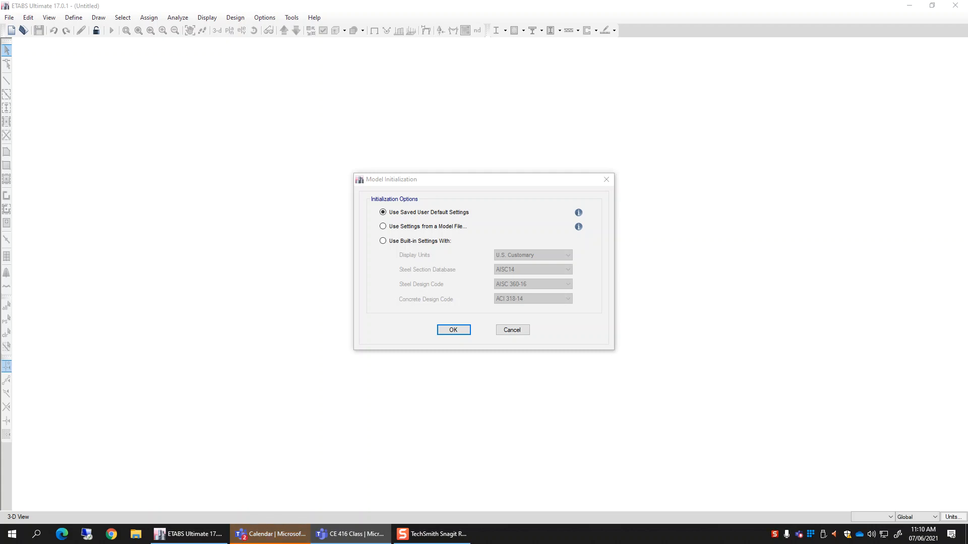
# Step: Create a grid-only model from the saved user default settings, with 4 by 4 grid lines at 24 ft and four 12 ft stories
pyautogui.moveTo(554, 11)
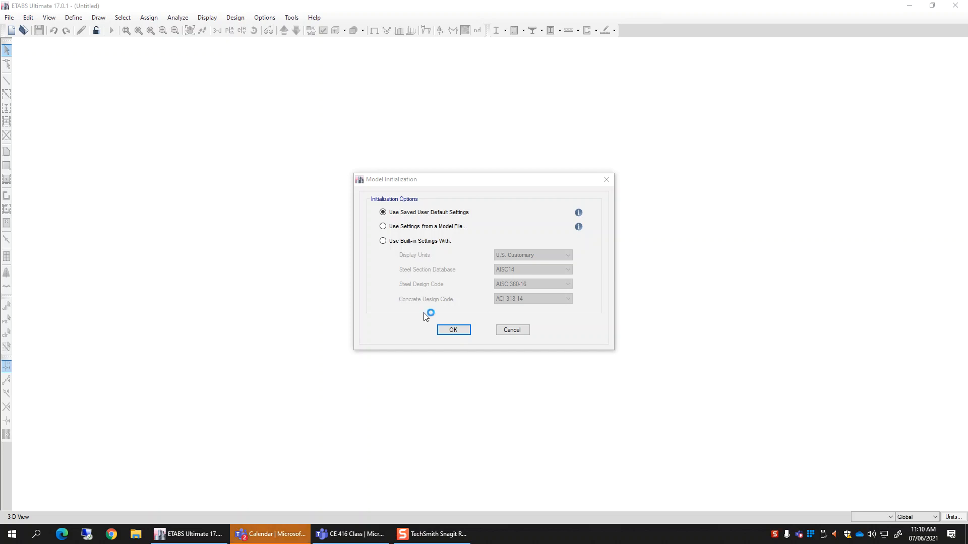
pyautogui.moveTo(466, 183); pyautogui.dragTo(421, 180)
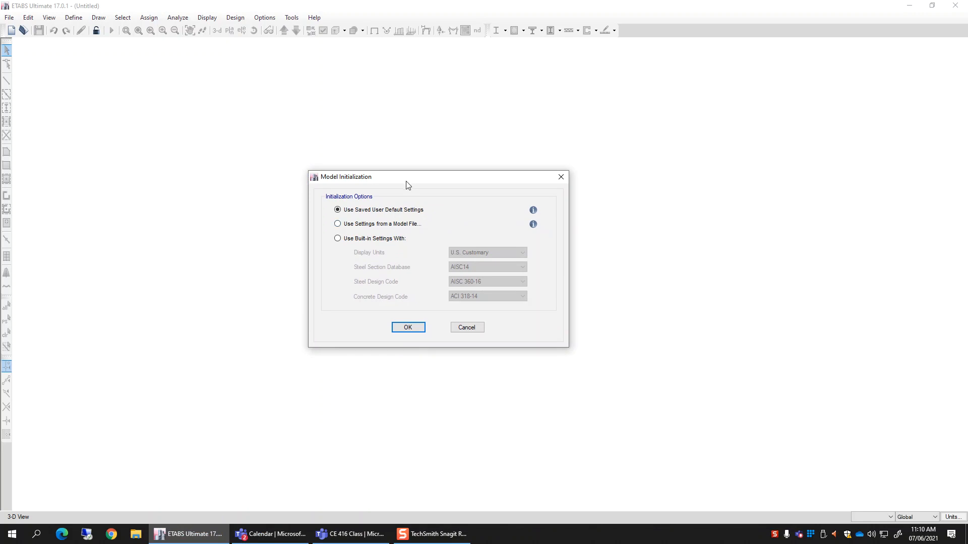
pyautogui.moveTo(411, 180); pyautogui.dragTo(390, 179)
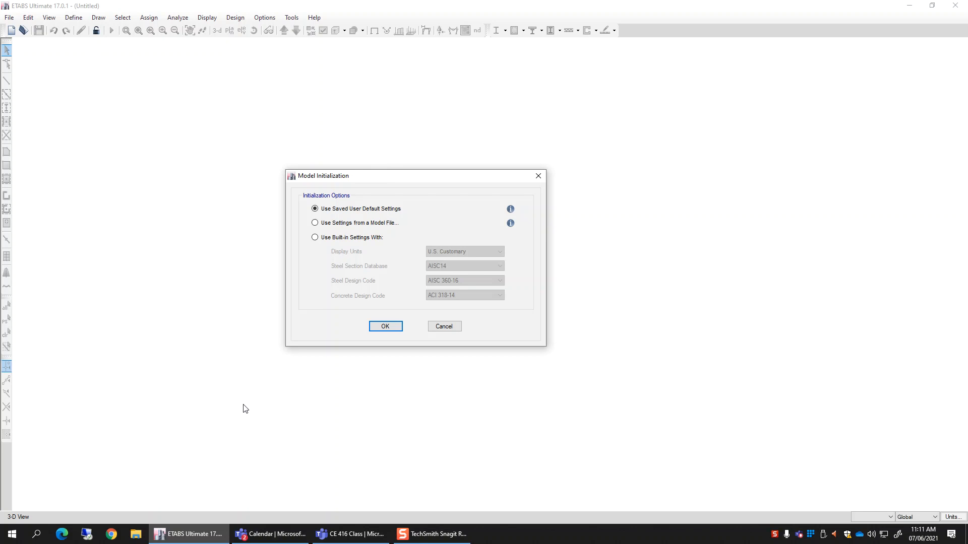
pyautogui.click(385, 327)
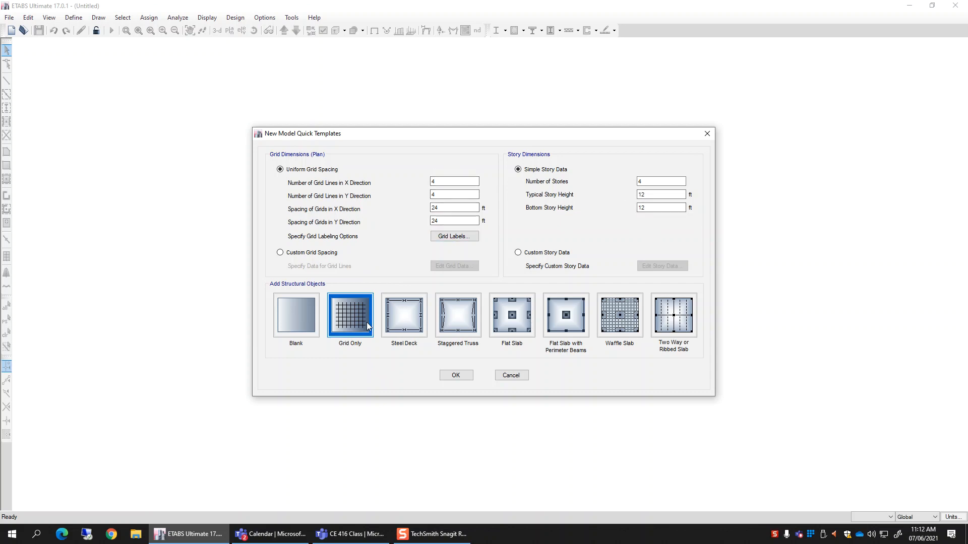
pyautogui.click(454, 375)
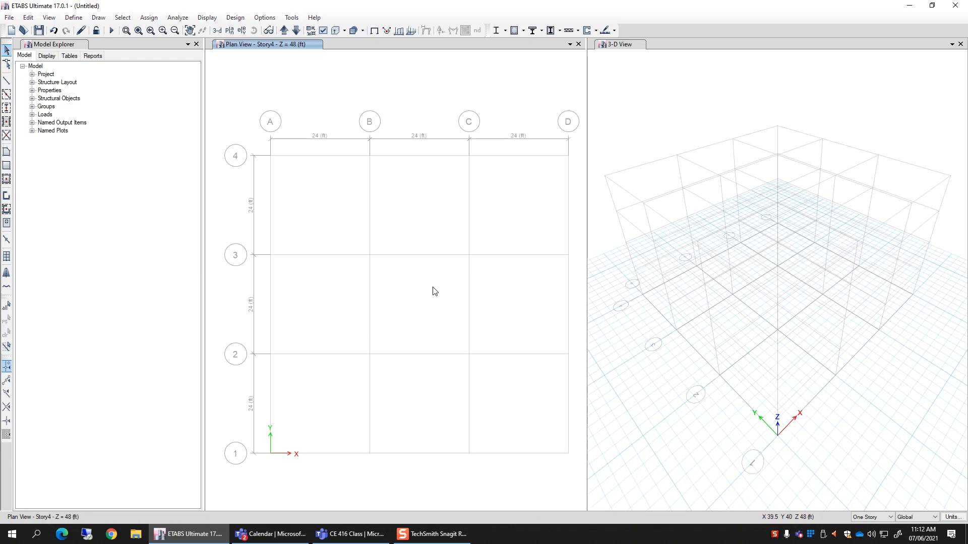
# Step: Review the X grid ordinates of grid system G1 and leave its data without making changes
pyautogui.rightClick(414, 174)
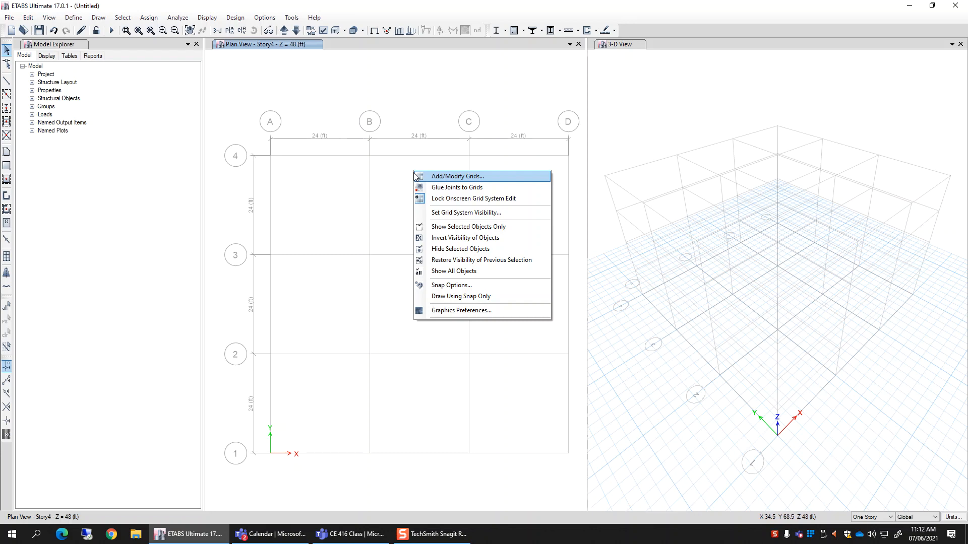
pyautogui.click(480, 180)
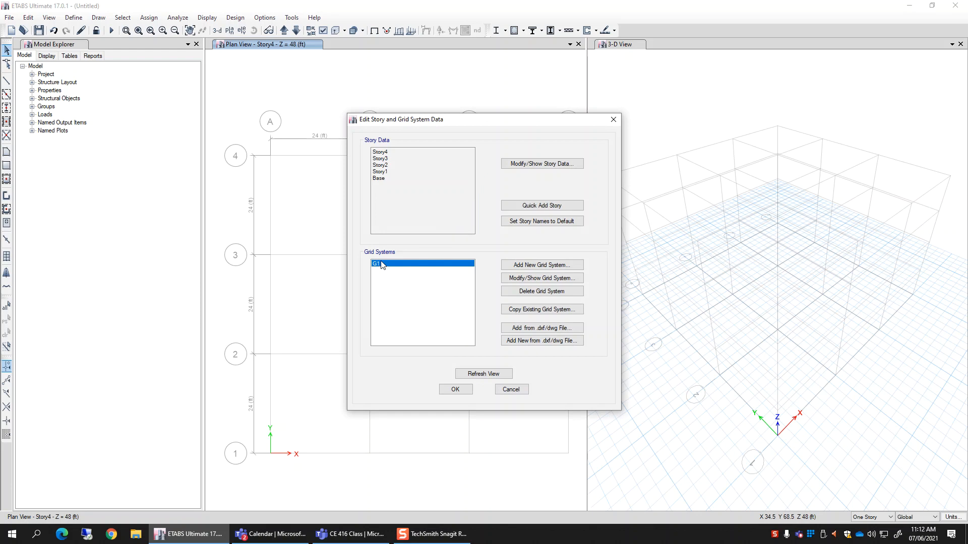
pyautogui.click(537, 279)
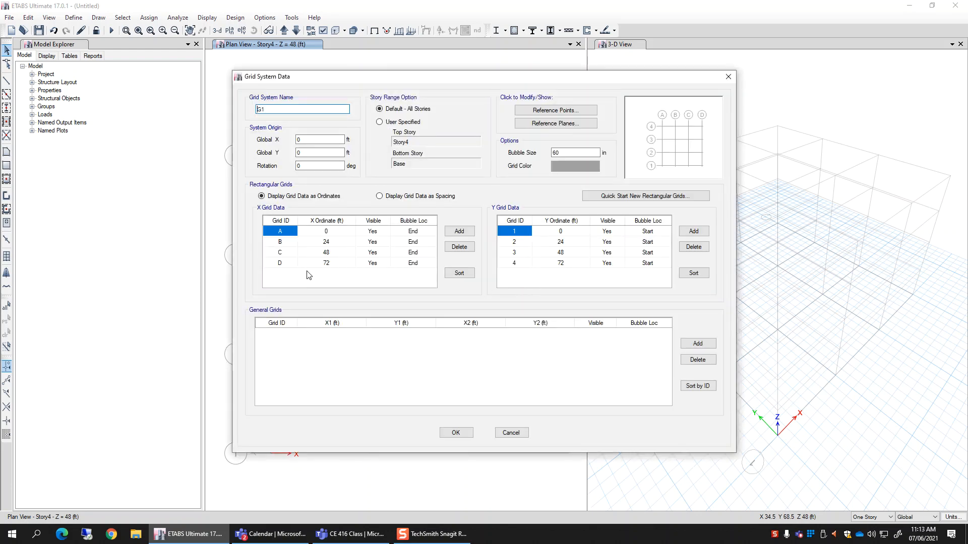
pyautogui.click(329, 244)
pyautogui.click(331, 251)
pyautogui.click(354, 263)
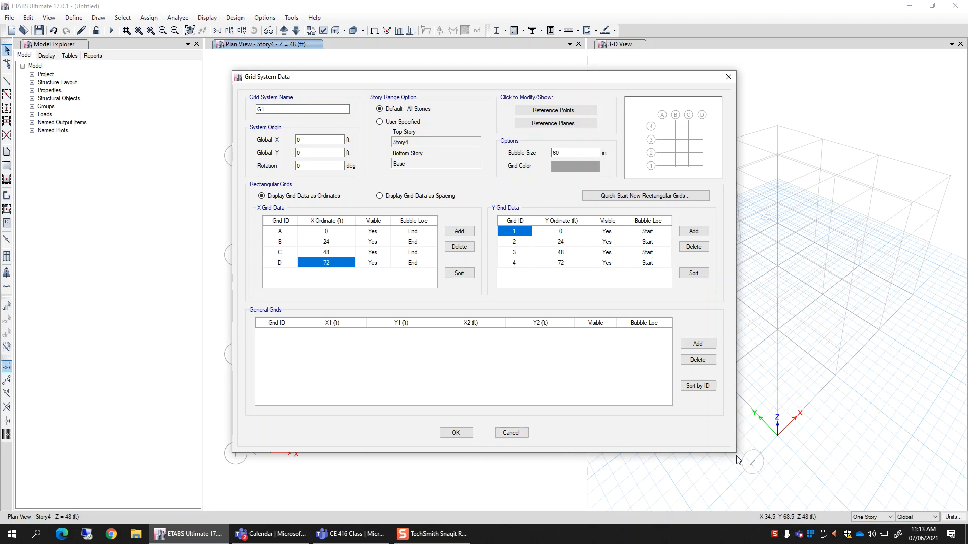
pyautogui.click(525, 435)
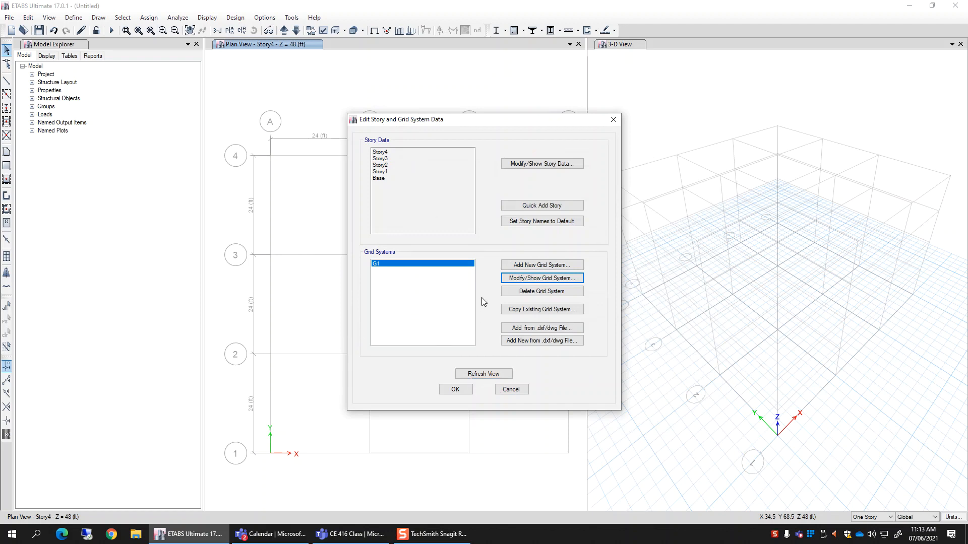
# Step: Review the story heights in the story data, then close the story and grid settings without making changes
pyautogui.click(548, 167)
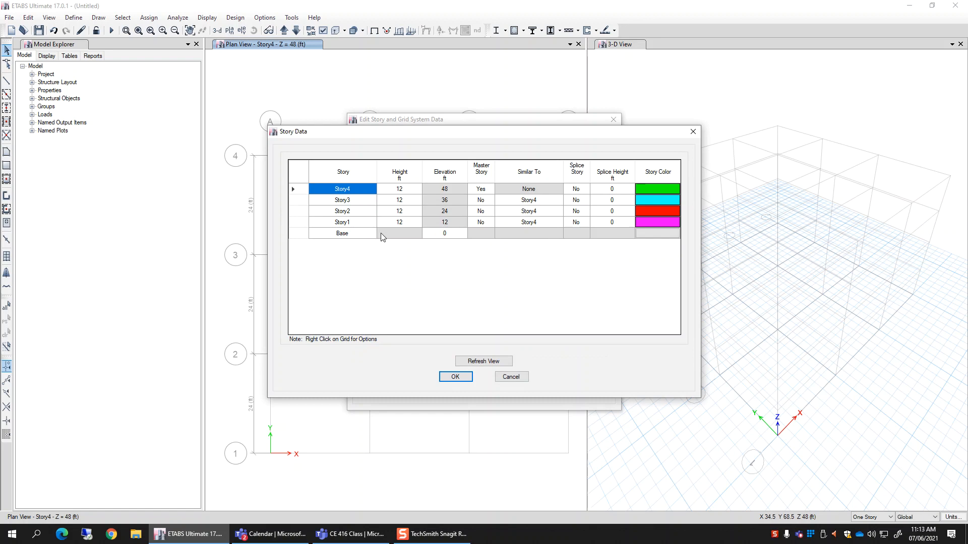
pyautogui.click(409, 201)
pyautogui.click(396, 212)
pyautogui.click(397, 222)
pyautogui.click(400, 212)
pyautogui.click(402, 201)
pyautogui.click(511, 377)
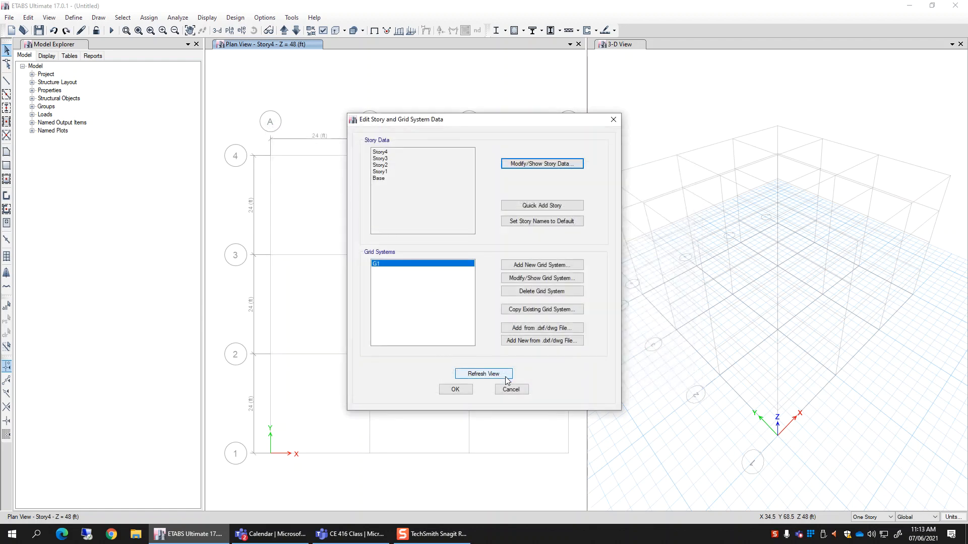
pyautogui.click(511, 389)
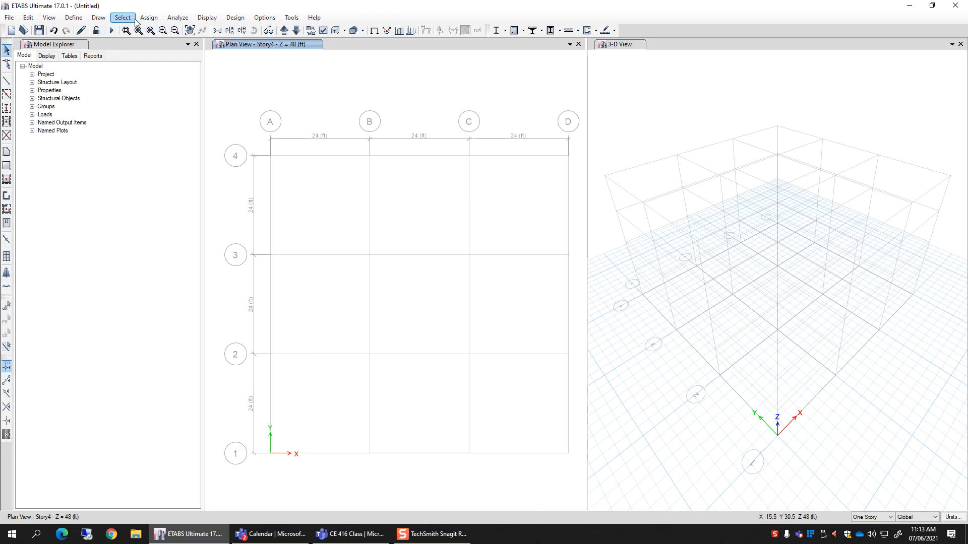
# Step: Open the list of frame section properties
pyautogui.click(74, 18)
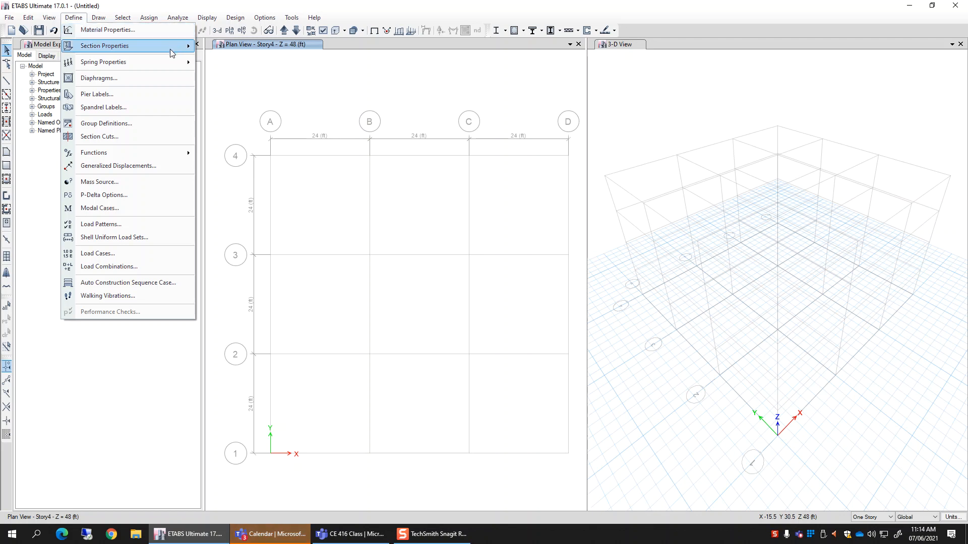
pyautogui.moveTo(171, 48)
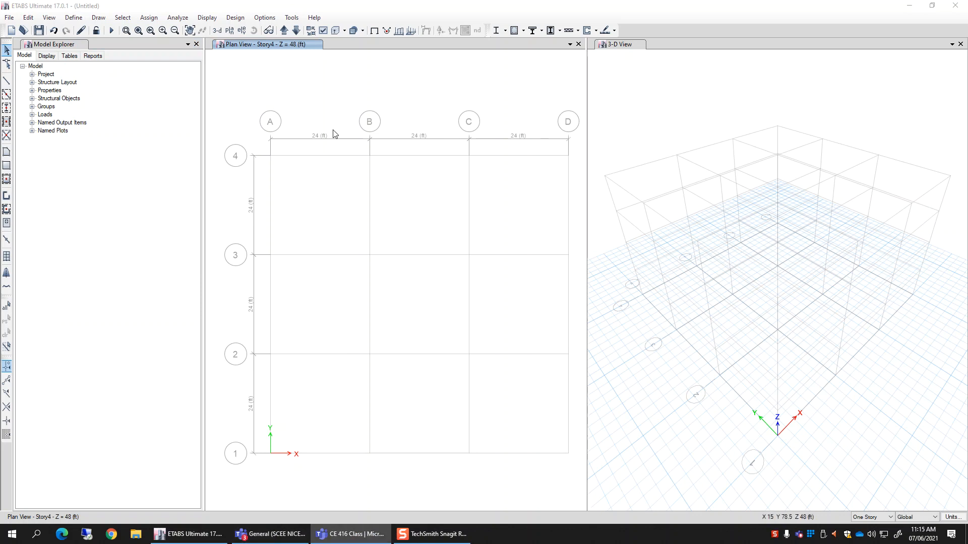
pyautogui.click(74, 18)
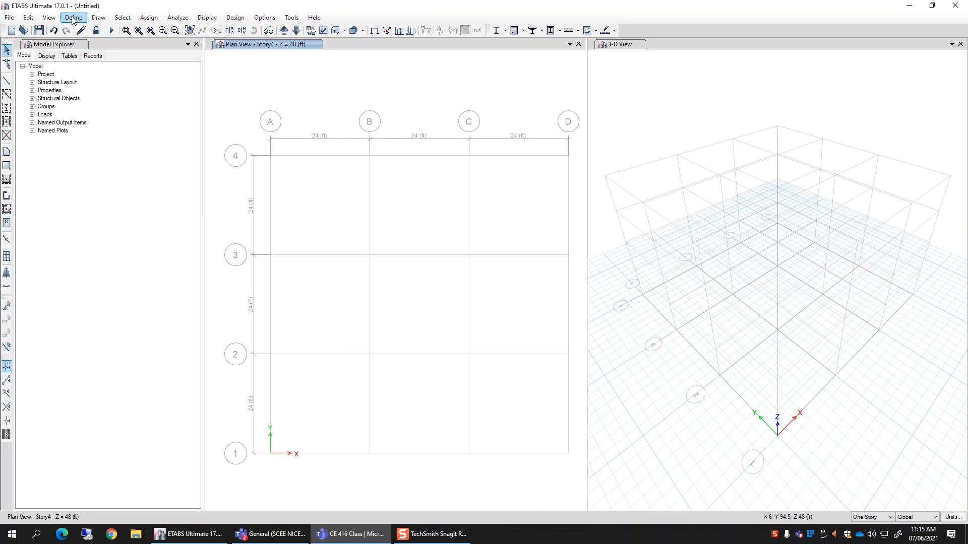
pyautogui.click(73, 18)
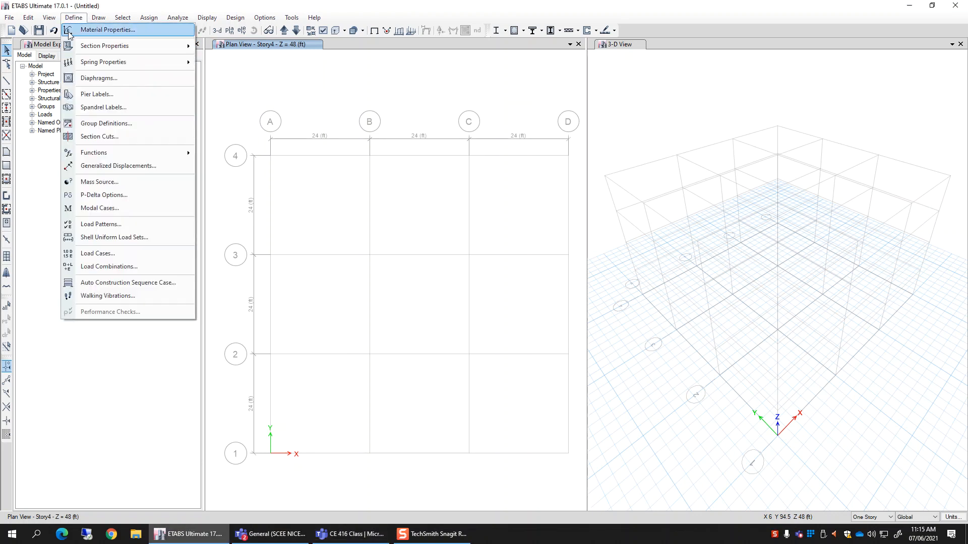
pyautogui.moveTo(76, 46)
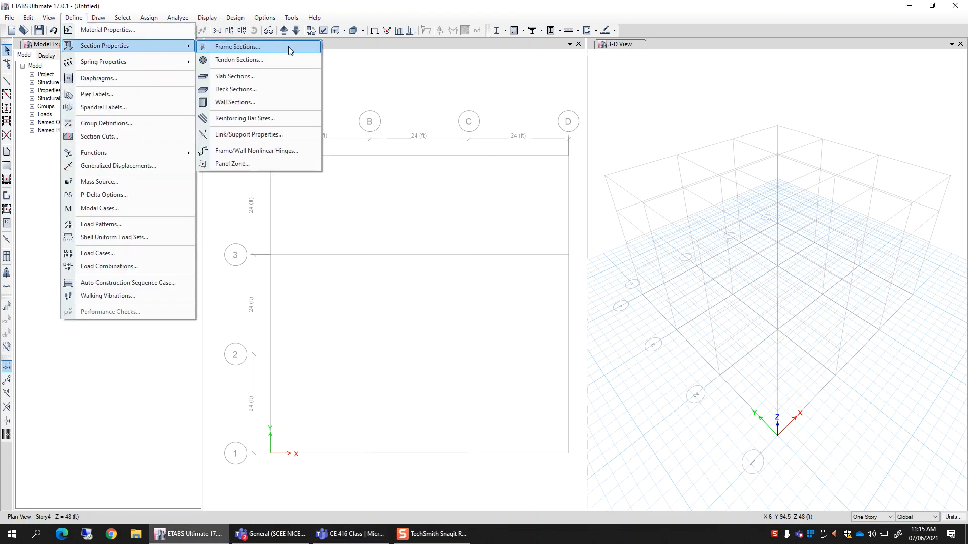
pyautogui.click(288, 46)
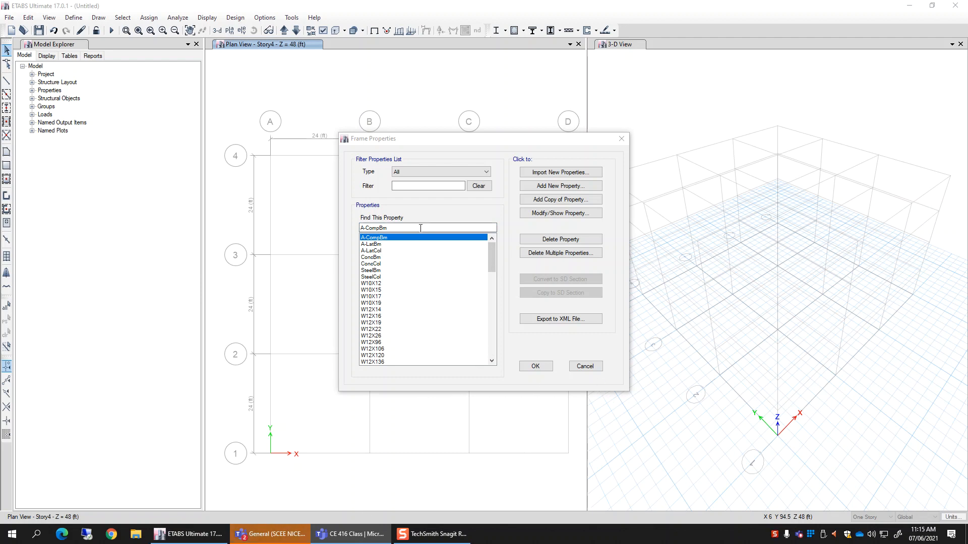
# Step: Examine the predefined frame sections, including the lateral beam, concrete beam and concrete column entries
pyautogui.moveTo(494, 248); pyautogui.dragTo(503, 208)
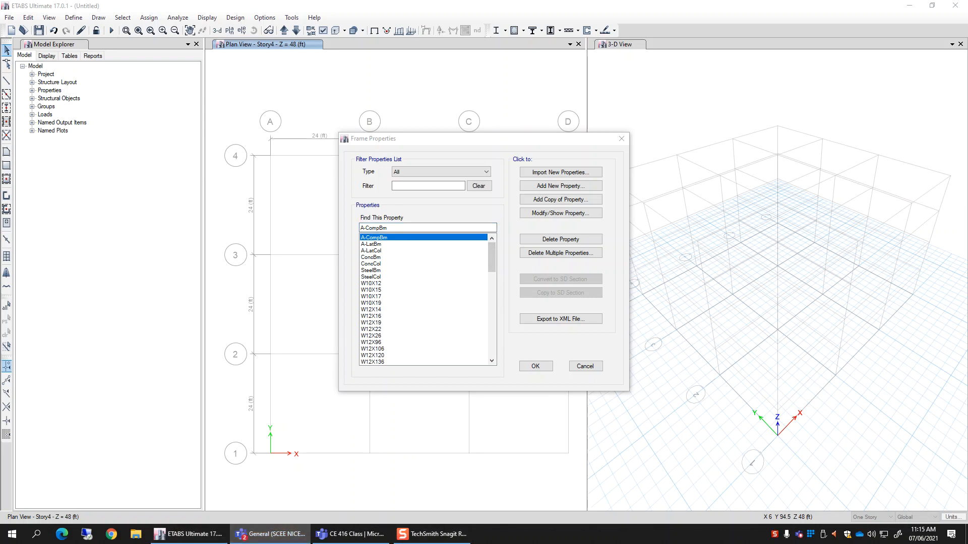
pyautogui.click(389, 245)
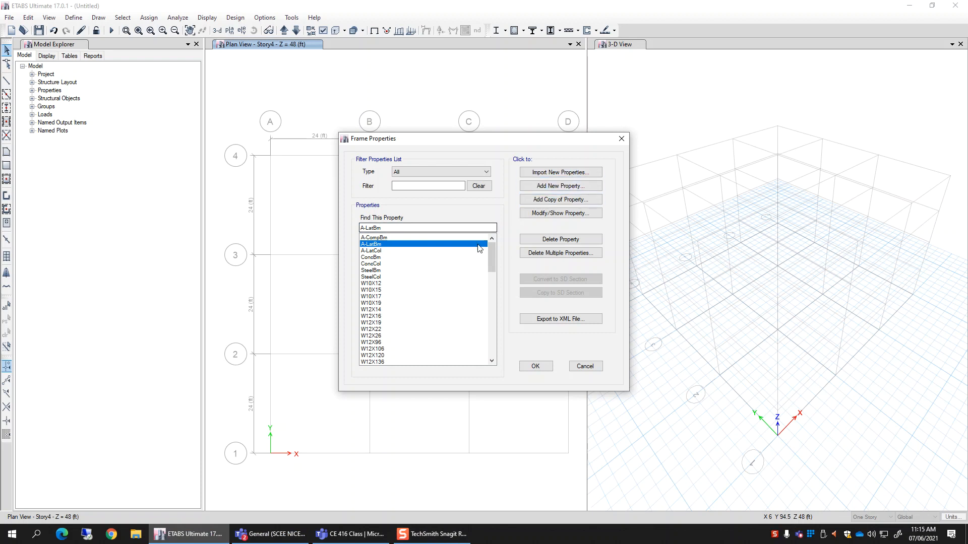
pyautogui.moveTo(492, 251)
pyautogui.mouseDown()
pyautogui.moveTo(479, 363)
pyautogui.moveTo(506, 238)
pyautogui.mouseUp()
pyautogui.click(474, 290)
pyautogui.click(369, 264)
pyautogui.click(371, 258)
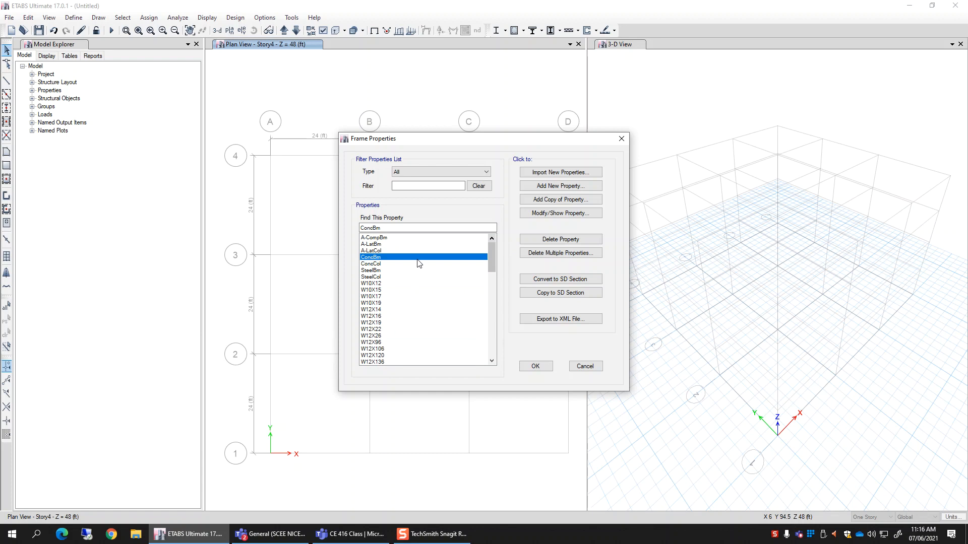
pyautogui.click(374, 265)
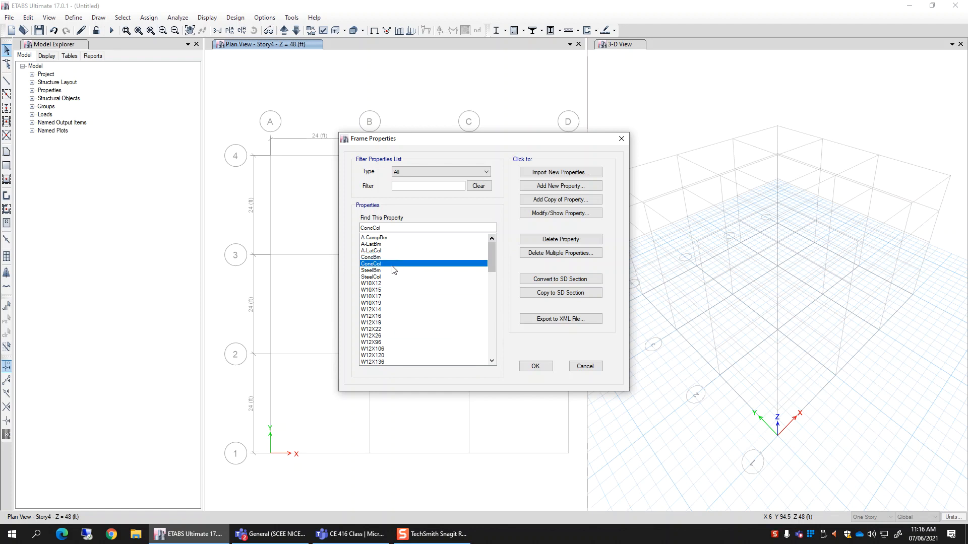
pyautogui.click(440, 238)
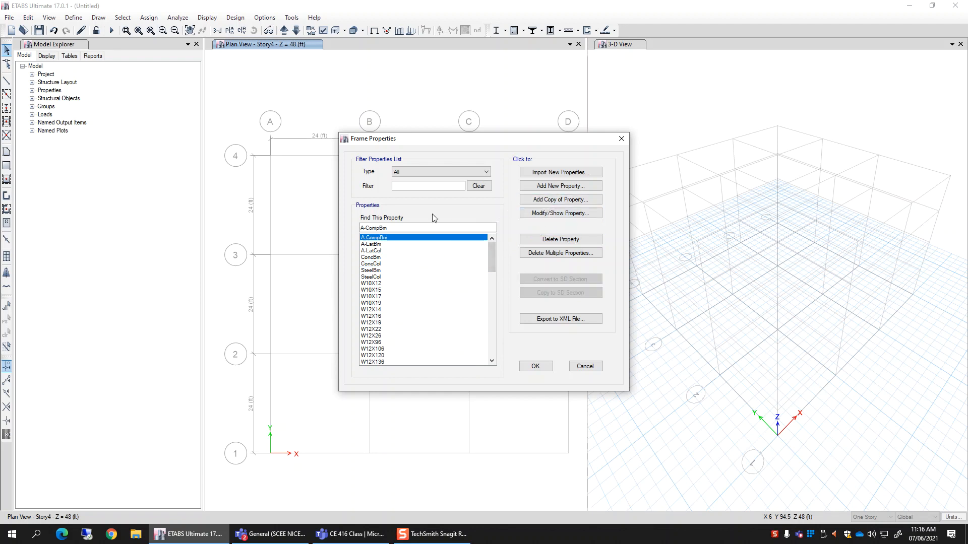
# Step: Start a new frame section property with the Concrete Rectangular shape
pyautogui.click(598, 186)
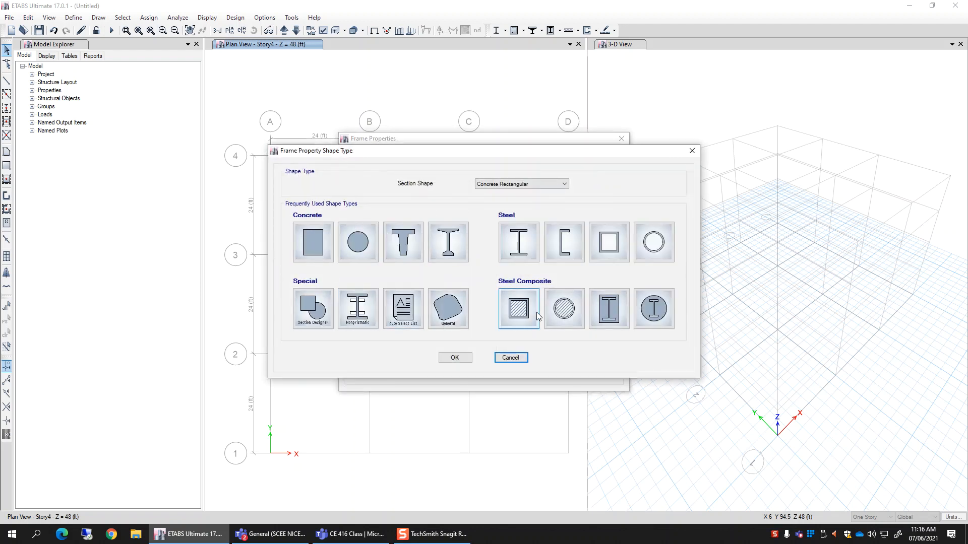
pyautogui.click(543, 185)
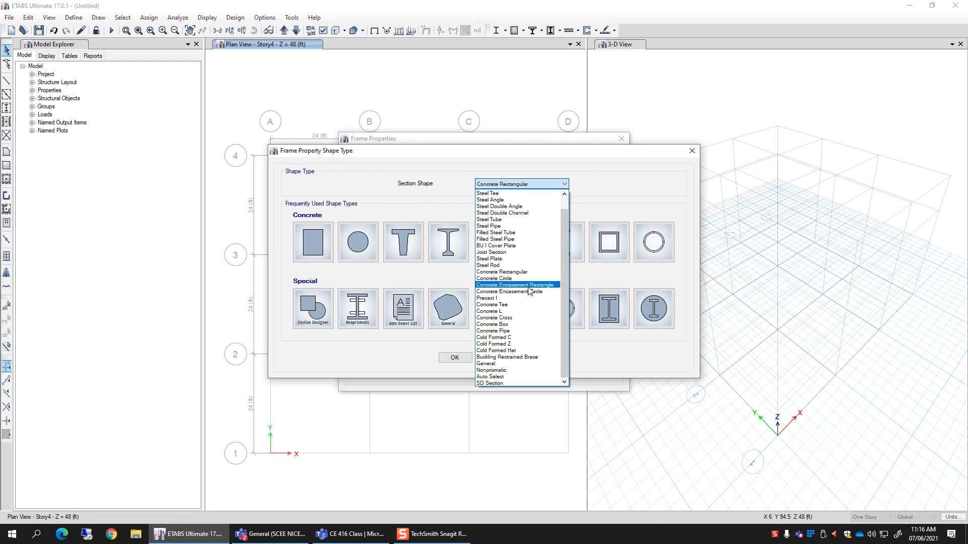
pyautogui.click(509, 272)
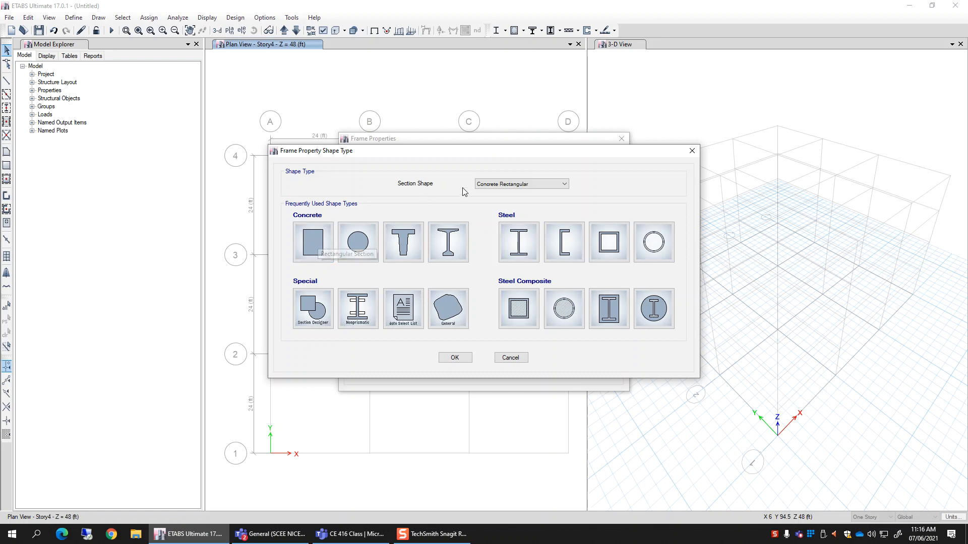
pyautogui.click(316, 241)
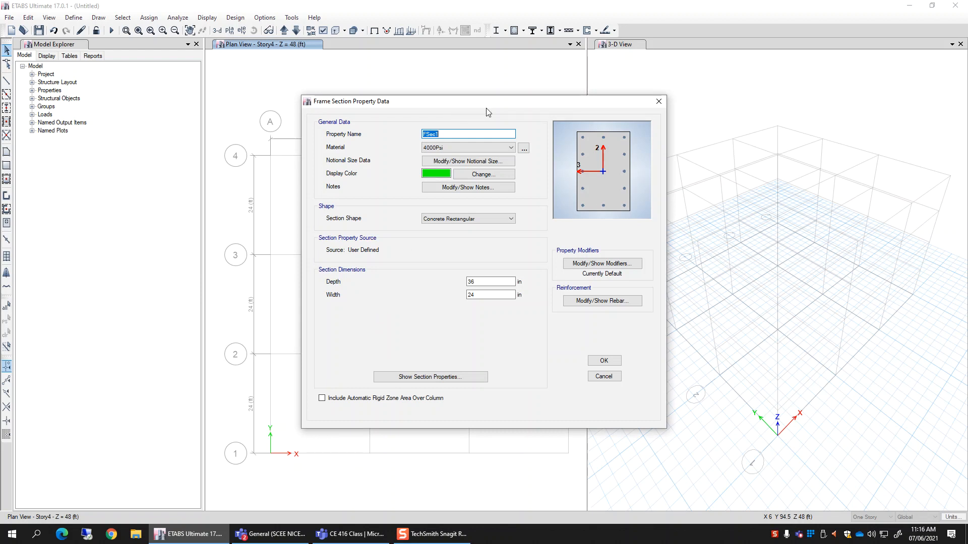
pyautogui.moveTo(495, 107); pyautogui.dragTo(469, 107)
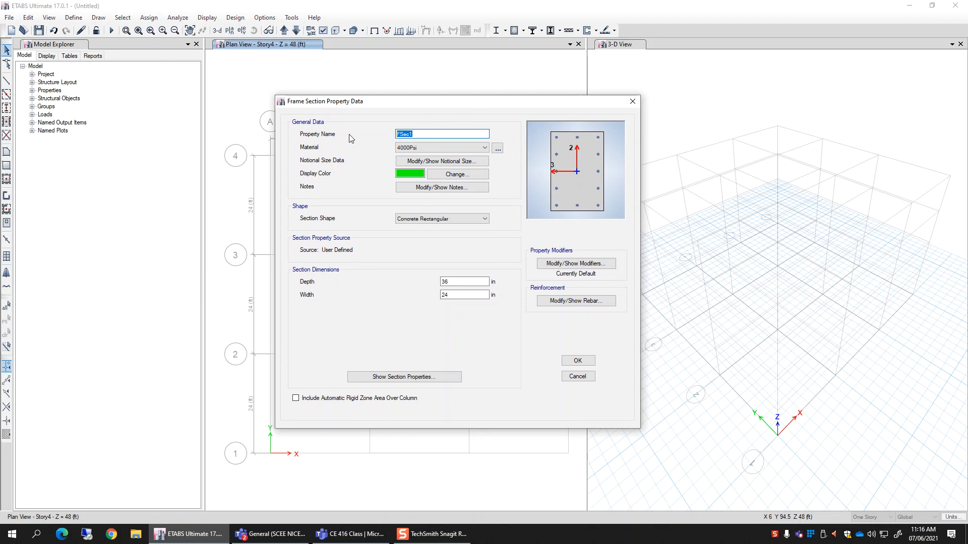
# Step: Name the new frame section ConcCol30x30-4000Psi
pyautogui.write('C')
pyautogui.press('BackSpace')
pyautogui.press('BackSpace')
pyautogui.press('BackSpace')
pyautogui.press('BackSpace')
pyautogui.press('BackSpace')
pyautogui.write('x30')
pyautogui.moveTo(433, 134); pyautogui.dragTo(391, 136)
pyautogui.click(405, 134)
pyautogui.write('oncCol')
pyautogui.write('00')
pyautogui.moveTo(452, 134); pyautogui.dragTo(395, 134)
pyautogui.click(404, 135)
# Step: Choose 4000Psi as the material of the concrete column section
pyautogui.click(459, 148)
pyautogui.click(433, 154)
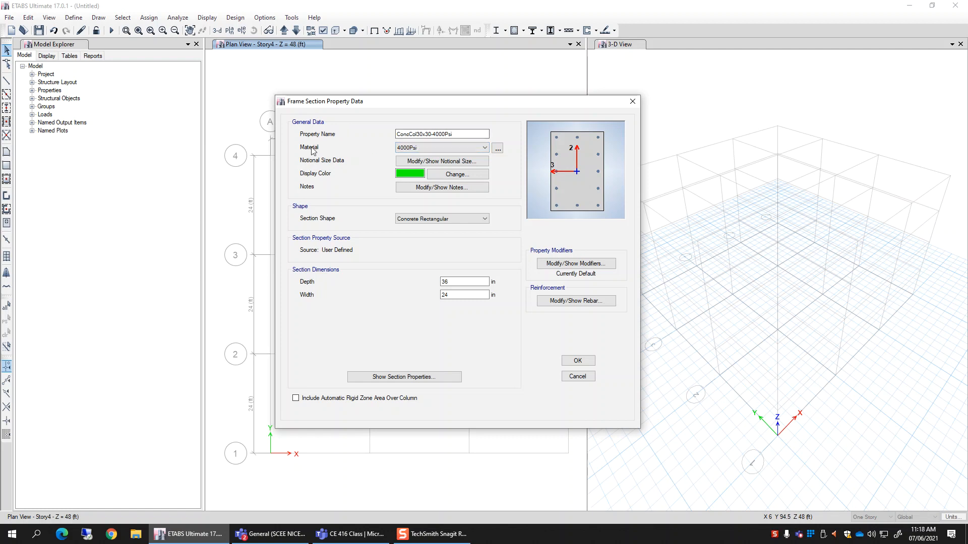
pyautogui.click(447, 148)
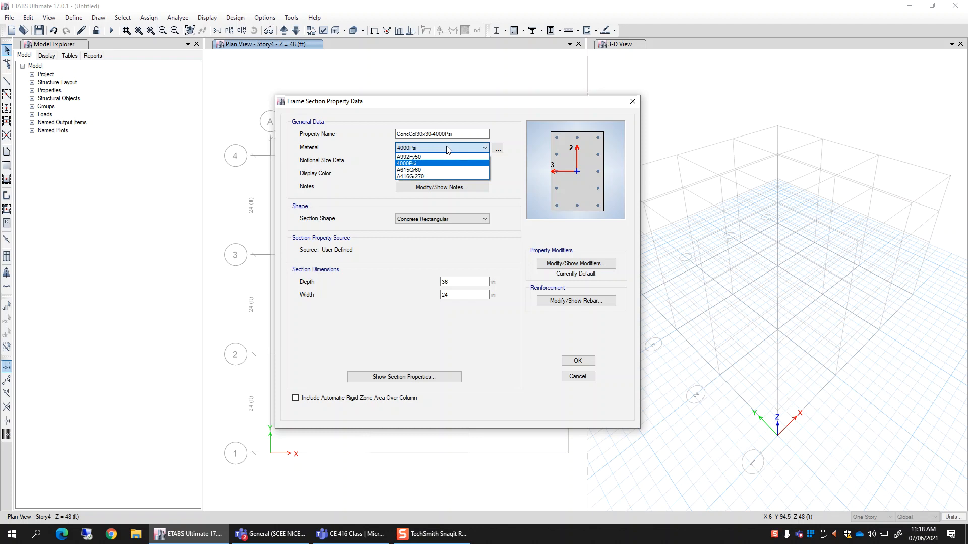
pyautogui.click(414, 162)
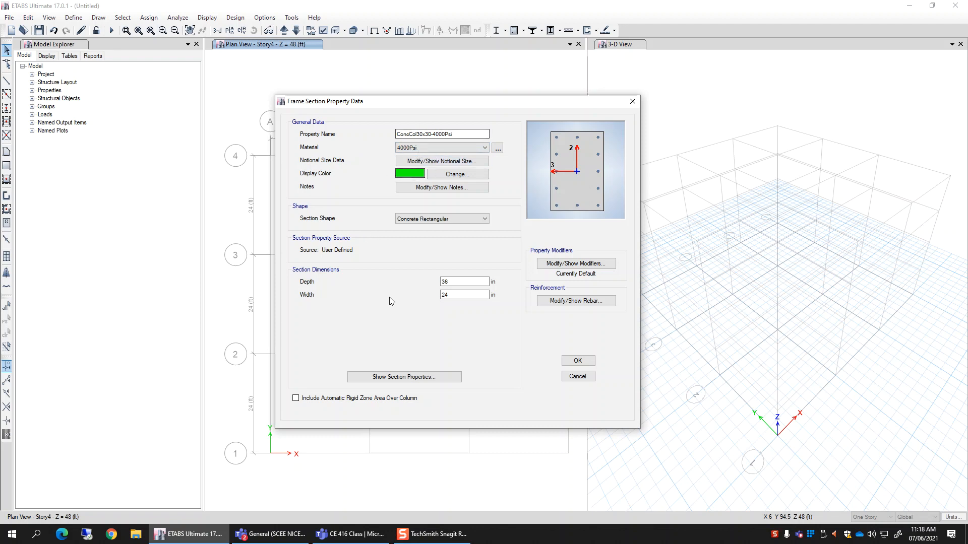
# Step: Set both the depth and the width of the column section to 30 in
pyautogui.doubleClick(468, 280)
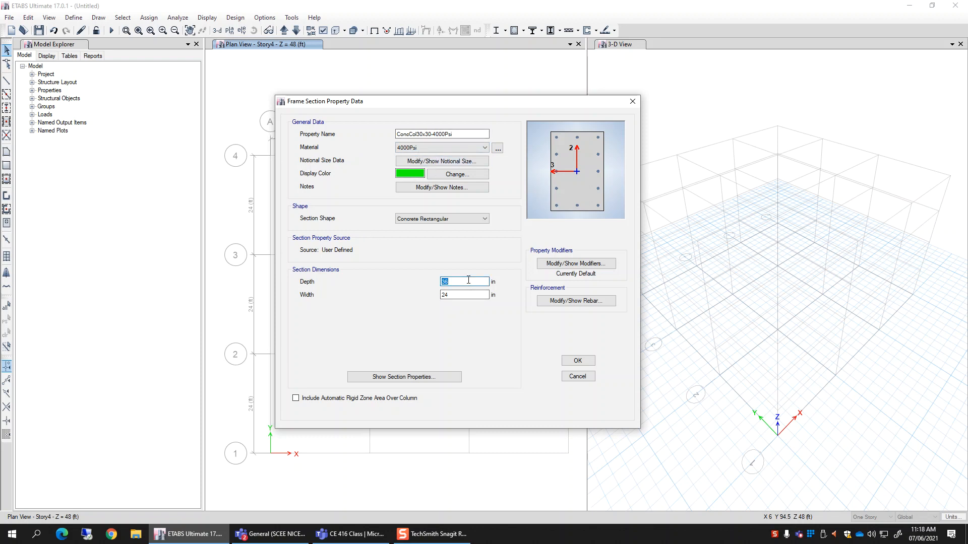
pyautogui.write('30')
pyautogui.press('Tab')
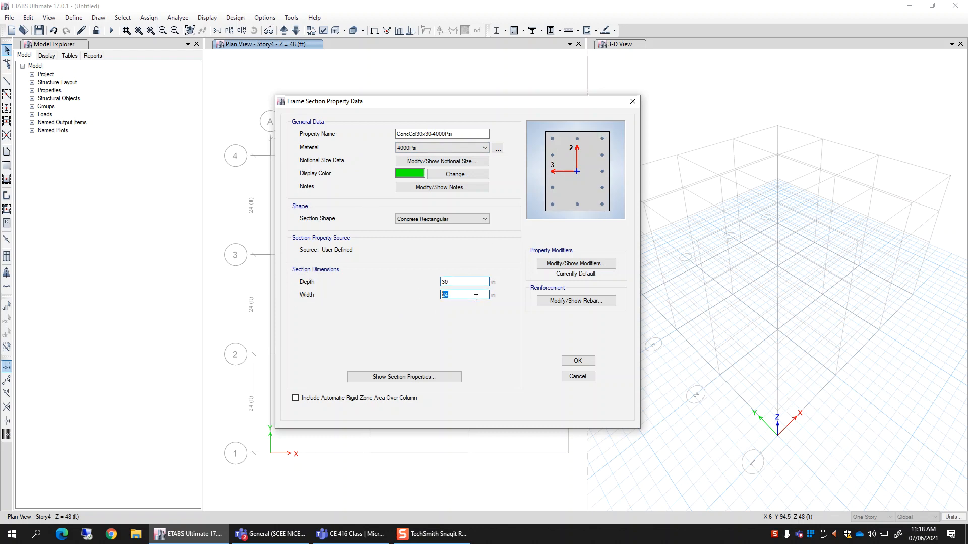
pyautogui.write('30')
pyautogui.click(460, 283)
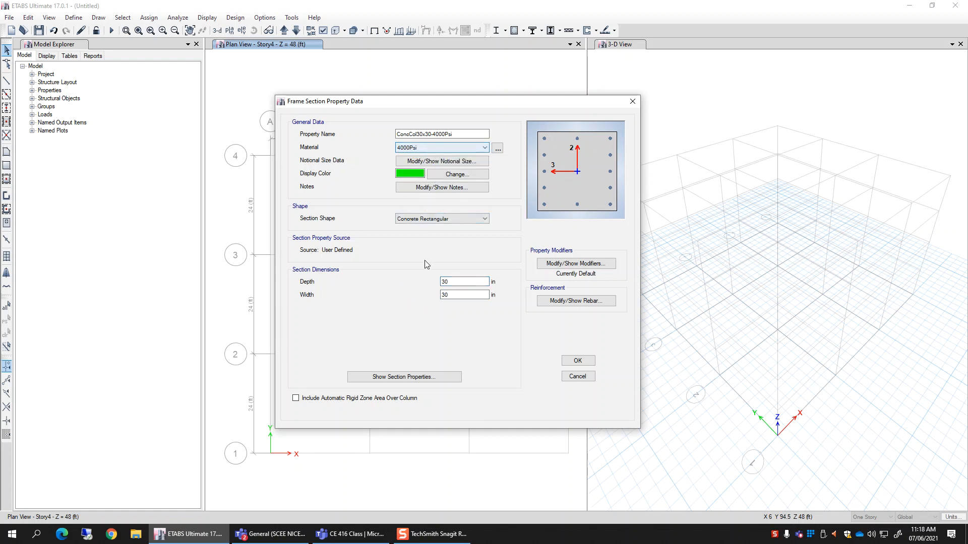
pyautogui.click(439, 218)
pyautogui.click(432, 221)
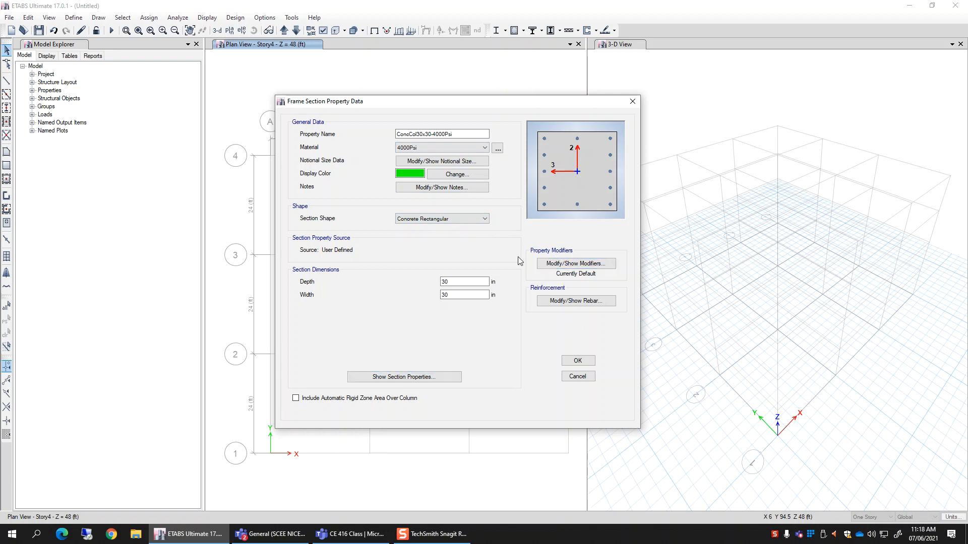
# Step: Set the column section's stiffness modifiers for moment of inertia about the 2 axis and the 3 axis to 0.7
pyautogui.click(576, 266)
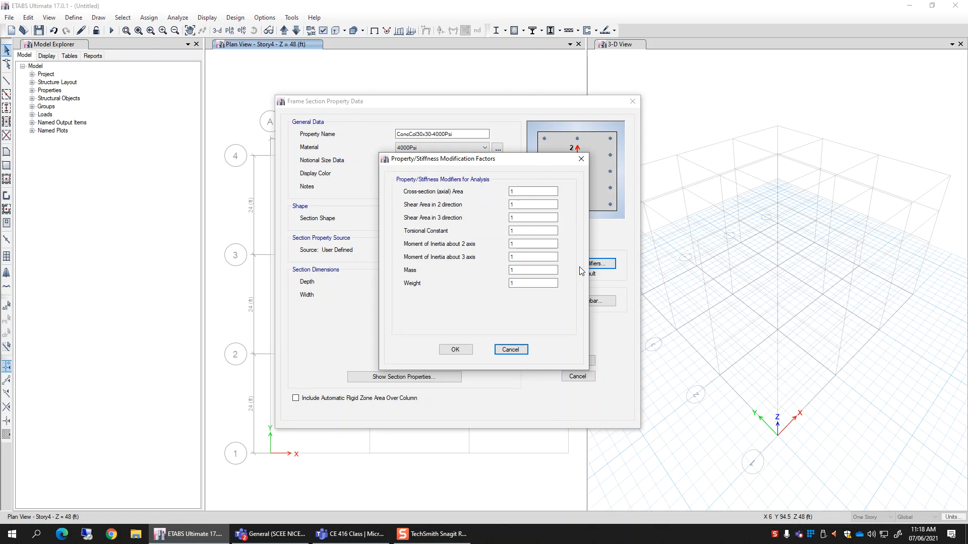
pyautogui.moveTo(474, 161); pyautogui.dragTo(327, 161)
pyautogui.moveTo(386, 161); pyautogui.dragTo(218, 140)
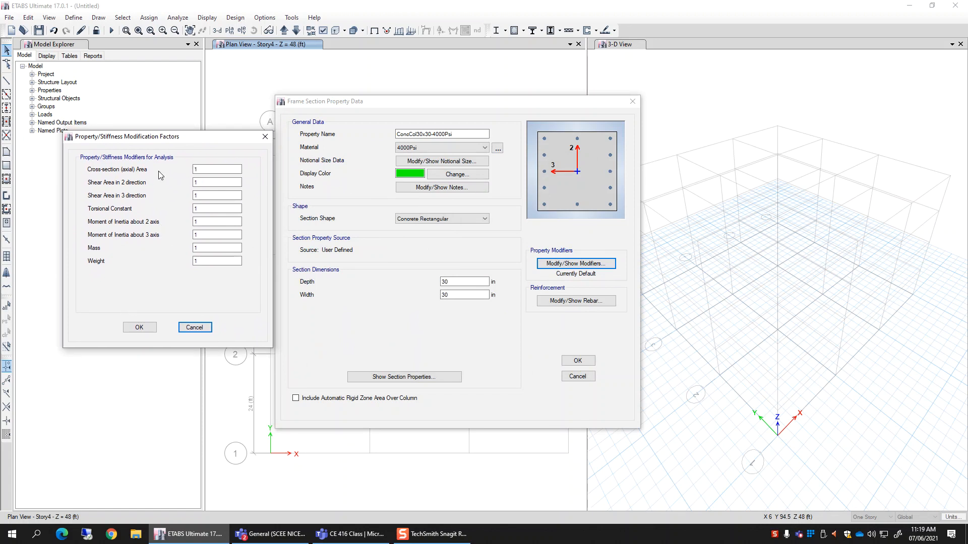
pyautogui.click(197, 236)
pyautogui.moveTo(201, 222); pyautogui.dragTo(179, 208)
pyautogui.click(200, 195)
pyautogui.click(199, 222)
pyautogui.write('0.7')
pyautogui.press('Tab')
pyautogui.write('0.7')
pyautogui.click(210, 222)
pyautogui.press('Tab')
pyautogui.click(202, 248)
pyautogui.click(200, 265)
pyautogui.doubleClick(209, 260)
pyautogui.click(229, 235)
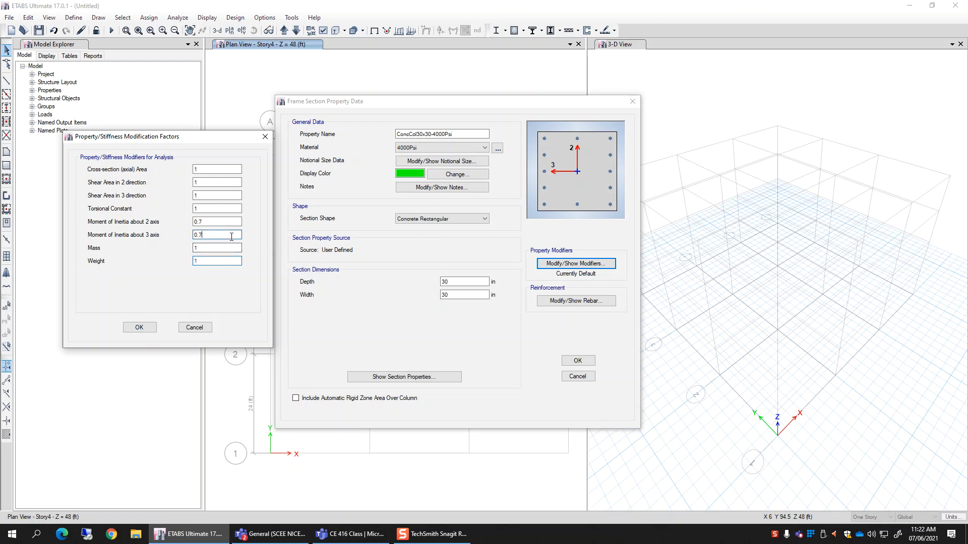
pyautogui.moveTo(204, 222); pyautogui.dragTo(186, 237)
pyautogui.click(133, 329)
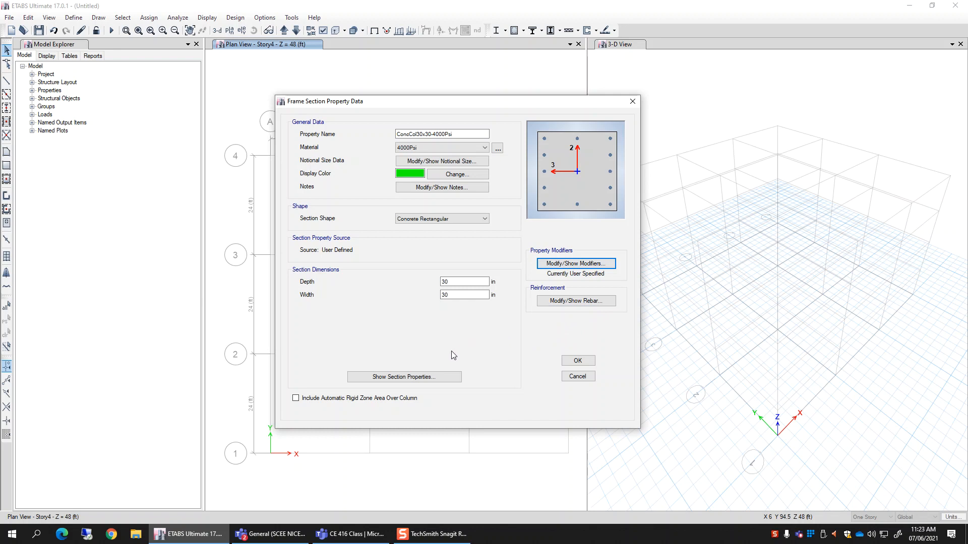
# Step: Open the reinforcement data of the concrete column section and keep the bar layout preview in view
pyautogui.click(593, 302)
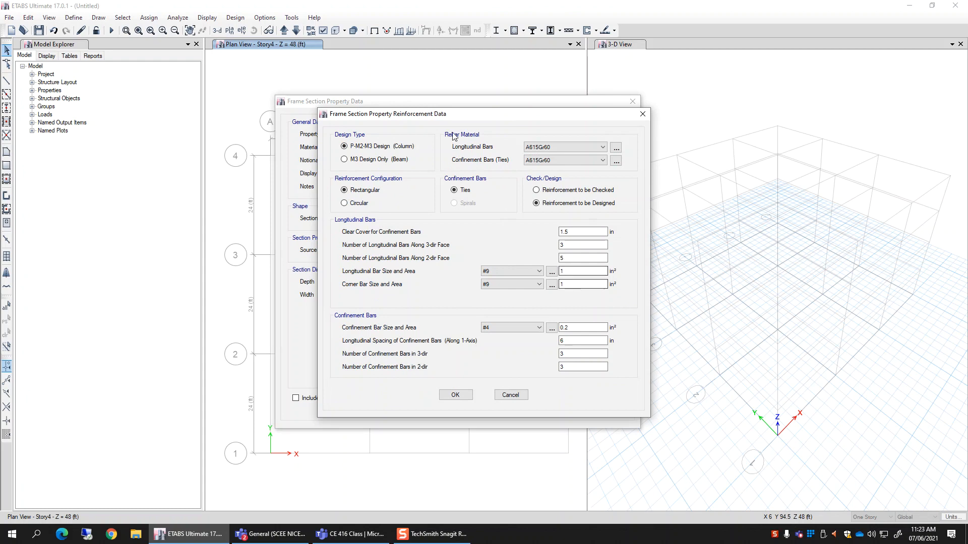
pyautogui.moveTo(491, 116); pyautogui.dragTo(362, 105)
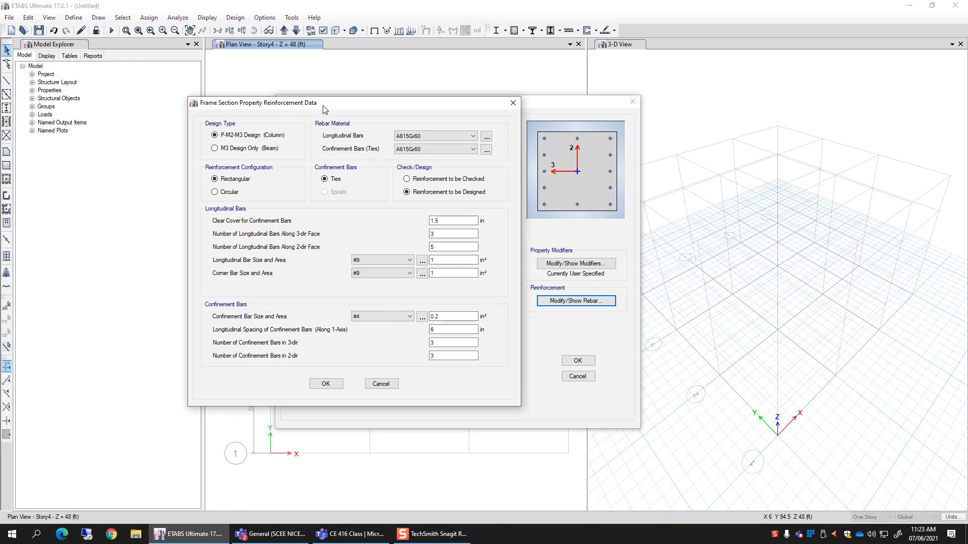
pyautogui.moveTo(323, 105); pyautogui.dragTo(291, 116)
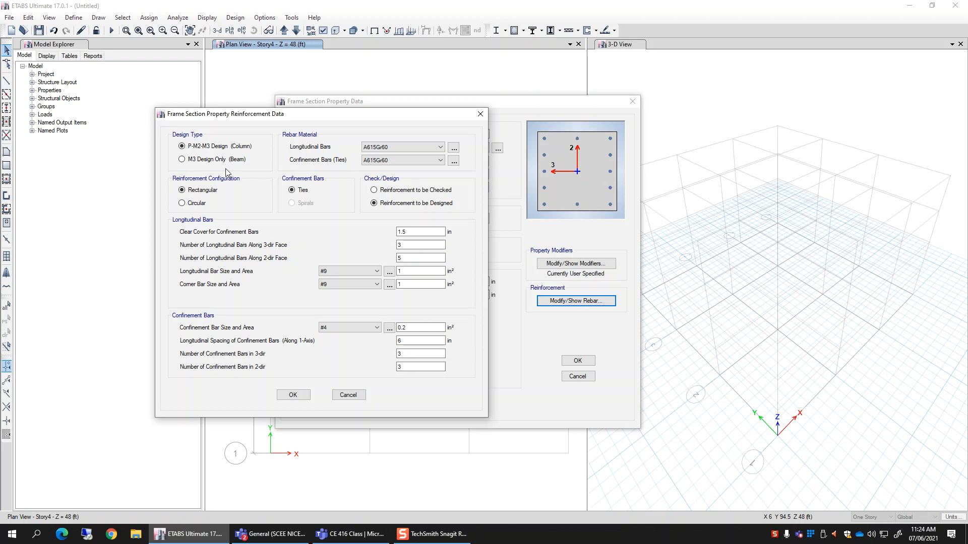
pyautogui.moveTo(297, 124); pyautogui.dragTo(300, 187)
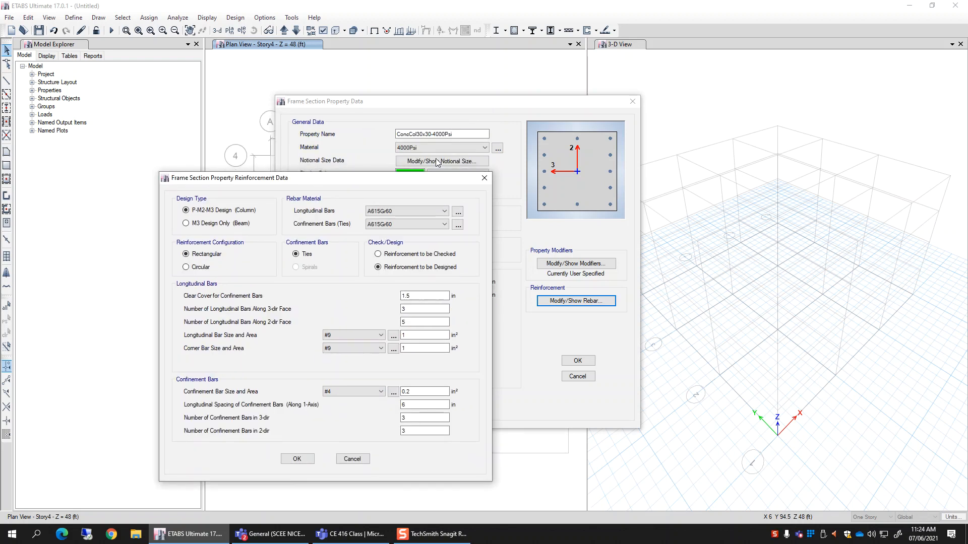
pyautogui.moveTo(359, 180); pyautogui.dragTo(378, 125)
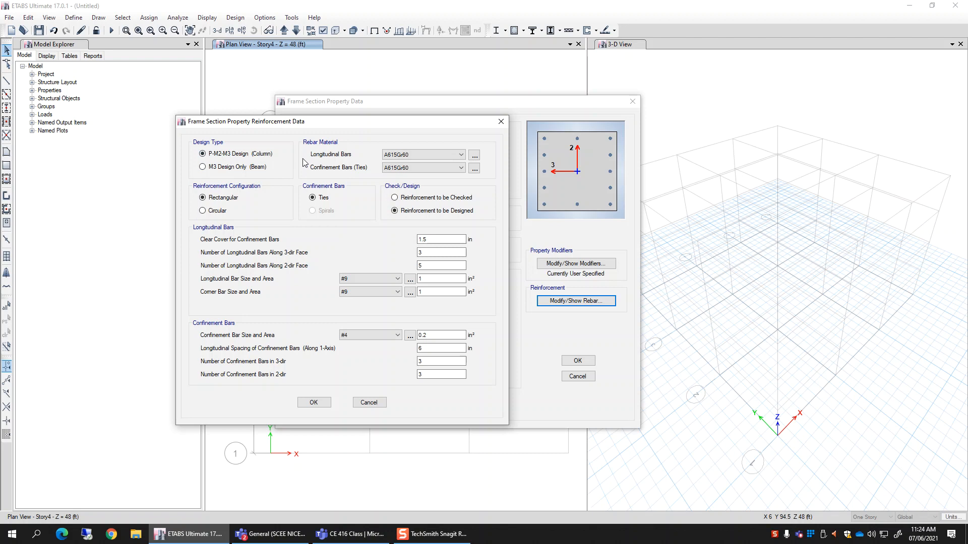
# Step: Switch the design type to M3 Design Only (Beam) and examine the material choices for longitudinal and confinement bars
pyautogui.click(229, 172)
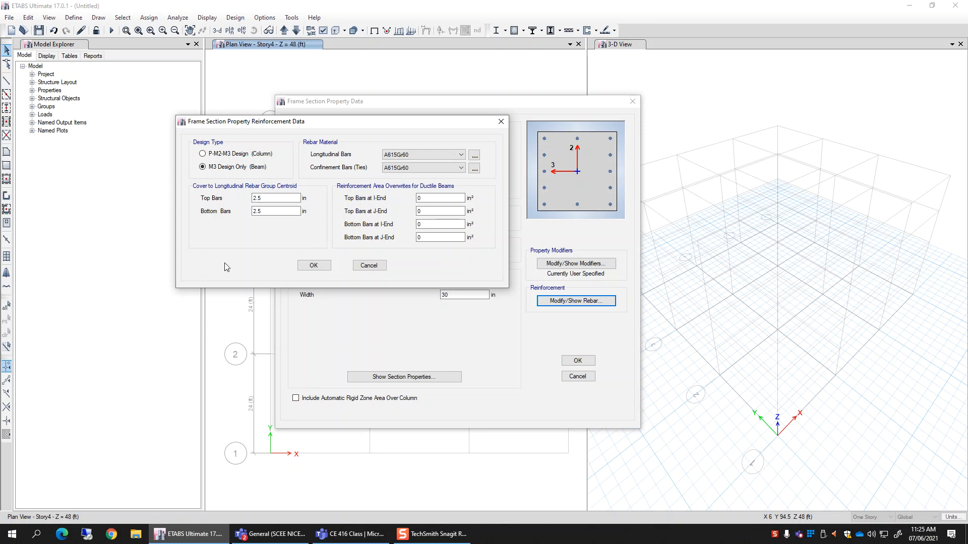
pyautogui.click(241, 156)
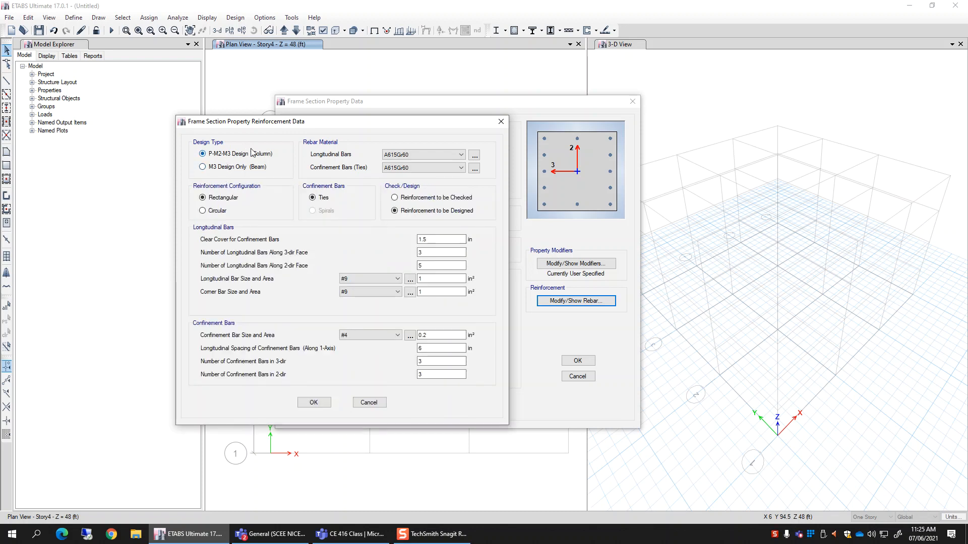
pyautogui.click(222, 167)
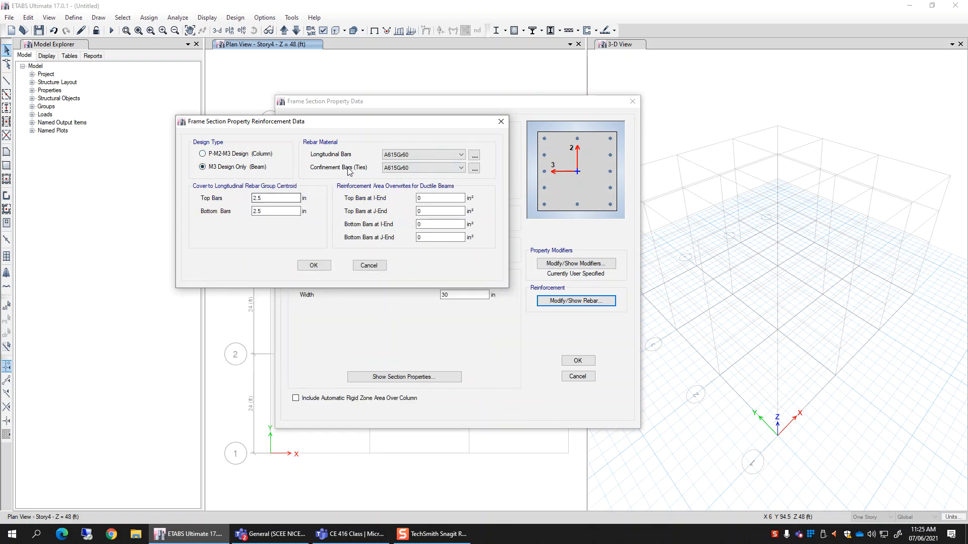
pyautogui.click(422, 155)
pyautogui.click(415, 163)
pyautogui.click(423, 155)
pyautogui.click(422, 163)
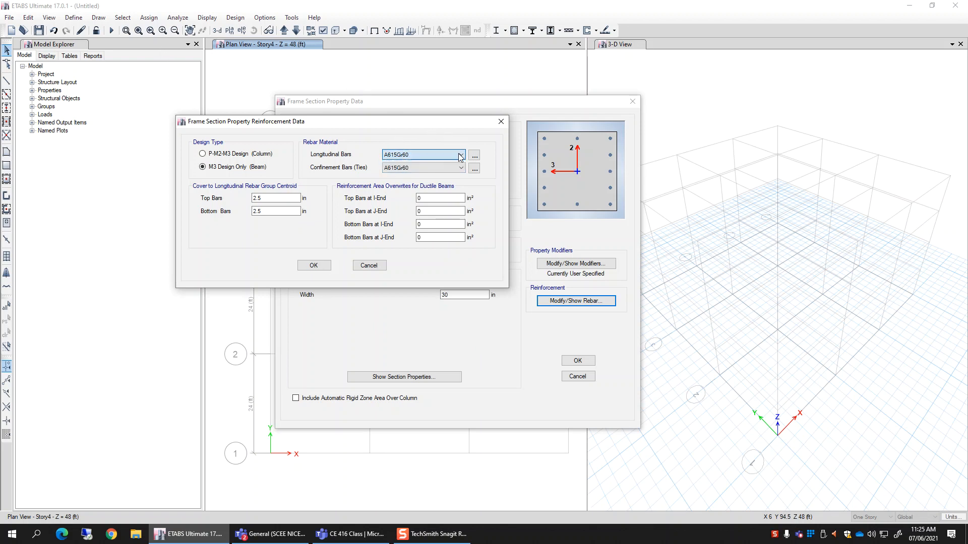
pyautogui.click(388, 169)
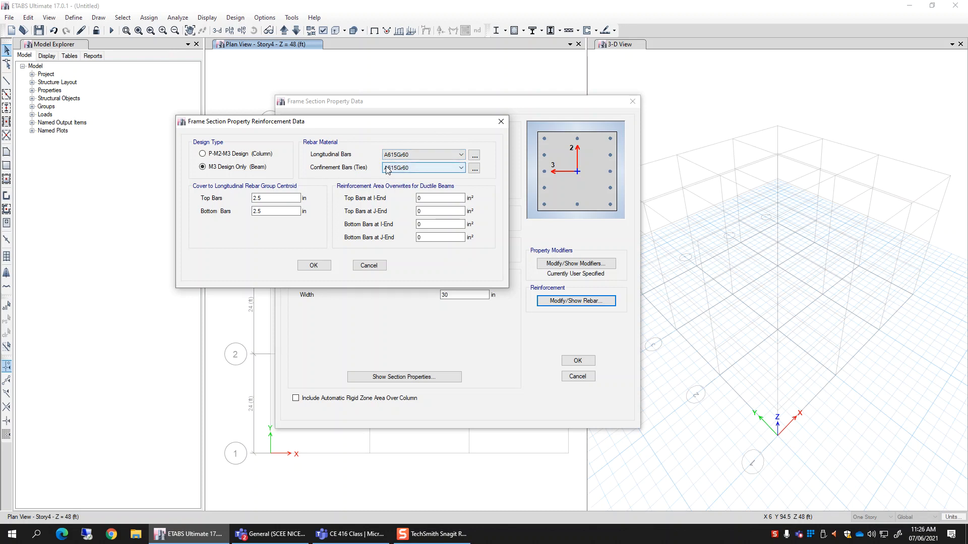
pyautogui.click(399, 168)
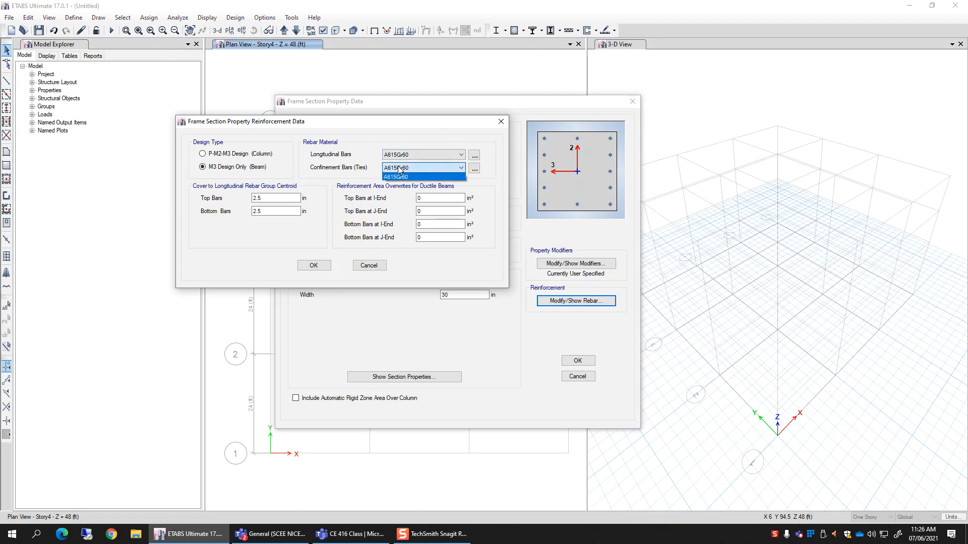
pyautogui.click(399, 169)
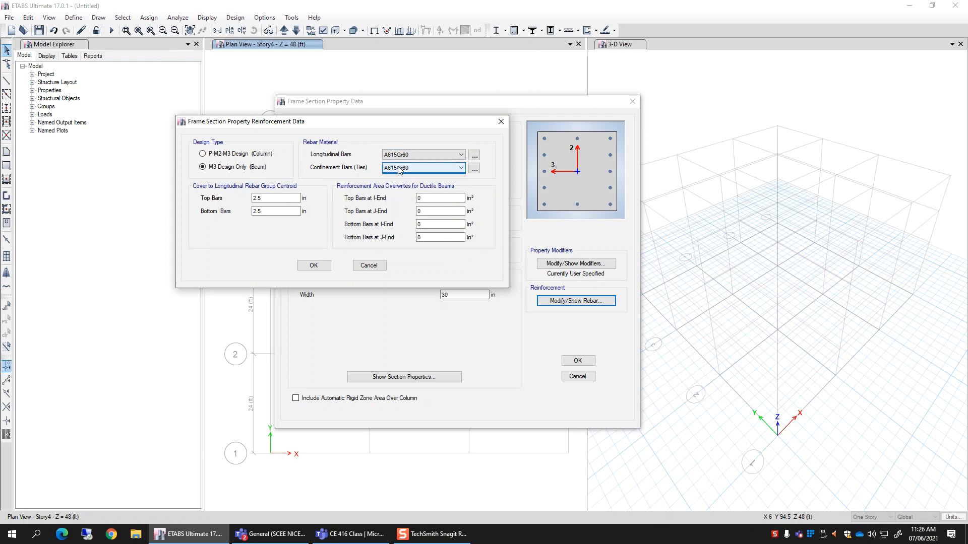
pyautogui.click(402, 169)
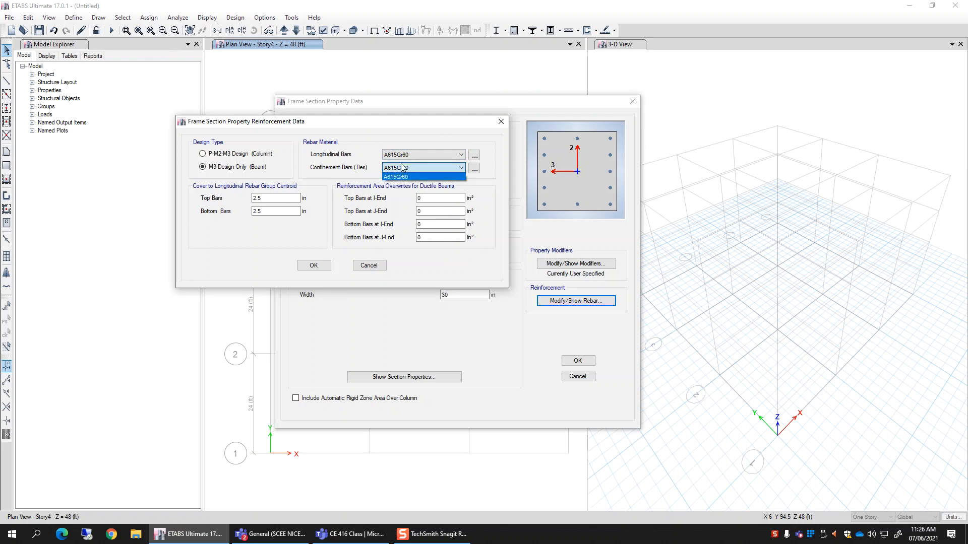
pyautogui.click(402, 168)
pyautogui.click(407, 155)
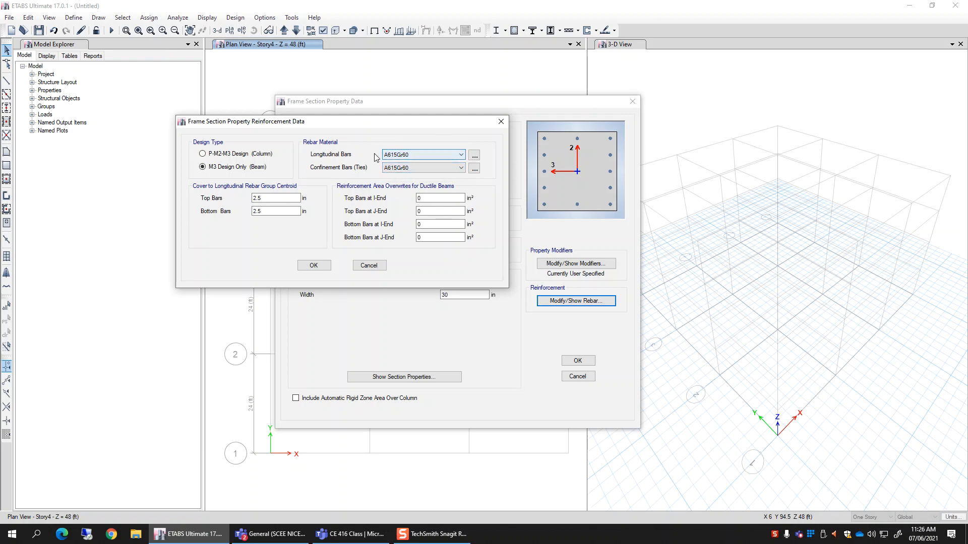
pyautogui.click(407, 155)
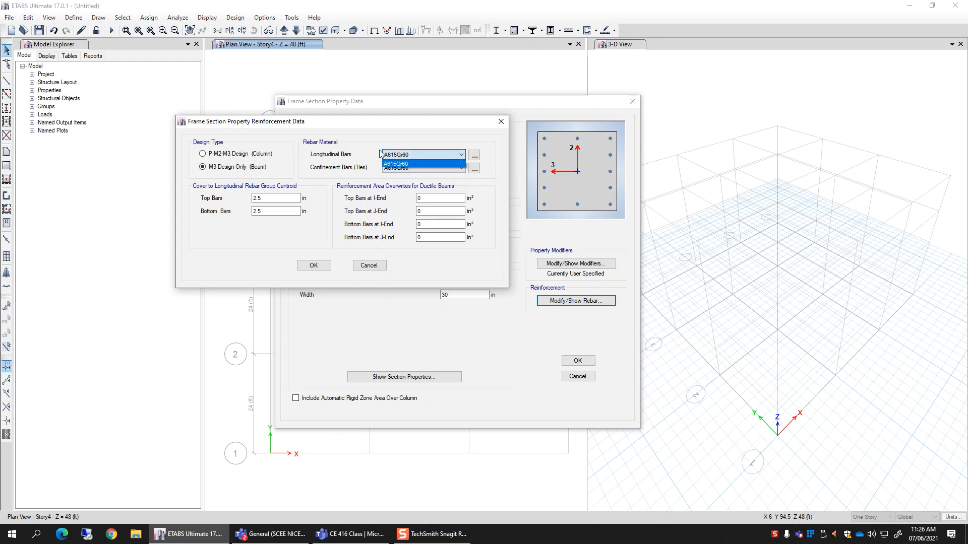
pyautogui.click(407, 155)
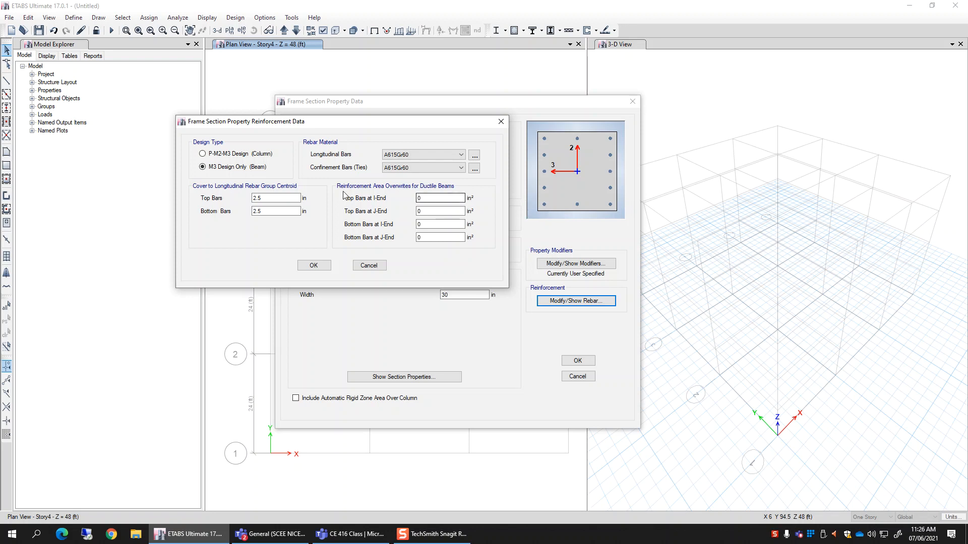
# Step: Examine the beam cover and reinforcement area overwrite settings, and return the design type to P-M2-M3 Design (Column)
pyautogui.doubleClick(280, 211)
pyautogui.click(280, 211)
pyautogui.moveTo(316, 127); pyautogui.dragTo(363, 118)
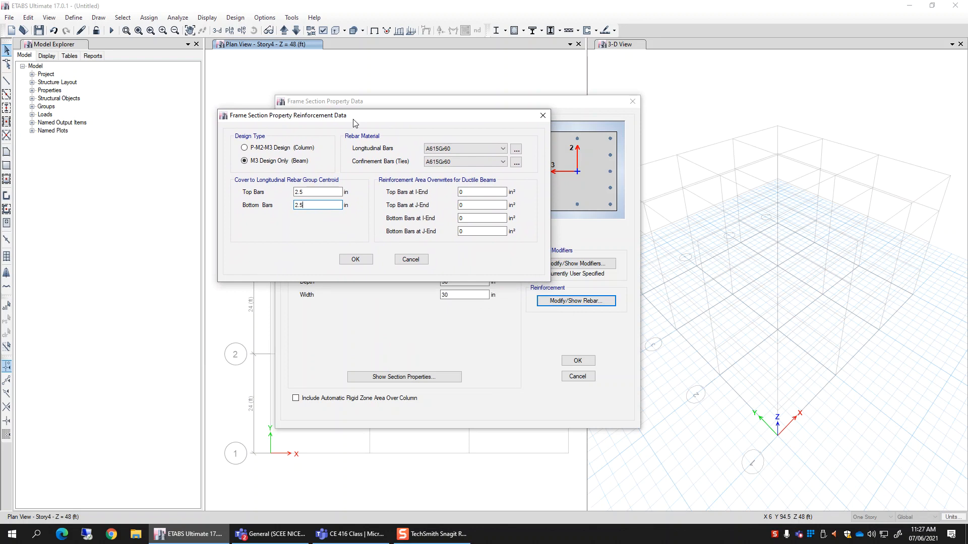
pyautogui.moveTo(355, 123); pyautogui.dragTo(358, 121)
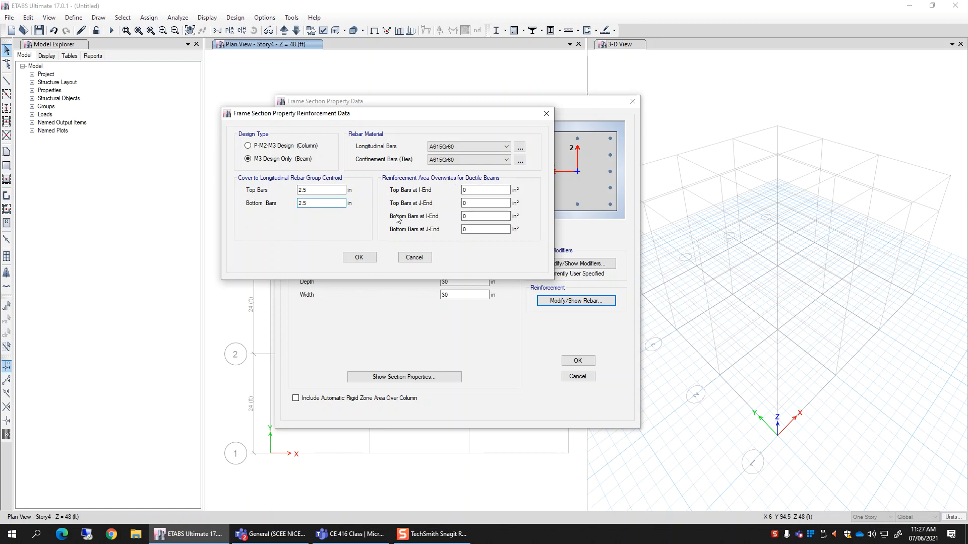
pyautogui.doubleClick(477, 190)
pyautogui.press('Tab')
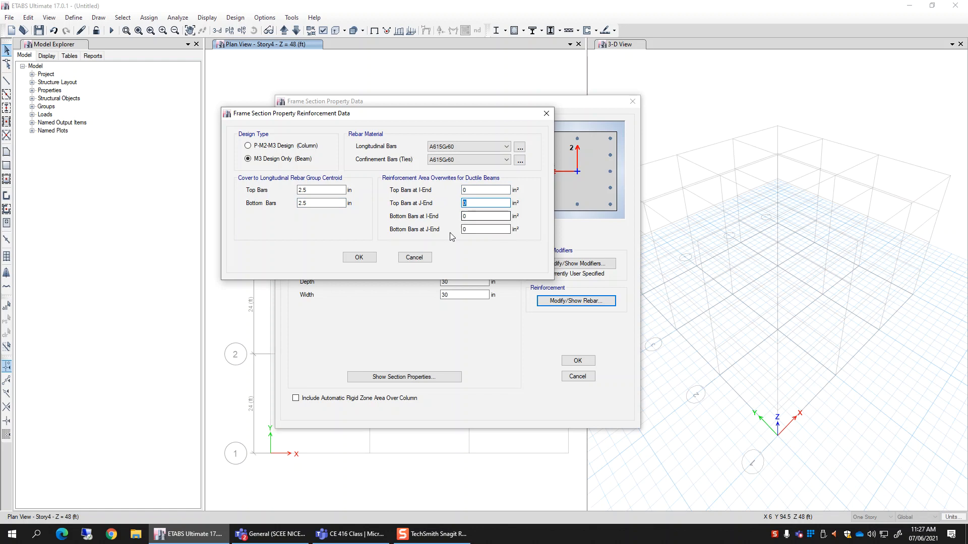
pyautogui.click(478, 191)
pyautogui.click(486, 203)
pyautogui.click(479, 218)
pyautogui.press('Tab')
pyautogui.click(473, 191)
pyautogui.click(476, 204)
pyautogui.click(480, 217)
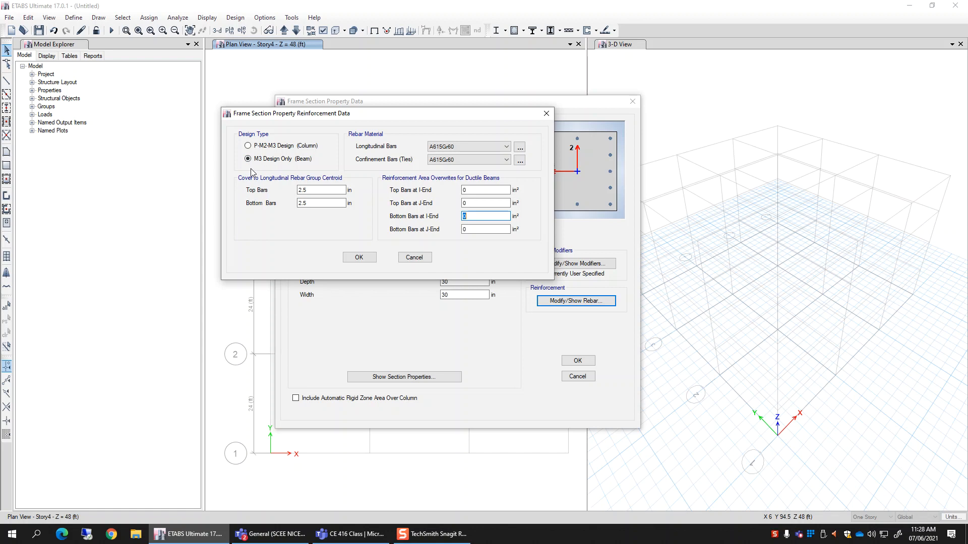
pyautogui.click(273, 146)
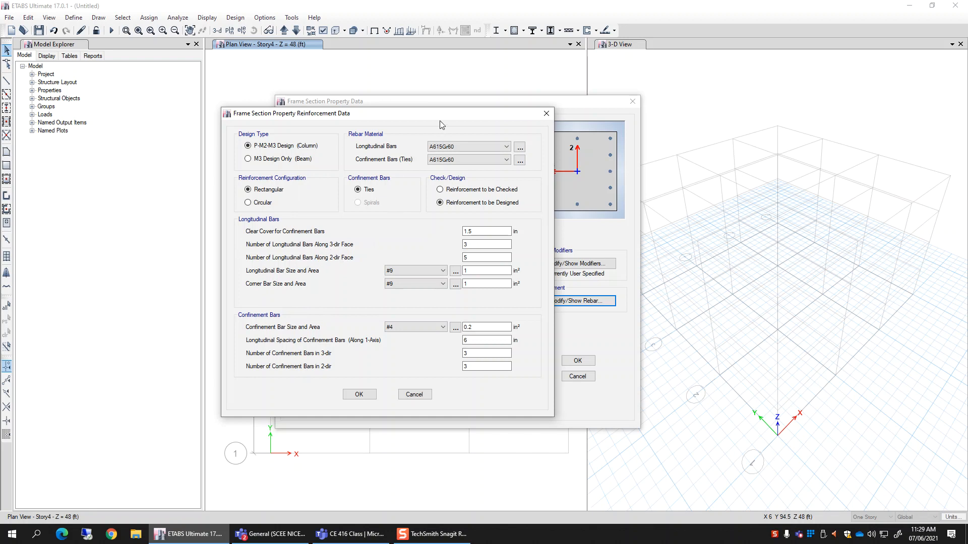
# Step: Try the Circular reinforcement configuration for the column and return it to Rectangular
pyautogui.moveTo(450, 117); pyautogui.dragTo(420, 107)
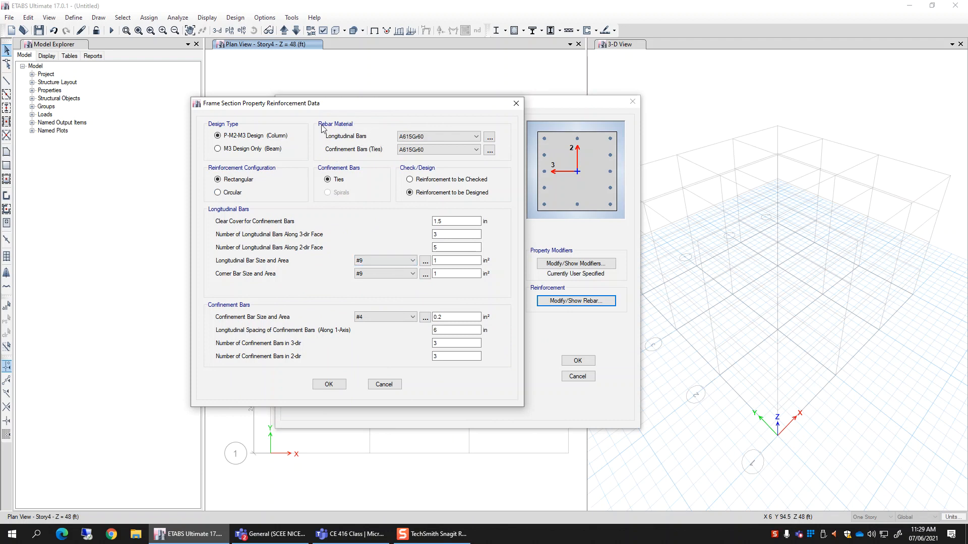
pyautogui.click(415, 151)
pyautogui.click(414, 153)
pyautogui.click(230, 194)
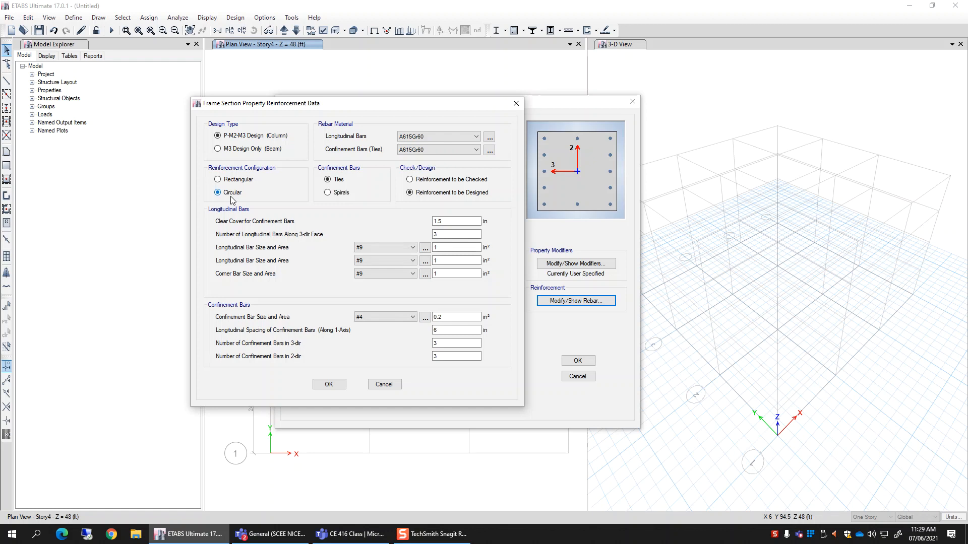
pyautogui.click(228, 182)
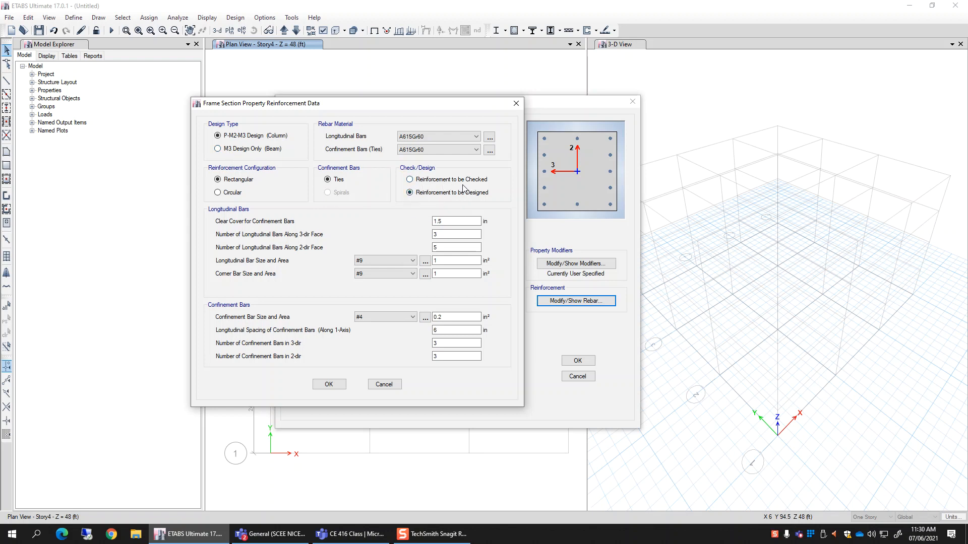
# Step: Set the number of longitudinal bars along the column's 3-dir face to 5
pyautogui.click(442, 221)
pyautogui.click(460, 193)
pyautogui.click(443, 272)
pyautogui.press('BackSpace')
pyautogui.click(455, 195)
pyautogui.click(452, 223)
pyautogui.doubleClick(451, 223)
pyautogui.doubleClick(453, 234)
pyautogui.write('5')
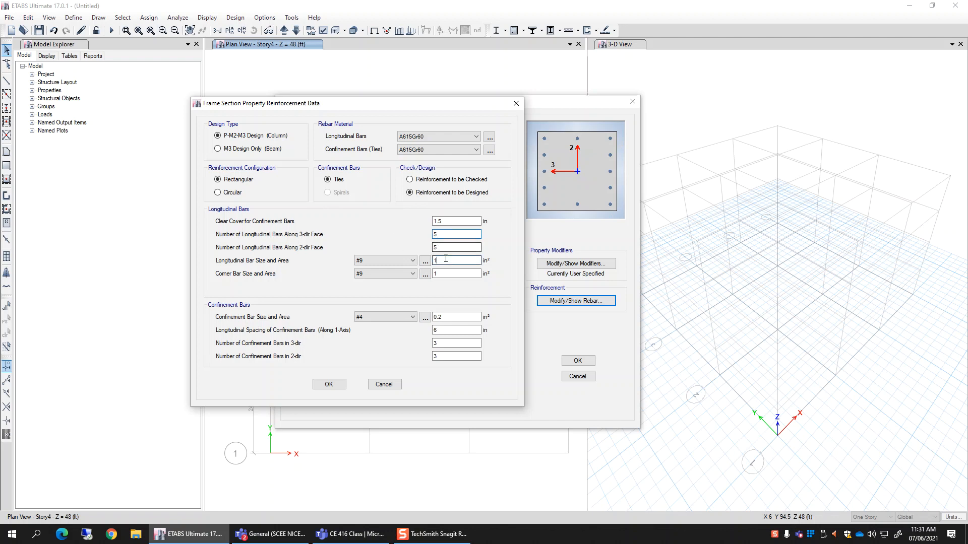
pyautogui.click(452, 248)
pyautogui.click(389, 263)
pyautogui.click(389, 263)
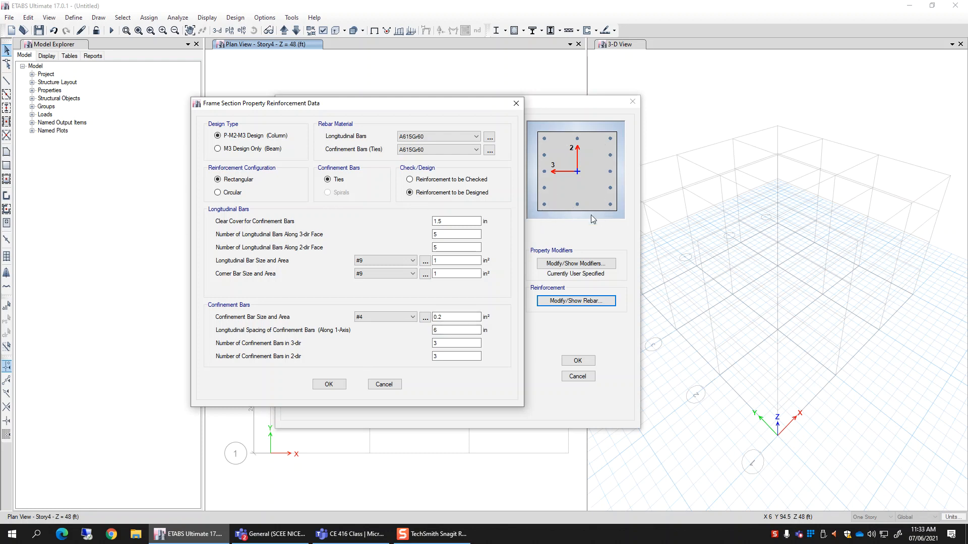
# Step: Set the number of confinement bars in the 3-dir and the 2-dir to 2 each and accept the reinforcement data
pyautogui.doubleClick(459, 273)
pyautogui.doubleClick(448, 330)
pyautogui.click(453, 346)
pyautogui.click(455, 356)
pyautogui.hotkey('shift', 'Tab')
pyautogui.press('Tab')
pyautogui.hotkey('shift', 'Tab')
pyautogui.write('2')
pyautogui.press('Tab')
pyautogui.click(448, 356)
pyautogui.write('2')
pyautogui.click(447, 343)
pyautogui.moveTo(431, 112); pyautogui.dragTo(408, 121)
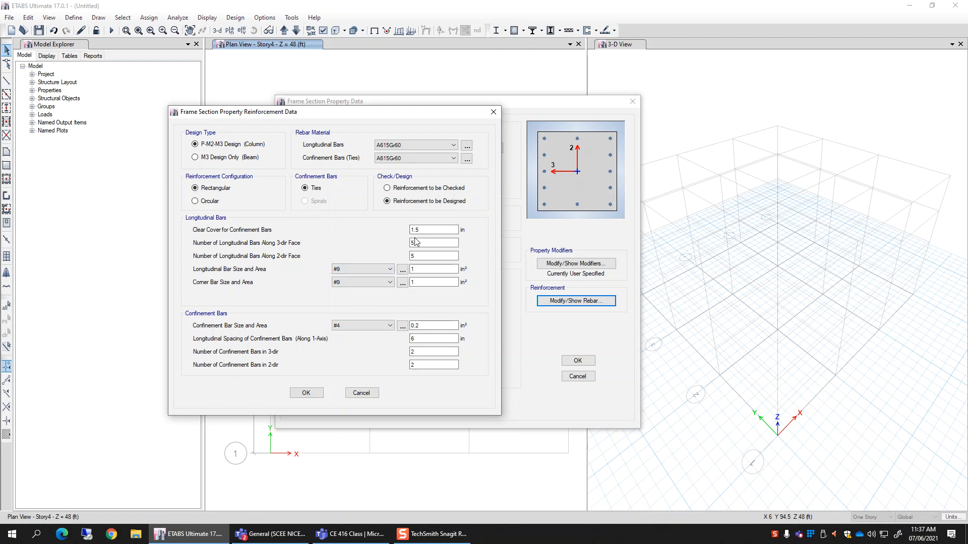
pyautogui.moveTo(426, 114); pyautogui.dragTo(875, 104)
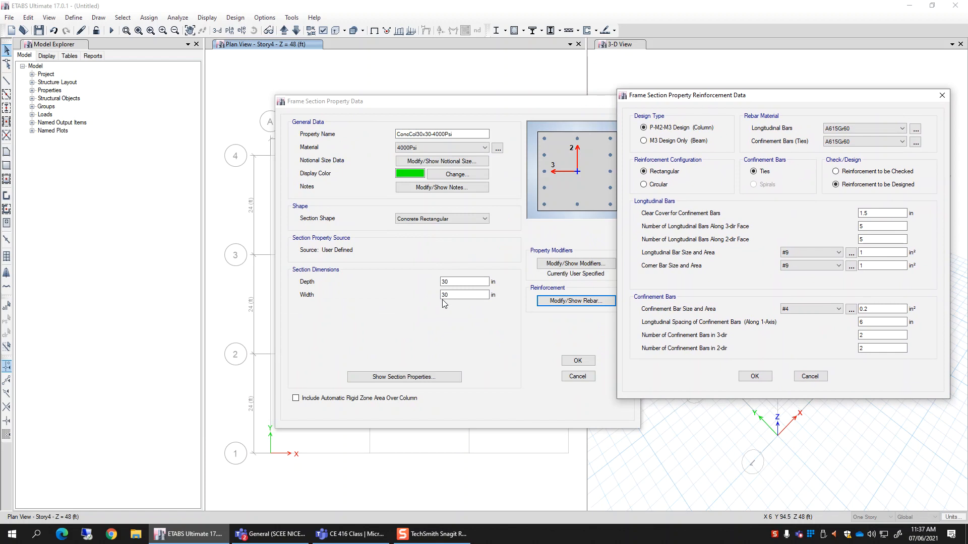
pyautogui.moveTo(653, 99); pyautogui.dragTo(85, 119)
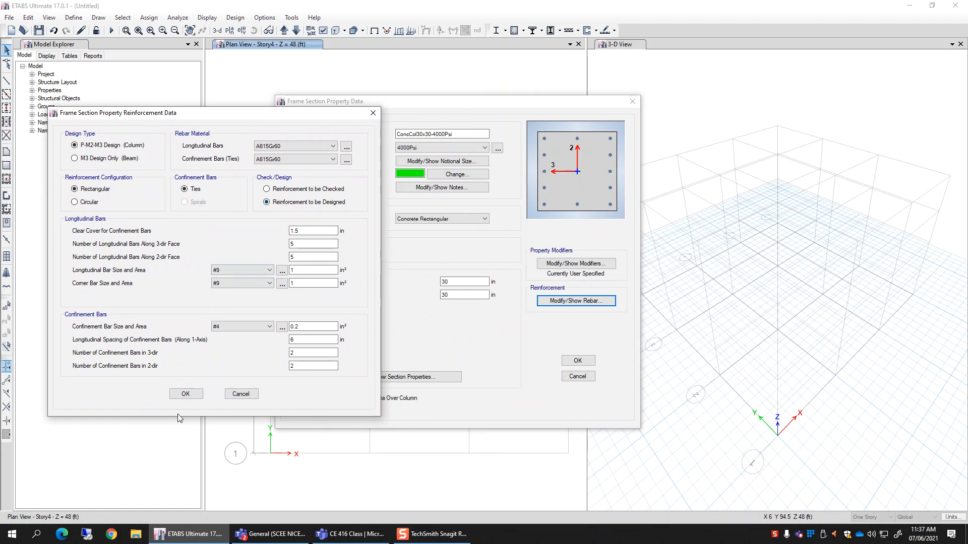
pyautogui.click(185, 394)
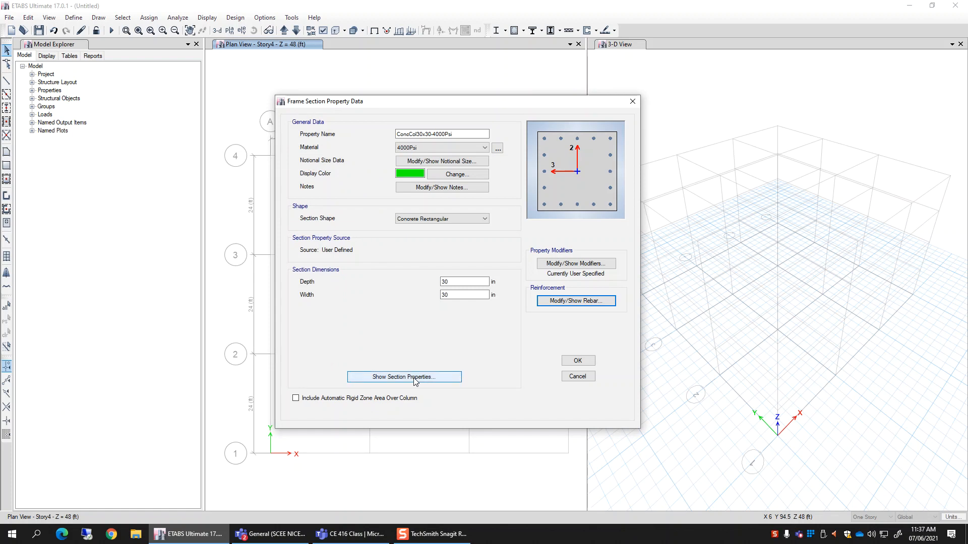
# Step: Examine the 30x30 column's computed section properties, including its moments of inertia, radii of gyration, section moduli and torsional constant
pyautogui.click(446, 378)
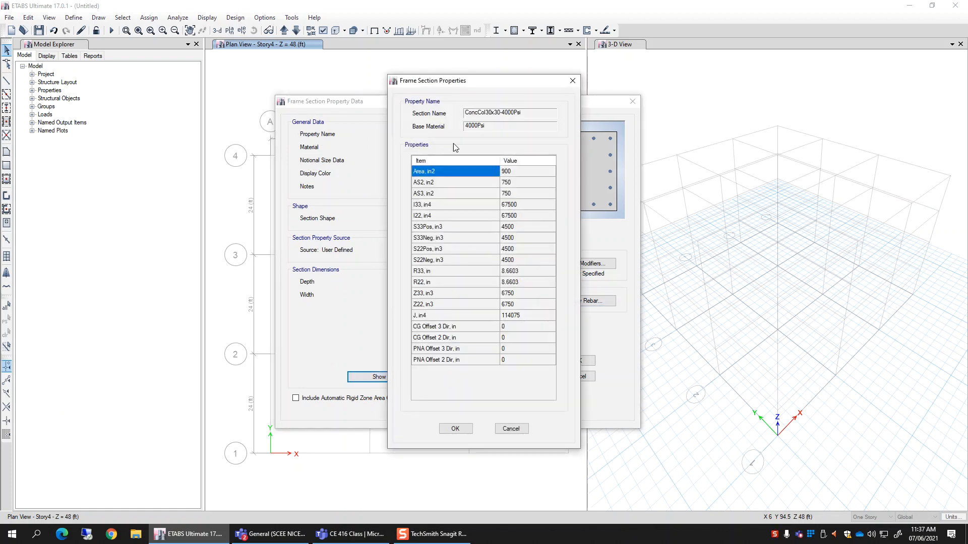
pyautogui.moveTo(515, 80); pyautogui.dragTo(255, 86)
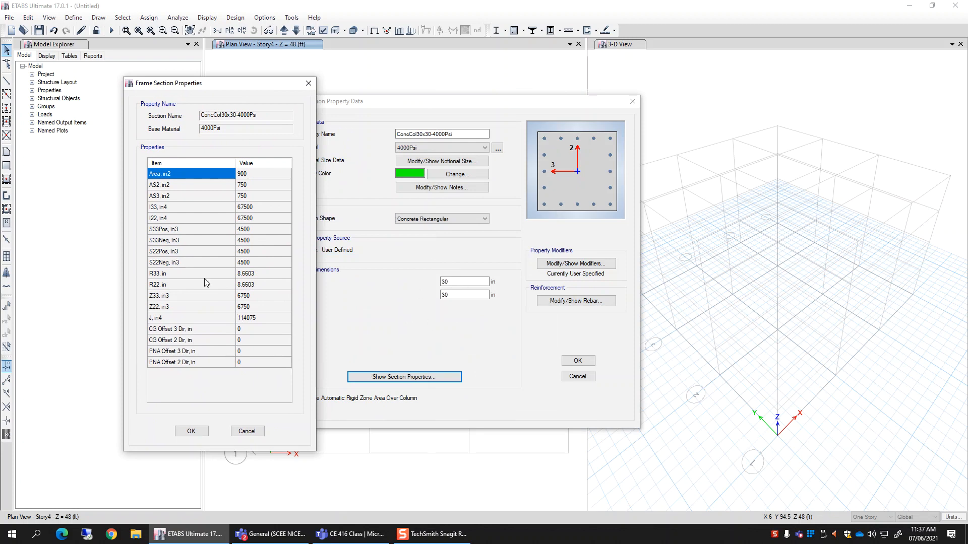
pyautogui.click(187, 187)
pyautogui.moveTo(185, 184); pyautogui.dragTo(195, 218)
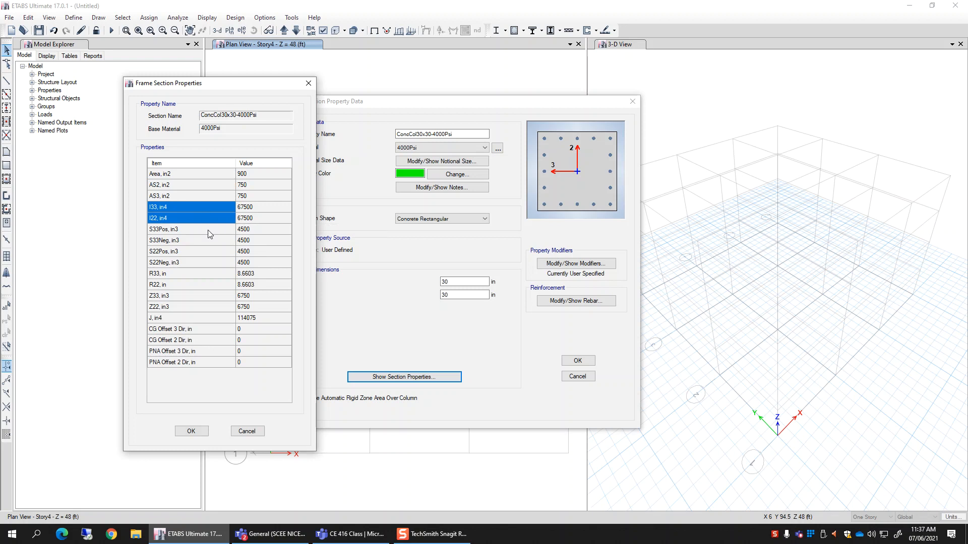
pyautogui.click(208, 230)
pyautogui.click(171, 276)
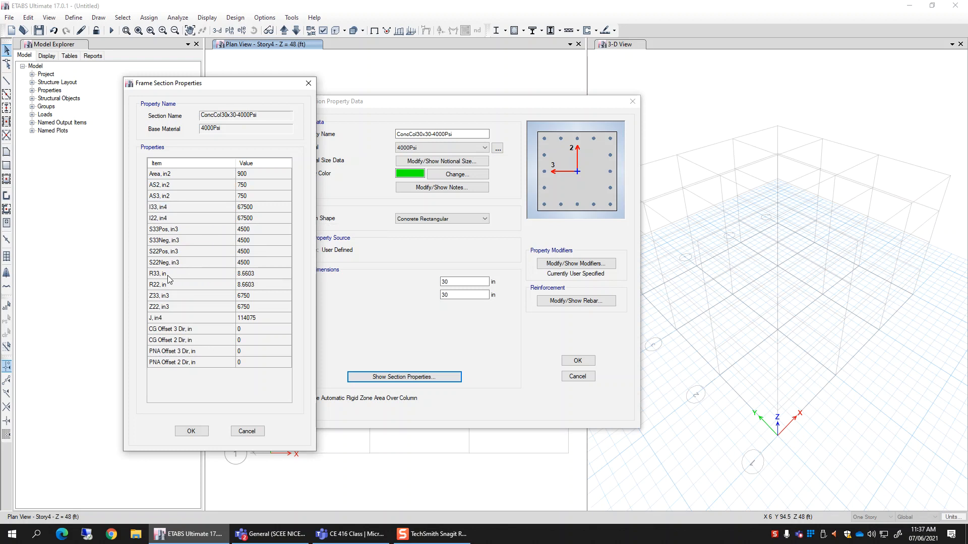
pyautogui.click(173, 284)
pyautogui.click(180, 300)
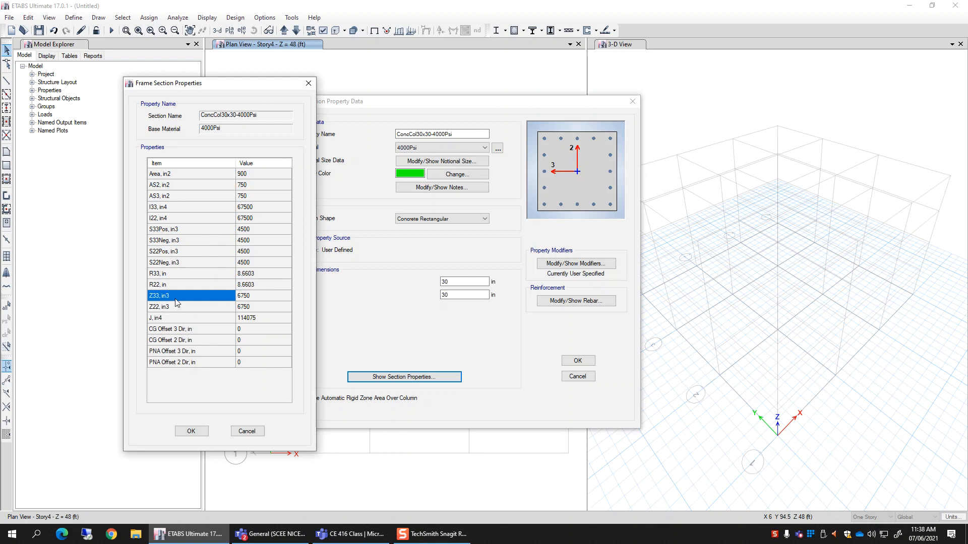
pyautogui.click(182, 320)
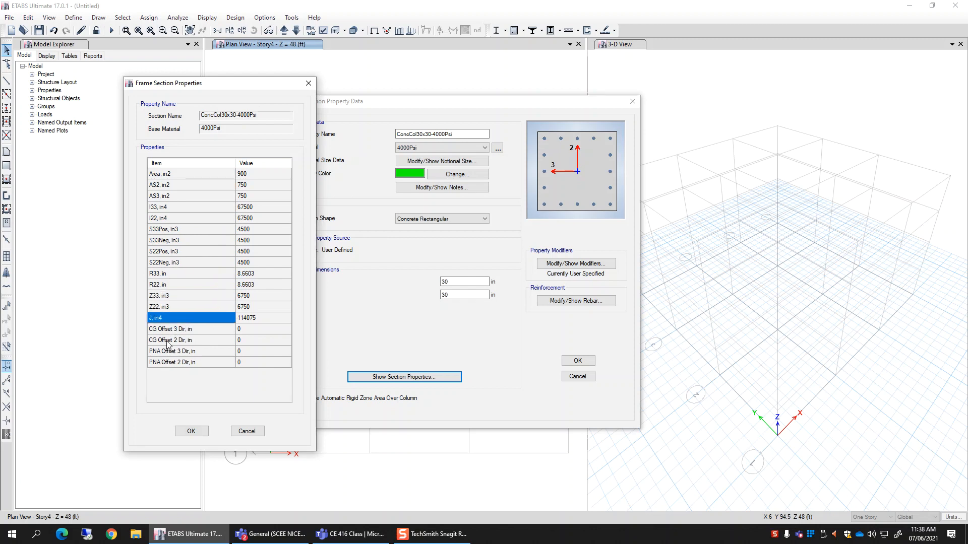
# Step: Check the column's CG and PNA offsets, recheck its I33 and Z33 values, and close the section properties
pyautogui.click(195, 330)
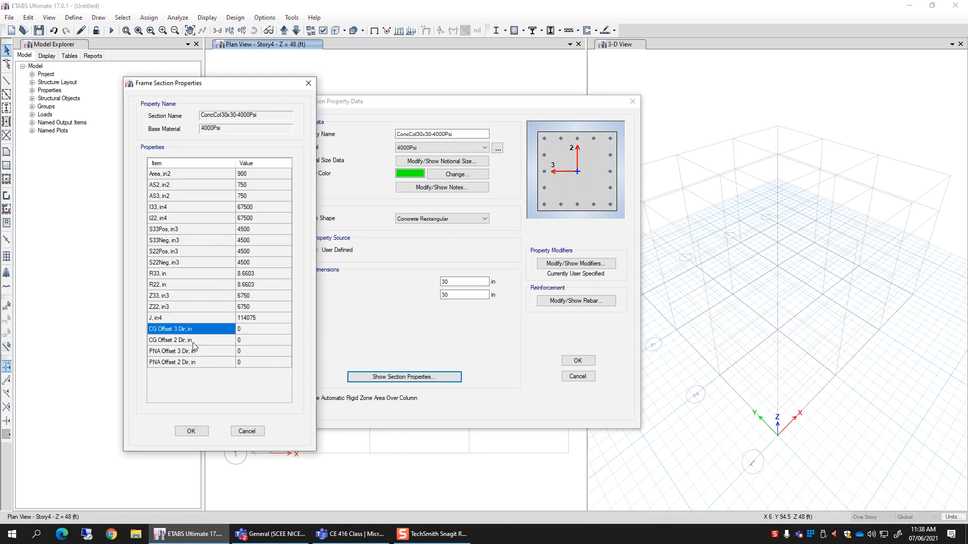
pyautogui.click(217, 318)
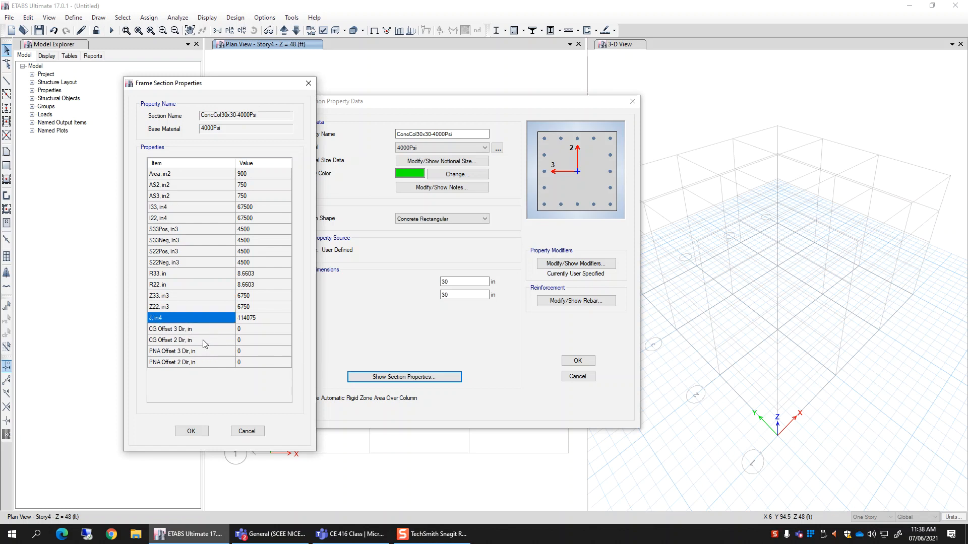
pyautogui.moveTo(203, 330); pyautogui.dragTo(250, 359)
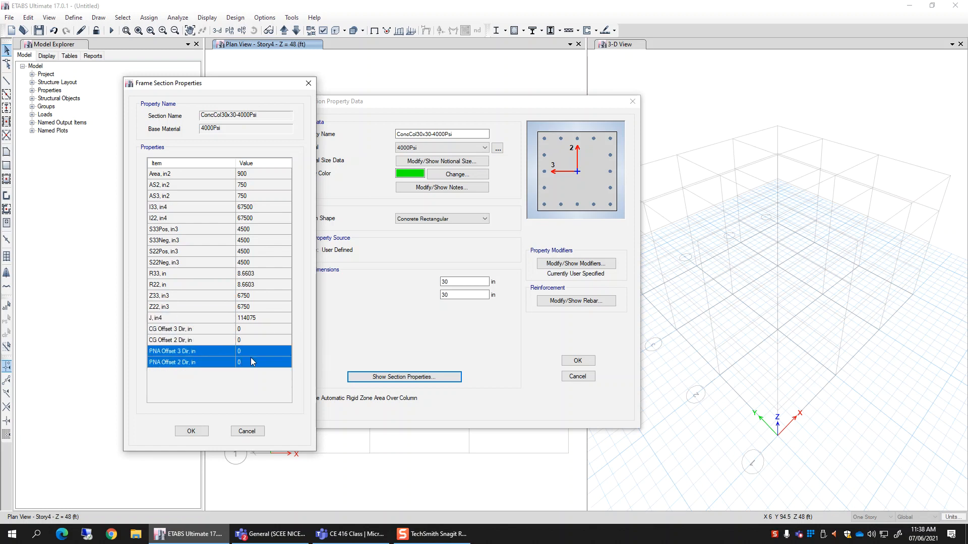
pyautogui.click(178, 355)
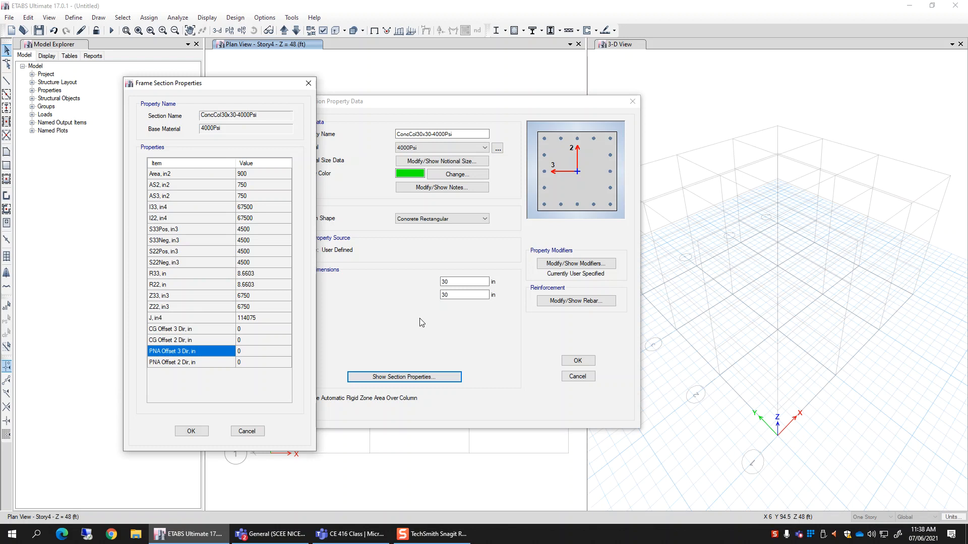
pyautogui.click(280, 207)
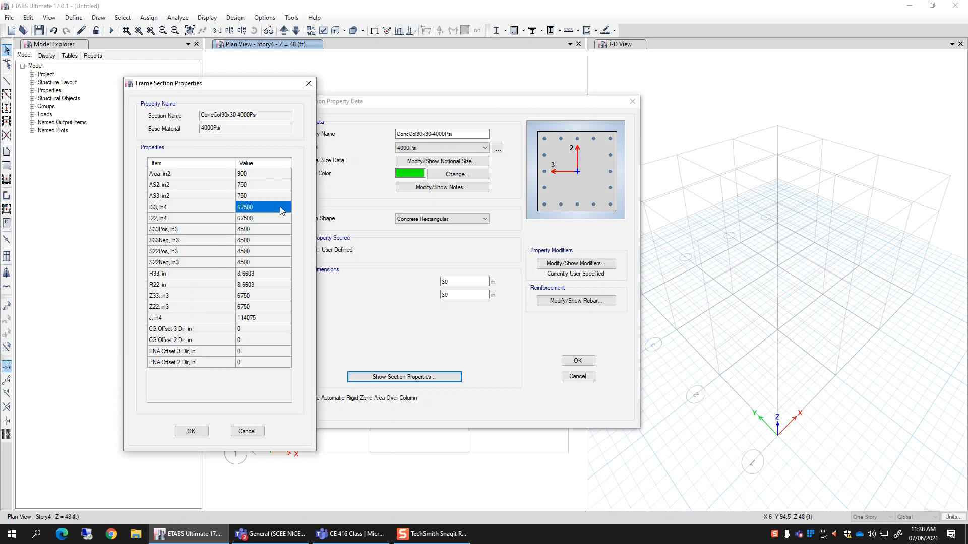
pyautogui.click(245, 251)
pyautogui.click(244, 297)
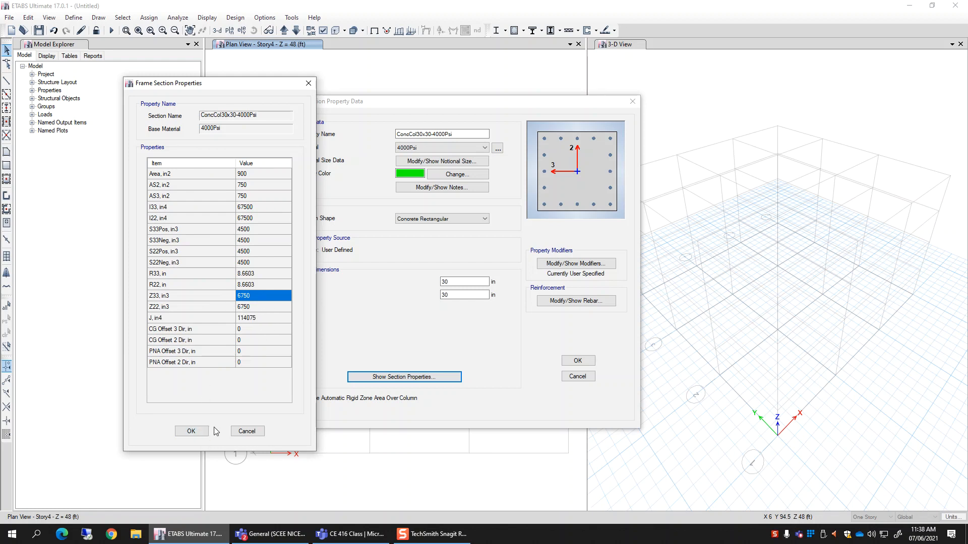
pyautogui.click(191, 431)
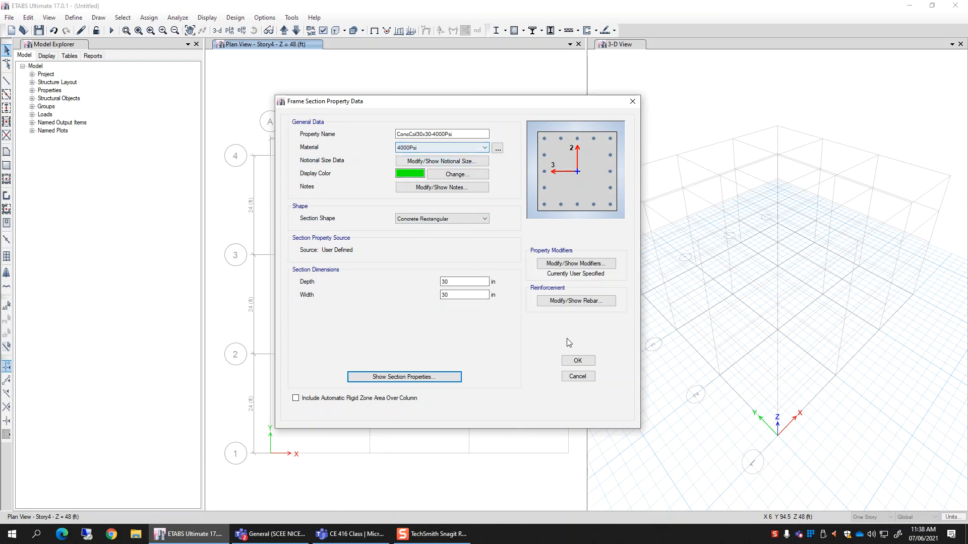
# Step: Accept the ConcCol30x30-4000Psi section and reopen its definition for review, leaving it without edits
pyautogui.click(589, 362)
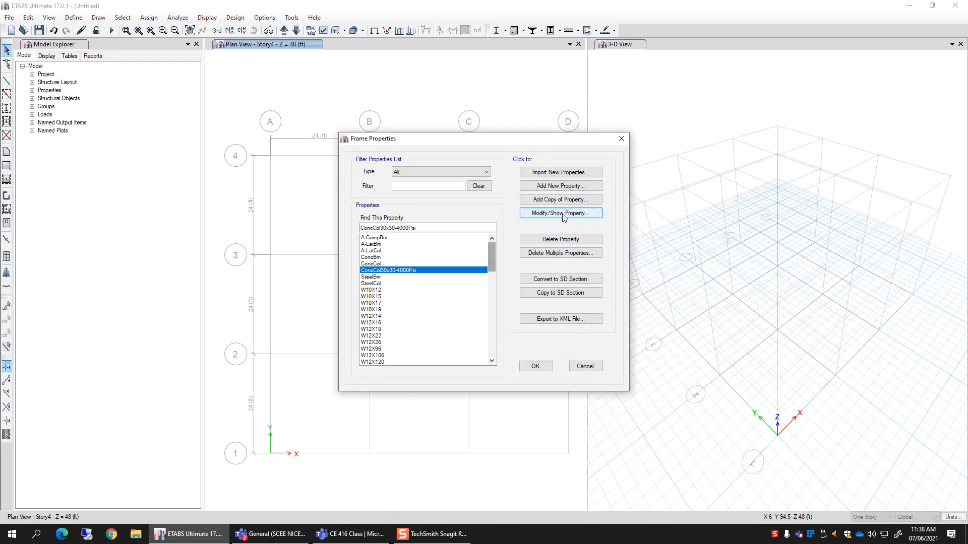
pyautogui.click(590, 218)
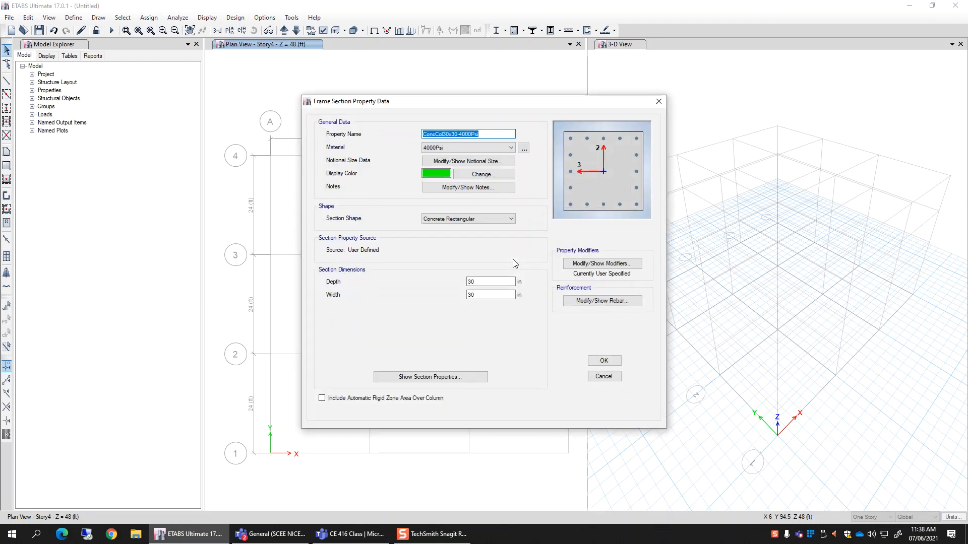
pyautogui.click(480, 146)
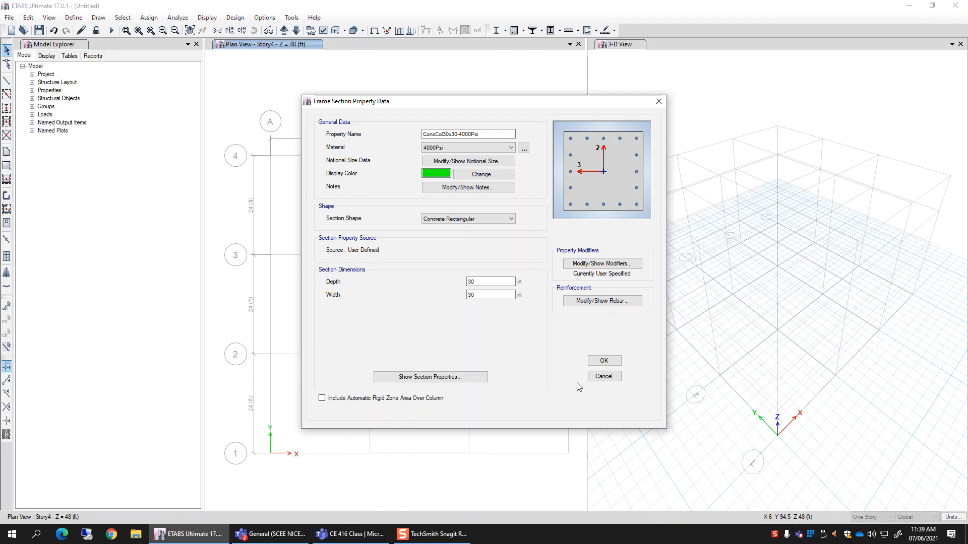
pyautogui.click(600, 373)
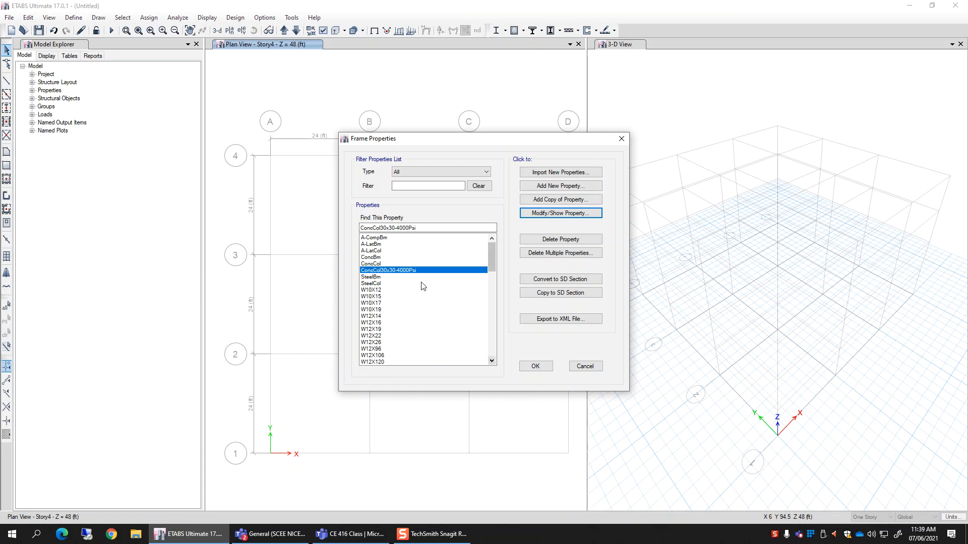
# Step: Add a new concrete rectangular frame section using the 4000Psi material
pyautogui.click(562, 188)
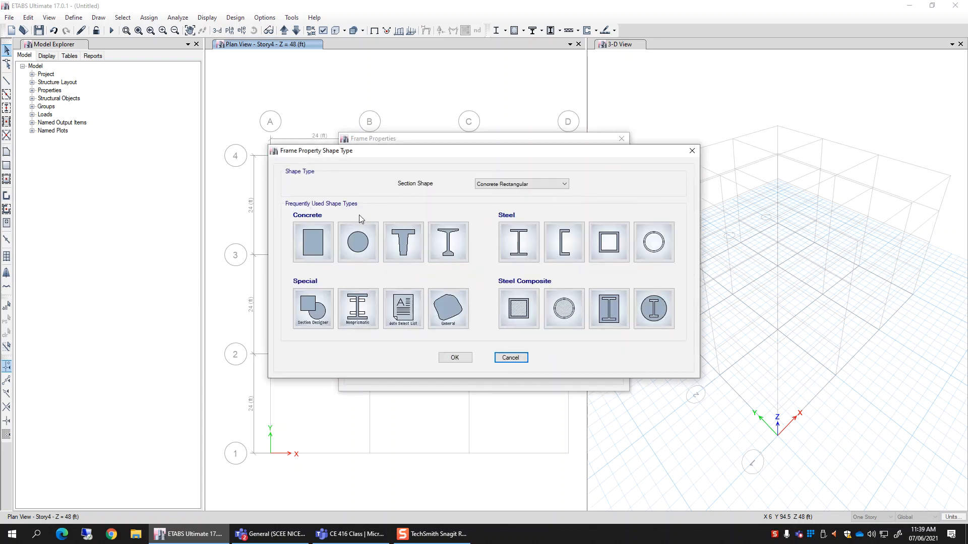
pyautogui.click(305, 242)
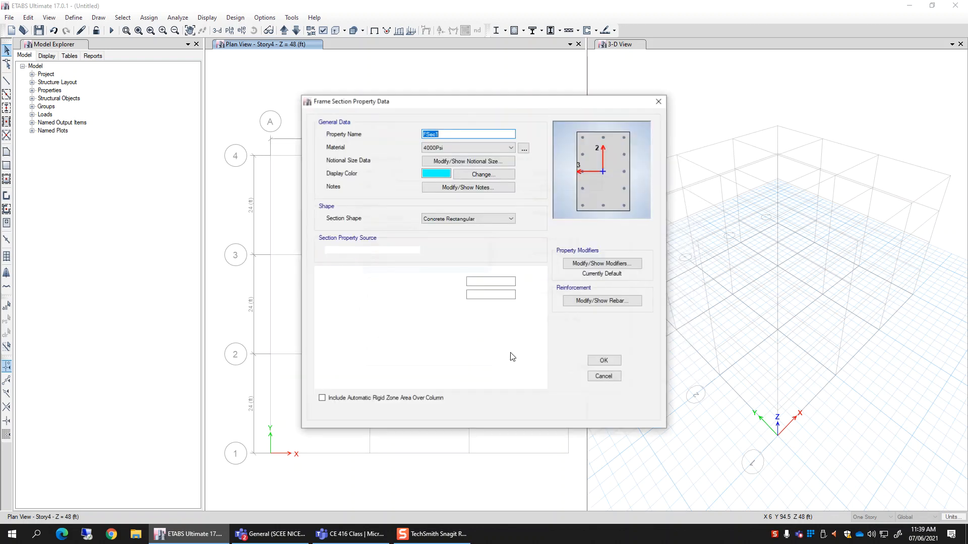
pyautogui.click(440, 148)
pyautogui.click(444, 149)
# Step: Name the new section ConcBeam24x36-4000Psi, with a depth of 36 in and a width of 24 in
pyautogui.doubleClick(458, 134)
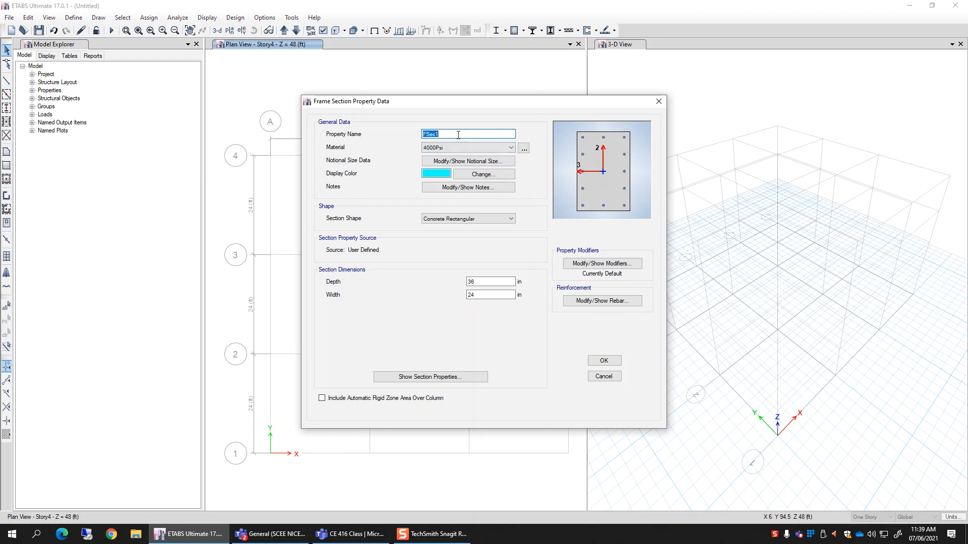
pyautogui.write('C')
pyautogui.press('BackSpace')
pyautogui.press('BackSpace')
pyautogui.press('BackSpace')
pyautogui.click(457, 135)
pyautogui.write('x')
pyautogui.click(484, 282)
pyautogui.click(485, 296)
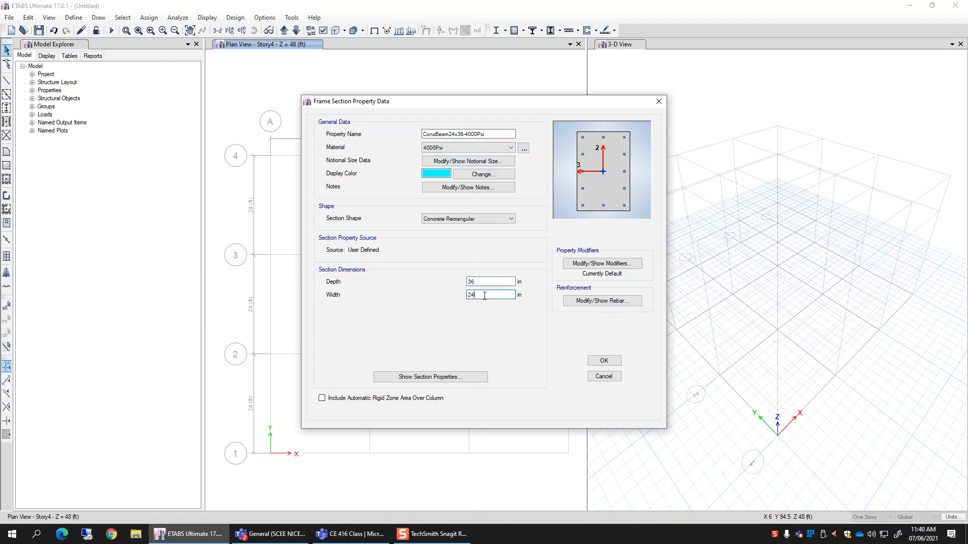
# Step: Set the beam's stiffness modifier for moment of inertia about the 3 axis to 0.35
pyautogui.click(566, 267)
pyautogui.click(532, 257)
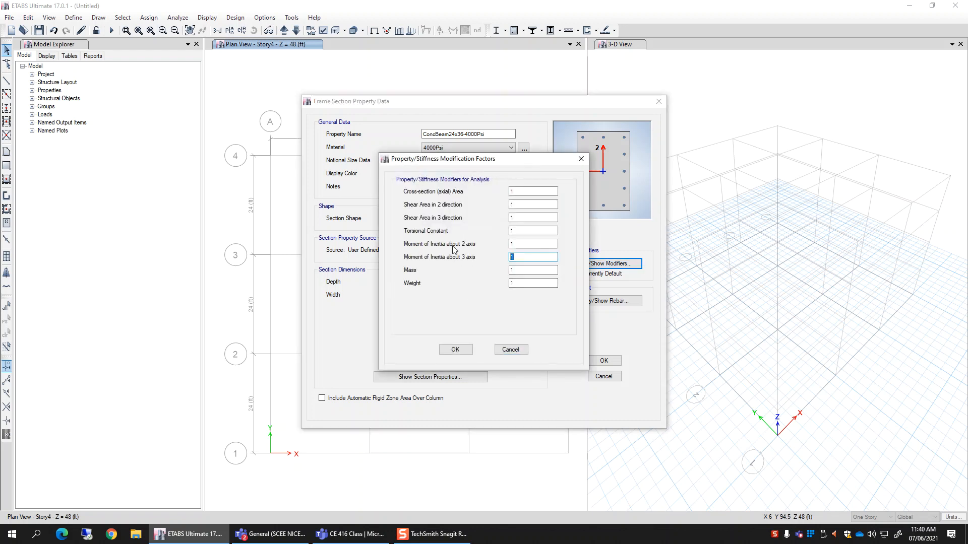
pyautogui.write('0.35')
pyautogui.doubleClick(519, 258)
pyautogui.click(524, 257)
pyautogui.doubleClick(515, 257)
pyautogui.click(533, 258)
pyautogui.click(454, 350)
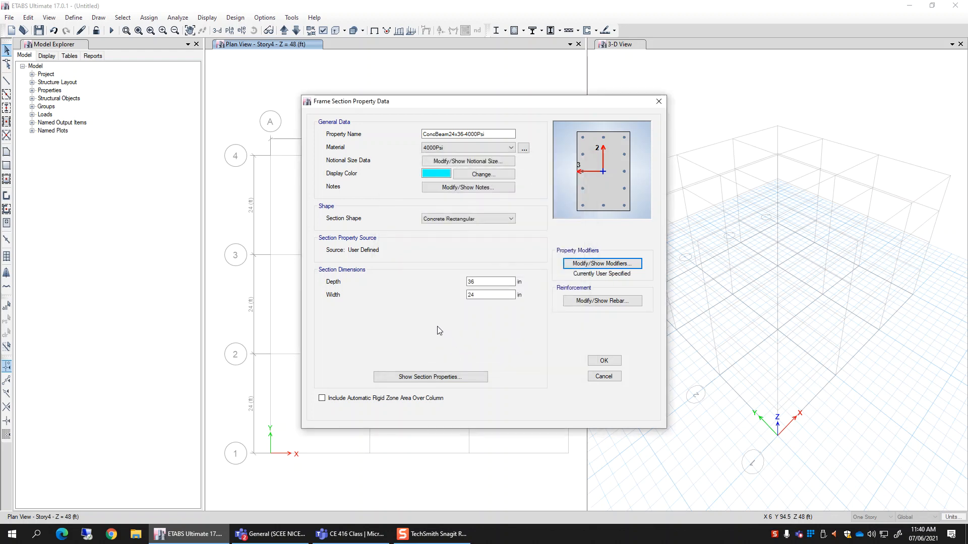
# Step: Set the beam's reinforcement design type to M3 Design Only (Beam), keep A615Gr60 rebar, and accept the section
pyautogui.click(574, 302)
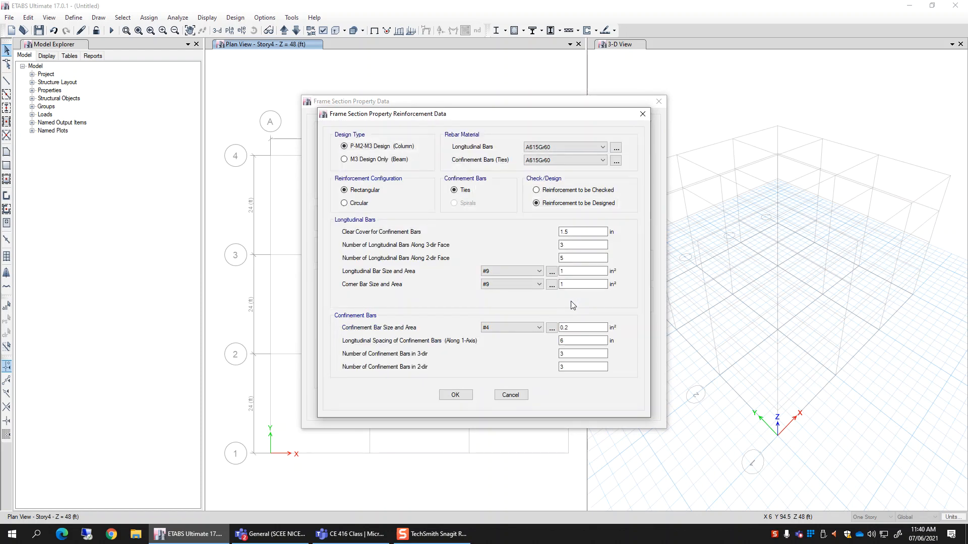
pyautogui.click(363, 160)
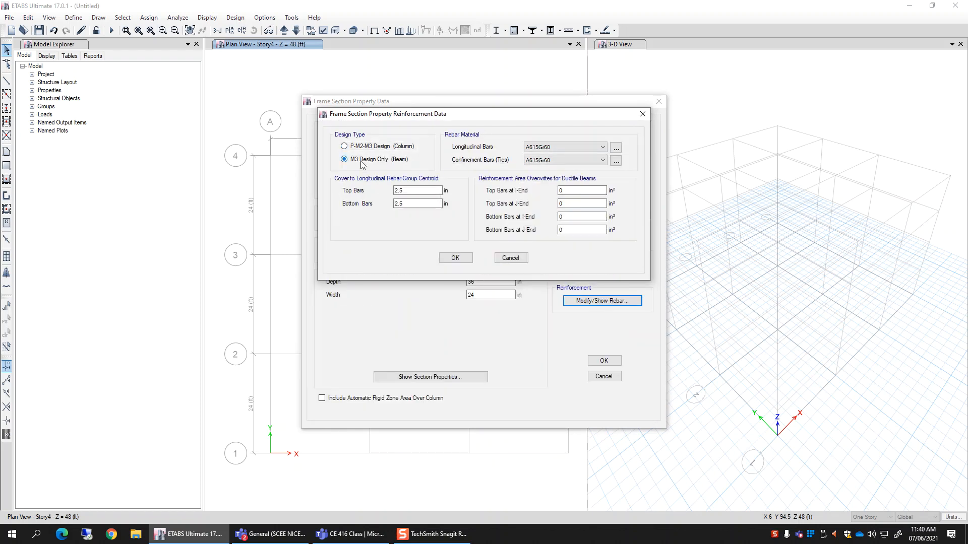
pyautogui.click(576, 148)
pyautogui.click(573, 156)
pyautogui.click(456, 258)
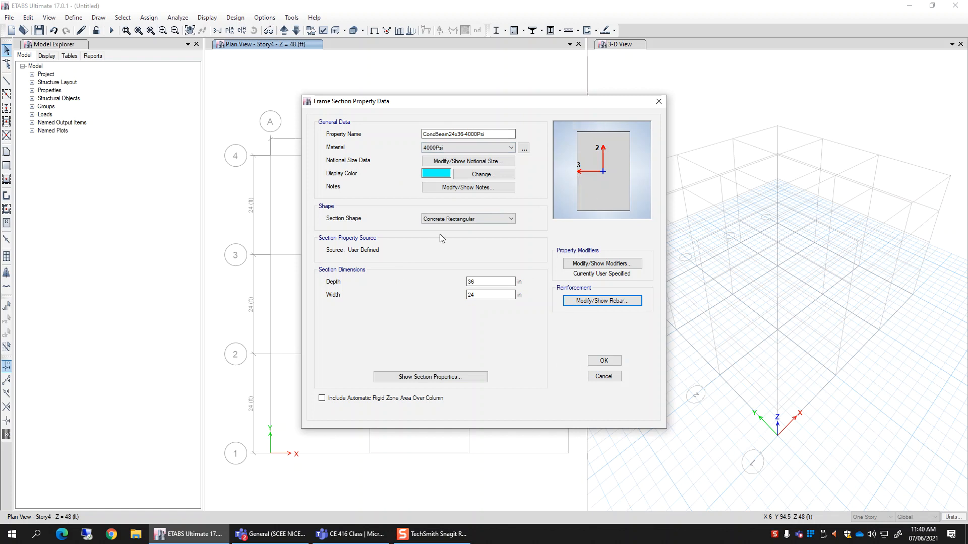
pyautogui.click(604, 360)
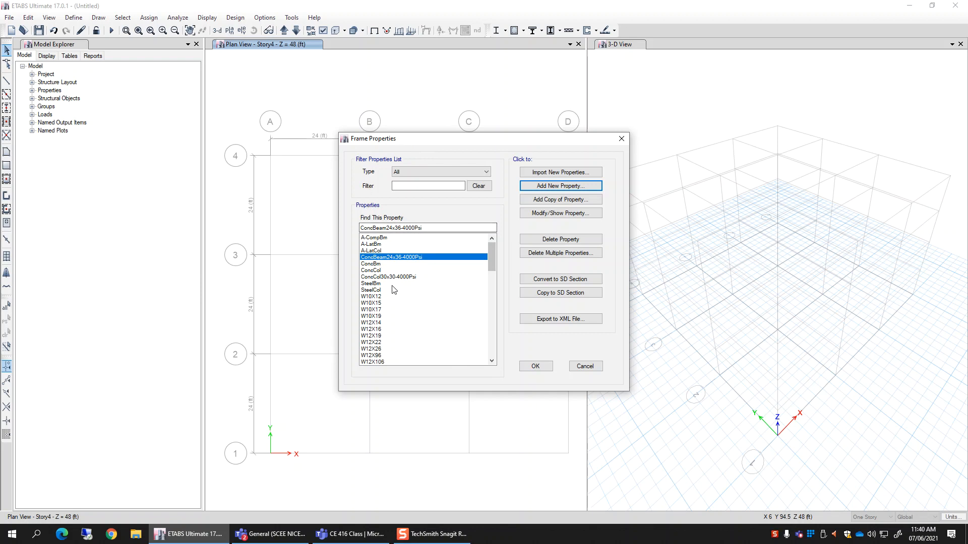
pyautogui.click(409, 277)
pyautogui.click(410, 258)
pyautogui.click(406, 278)
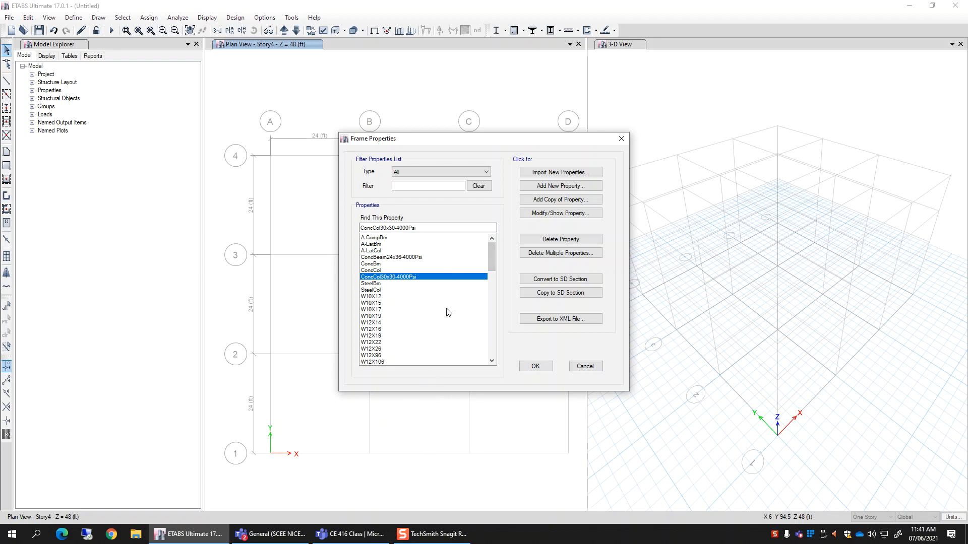
# Step: Review the available section shapes for another new frame property and create it as a Section Designer section
pyautogui.click(548, 186)
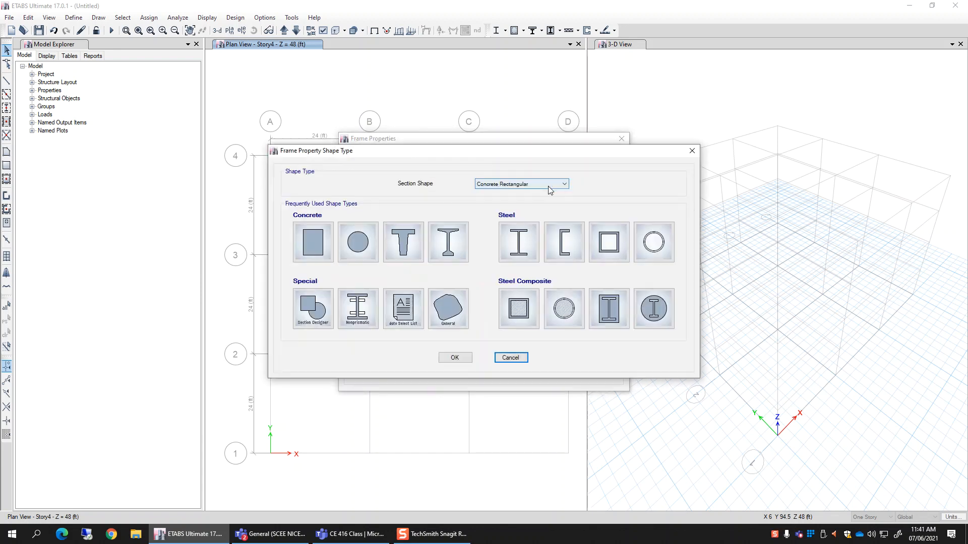
pyautogui.click(510, 185)
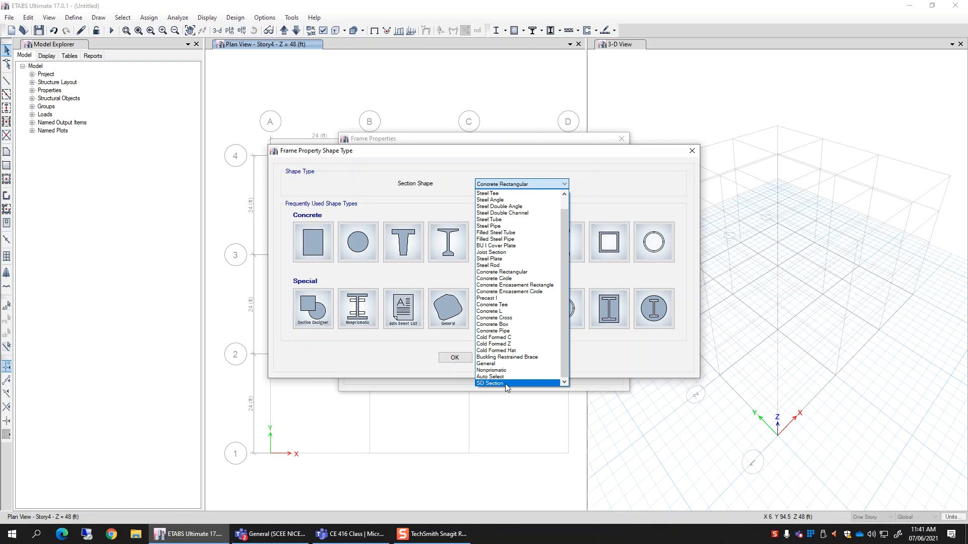
pyautogui.click(415, 191)
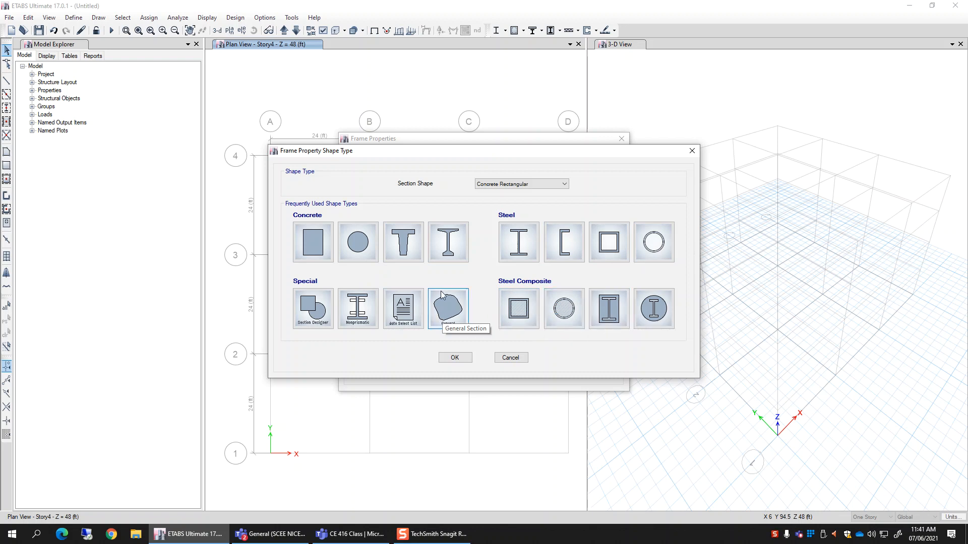
pyautogui.click(400, 313)
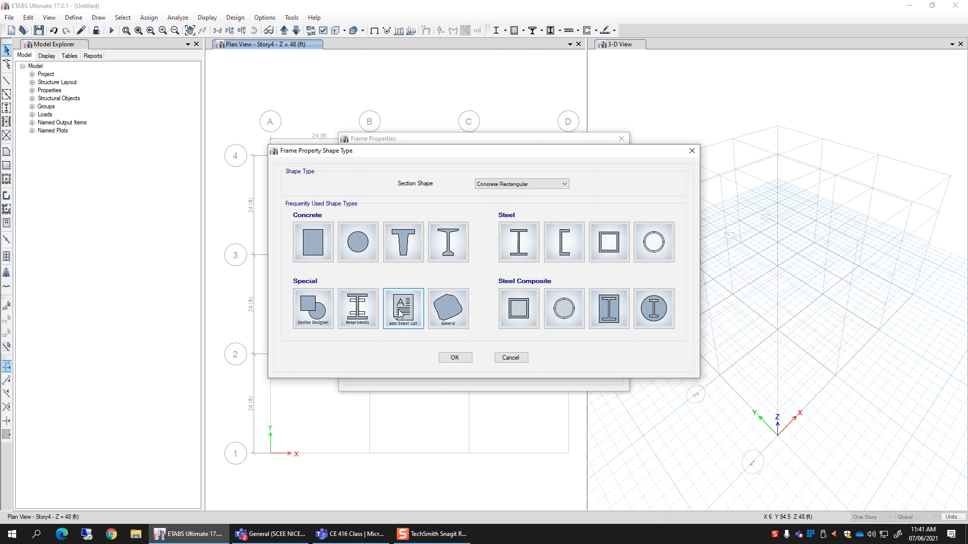
pyautogui.click(356, 315)
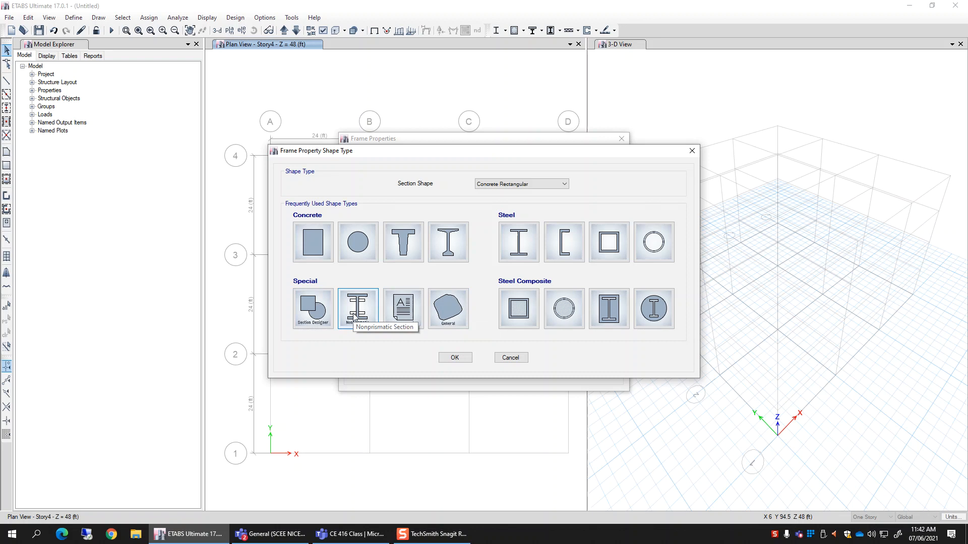
pyautogui.click(308, 314)
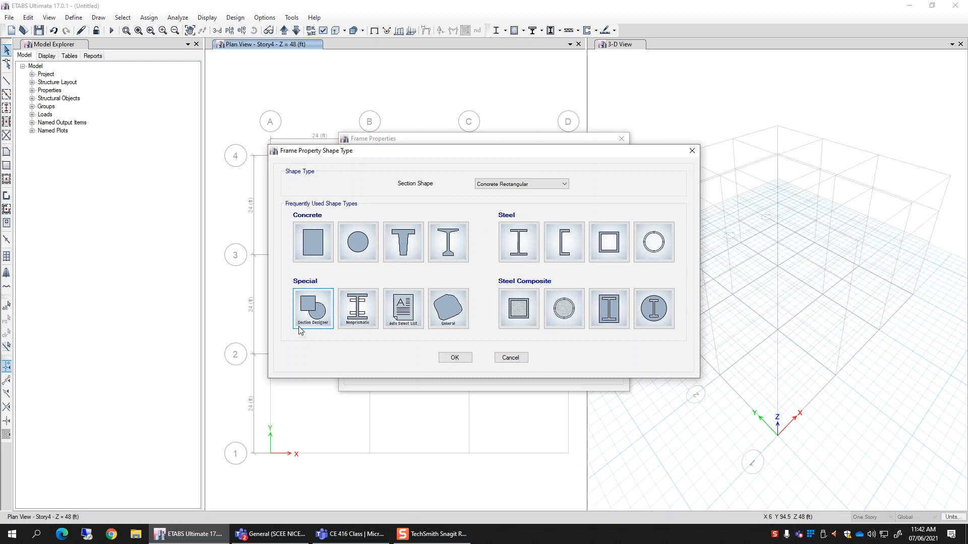
pyautogui.doubleClick(310, 317)
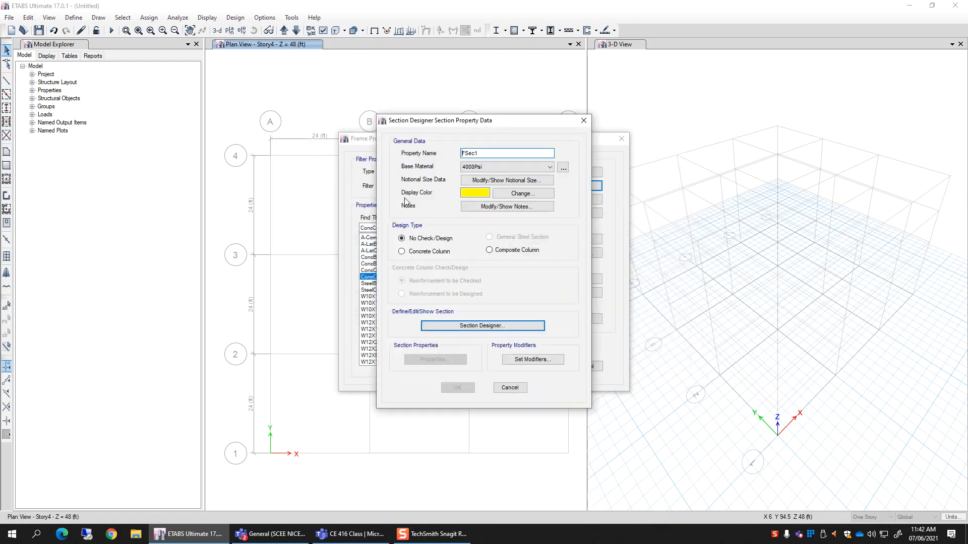
# Step: Open the FSec1 property in Section Designer and draw an irregular five-sided concrete polygon around the lower-left of the origin
pyautogui.doubleClick(496, 150)
pyautogui.press('Tab')
pyautogui.click(502, 335)
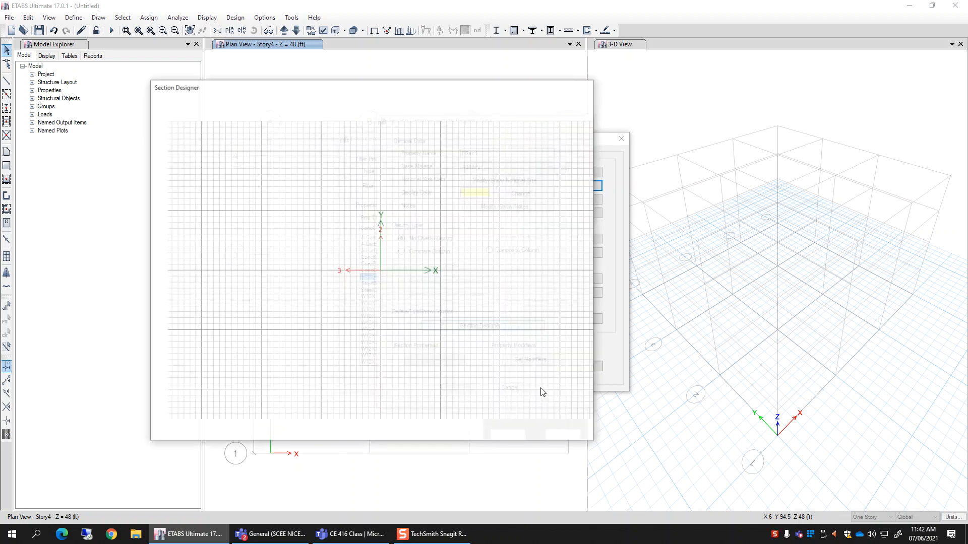
pyautogui.moveTo(342, 93); pyautogui.dragTo(402, 96)
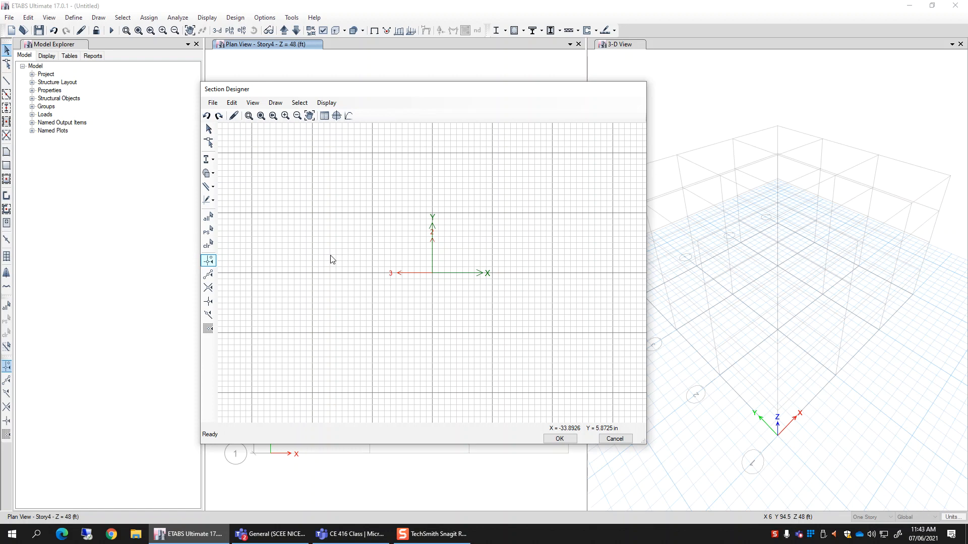
pyautogui.click(207, 174)
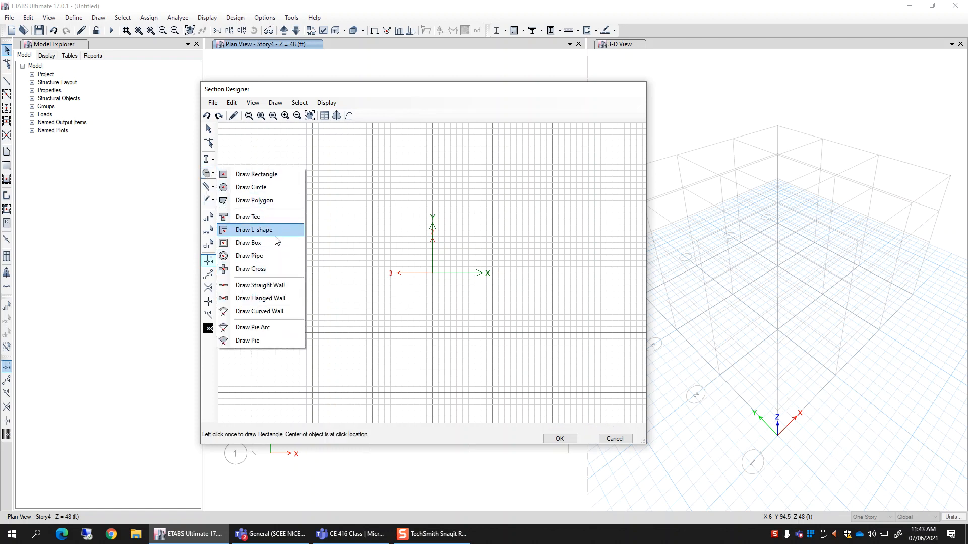
pyautogui.click(276, 202)
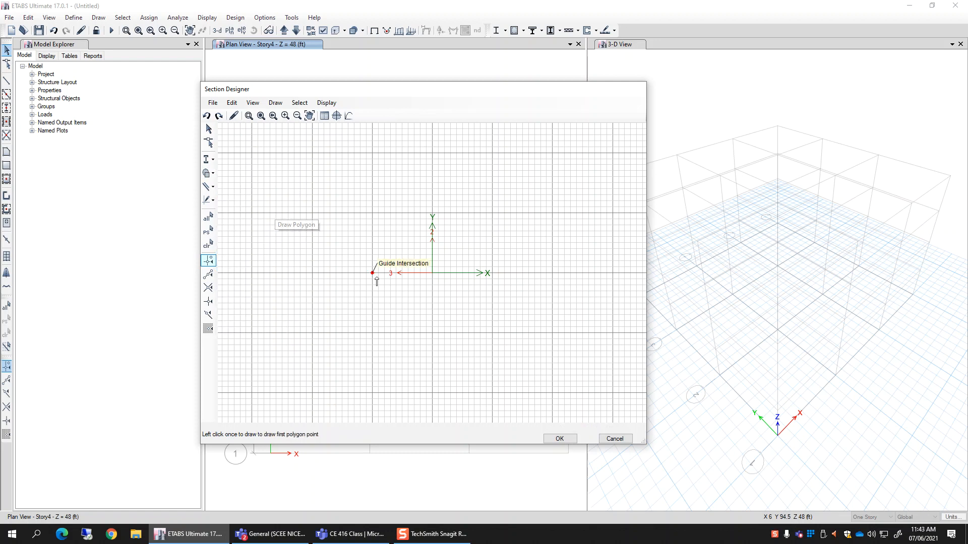
pyautogui.click(399, 220)
pyautogui.click(396, 282)
pyautogui.click(418, 332)
pyautogui.click(461, 332)
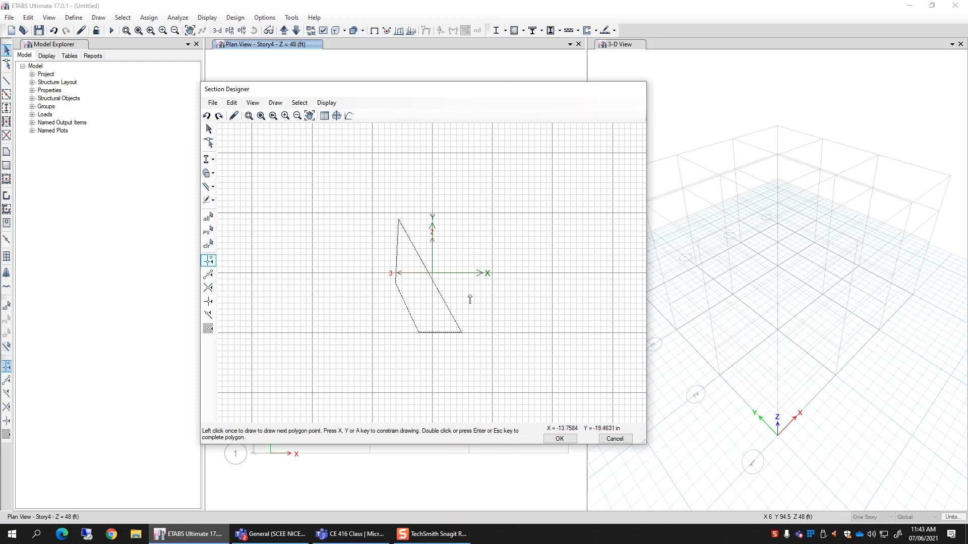
pyautogui.click(349, 340)
pyautogui.click(369, 284)
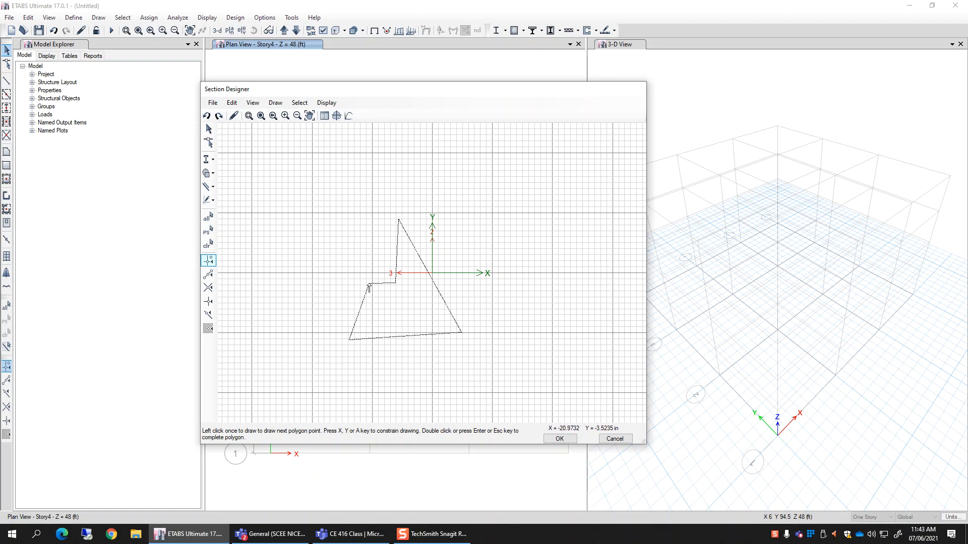
pyautogui.doubleClick(395, 283)
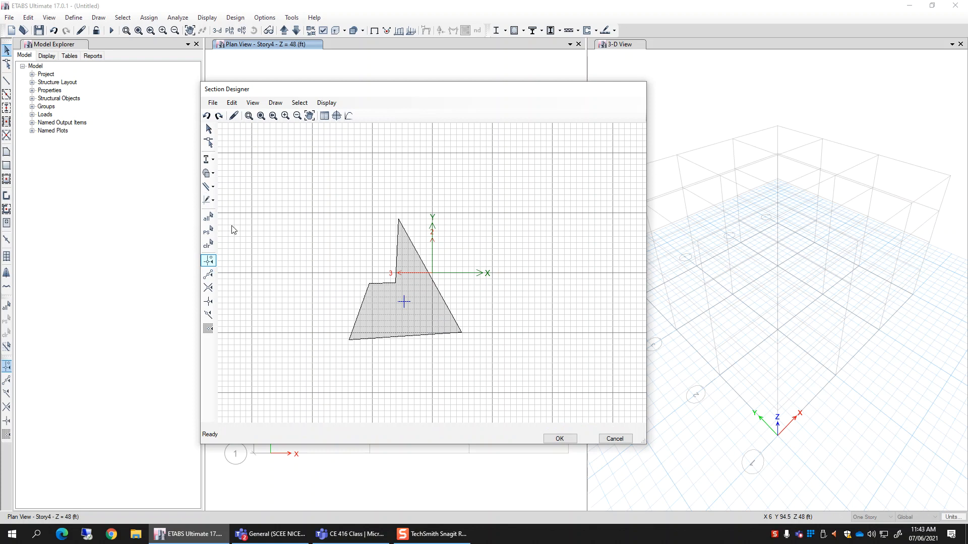
# Step: Place a steel angle inside the lower part of the concrete polygon
pyautogui.click(253, 103)
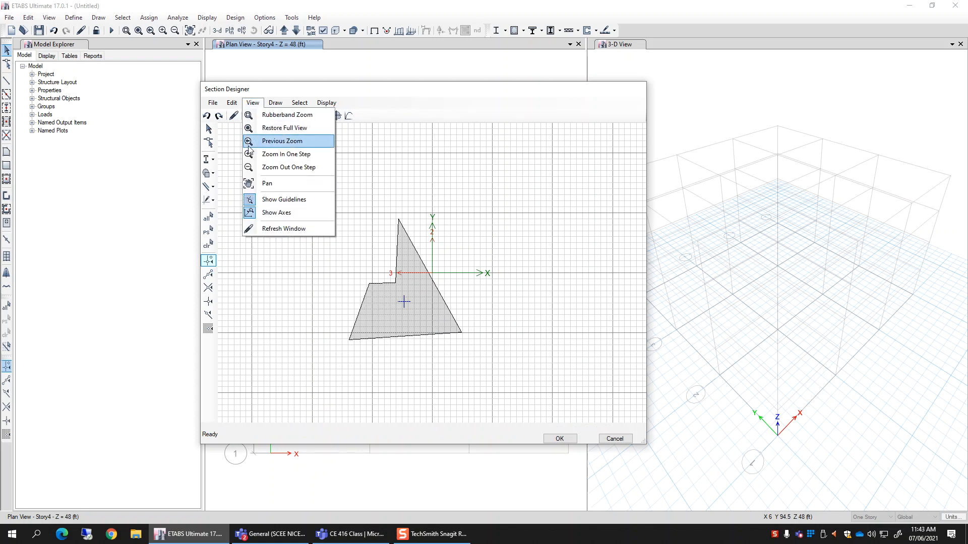
pyautogui.moveTo(270, 104)
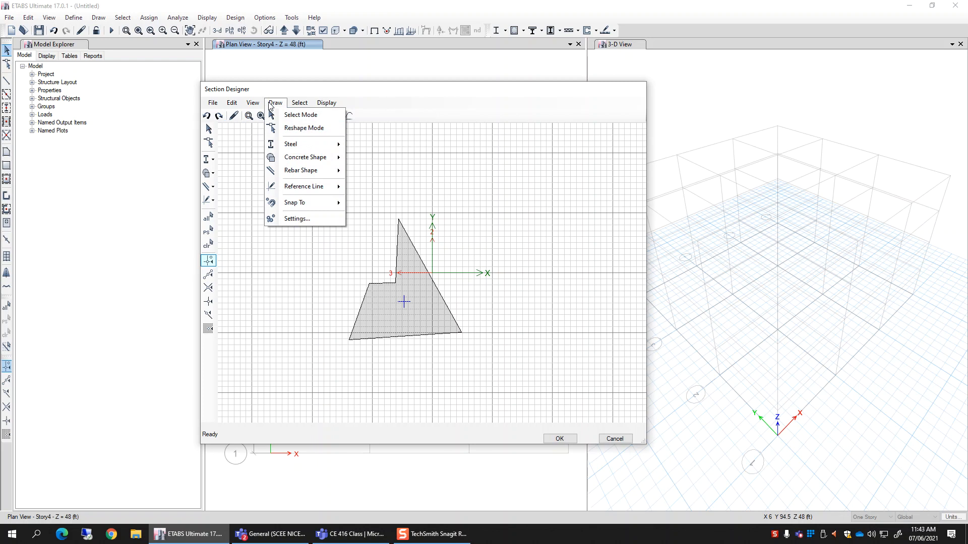
pyautogui.click(312, 144)
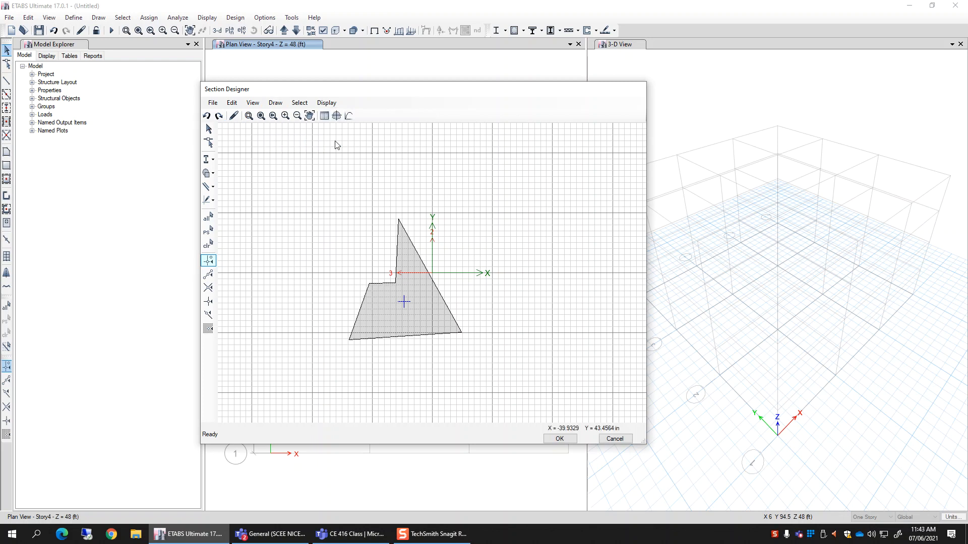
pyautogui.click(257, 105)
pyautogui.moveTo(273, 103)
pyautogui.click(322, 146)
pyautogui.click(261, 104)
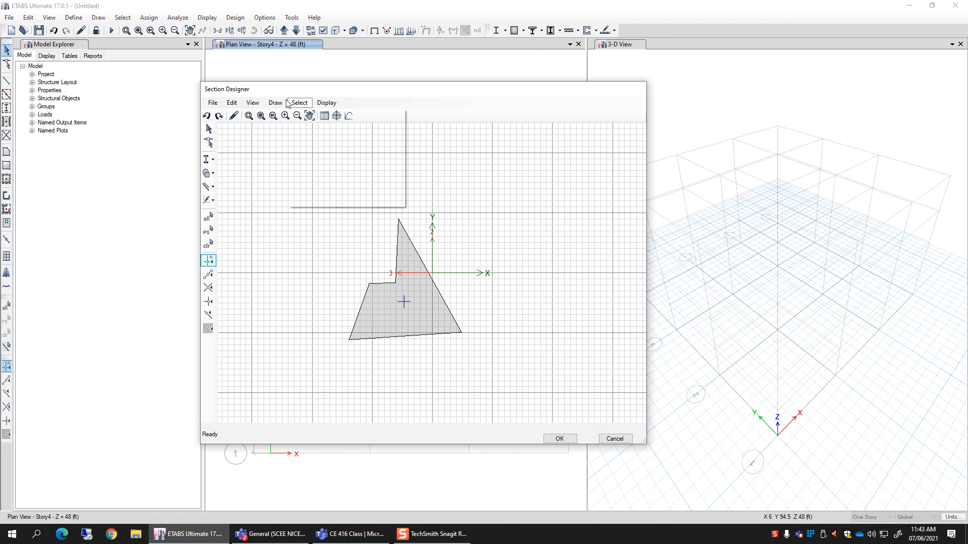
pyautogui.click(275, 103)
pyautogui.moveTo(313, 144)
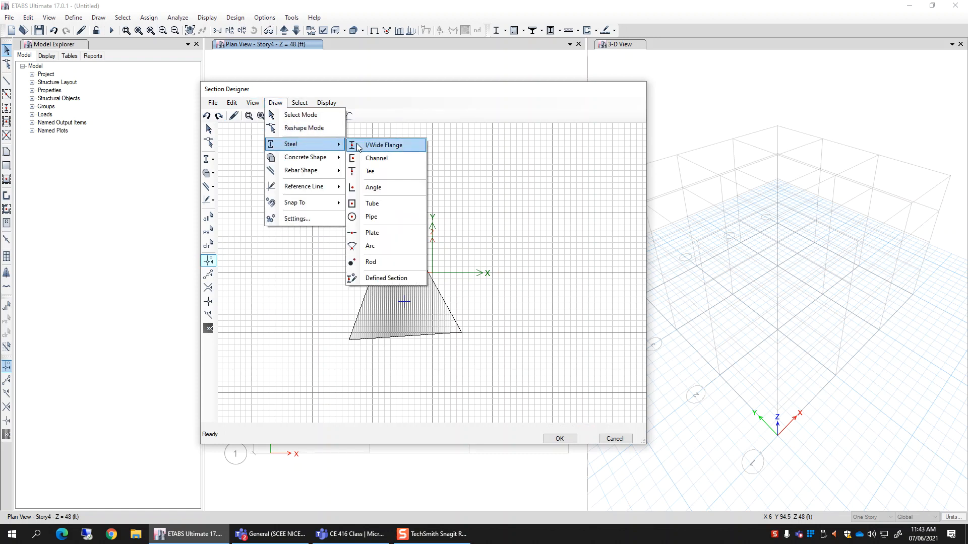
pyautogui.click(396, 187)
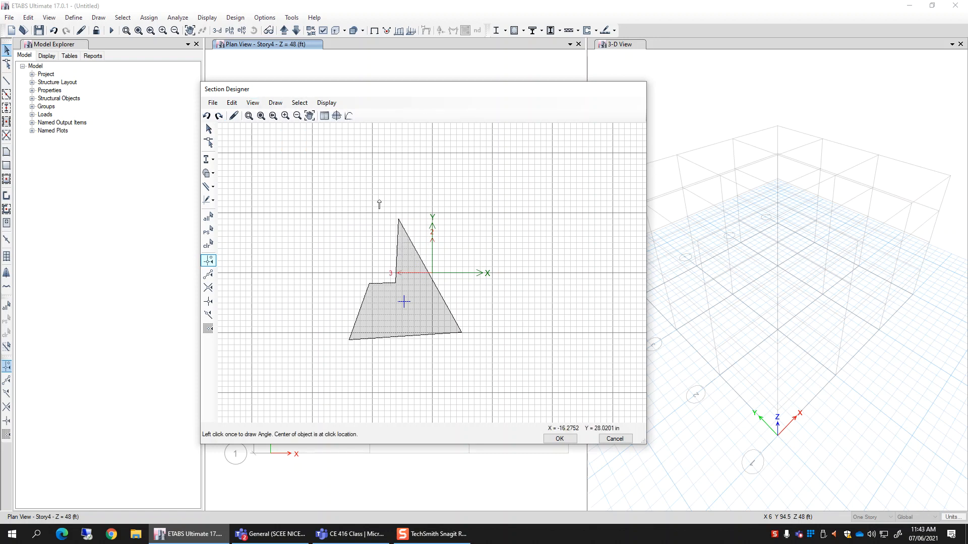
pyautogui.click(396, 308)
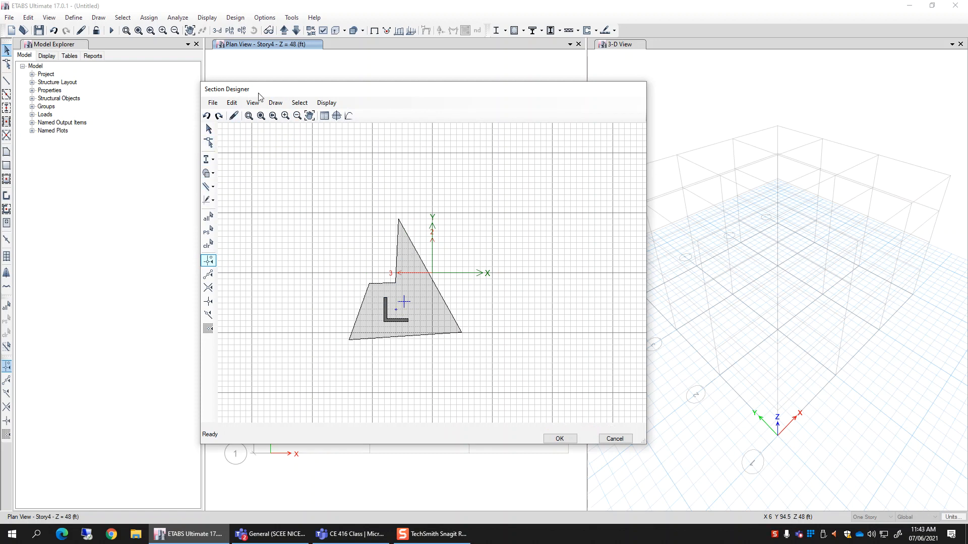
# Step: Place six single rebars in the concrete polygon, two near each of its three corners, and accept the section drawing
pyautogui.click(276, 102)
pyautogui.moveTo(328, 170)
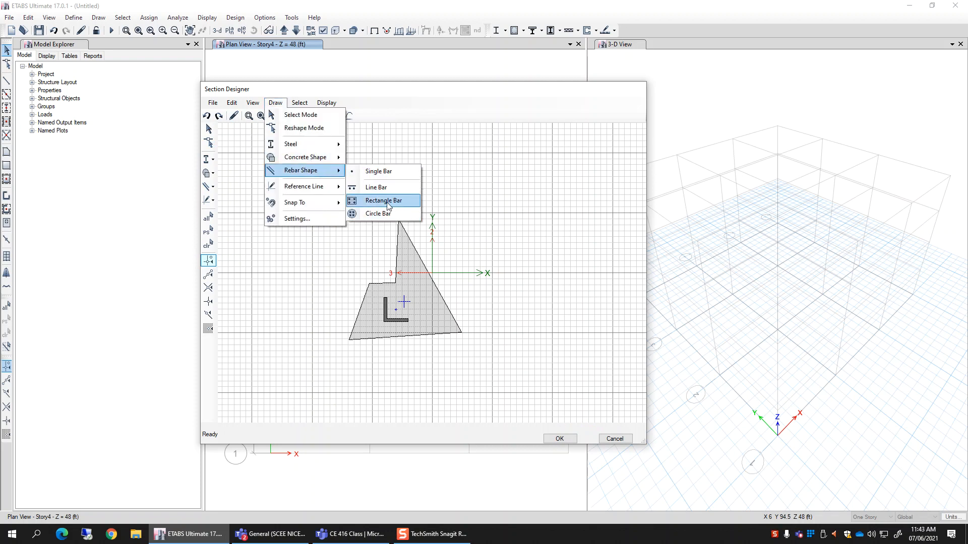
pyautogui.click(392, 171)
pyautogui.click(401, 256)
pyautogui.click(406, 267)
pyautogui.click(432, 305)
pyautogui.click(431, 322)
pyautogui.click(375, 329)
pyautogui.click(370, 313)
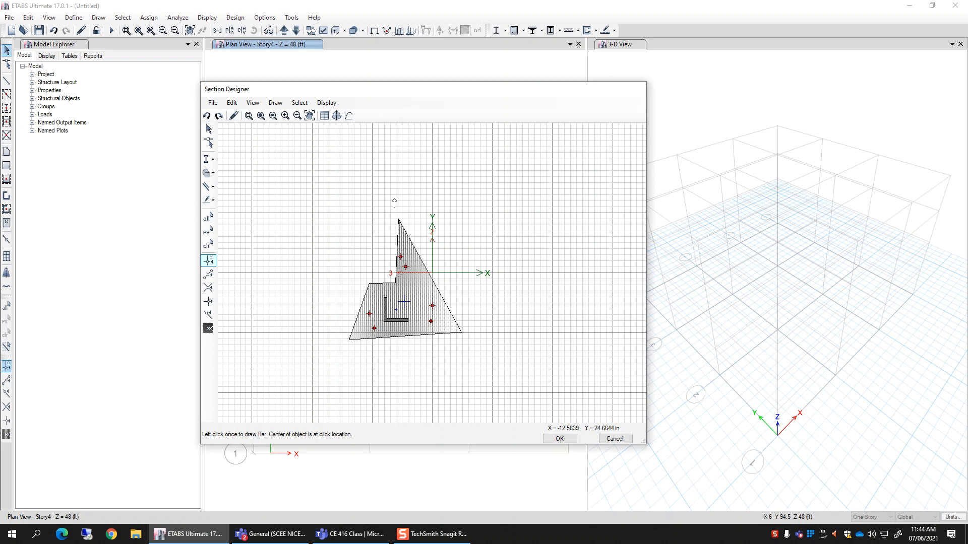
pyautogui.click(558, 439)
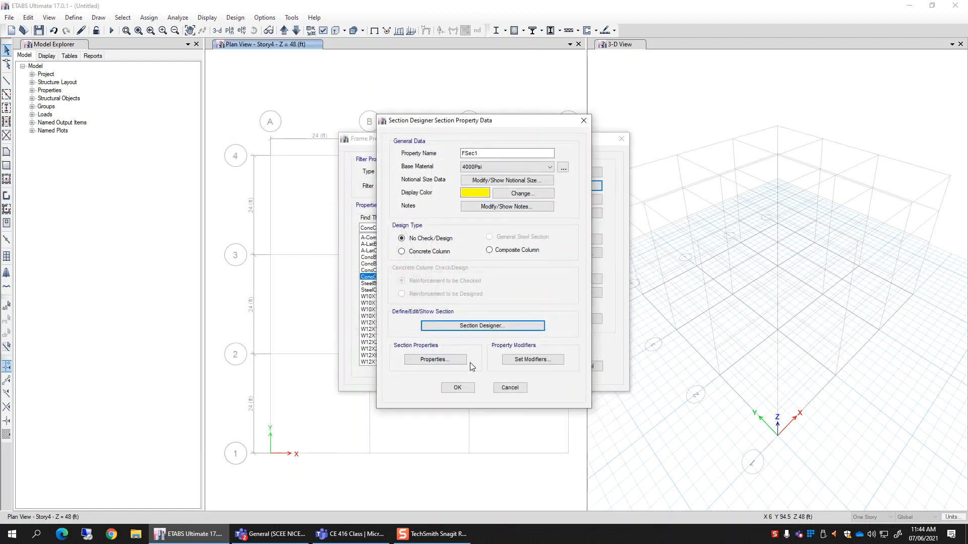
# Step: Examine the calculated section properties and the property modifiers of FSec1
pyautogui.click(450, 360)
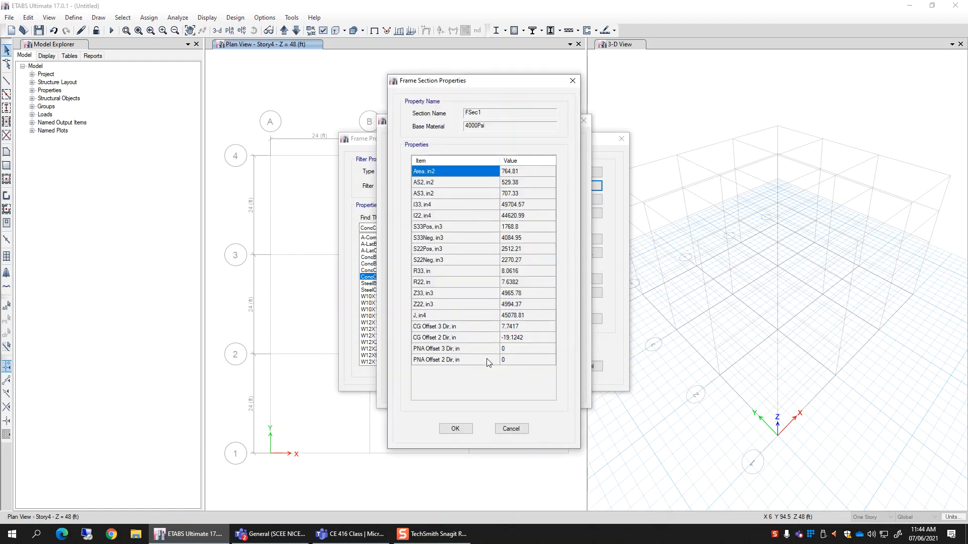
pyautogui.click(512, 429)
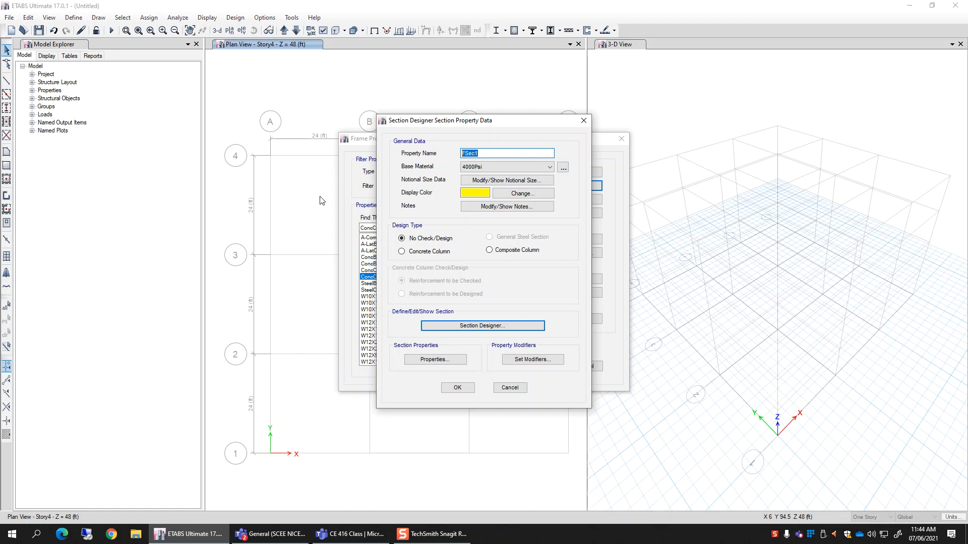
pyautogui.click(530, 360)
pyautogui.click(511, 351)
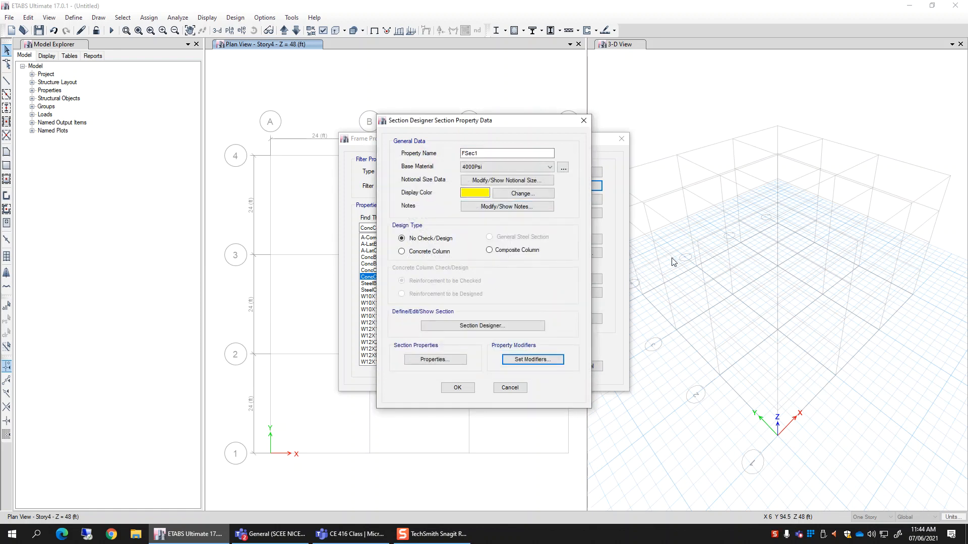
# Step: Try the Concrete Column design type with reinforcement to be designed, compare Composite Column, and discard the FSec1 section
pyautogui.click(428, 252)
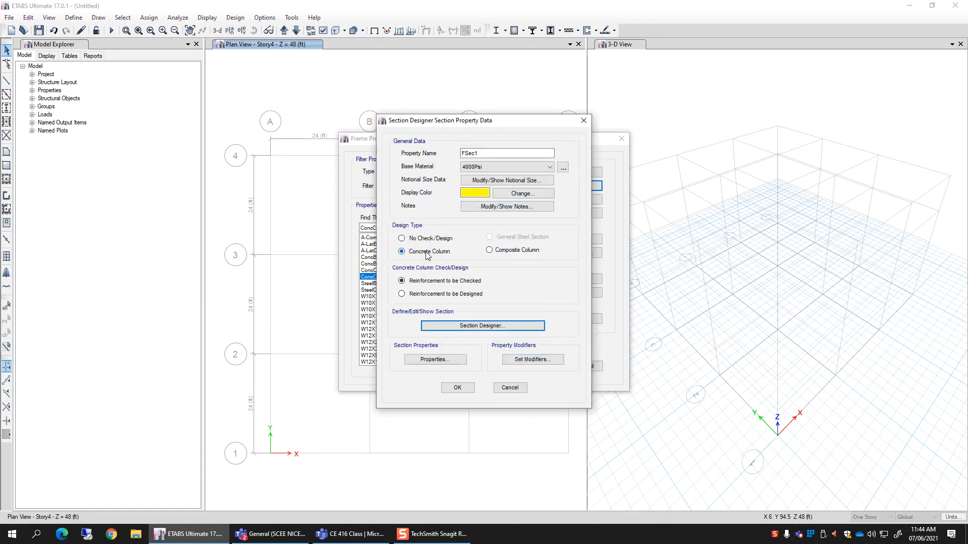
pyautogui.click(443, 296)
pyautogui.click(490, 252)
pyautogui.click(431, 252)
pyautogui.click(460, 328)
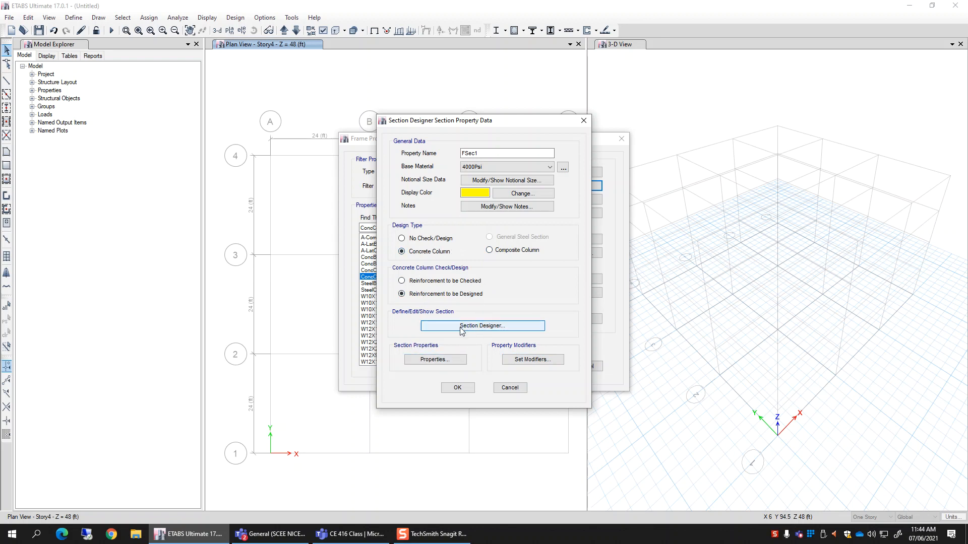
pyautogui.click(510, 388)
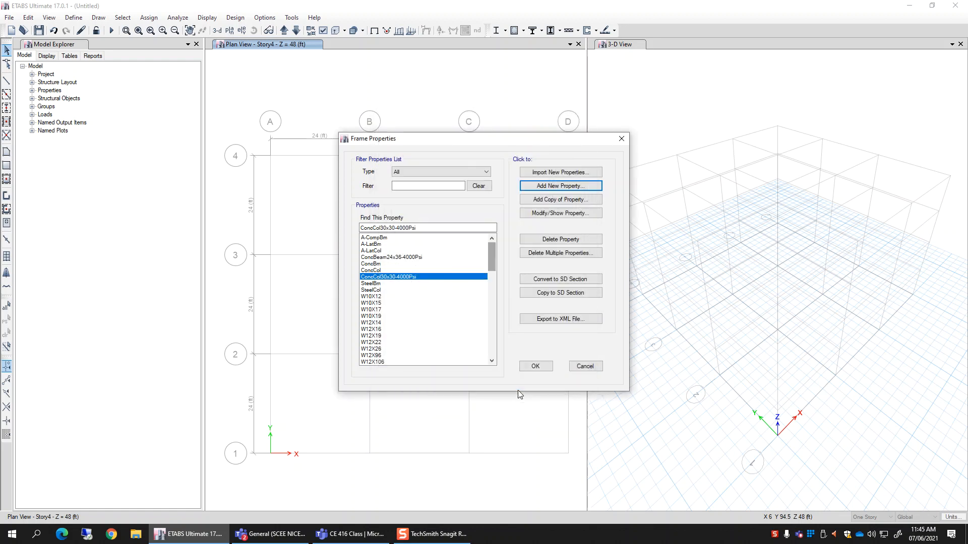
# Step: Check the ConcBeam24x36-4000Psi and ConcCol30x30-4000Psi entries and accept the frame properties
pyautogui.click(386, 256)
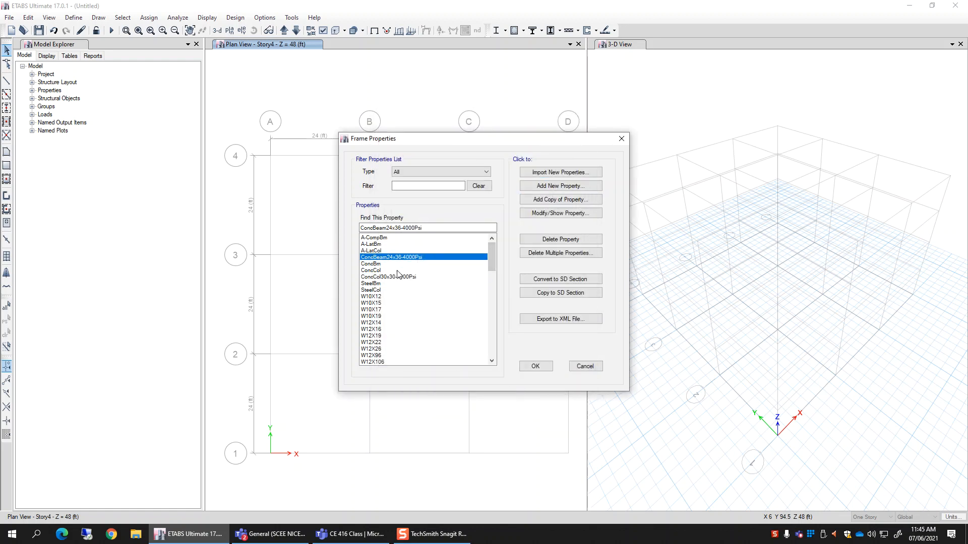
pyautogui.click(397, 276)
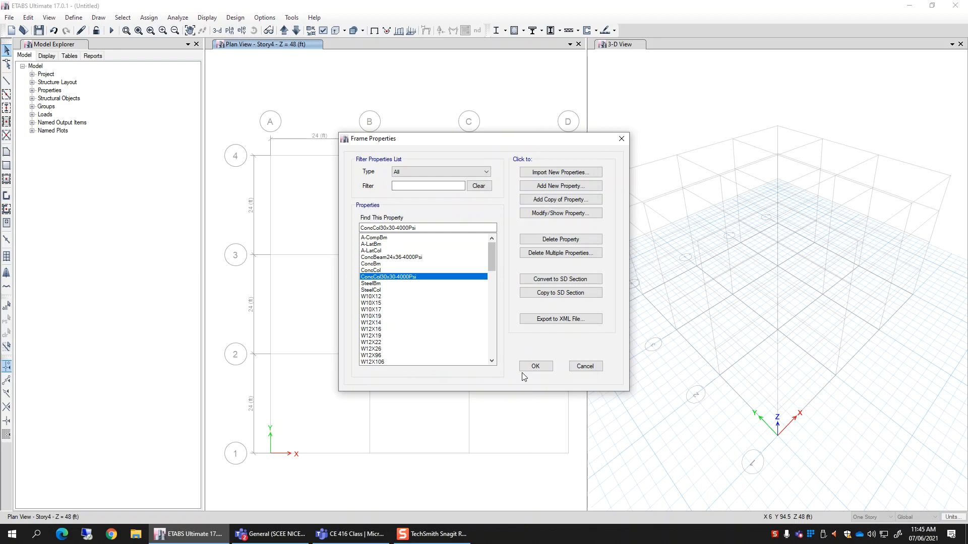
pyautogui.click(535, 366)
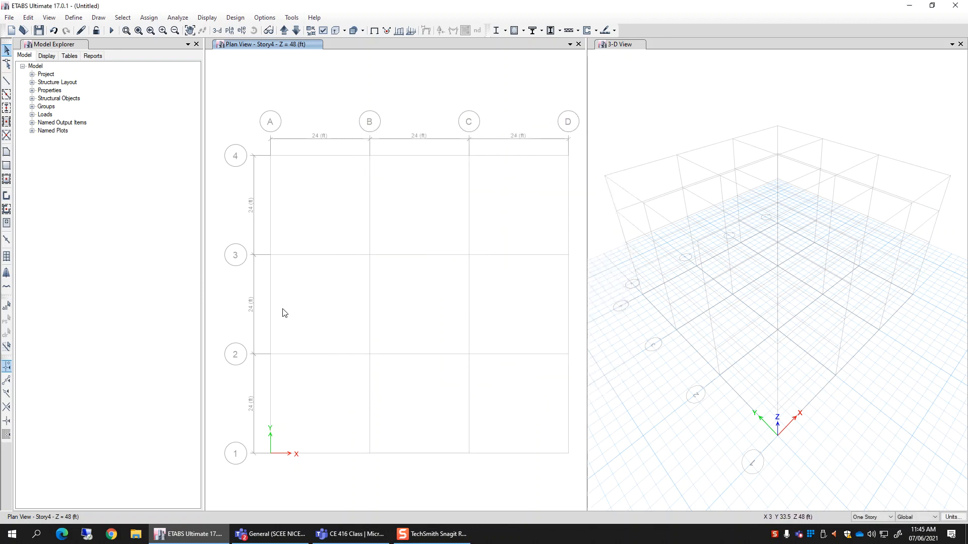
# Step: Open the slab section definitions and add a new slab property
pyautogui.click(73, 18)
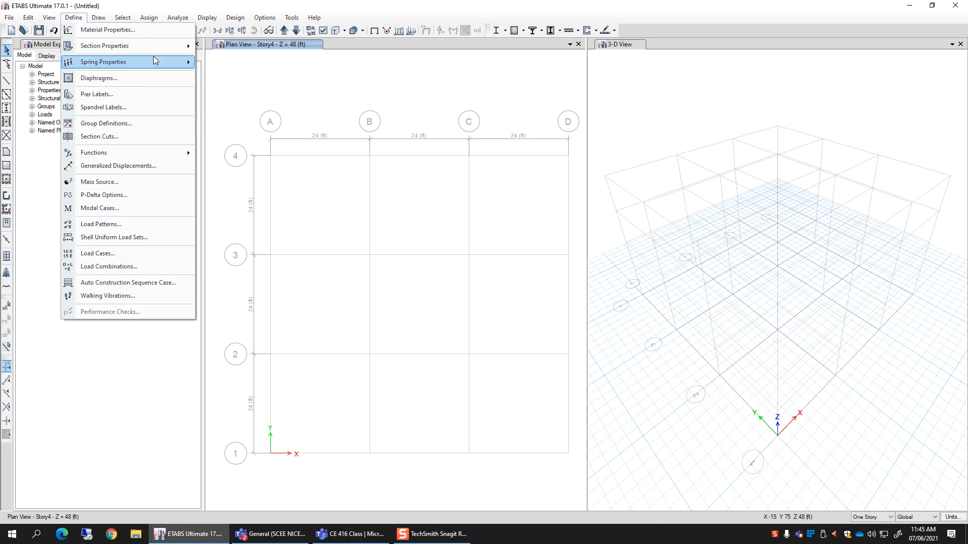
pyautogui.moveTo(180, 48)
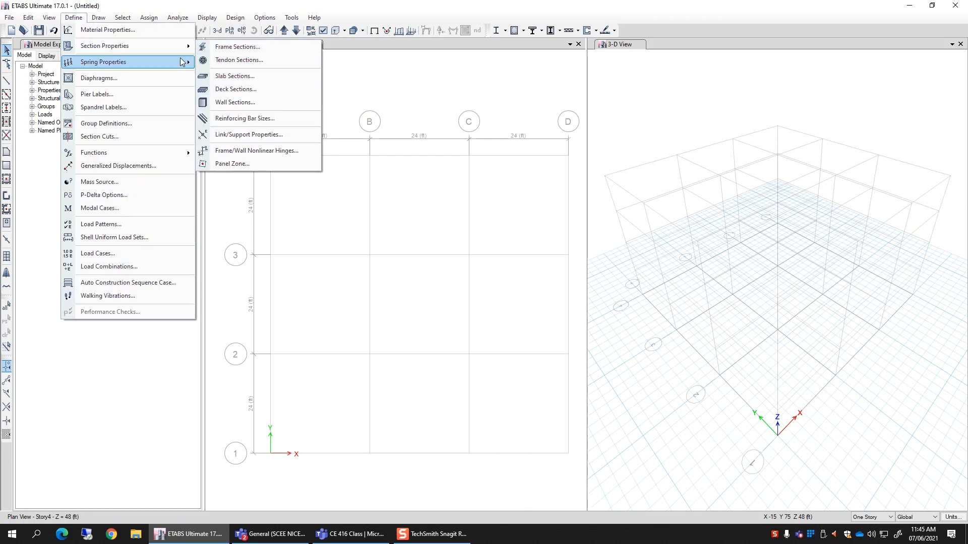
pyautogui.click(258, 77)
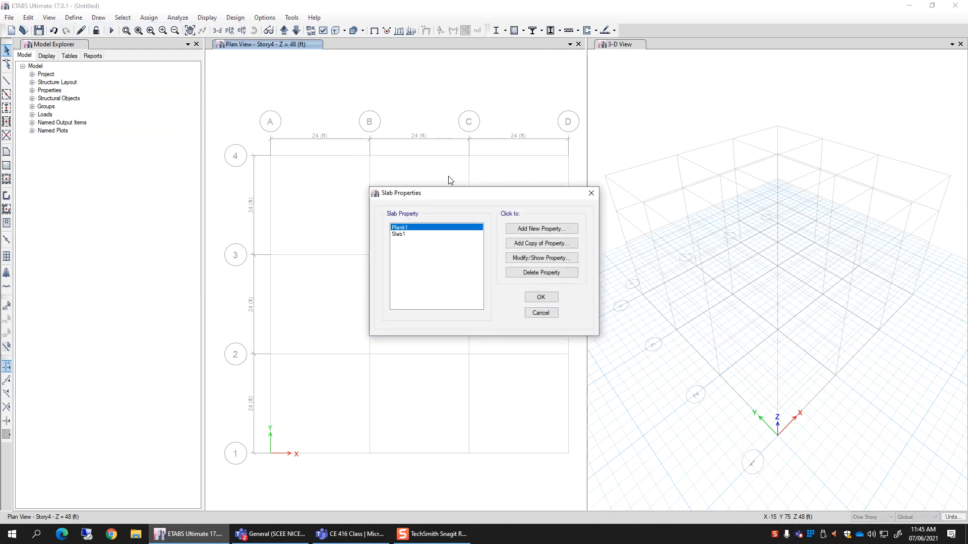
pyautogui.moveTo(481, 195); pyautogui.dragTo(422, 164)
pyautogui.click(359, 202)
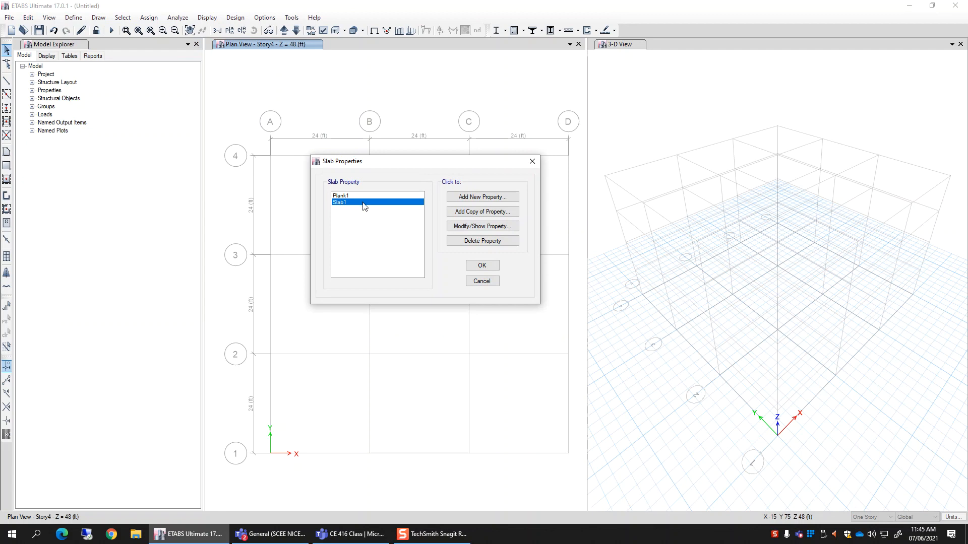
pyautogui.click(467, 198)
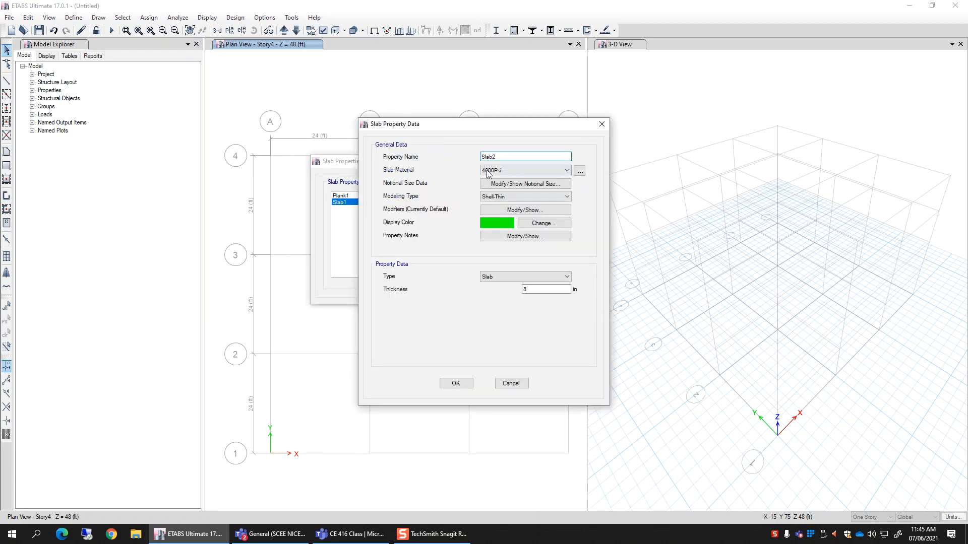
# Step: Name the slab property Slab-6in, keep 4000Psi as its material, and set its thickness to 6 in
pyautogui.doubleClick(502, 156)
pyautogui.click(516, 157)
pyautogui.click(505, 174)
pyautogui.click(506, 174)
pyautogui.doubleClick(541, 293)
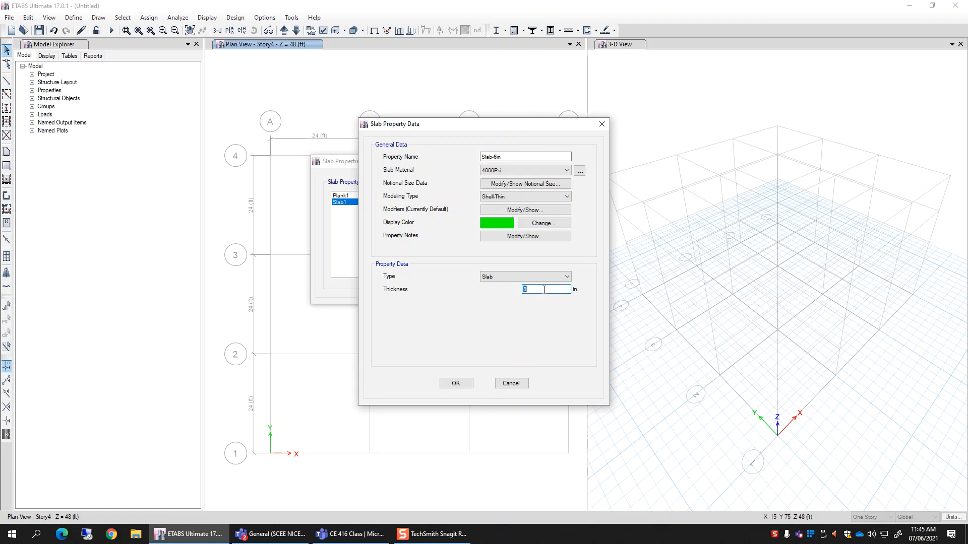
pyautogui.write('6')
# Step: Review the slab's modeling type options and choose Shell-Thin
pyautogui.click(524, 196)
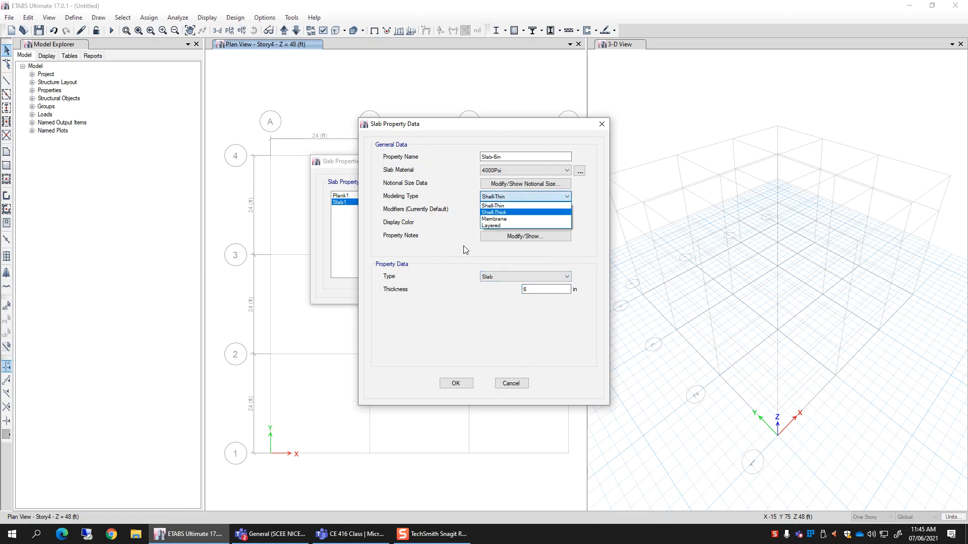
pyautogui.click(516, 196)
pyautogui.click(515, 197)
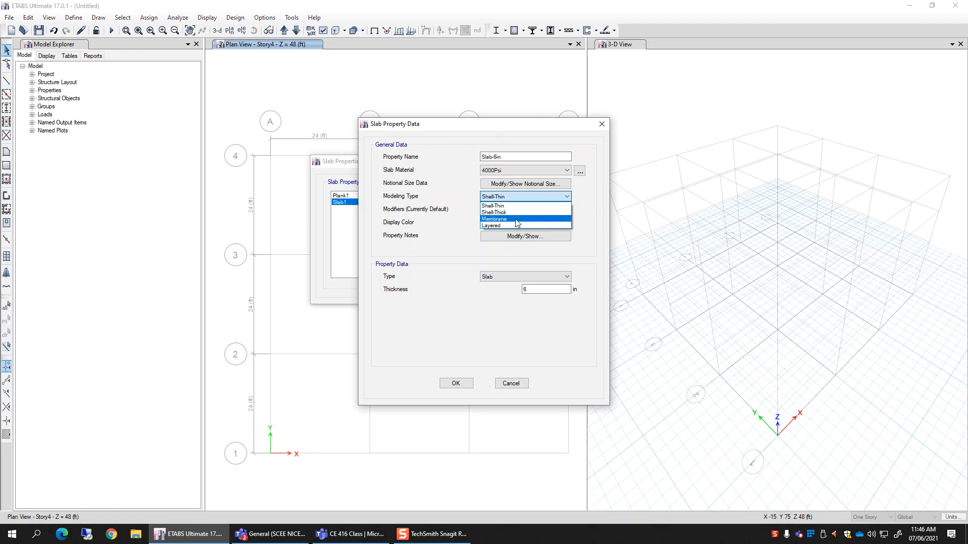
pyautogui.click(502, 206)
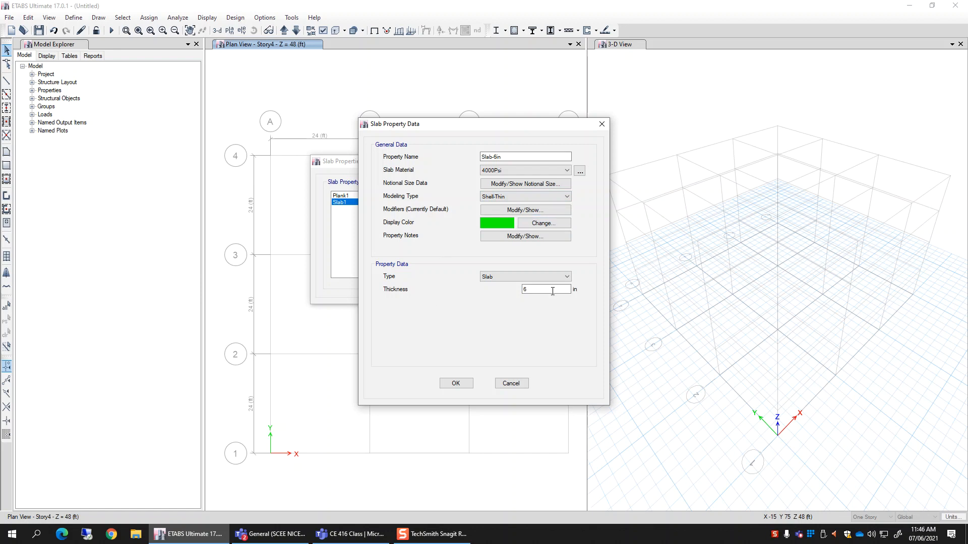
# Step: Review the slab type options, choose Slab as the type, and accept the Slab-6in property and the slab definitions
pyautogui.click(519, 277)
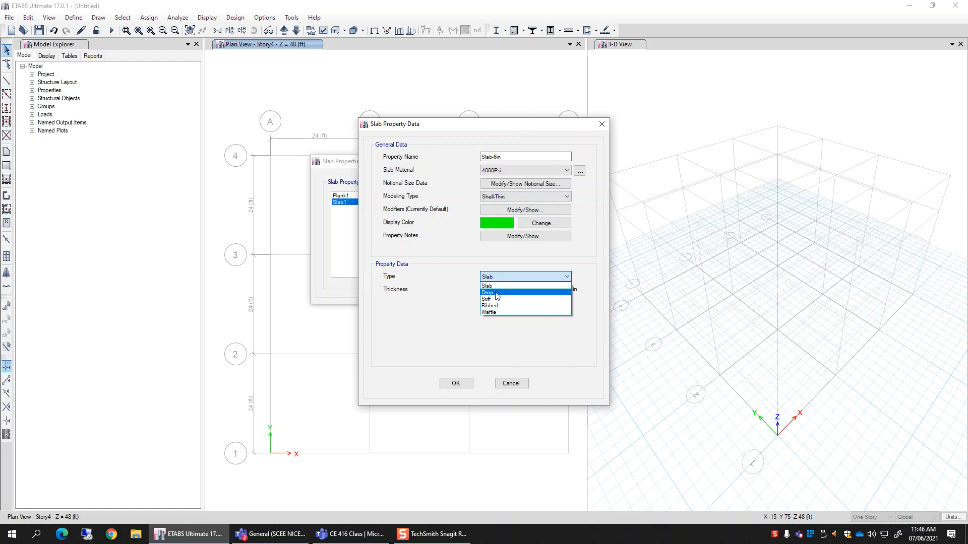
pyautogui.click(496, 293)
pyautogui.click(499, 277)
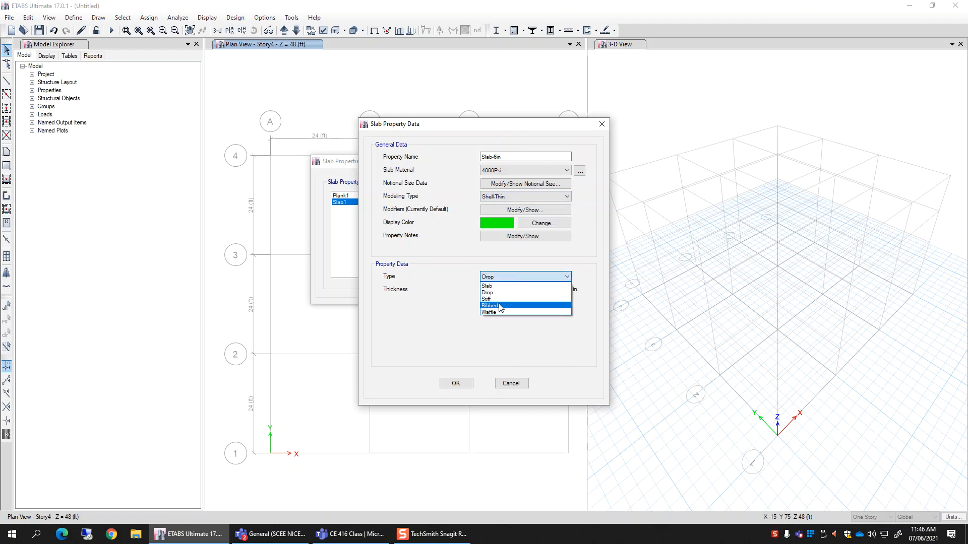
pyautogui.click(521, 280)
pyautogui.click(516, 275)
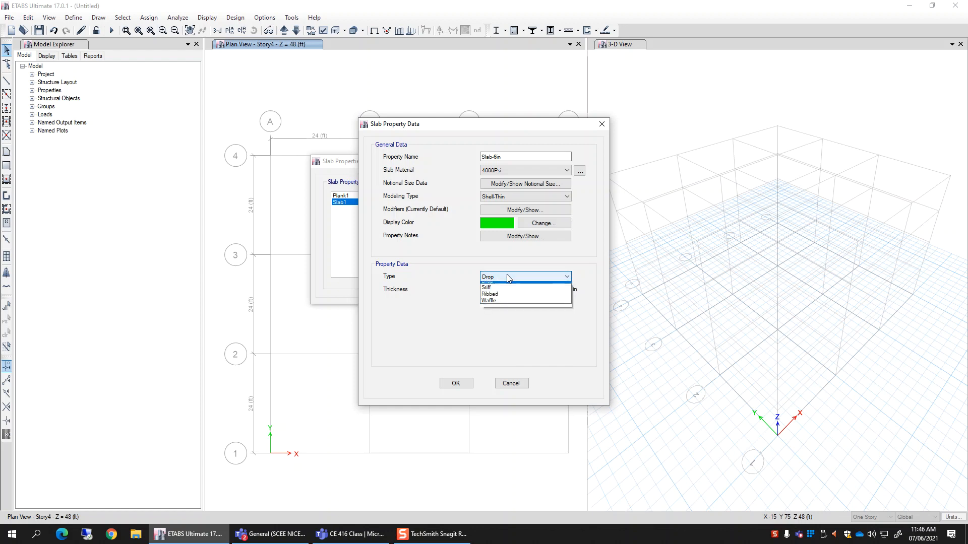
pyautogui.click(503, 286)
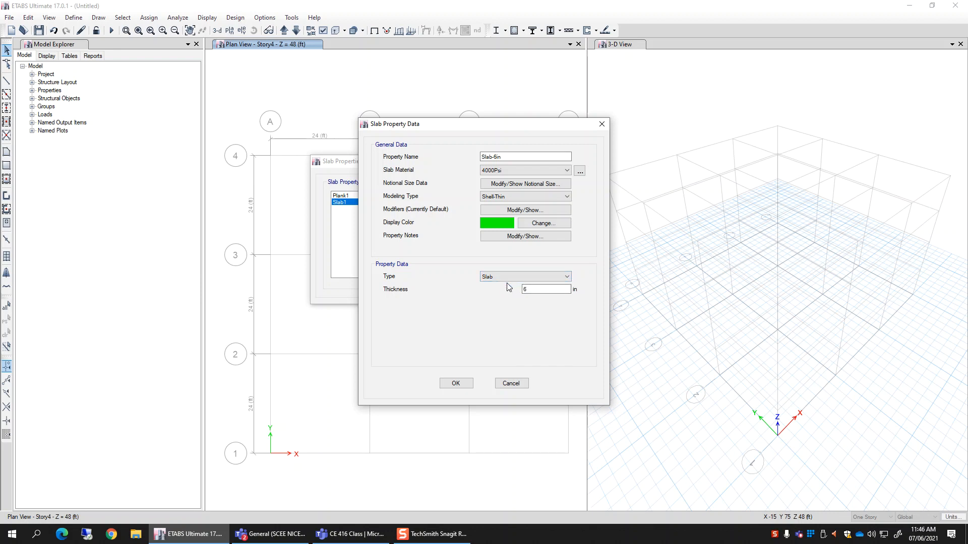
pyautogui.click(455, 383)
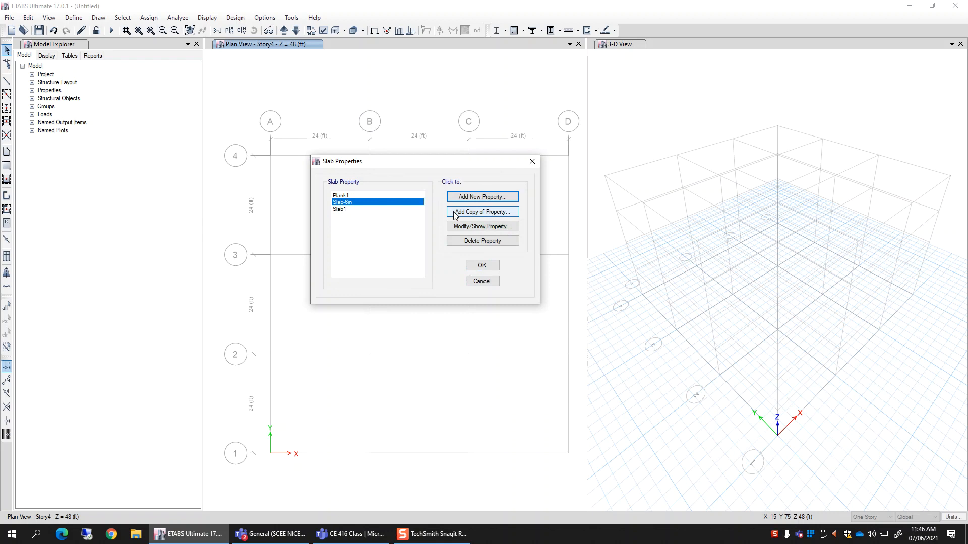
pyautogui.click(481, 266)
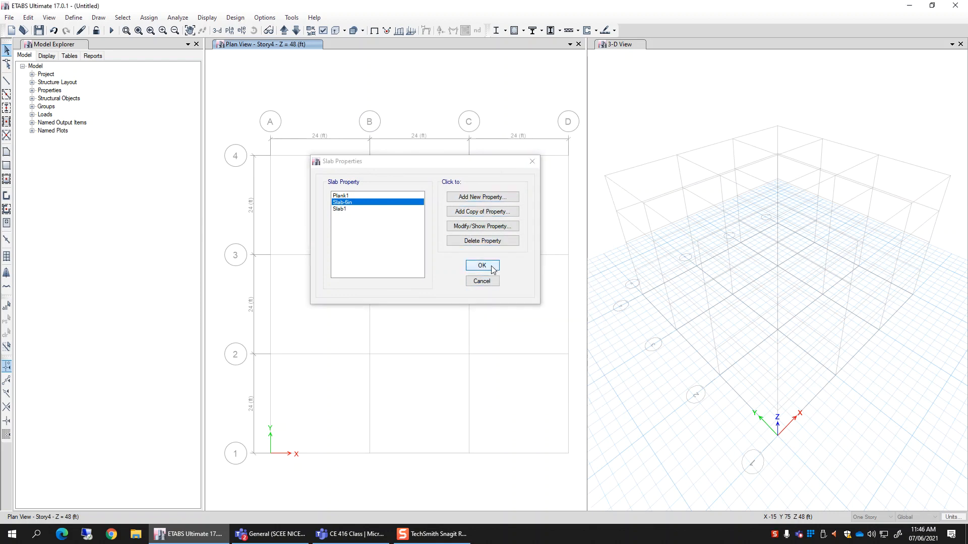
# Step: Open the existing wall section Wall1 for modification and rename it Wall-8in
pyautogui.click(74, 17)
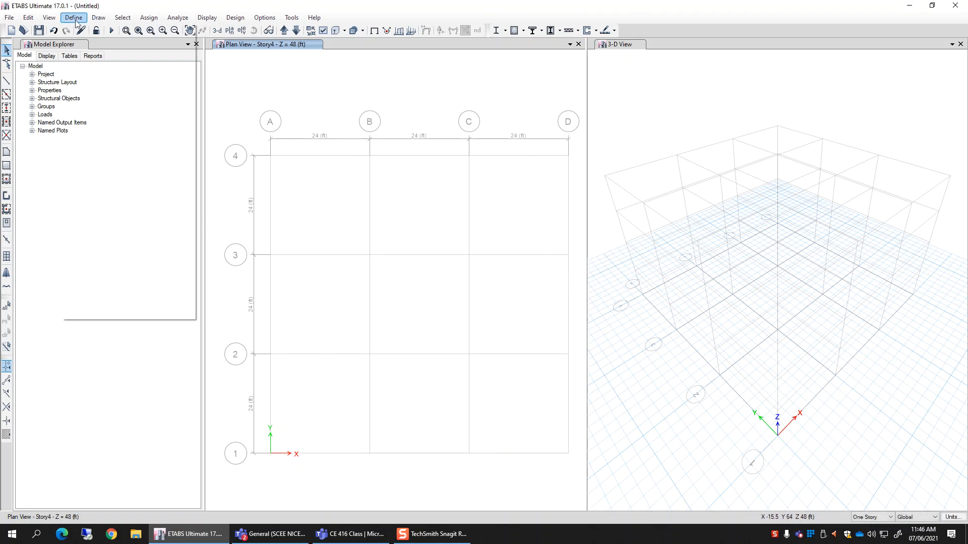
pyautogui.moveTo(130, 47)
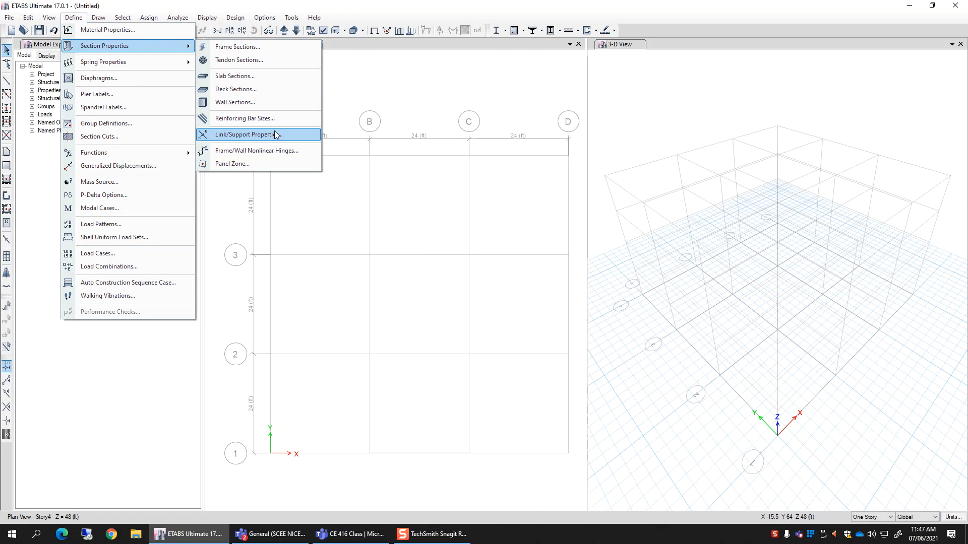
pyautogui.click(243, 104)
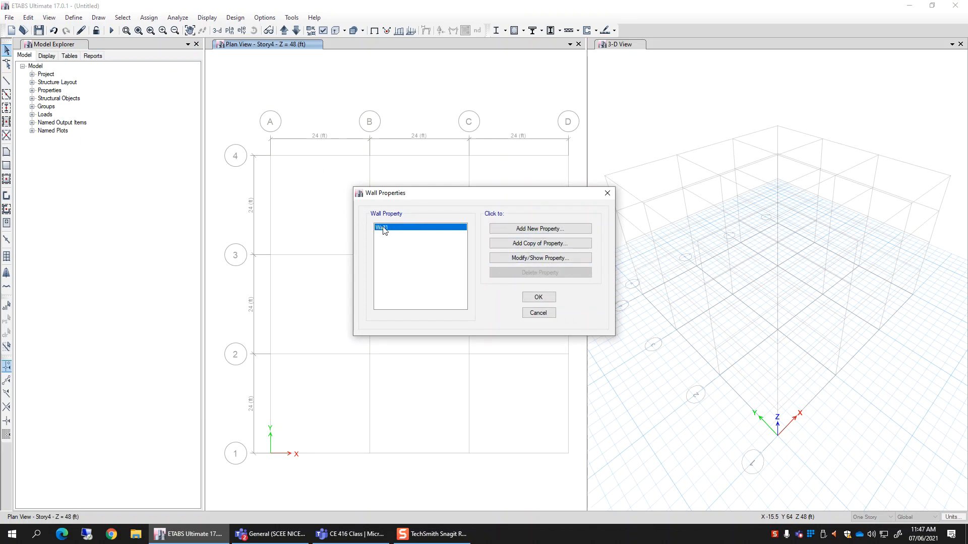
pyautogui.click(504, 258)
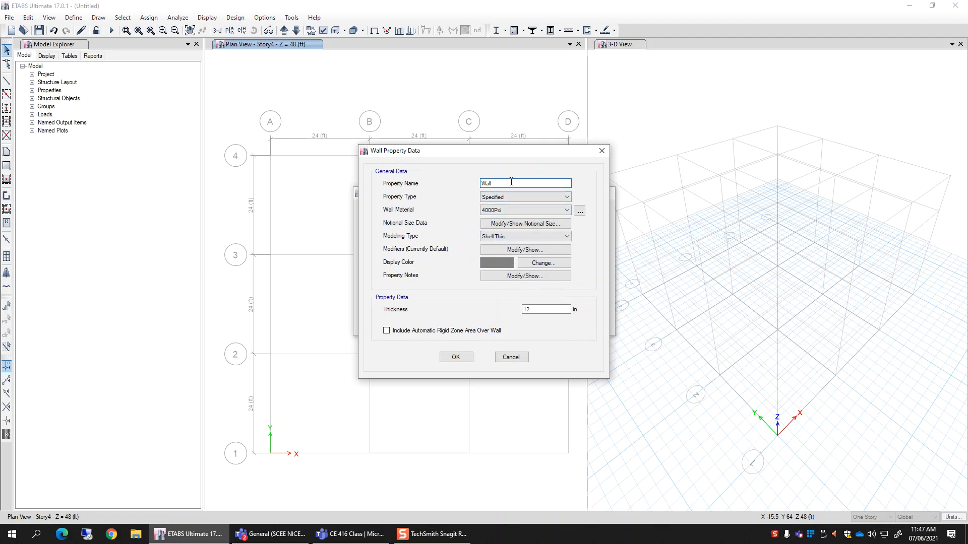
pyautogui.write('8in')
# Step: Review the wall's property type, material and modeling type options, keeping Specified, 4000Psi and Shell-Thin
pyautogui.click(505, 197)
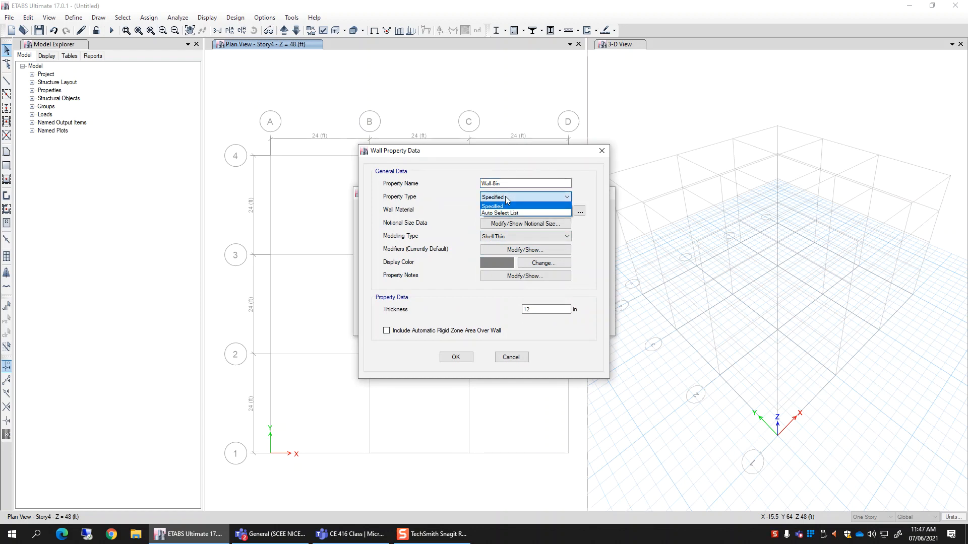
pyautogui.click(505, 197)
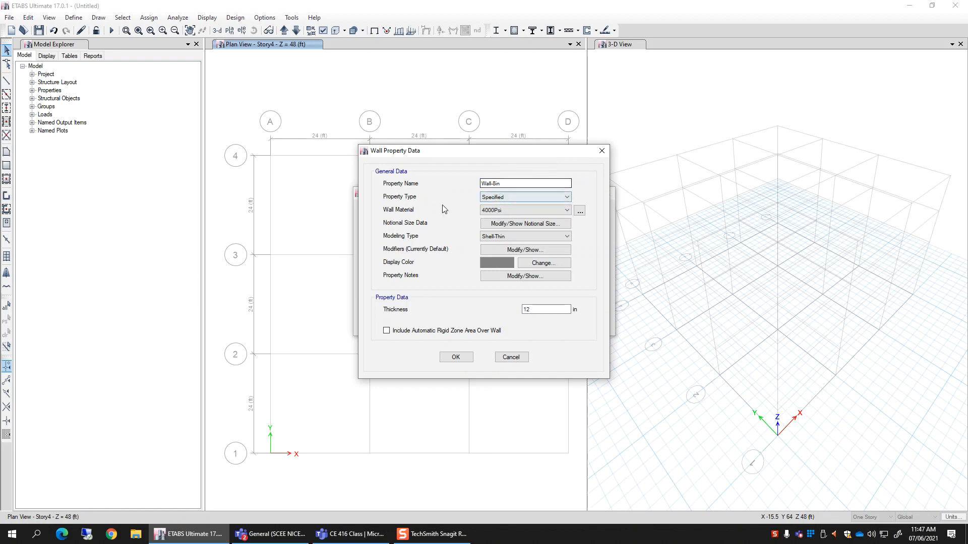
pyautogui.click(528, 210)
pyautogui.click(509, 217)
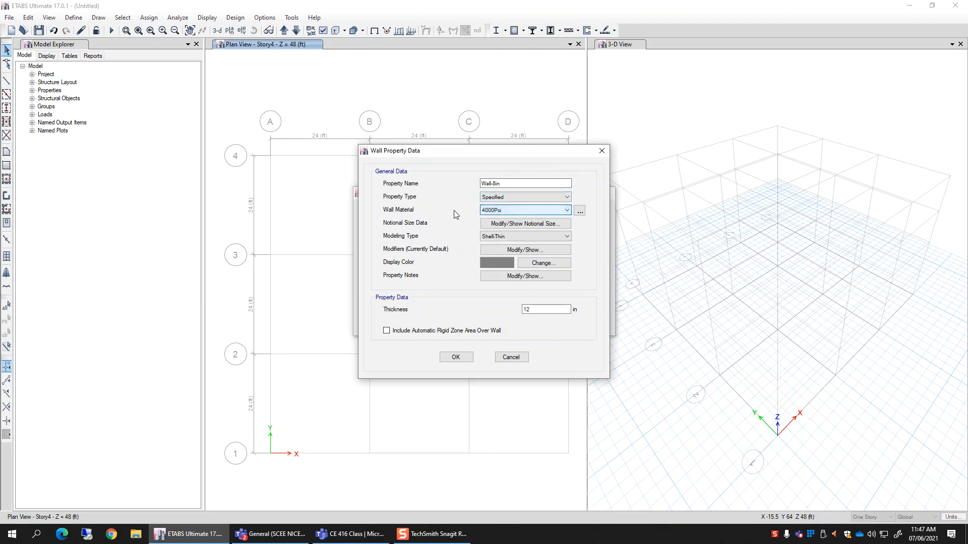
pyautogui.click(524, 237)
pyautogui.click(523, 238)
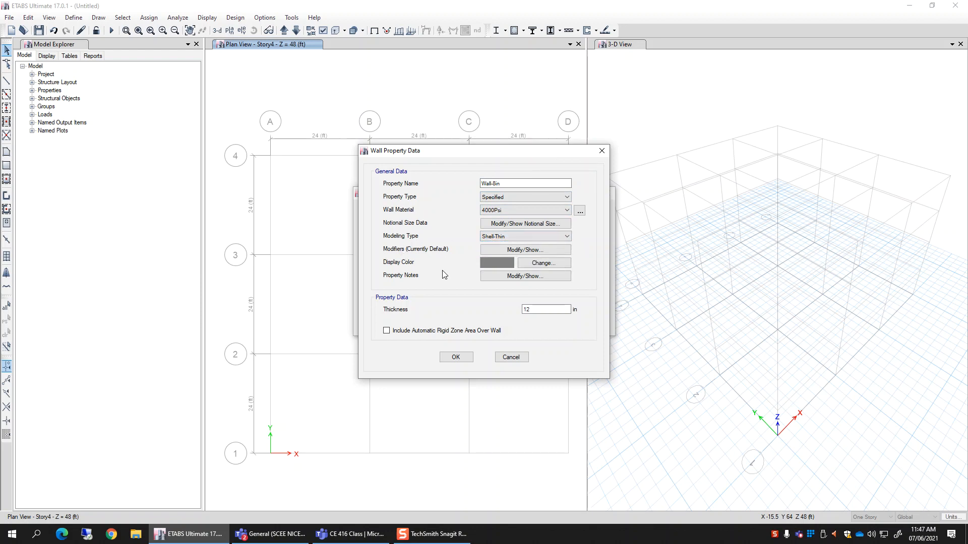
# Step: Set the wall thickness to 8 in and accept the wall property and the wall definitions
pyautogui.doubleClick(549, 313)
pyautogui.write('8')
pyautogui.click(455, 358)
pyautogui.click(552, 298)
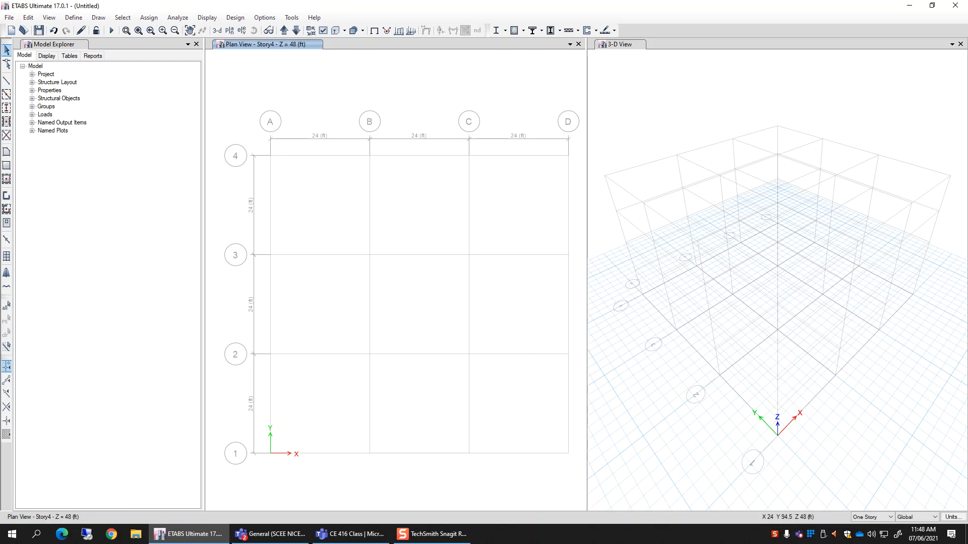
pyautogui.click(84, 19)
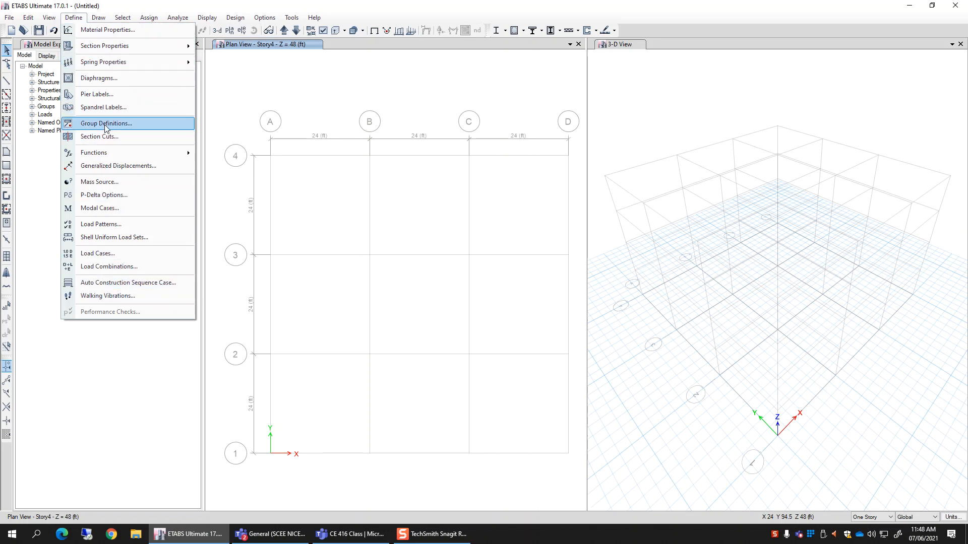
pyautogui.moveTo(98, 16)
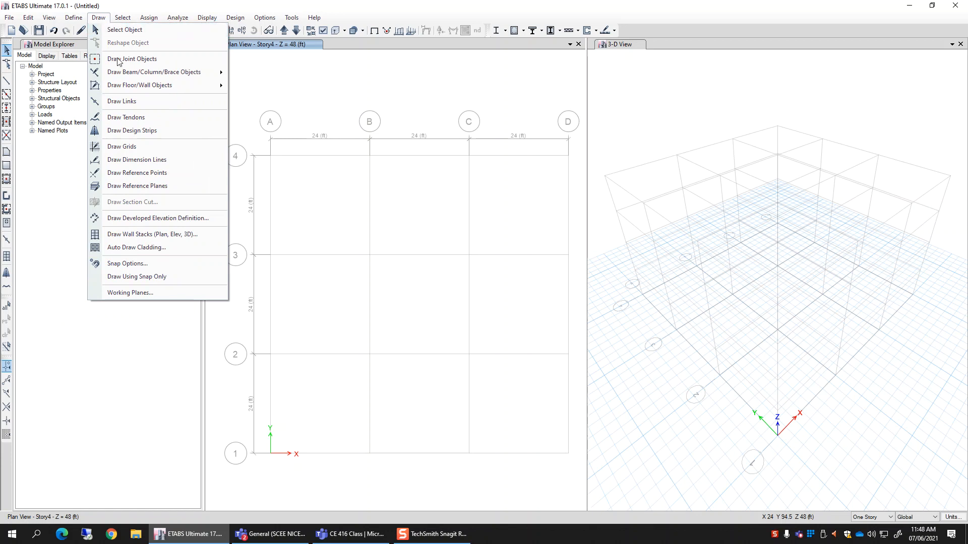
pyautogui.moveTo(157, 74)
pyautogui.click(99, 18)
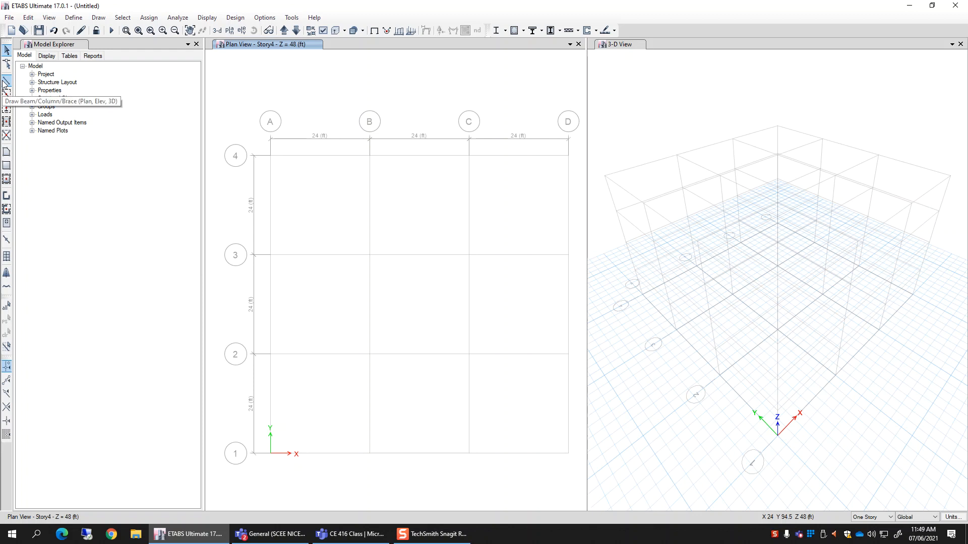
# Step: Start drawing frame lines with the Draw Beam/Column/Brace tool and set the section property to ConcBeam24x36-4000Psi
pyautogui.click(5, 81)
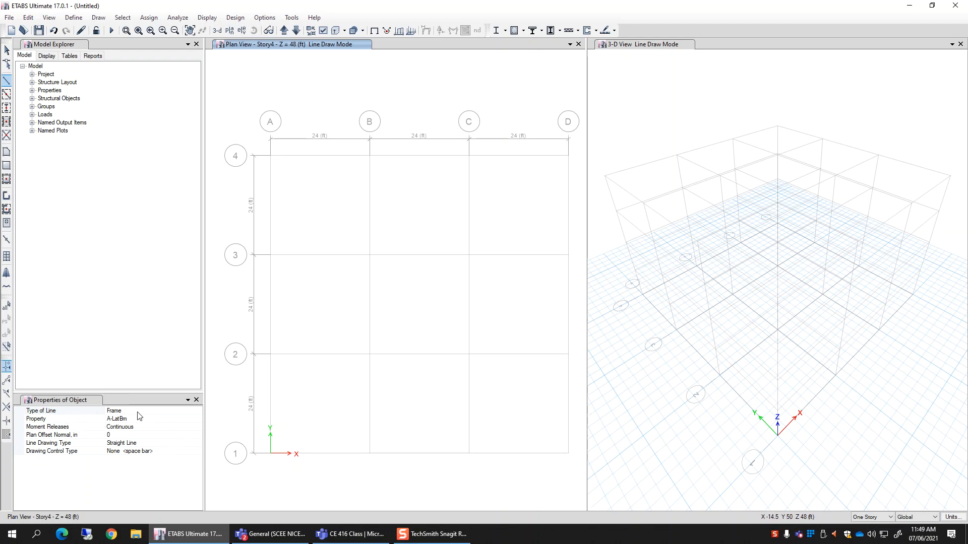
pyautogui.click(160, 412)
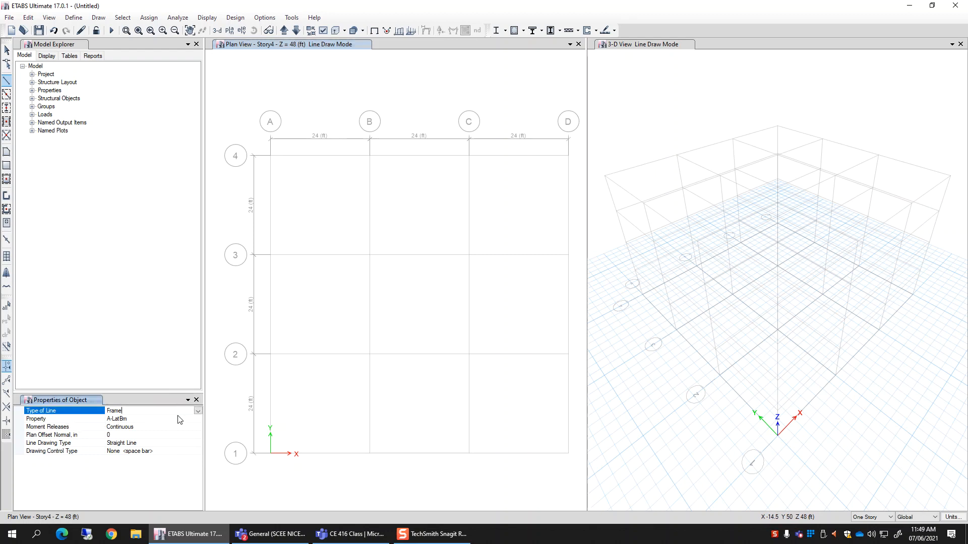
pyautogui.click(152, 418)
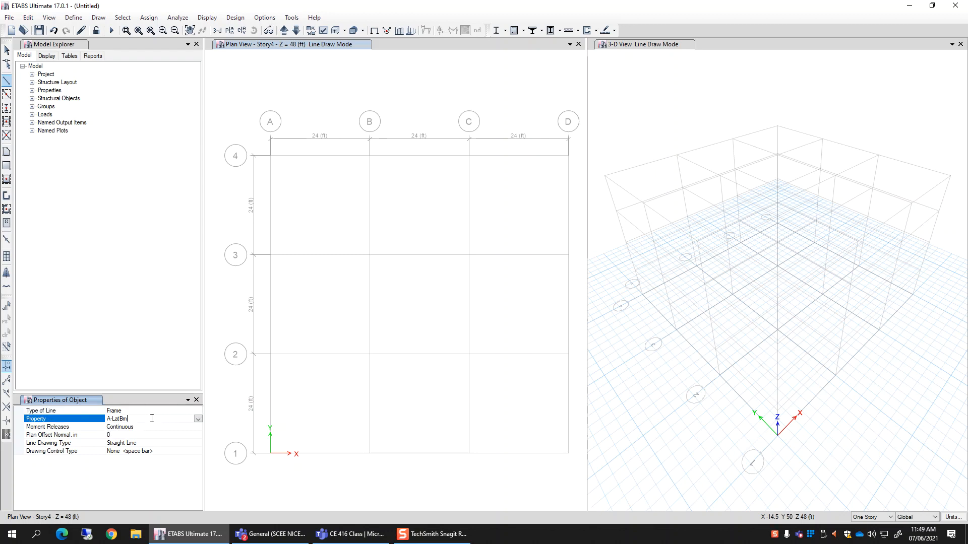
pyautogui.click(199, 419)
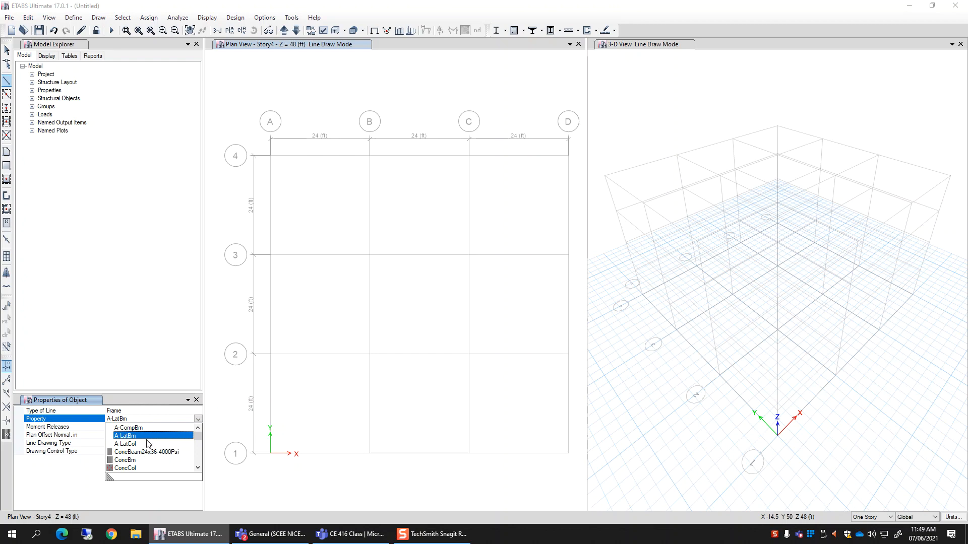
pyautogui.scroll(-3, 151, 466)
pyautogui.scroll(-15, 157, 462)
pyautogui.moveTo(200, 450); pyautogui.dragTo(198, 432)
pyautogui.scroll(-3, 154, 460)
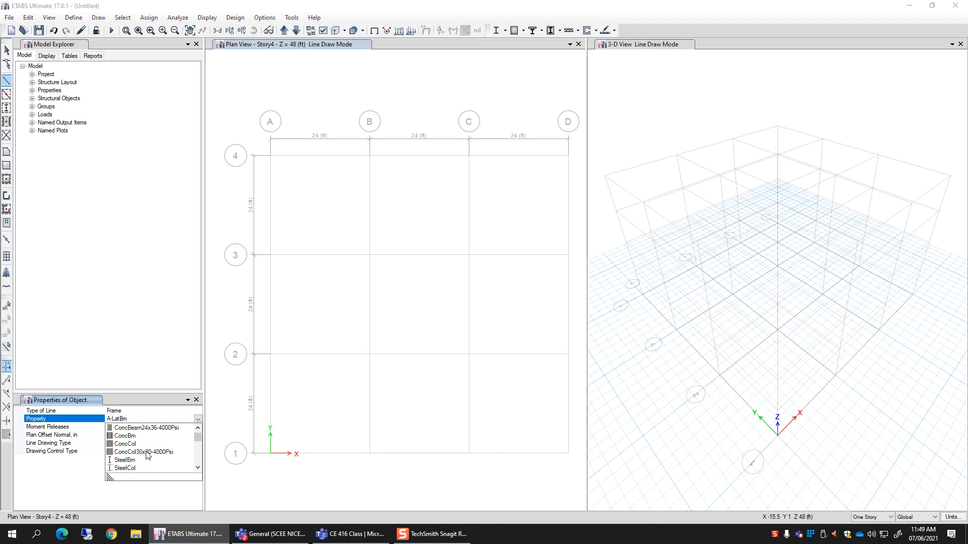
pyautogui.click(142, 429)
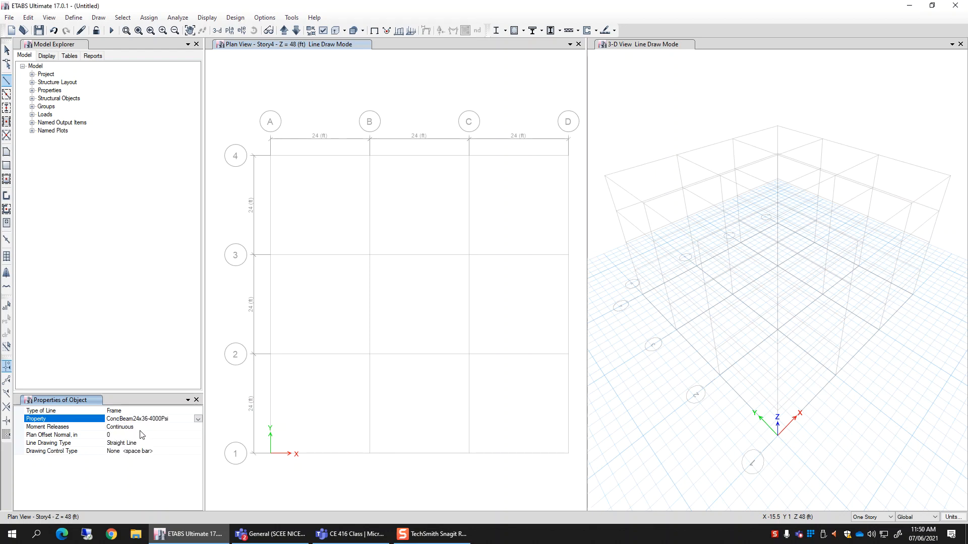
pyautogui.click(198, 419)
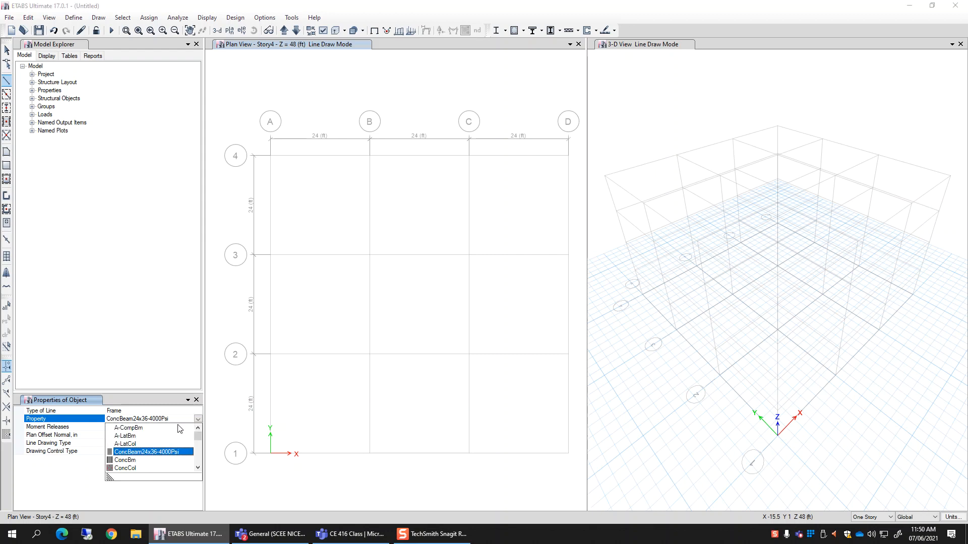
pyautogui.click(124, 454)
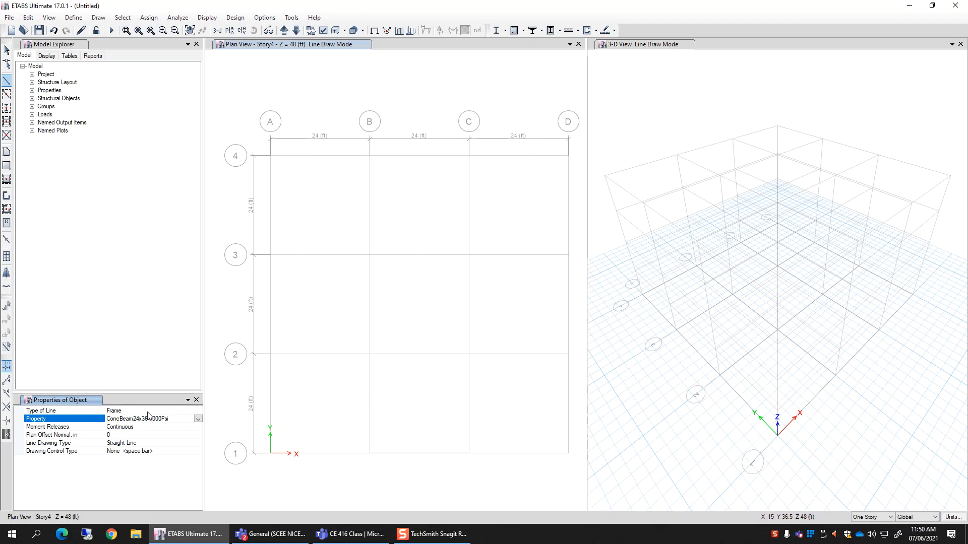
pyautogui.click(271, 157)
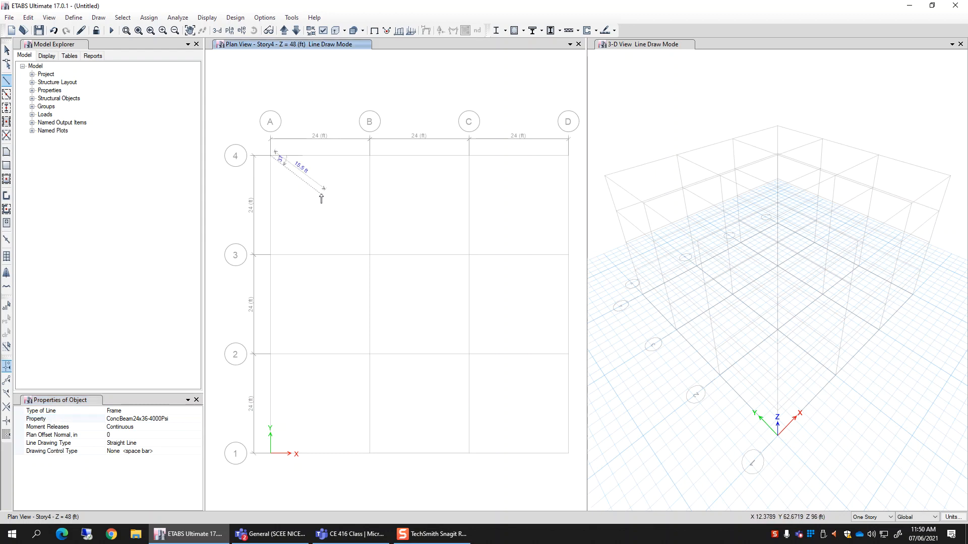
pyautogui.press('Escape')
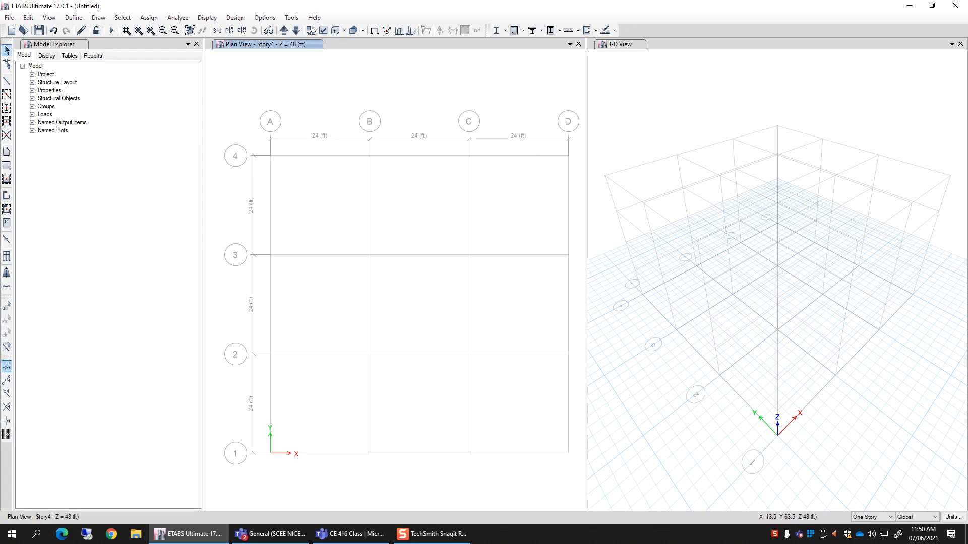
pyautogui.click(7, 82)
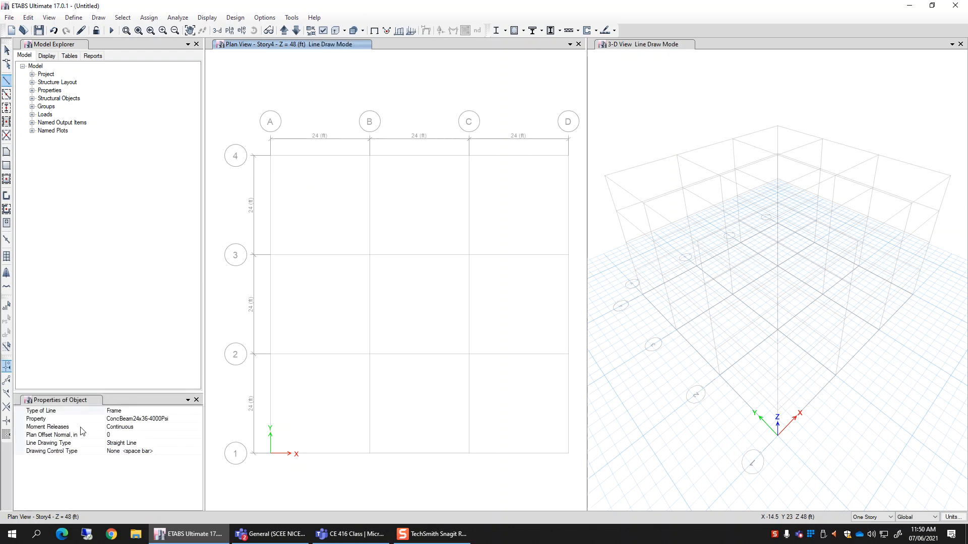
# Step: Review the moment release options for the frame line and keep Continuous
pyautogui.click(153, 427)
pyautogui.click(198, 427)
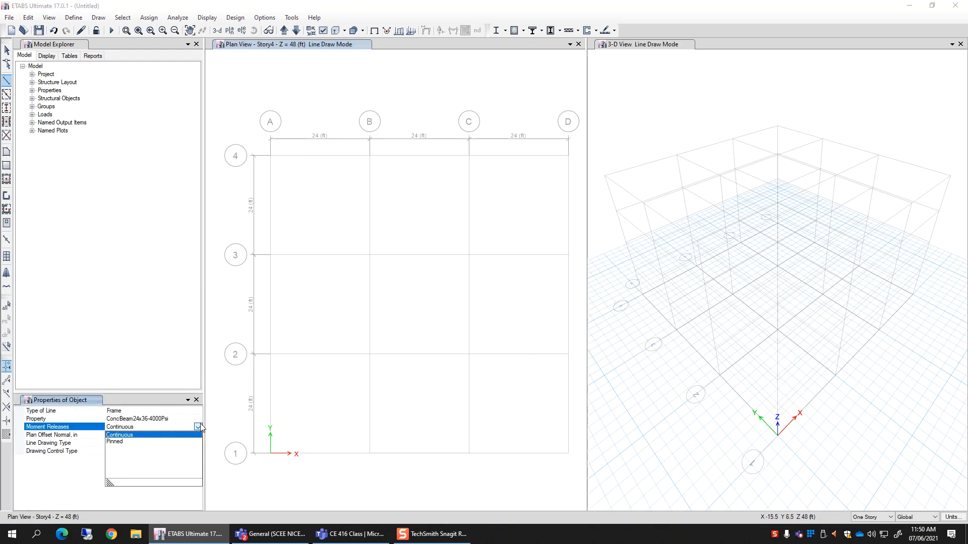
pyautogui.click(119, 434)
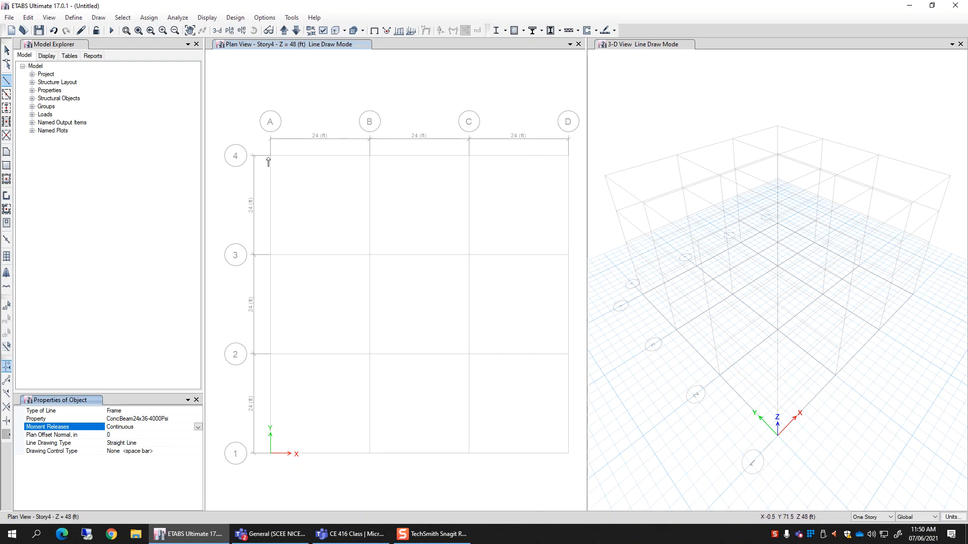
pyautogui.click(198, 427)
pyautogui.click(132, 435)
# Step: Review the line drawing type and drawing control type options for the frame line, keeping Straight Line and None
pyautogui.click(162, 443)
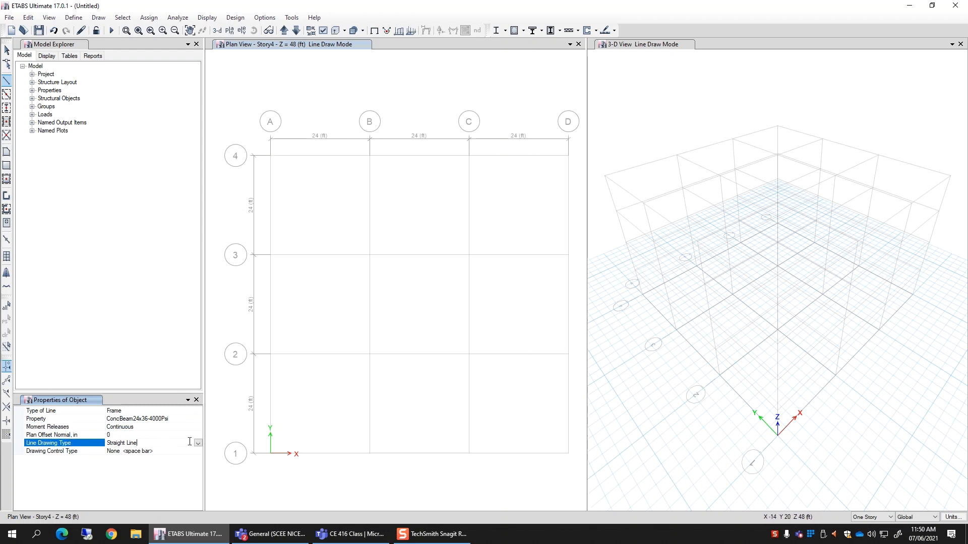
pyautogui.click(199, 443)
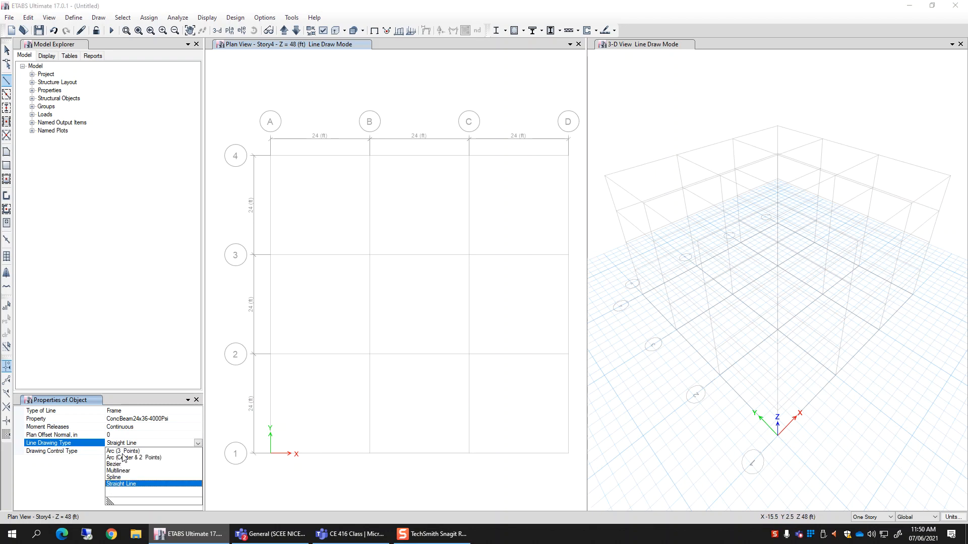
pyautogui.click(198, 444)
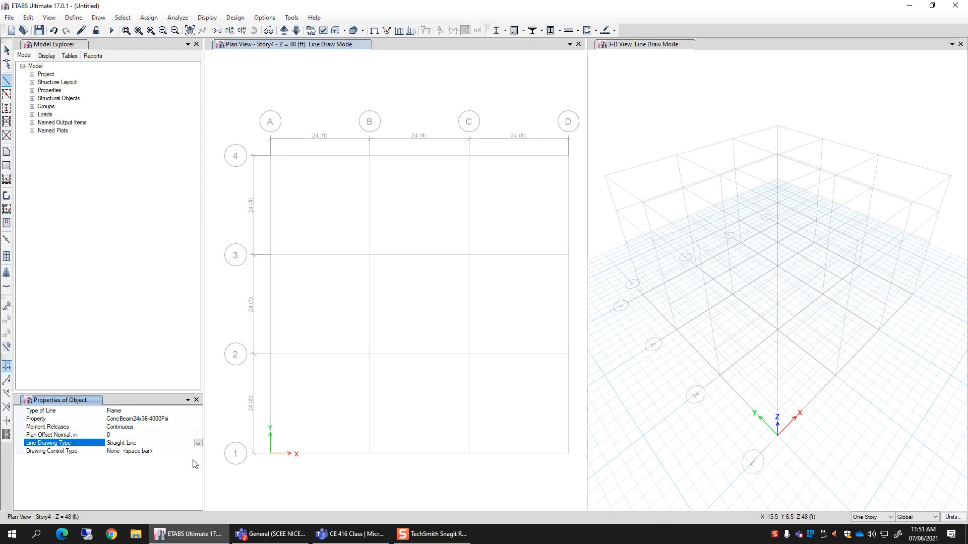
pyautogui.click(180, 454)
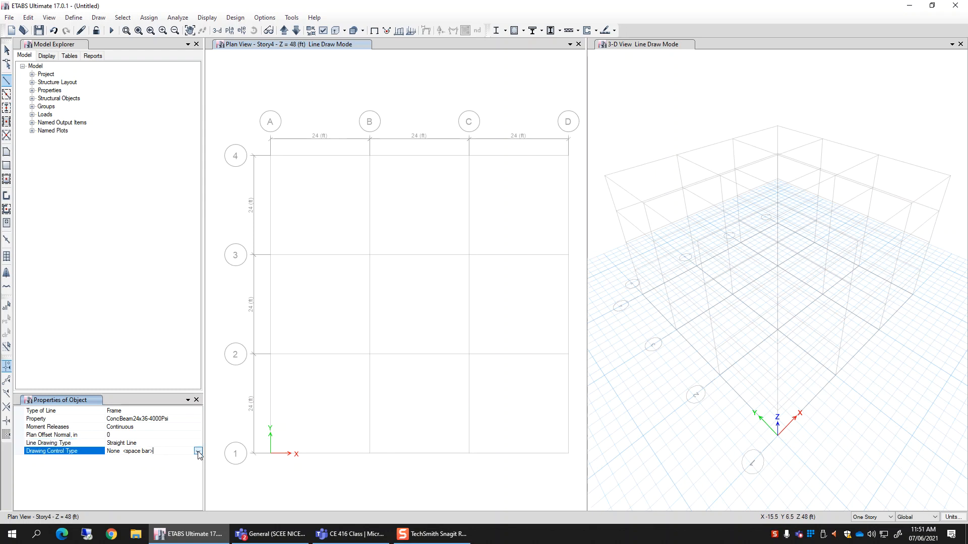
pyautogui.click(198, 451)
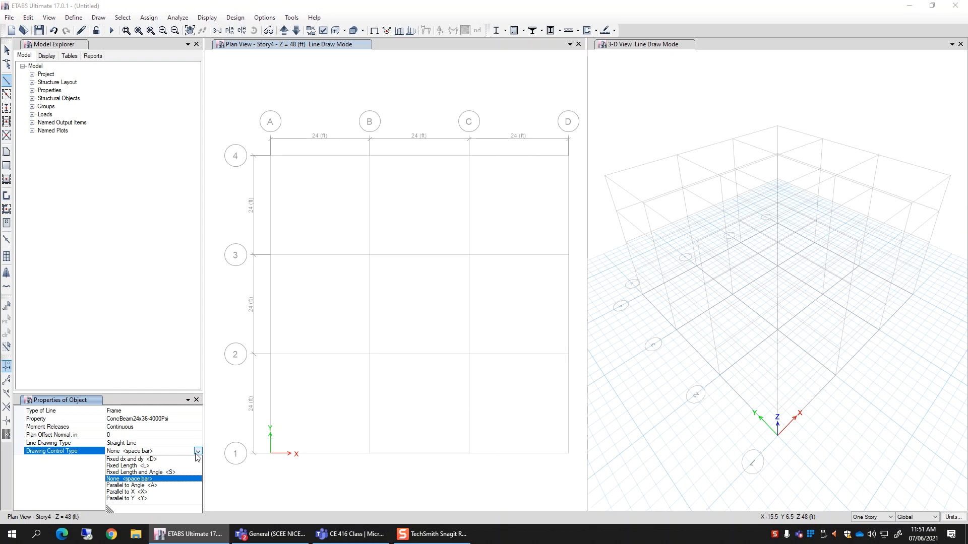
pyautogui.click(199, 452)
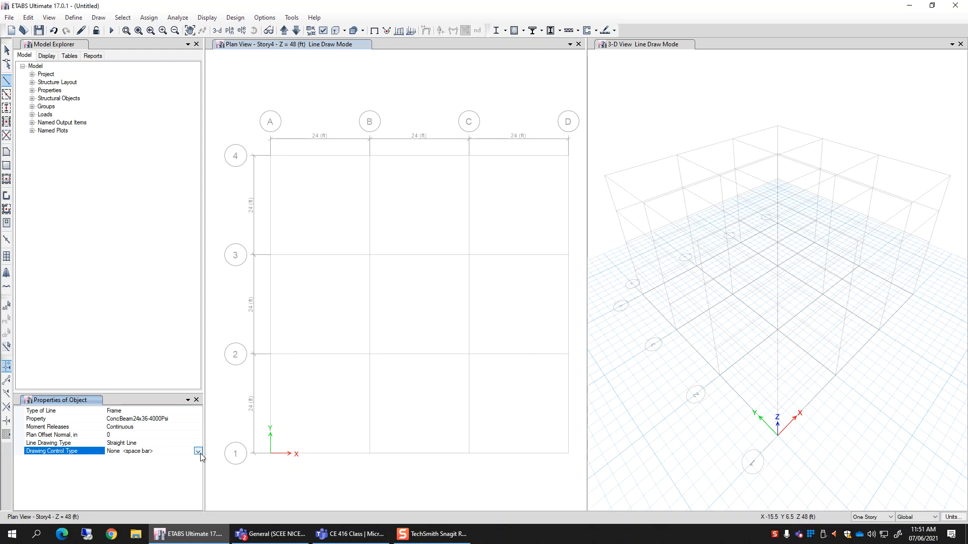
# Step: Draw a single ConcBeam24x36-4000Psi beam along grid line 4 from grid point A4 to B4 in the Story4 plan
pyautogui.click(270, 156)
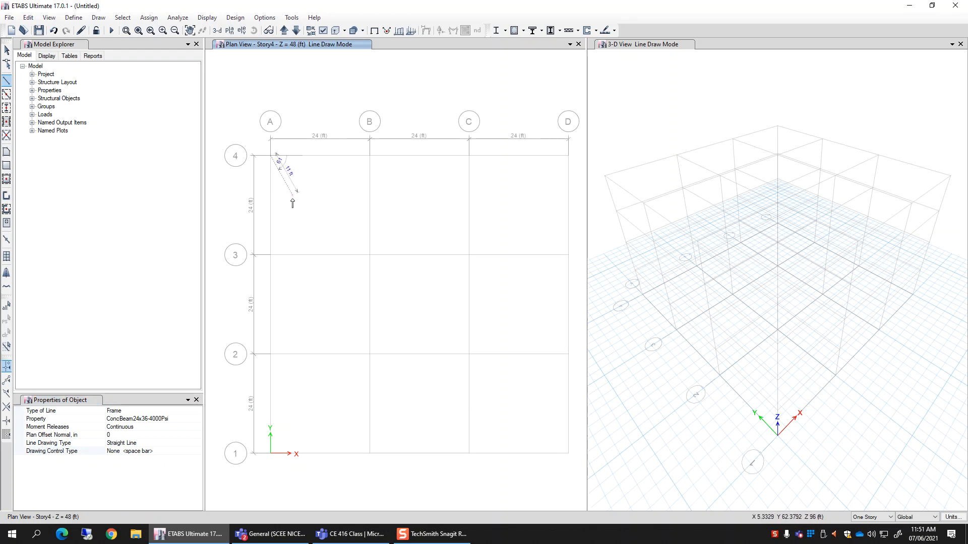
pyautogui.press('Escape')
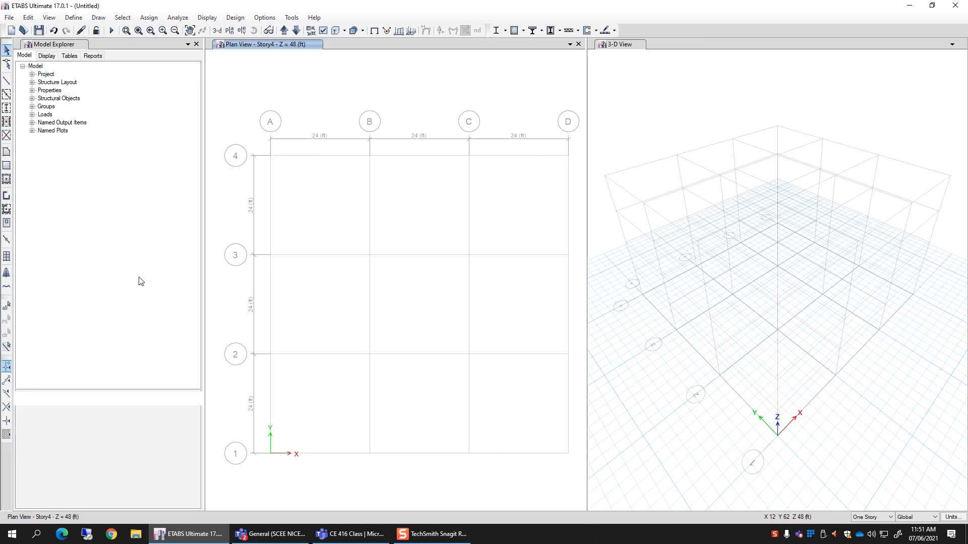
pyautogui.click(7, 79)
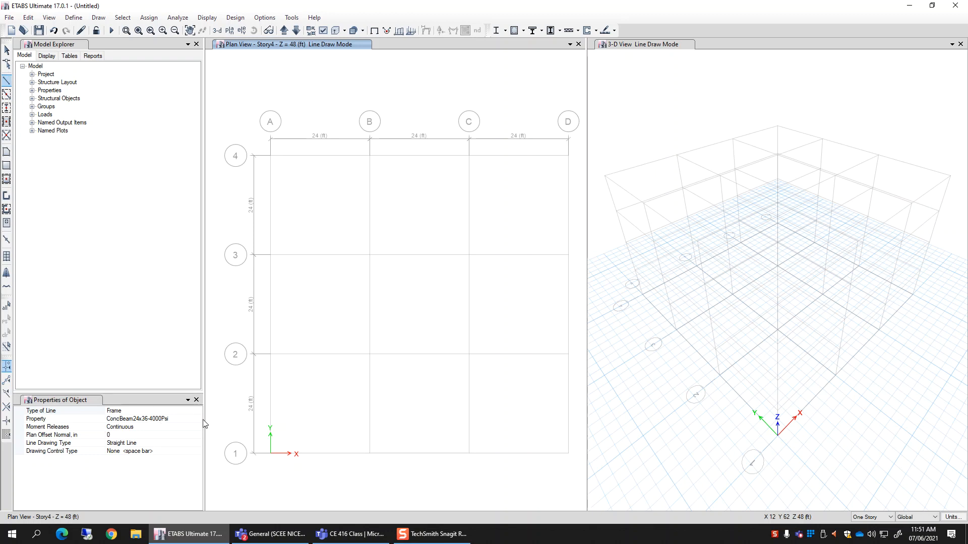
pyautogui.click(270, 157)
pyautogui.click(370, 156)
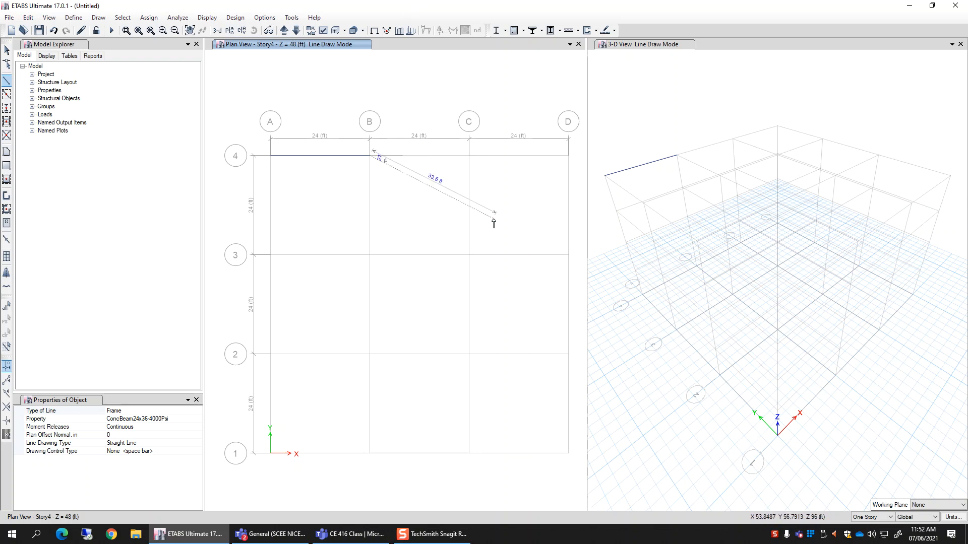
pyautogui.press('Escape')
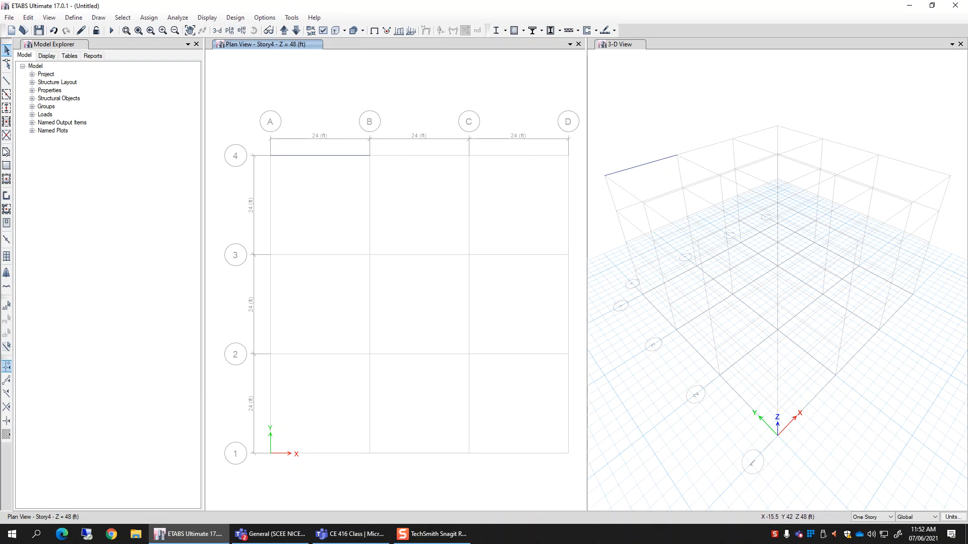
# Step: Draw two more beams on Story4, one between grid points B4 and C4 and one from B4 to B3
pyautogui.click(6, 83)
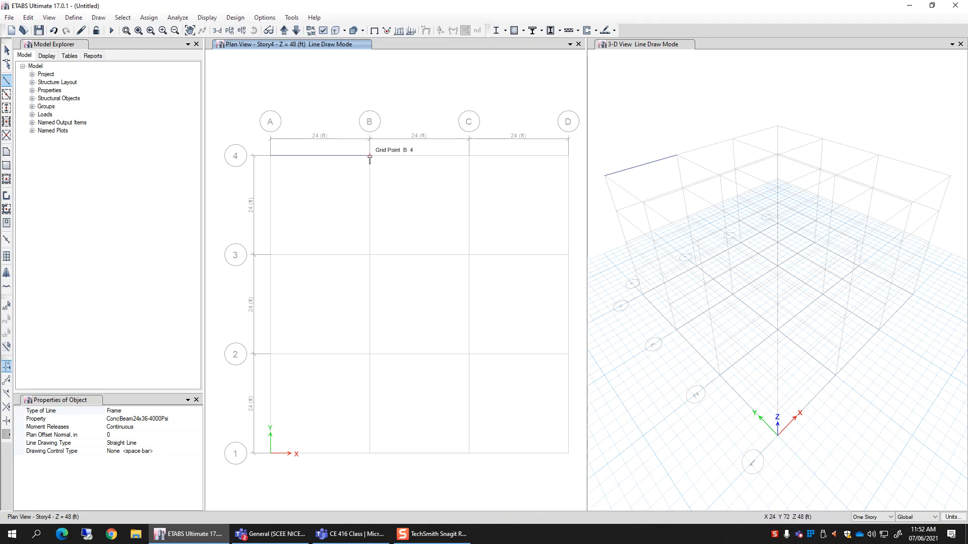
pyautogui.click(469, 156)
pyautogui.click(369, 156)
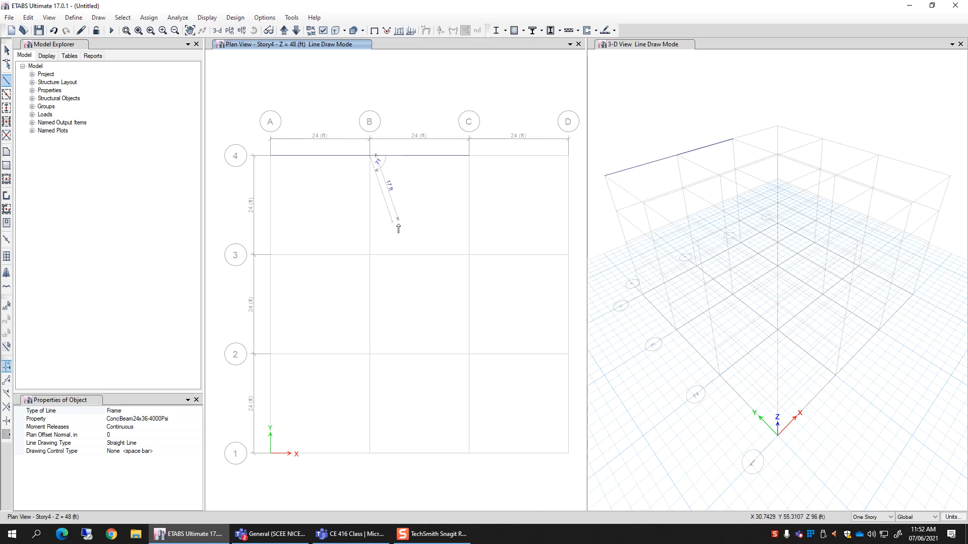
pyautogui.click(370, 255)
pyautogui.press('Escape')
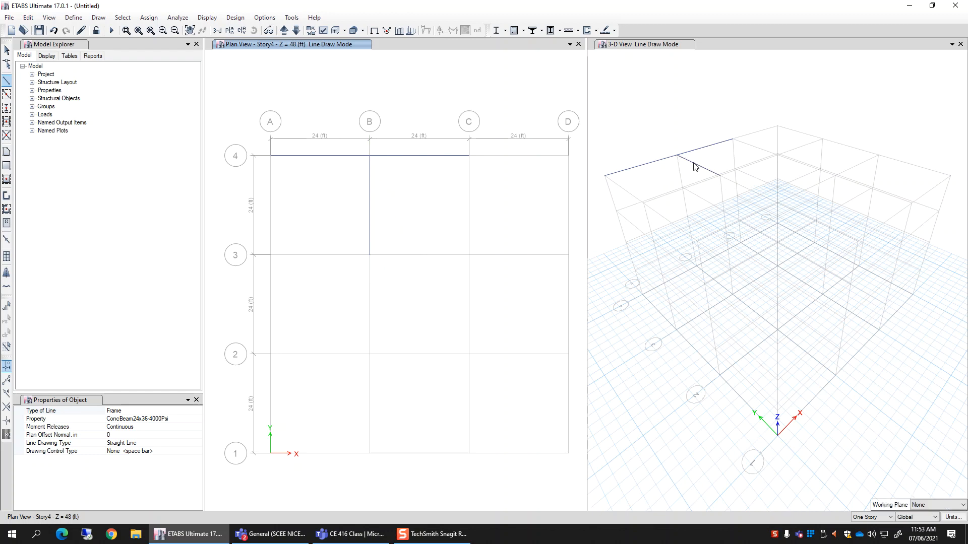
pyautogui.click(6, 53)
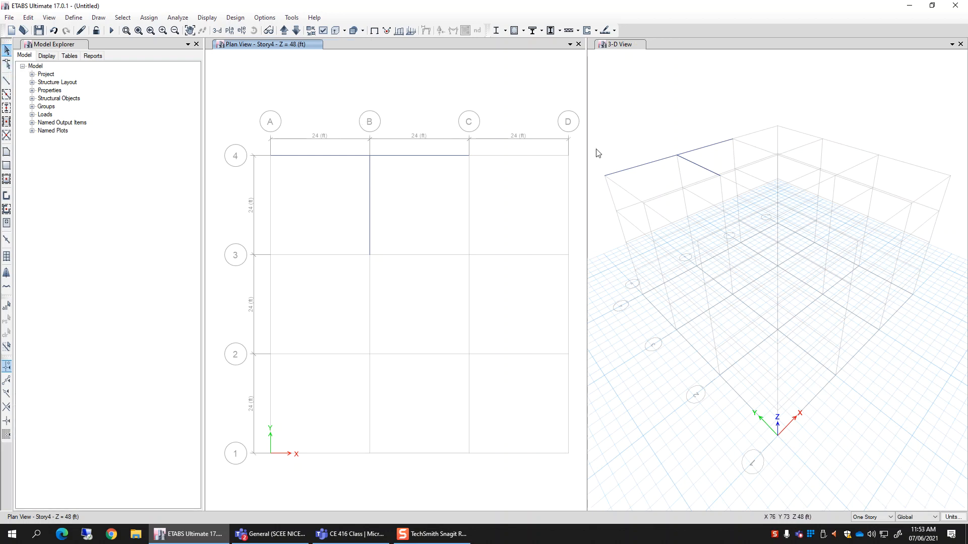
# Step: Turn on Extrude Frames and Extrude Shells in the 3-D view's display options
pyautogui.click(683, 110)
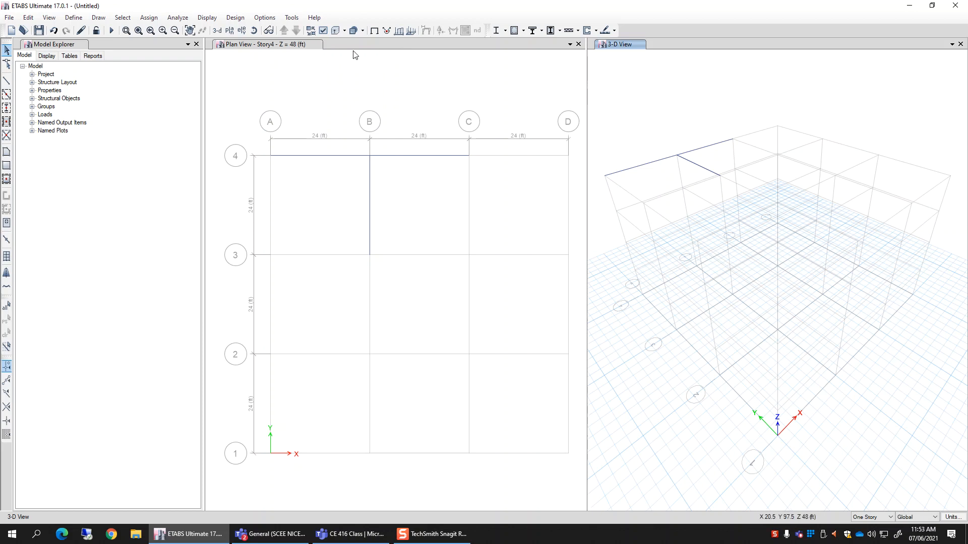
pyautogui.click(323, 30)
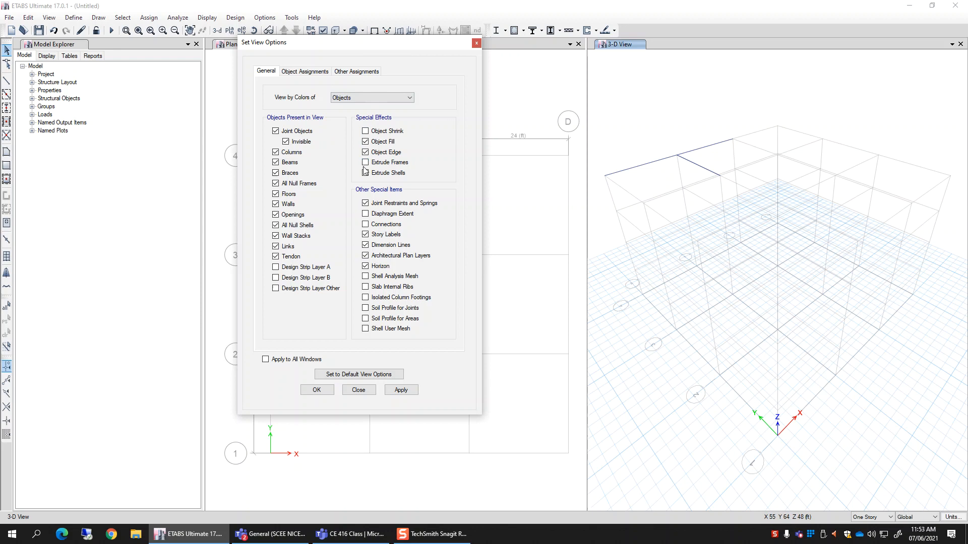
pyautogui.click(401, 391)
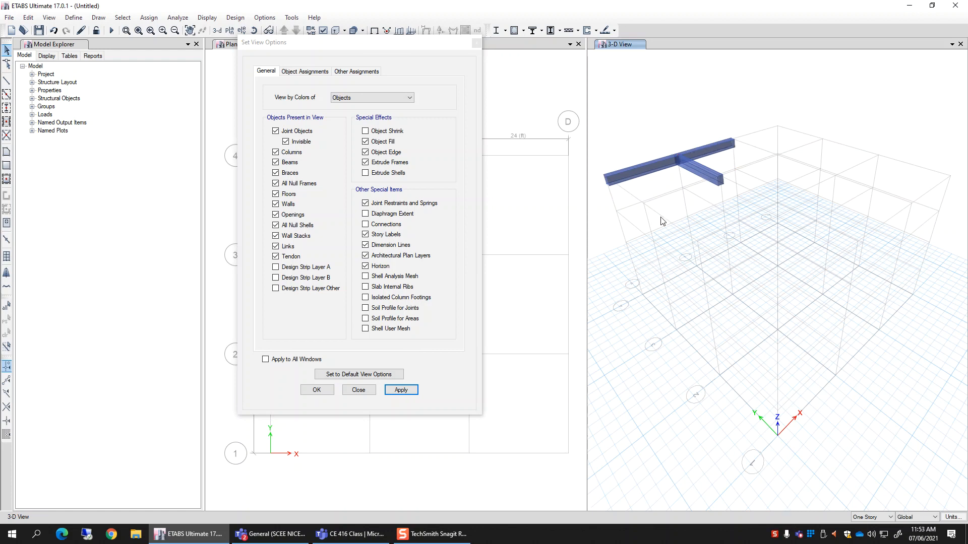
pyautogui.click(366, 173)
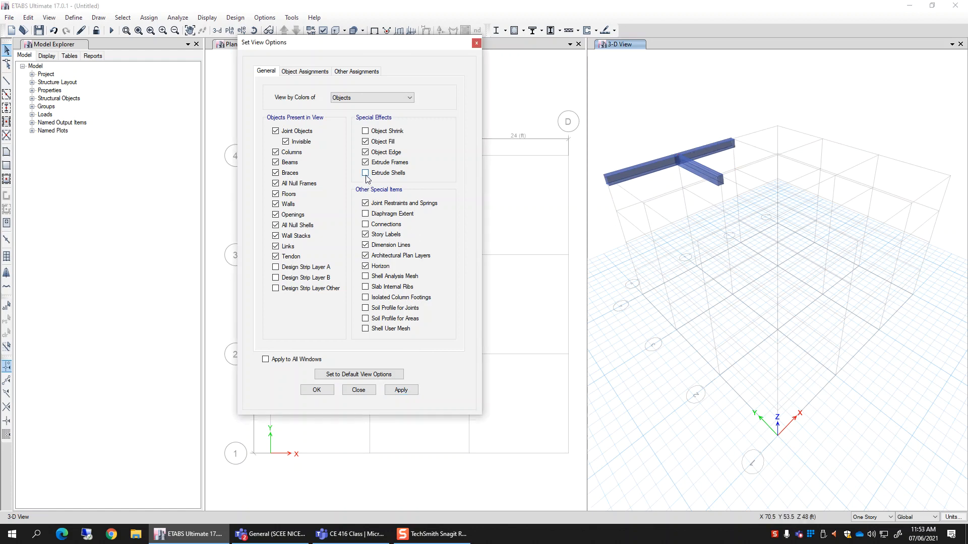
pyautogui.click(401, 390)
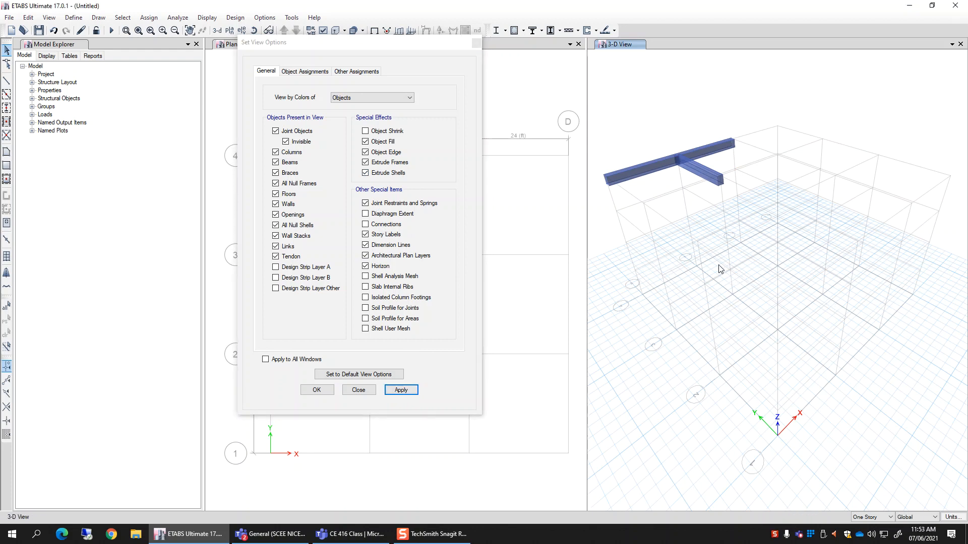
pyautogui.click(317, 390)
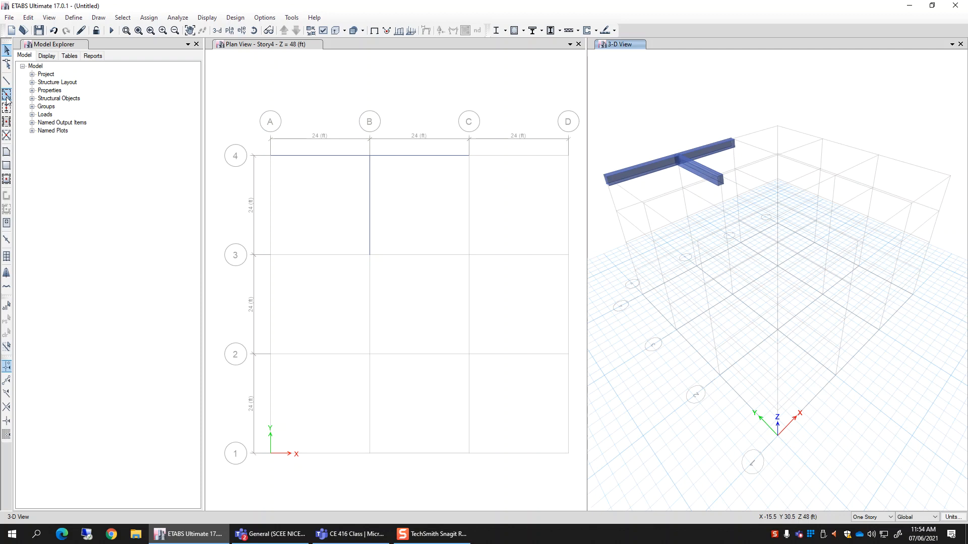
# Step: Use Quick Draw Beams with ConcBeam24x36-4000Psi to place a Story4 beam on grid line C between grids 2 and 3
pyautogui.click(6, 97)
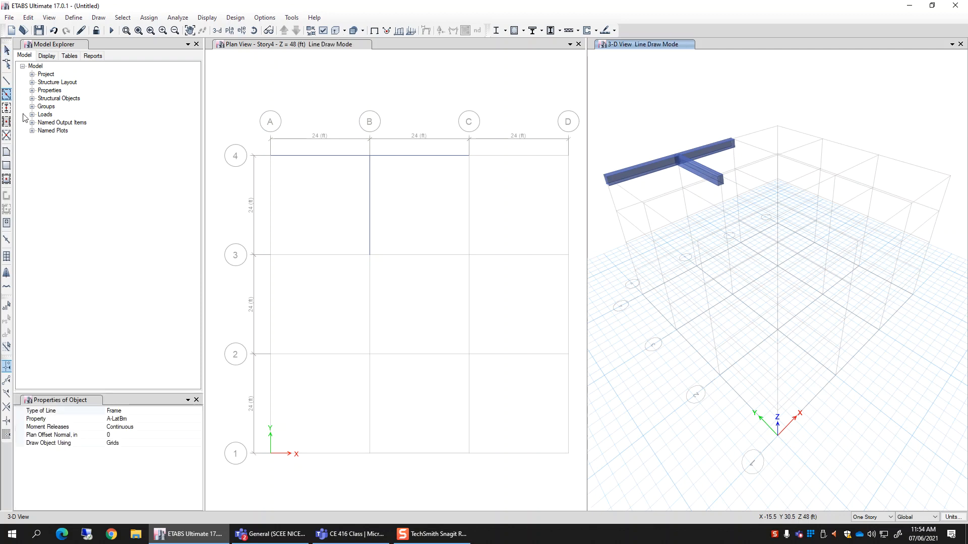
pyautogui.click(190, 419)
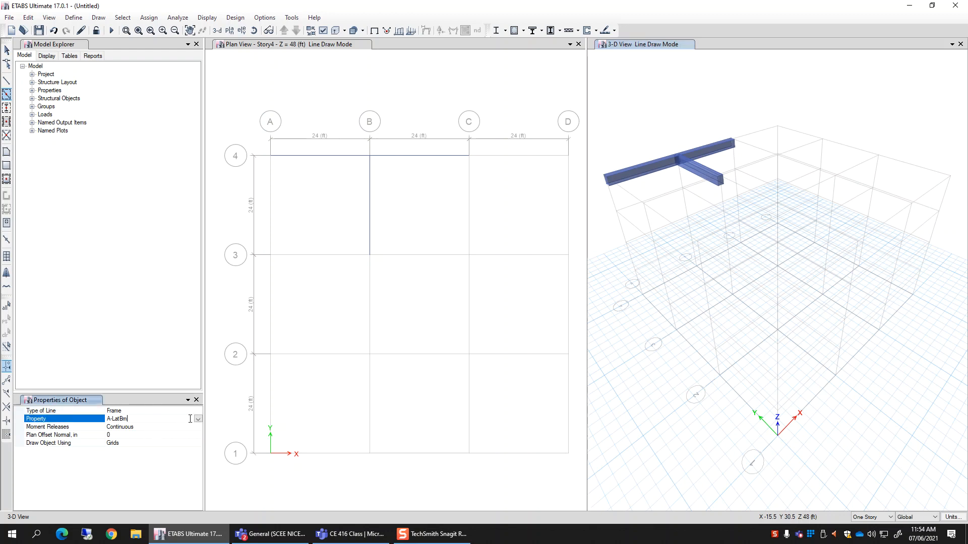
pyautogui.click(199, 419)
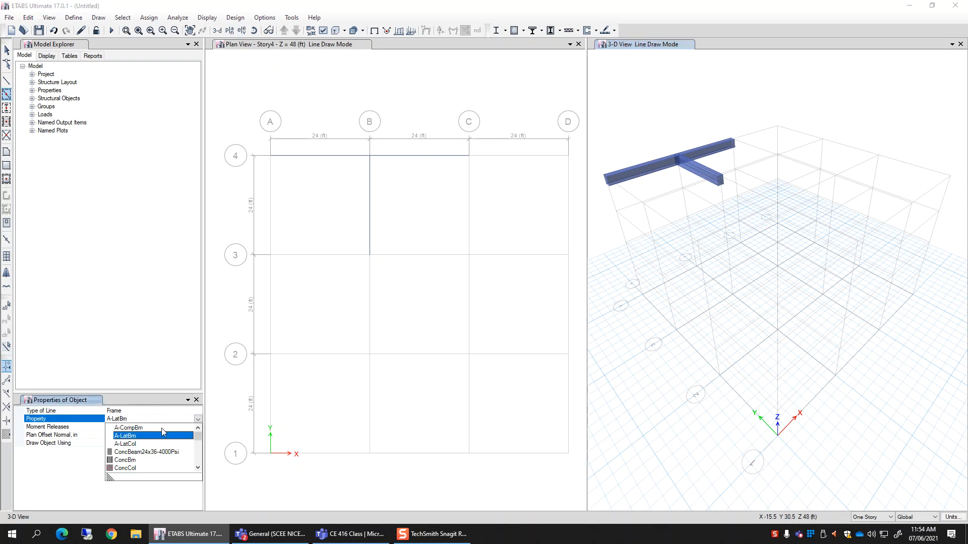
pyautogui.click(146, 453)
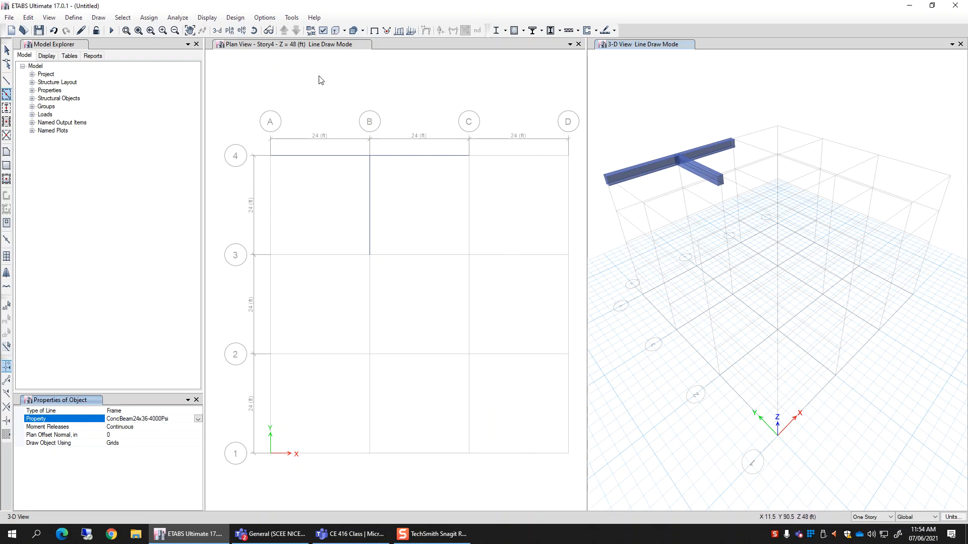
pyautogui.click(356, 43)
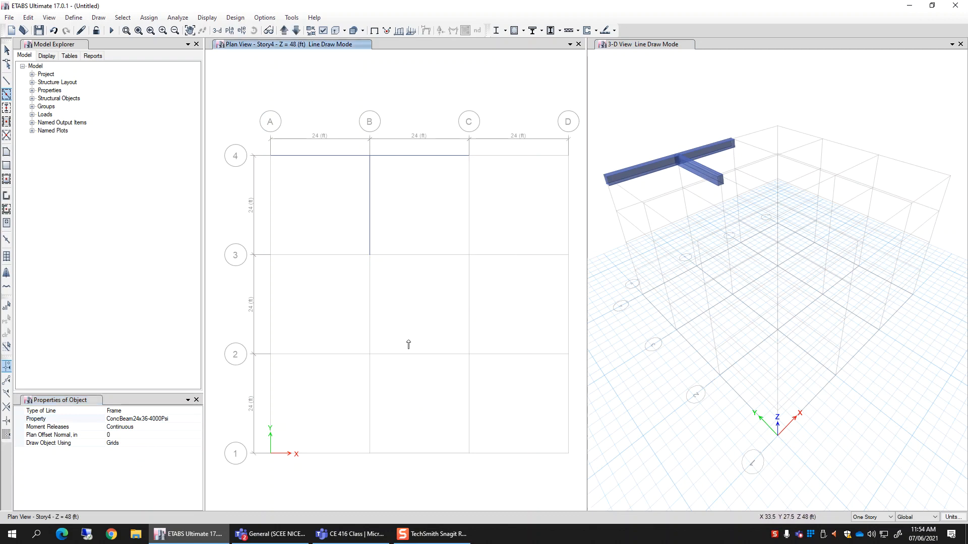
pyautogui.click(471, 317)
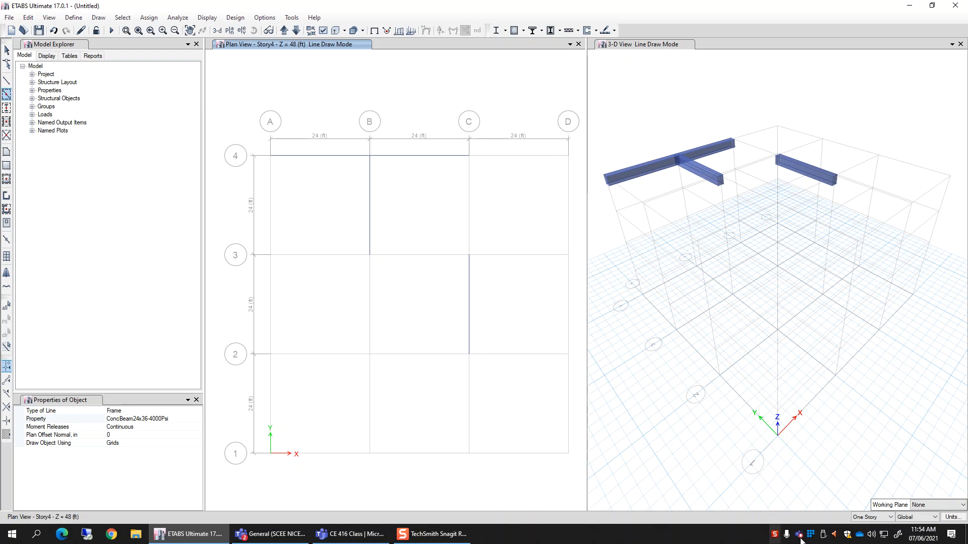
# Step: Set the drawing scope to All Stories and place a beam on grid line 2 between grids A and B
pyautogui.click(876, 519)
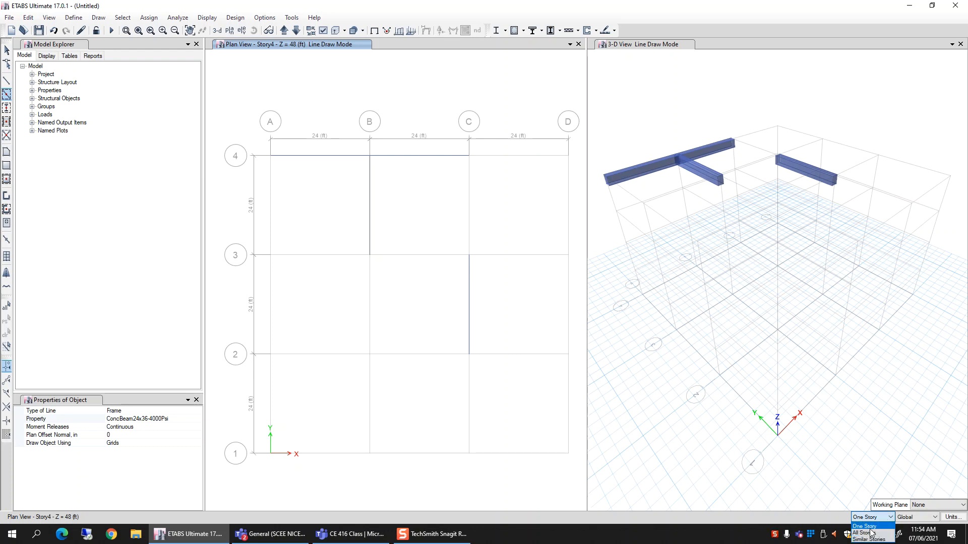
pyautogui.click(869, 533)
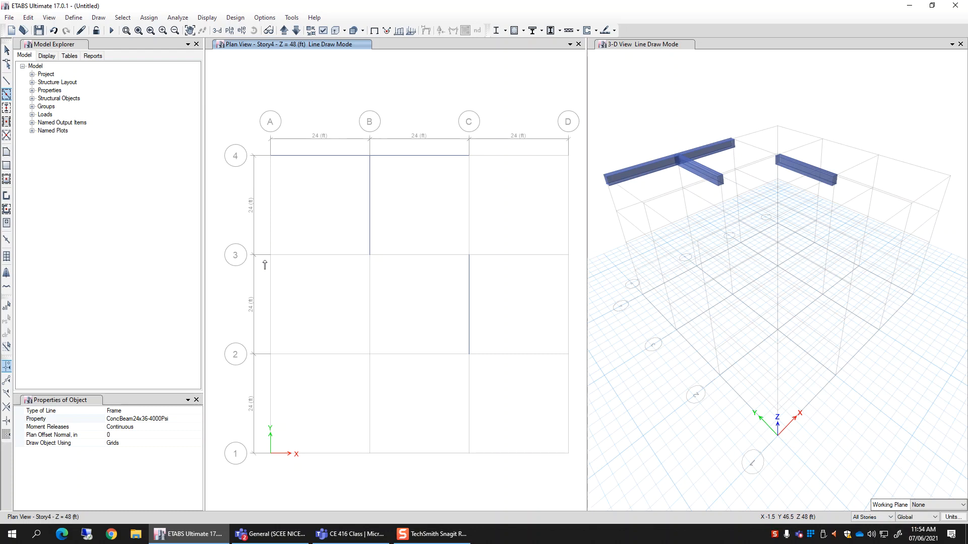
pyautogui.click(340, 356)
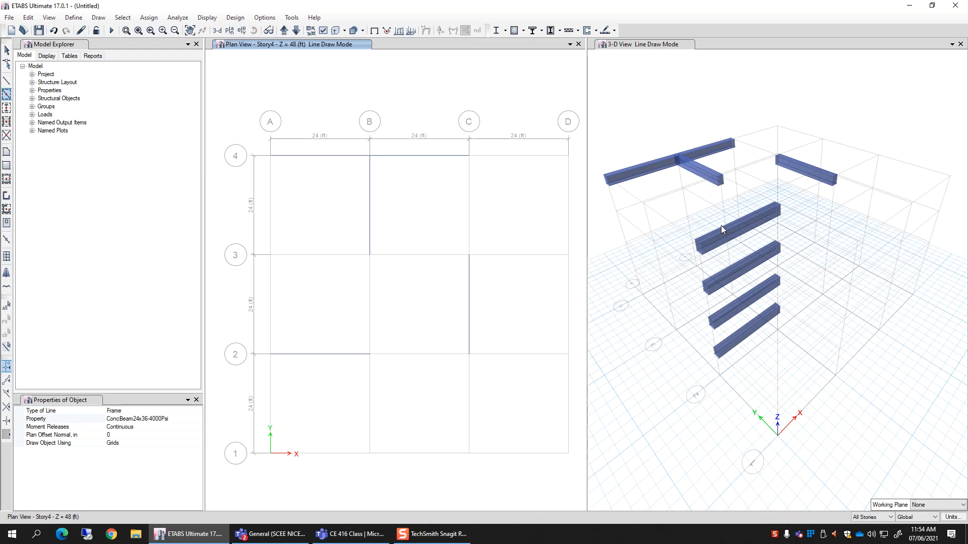
# Step: Set the drawing scope to Similar Stories and place a beam on grid line 3 between grids C and D
pyautogui.click(872, 517)
pyautogui.click(869, 539)
pyautogui.click(542, 257)
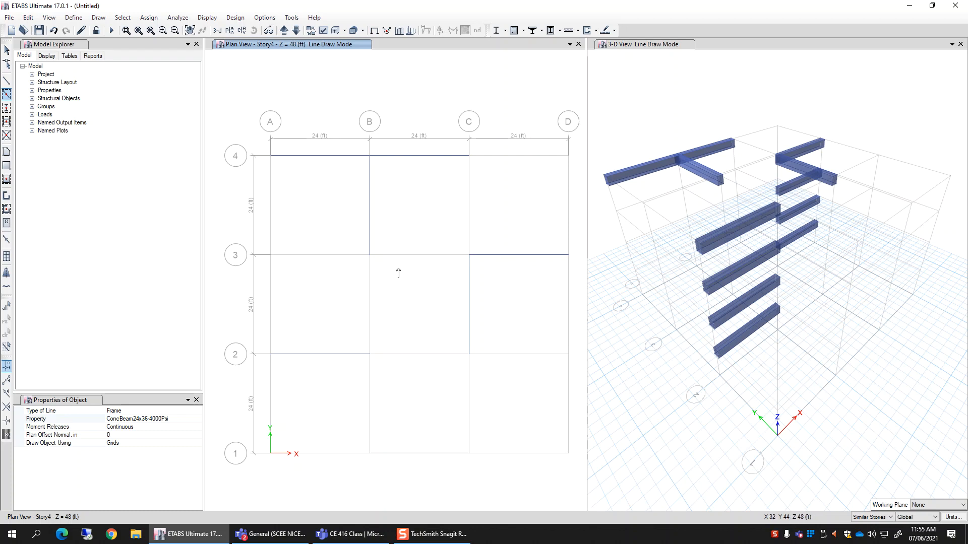
pyautogui.click(6, 50)
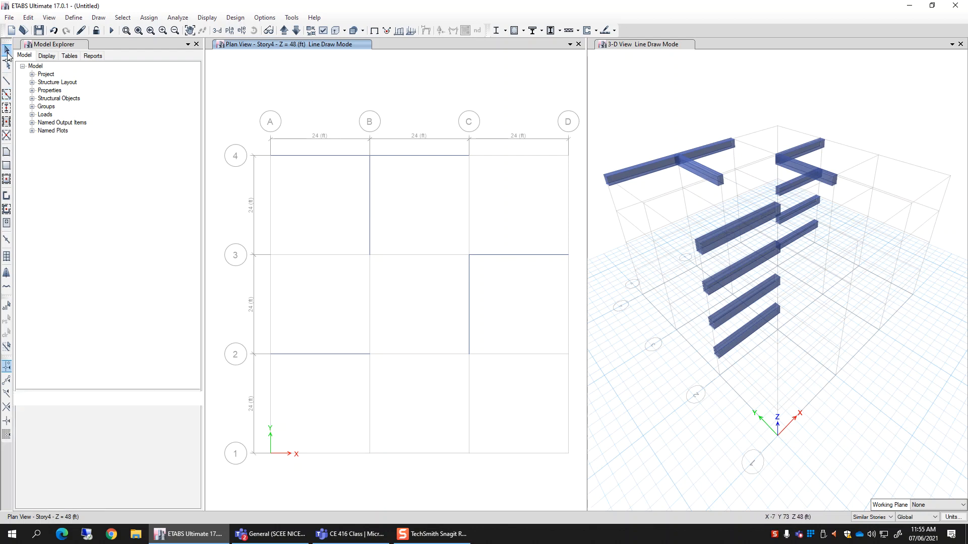
# Step: Examine the Master Story and Similar To assignments in the story data, then close it without making changes
pyautogui.rightClick(326, 94)
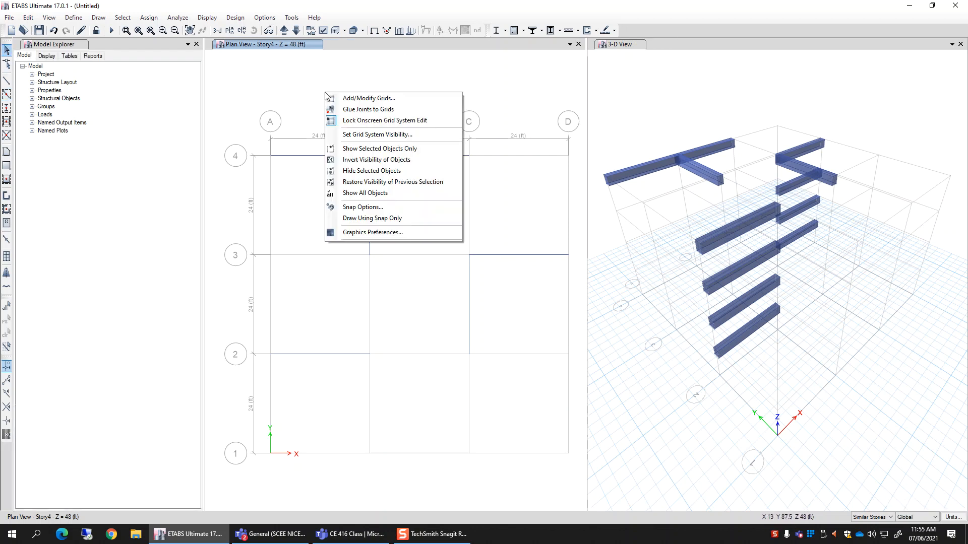
pyautogui.click(421, 104)
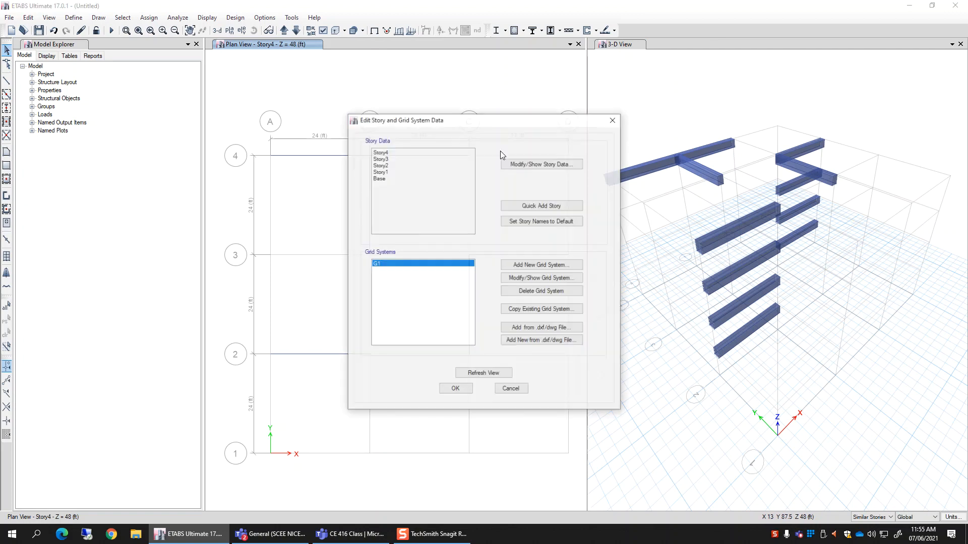
pyautogui.click(579, 165)
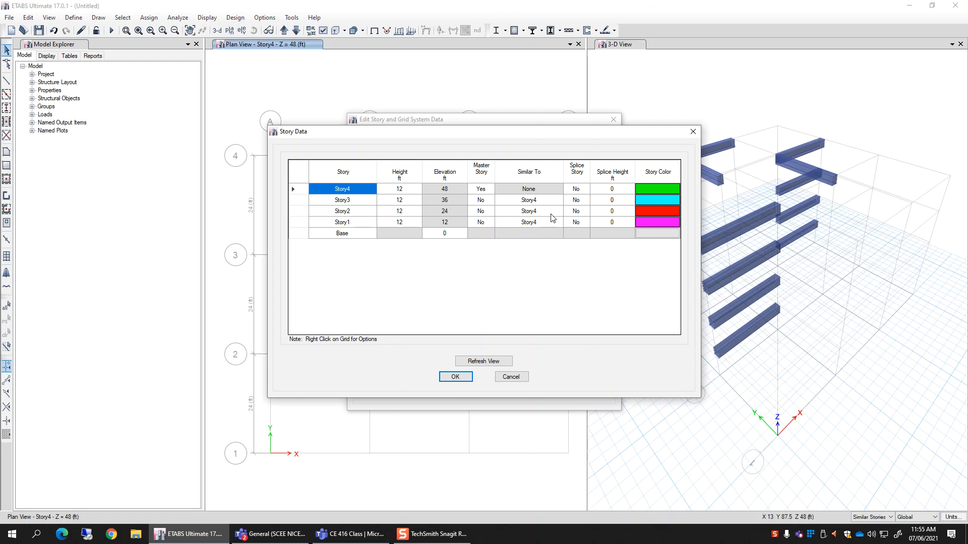
pyautogui.moveTo(360, 200); pyautogui.dragTo(372, 220)
pyautogui.click(368, 190)
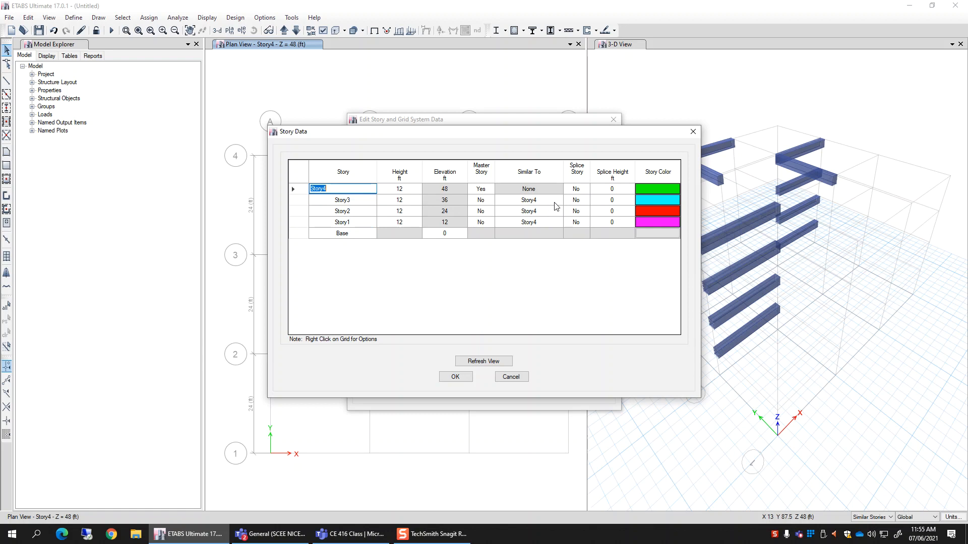
pyautogui.press('Down')
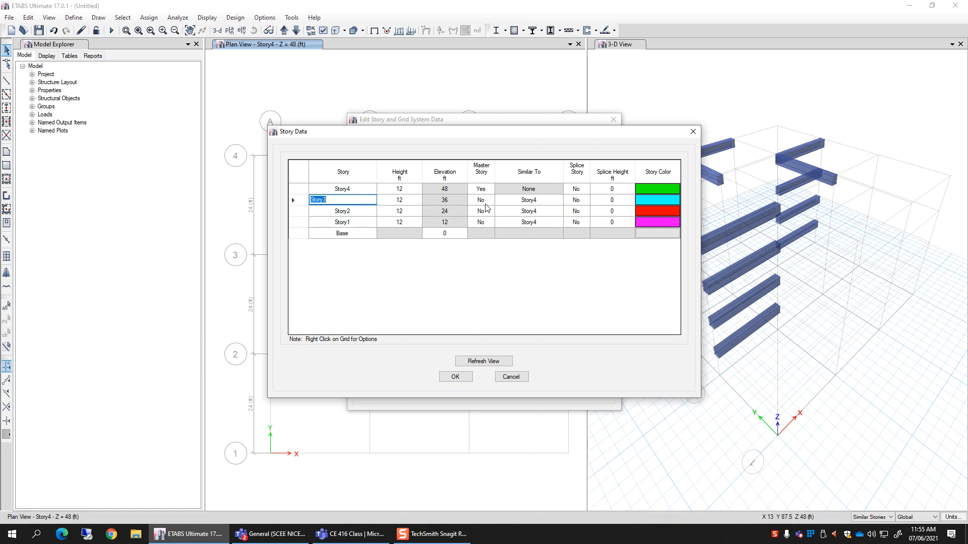
pyautogui.click(535, 200)
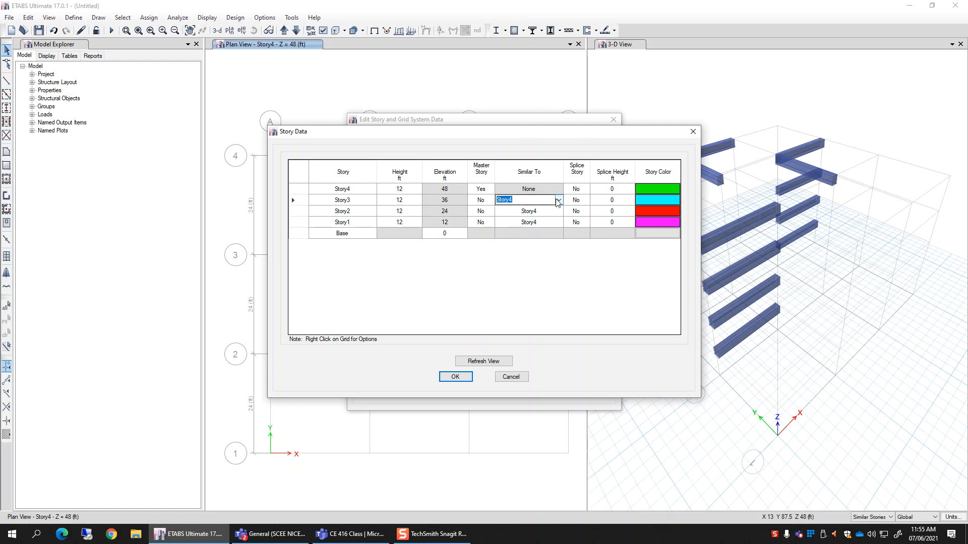
pyautogui.click(521, 233)
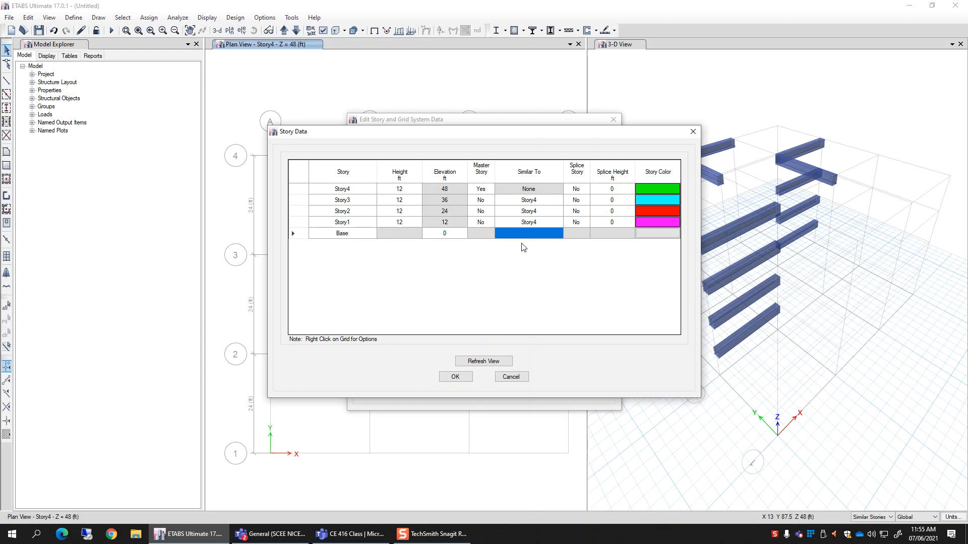
pyautogui.click(511, 377)
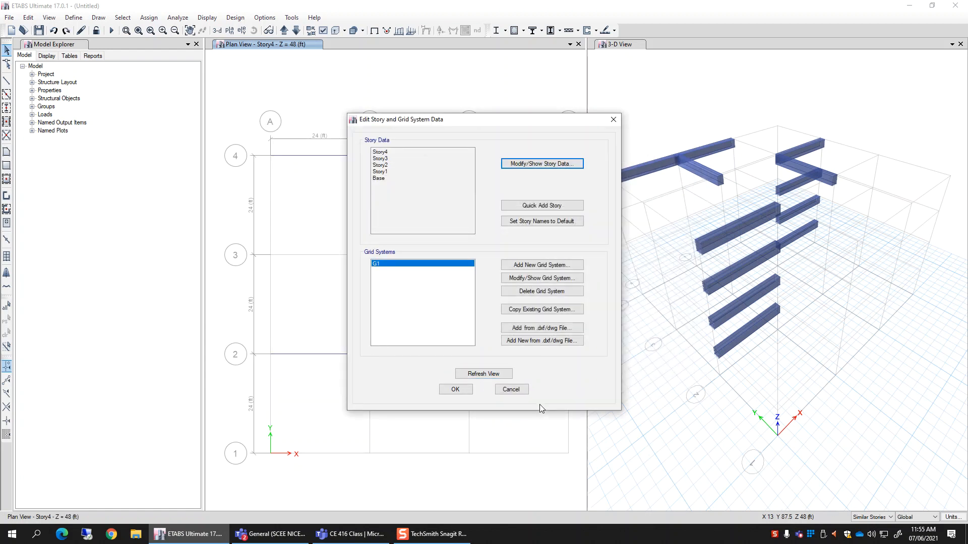
pyautogui.click(513, 390)
# Step: Set the drawing scope to One Story and use Quick Draw Columns to place ConcCol30x30-4000Psi columns at grid points C-4 and C-2
pyautogui.click(872, 518)
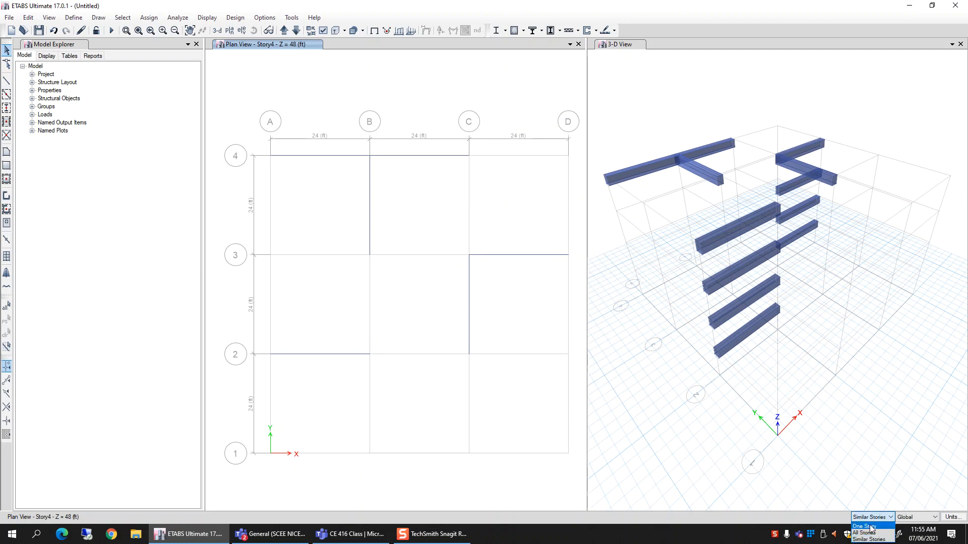
pyautogui.click(870, 527)
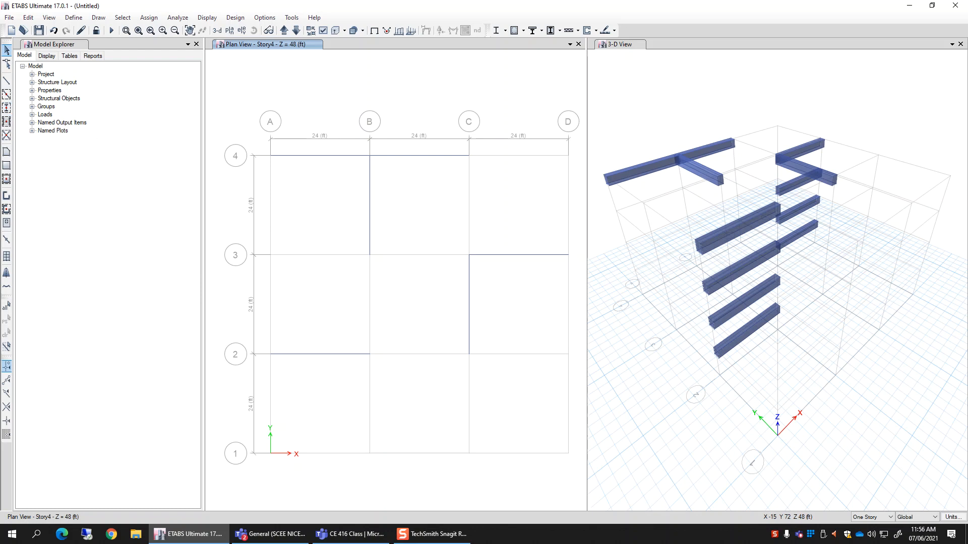
pyautogui.click(7, 109)
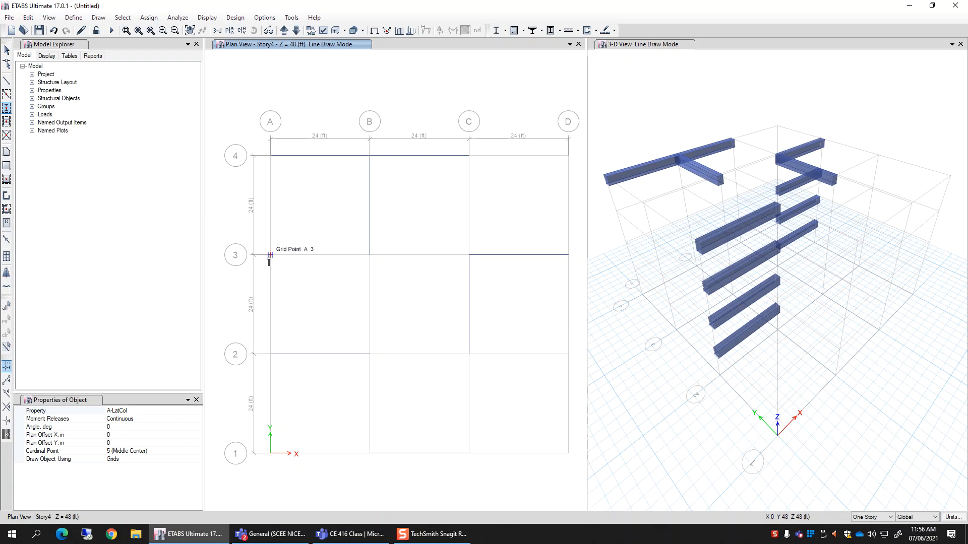
pyautogui.click(199, 421)
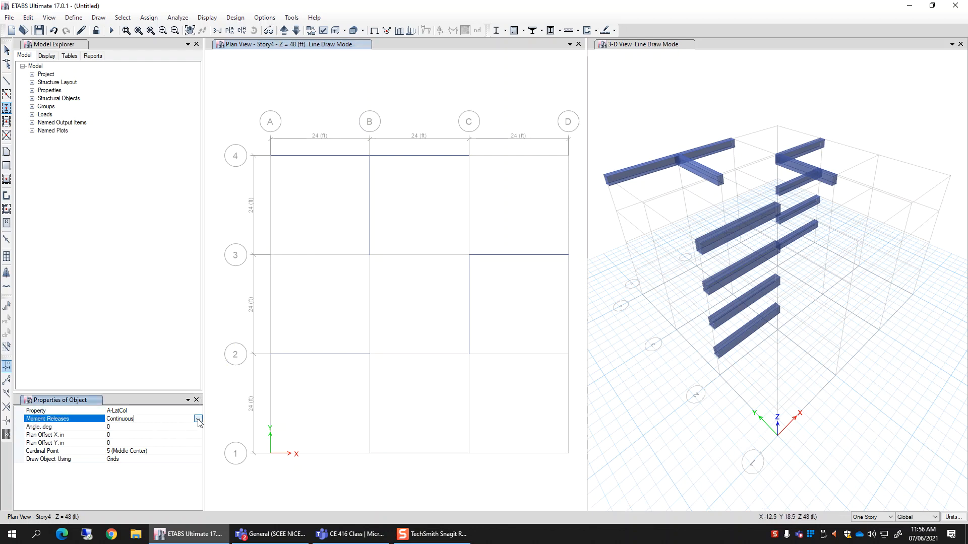
pyautogui.click(199, 421)
pyautogui.click(197, 420)
pyautogui.click(197, 411)
pyautogui.click(198, 411)
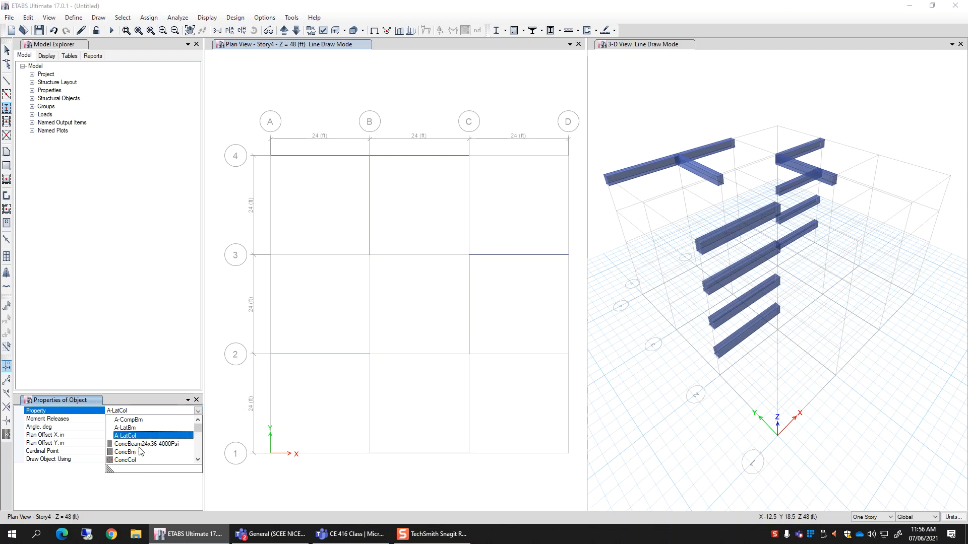
pyautogui.scroll(-1, 142, 450)
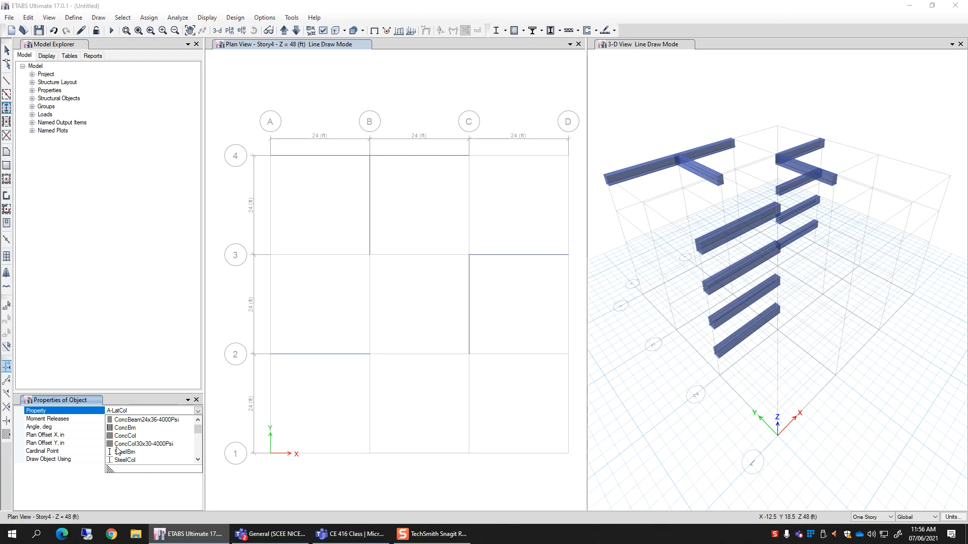
pyautogui.click(165, 445)
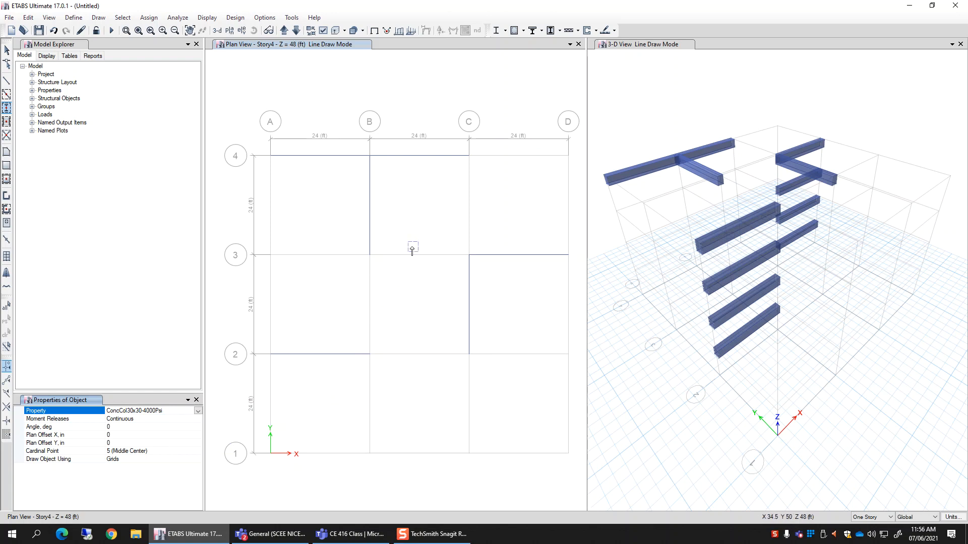
pyautogui.click(469, 157)
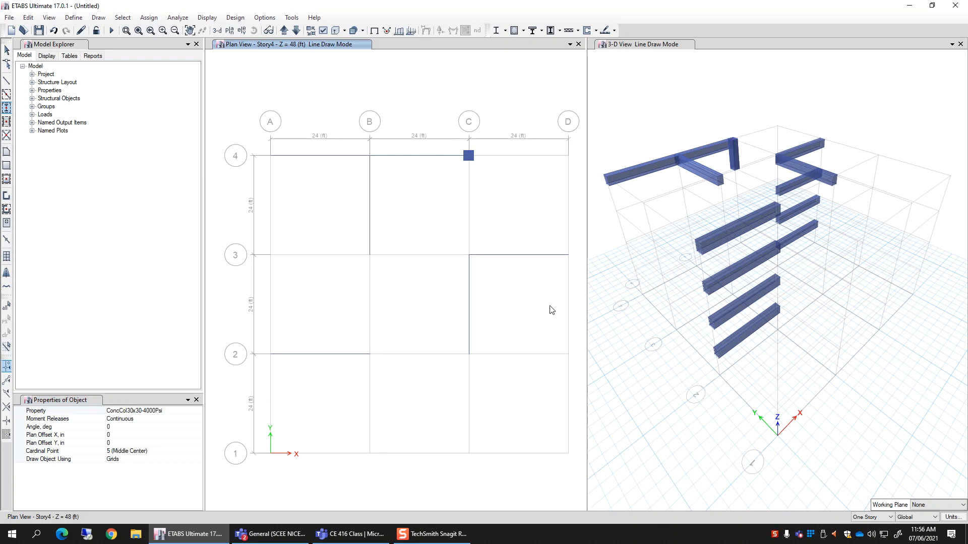
pyautogui.click(469, 355)
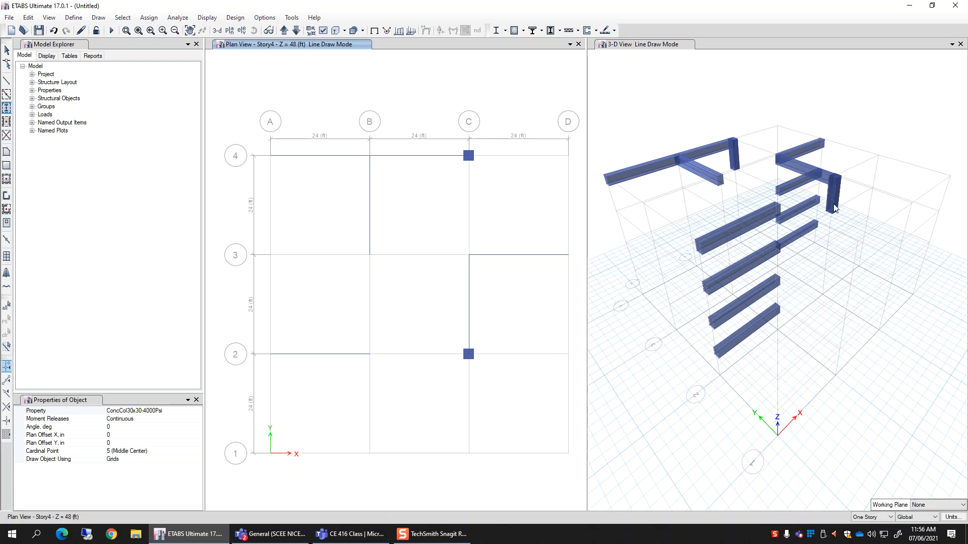
# Step: Set the drawing scope to All Stories and place 30x30 columns at D-1, A-4 and all remaining grid intersections
pyautogui.click(869, 517)
pyautogui.click(864, 532)
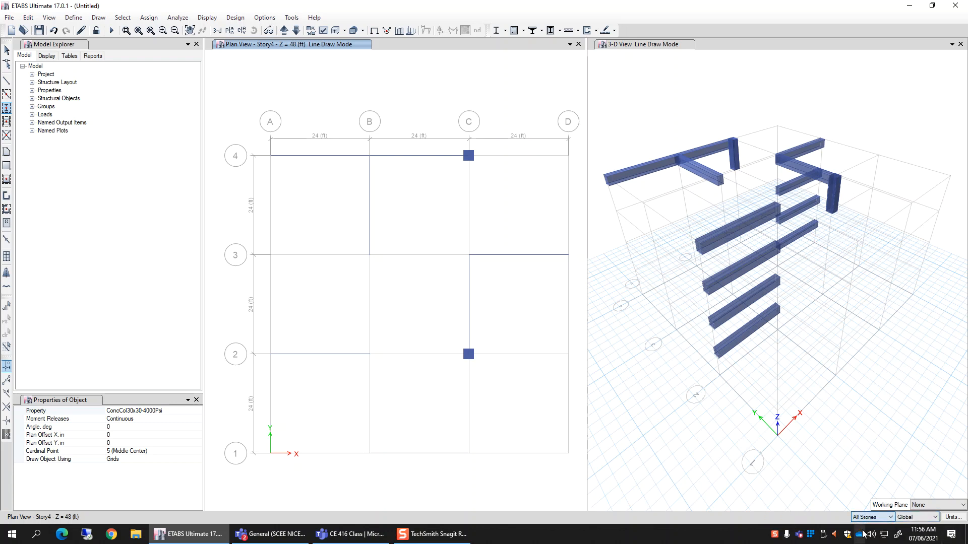
pyautogui.click(569, 454)
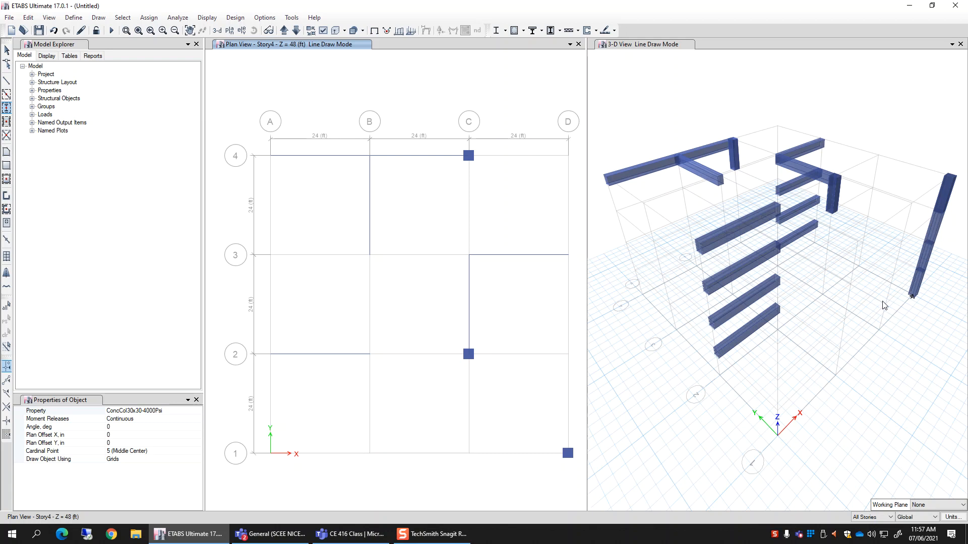
pyautogui.click(271, 157)
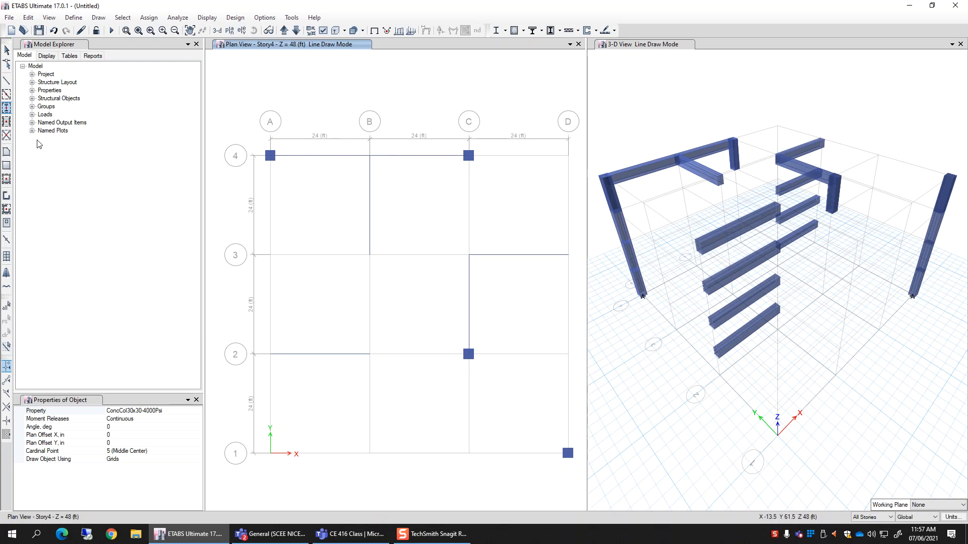
pyautogui.moveTo(222, 120); pyautogui.dragTo(579, 477)
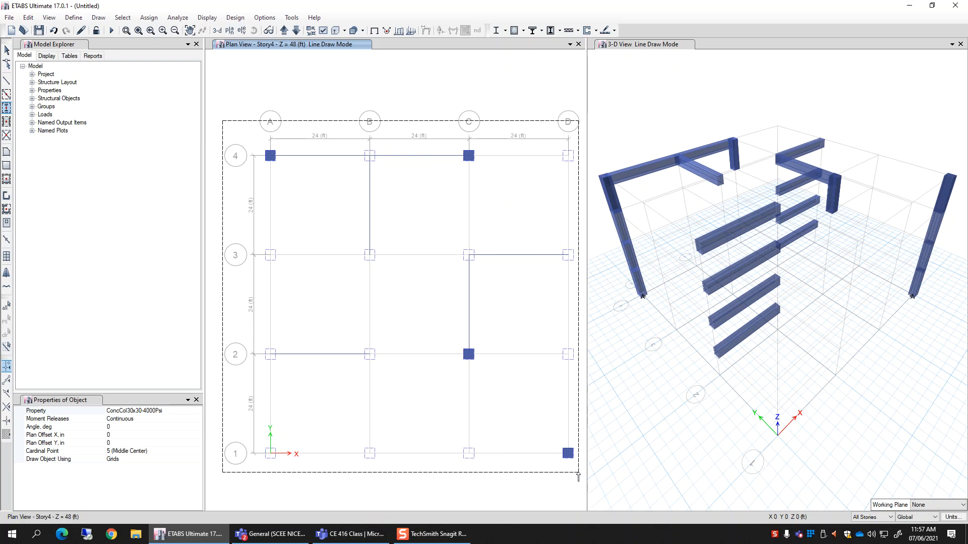
pyautogui.moveTo(578, 476); pyautogui.dragTo(578, 477)
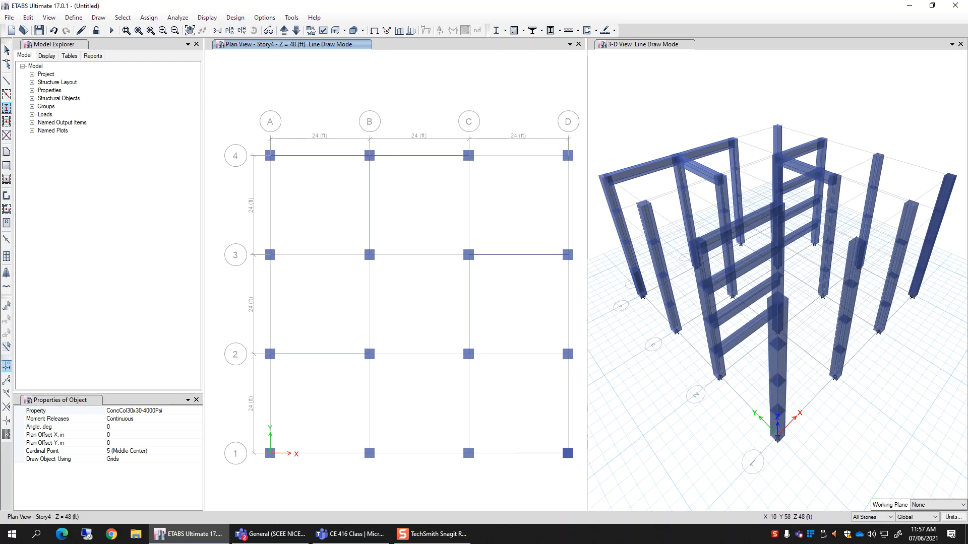
# Step: Use Quick Draw Beams with ConcBeam24x36-4000Psi to place beams on every grid segment of the plan, then leave the drawing mode
pyautogui.click(7, 97)
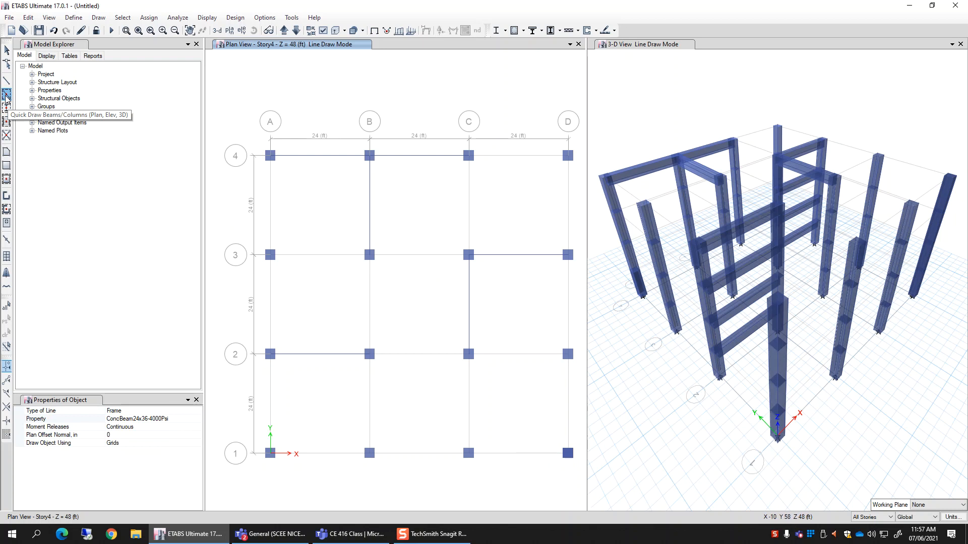
pyautogui.moveTo(220, 112); pyautogui.dragTo(617, 509)
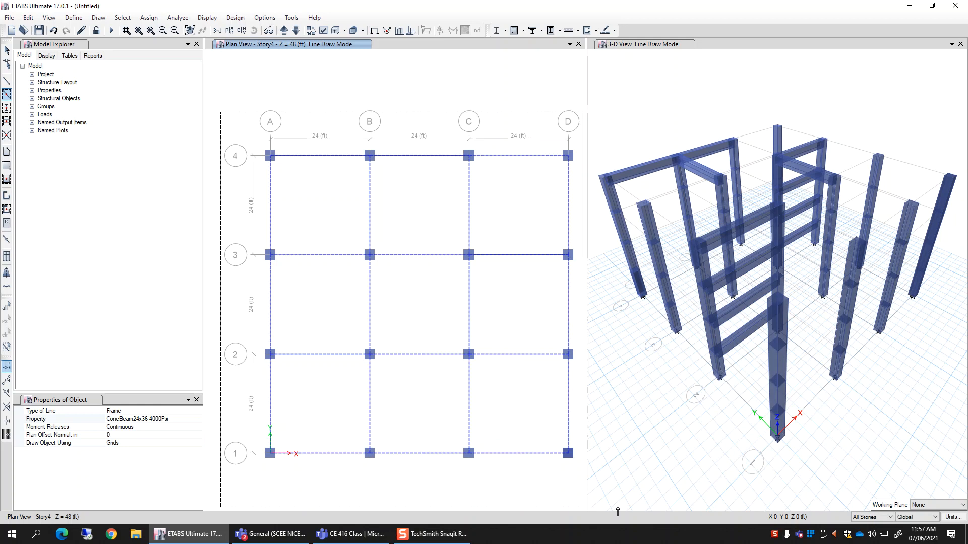
pyautogui.moveTo(618, 512); pyautogui.dragTo(618, 510)
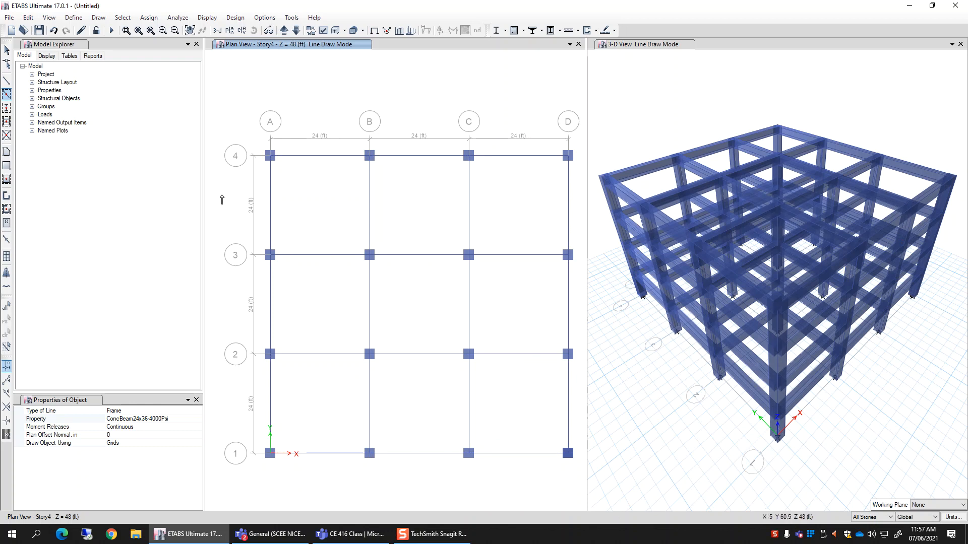
pyautogui.click(7, 50)
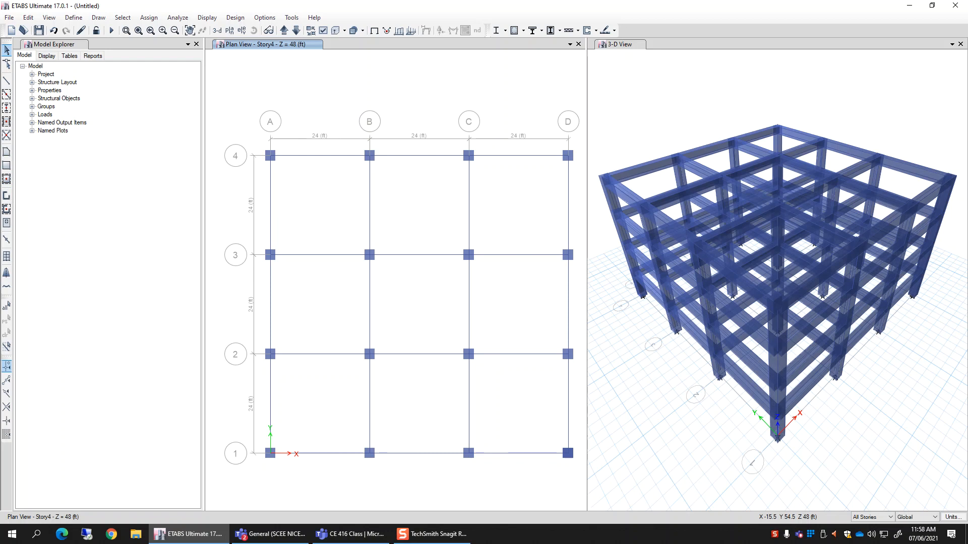
# Step: Use Quick Draw Floor with Slab-6in to fill bays C-D/3-4, A-B/2-3 and B-C/1-2
pyautogui.click(7, 179)
pyautogui.click(193, 412)
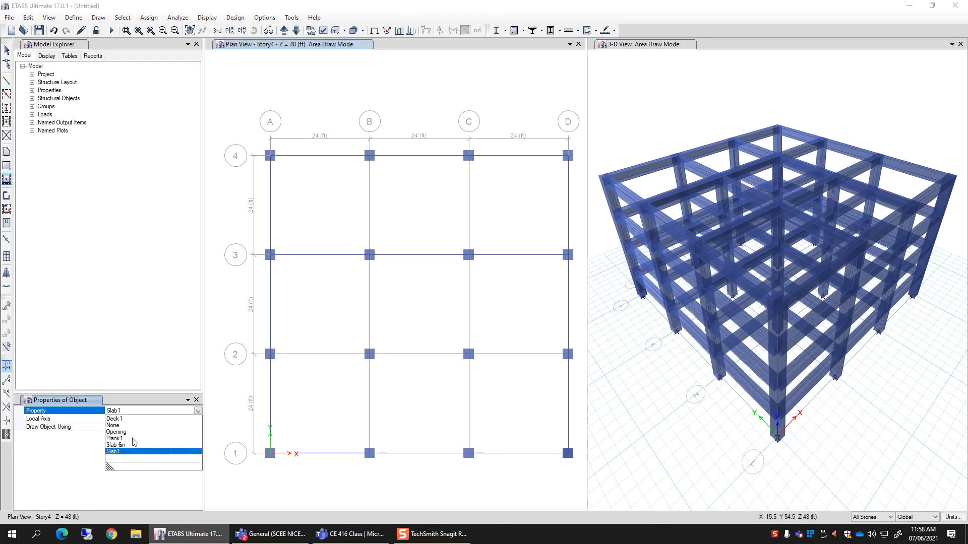
pyautogui.click(124, 445)
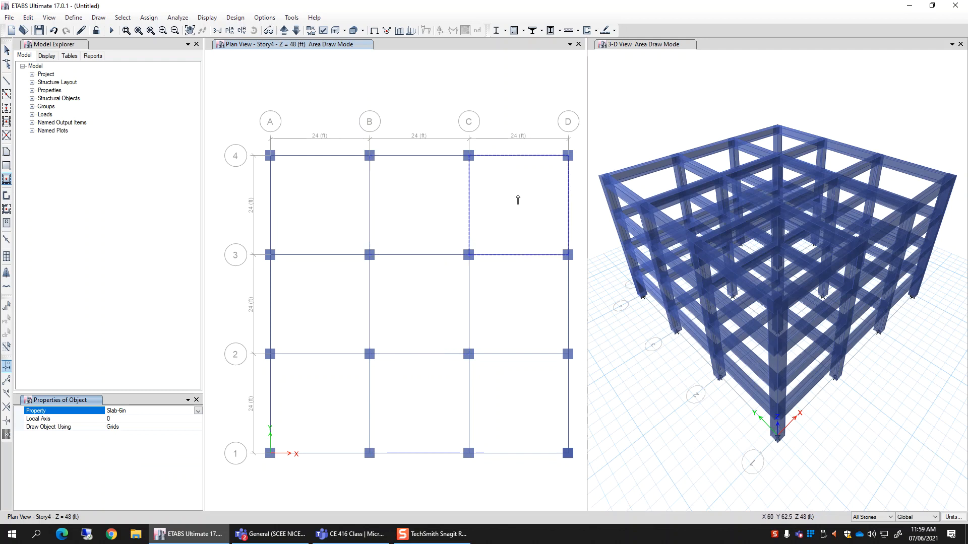
pyautogui.click(517, 200)
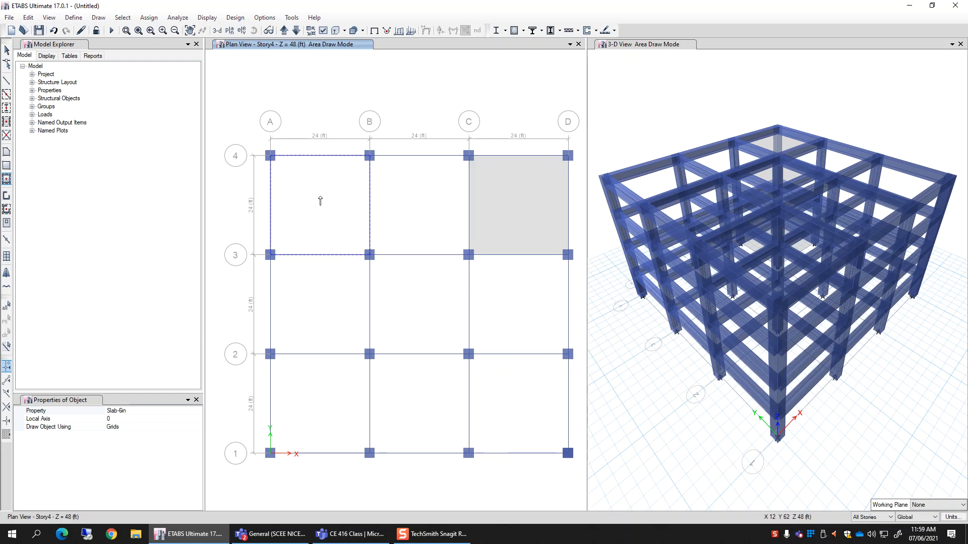
pyautogui.click(323, 316)
pyautogui.click(422, 442)
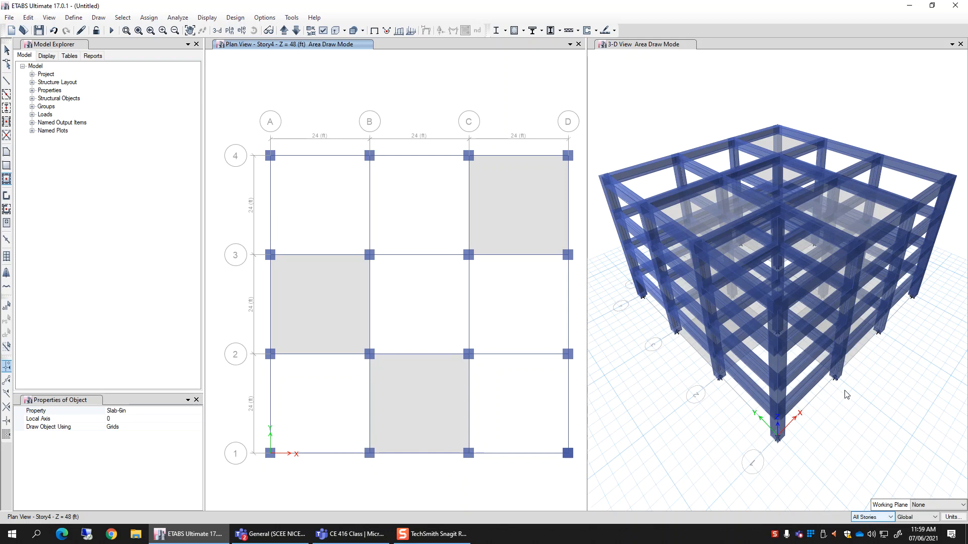
# Step: Keep the scope at All Stories and draw a rectangular Slab-6in floor over the bay between grids A-B and 3-4
pyautogui.click(875, 517)
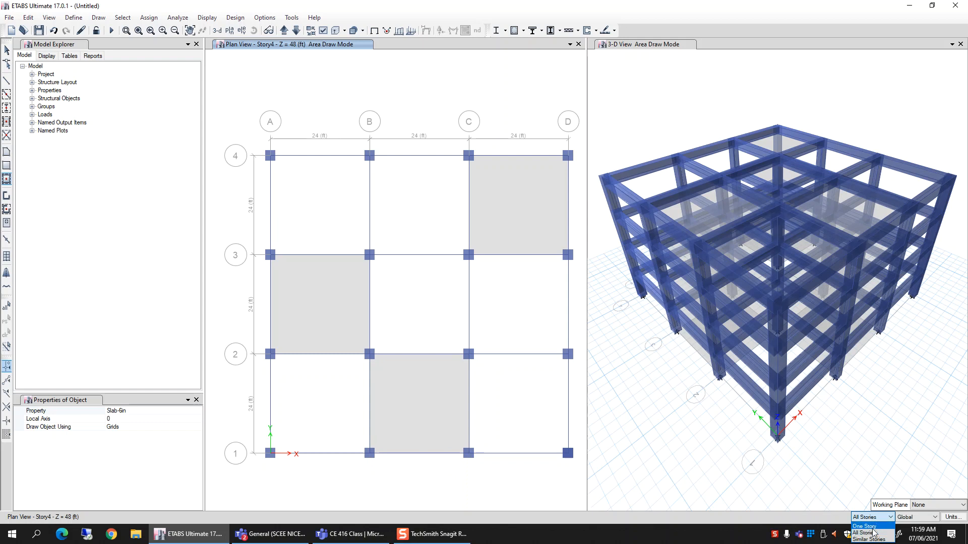
pyautogui.click(874, 533)
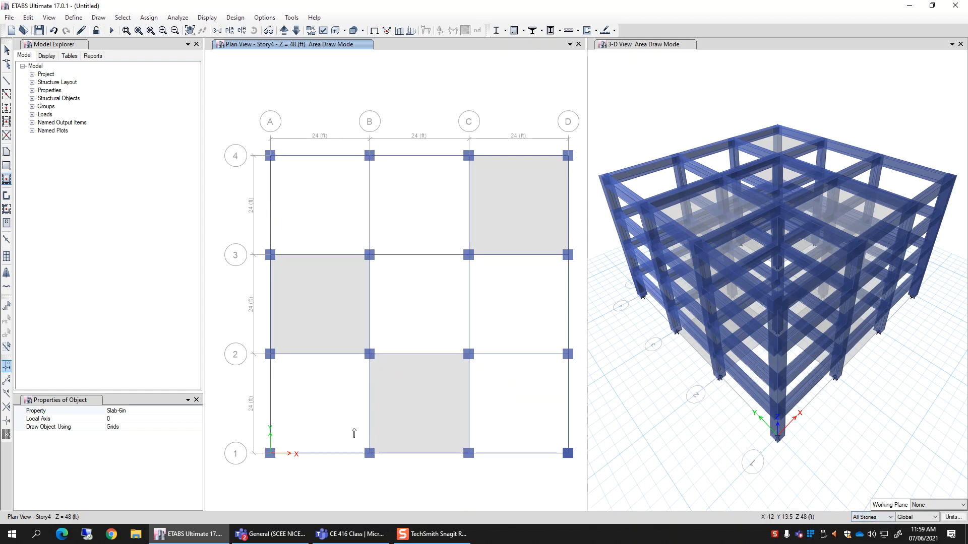
pyautogui.click(7, 169)
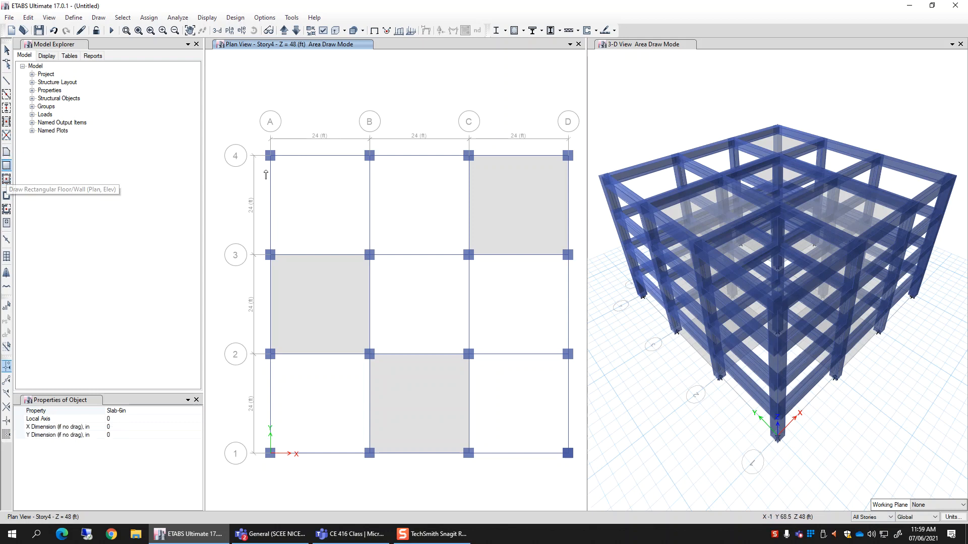
pyautogui.moveTo(286, 175); pyautogui.dragTo(371, 256)
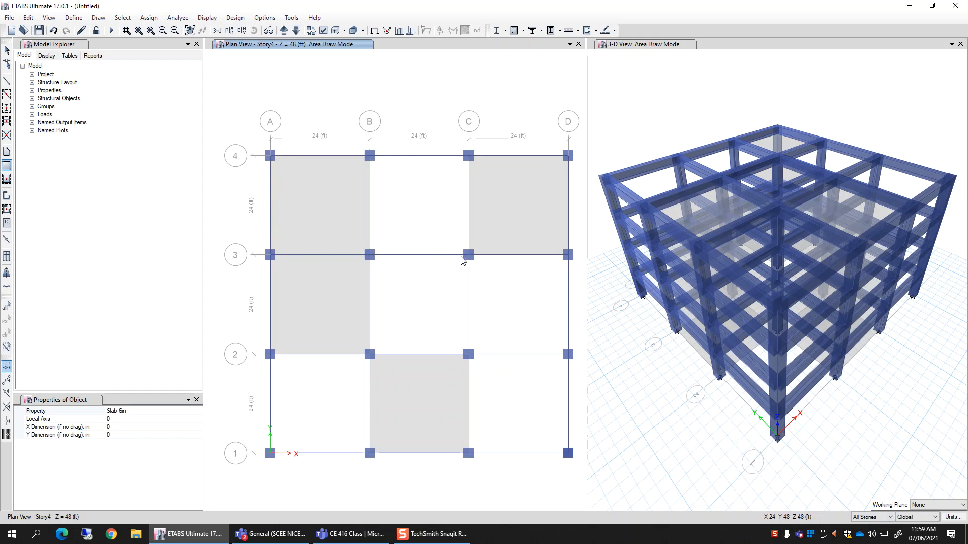
# Step: Draw a four-corner Slab-6in floor over the bay between grids B-C and 3-4, then leave the drawing mode
pyautogui.click(7, 152)
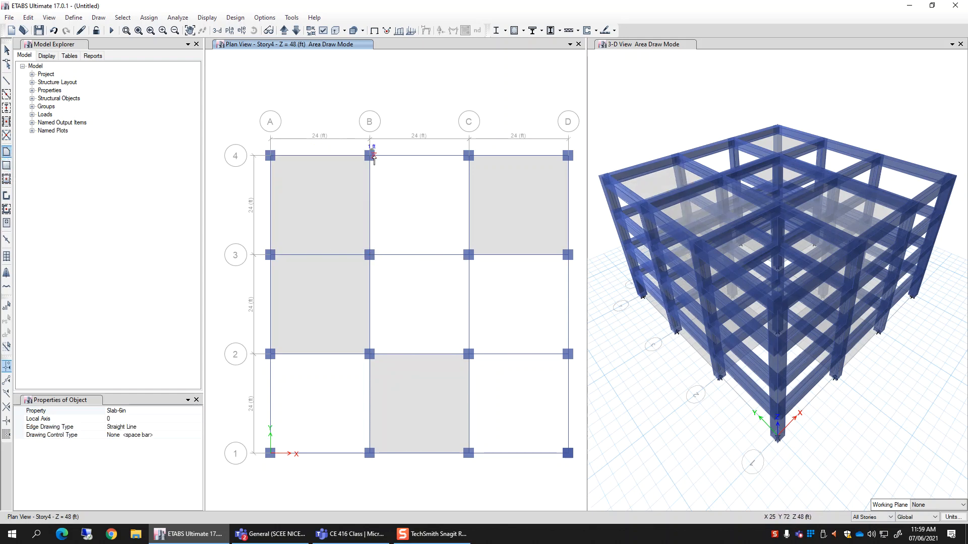
pyautogui.click(370, 156)
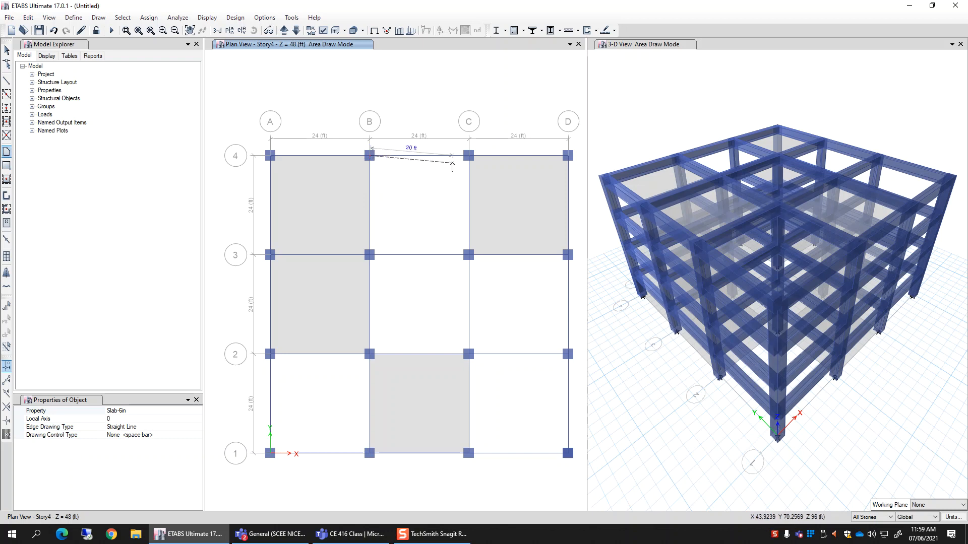
pyautogui.click(468, 156)
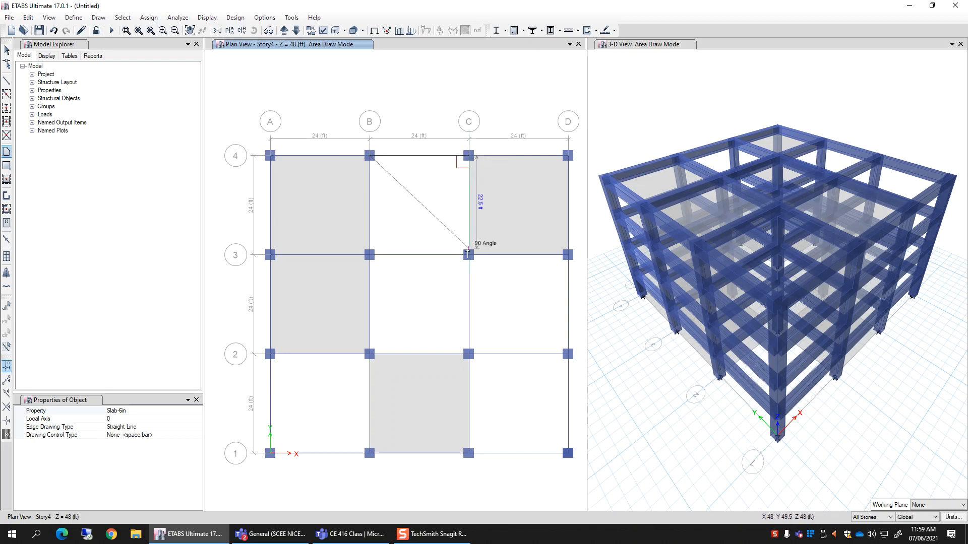
pyautogui.click(468, 255)
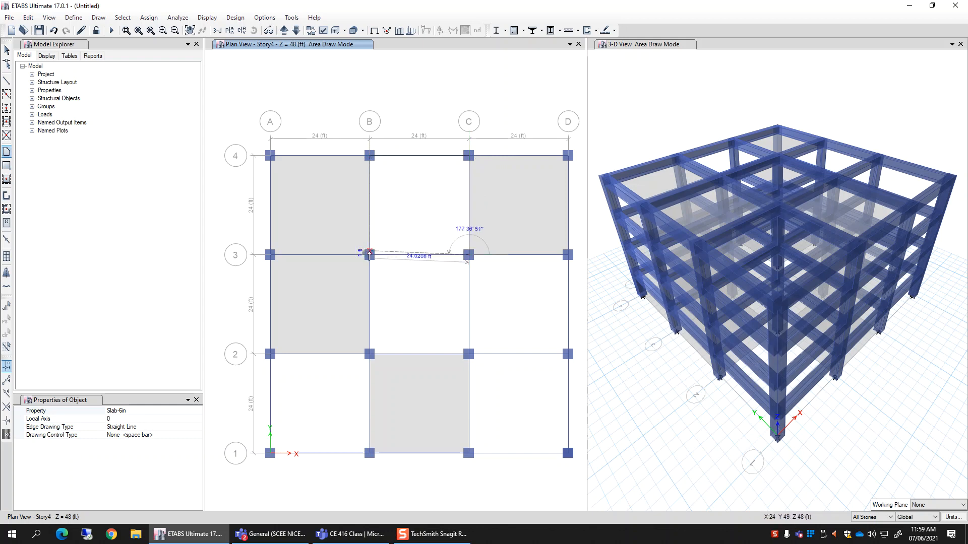
pyautogui.click(370, 255)
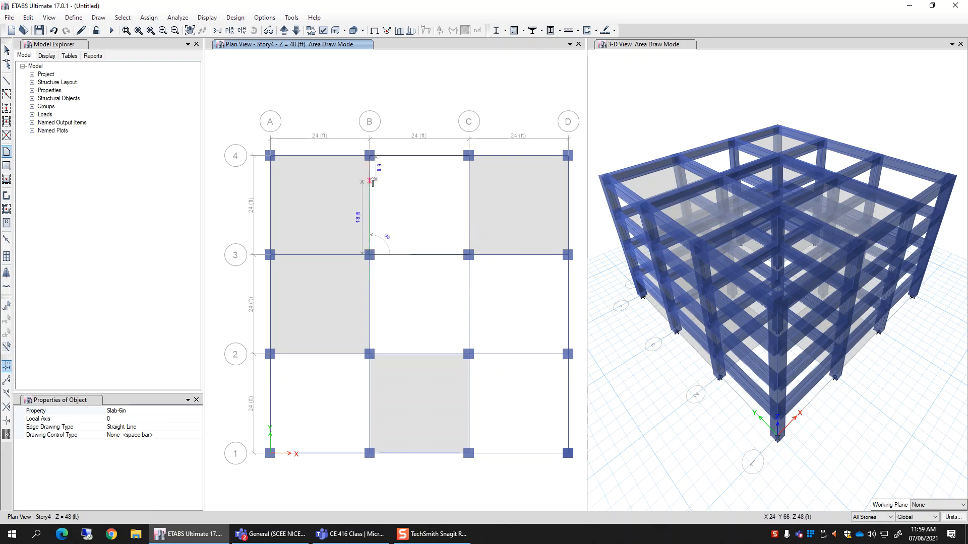
pyautogui.press('Return')
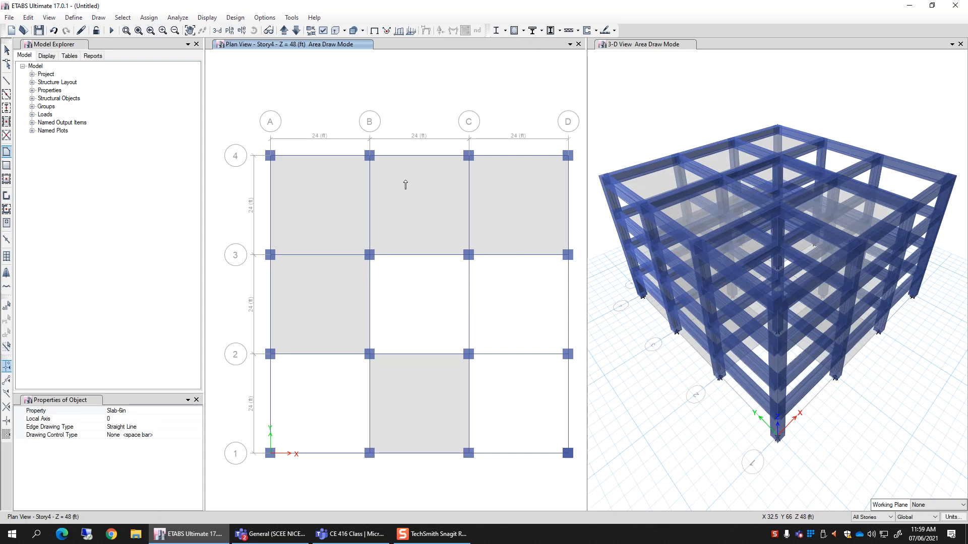
pyautogui.click(6, 51)
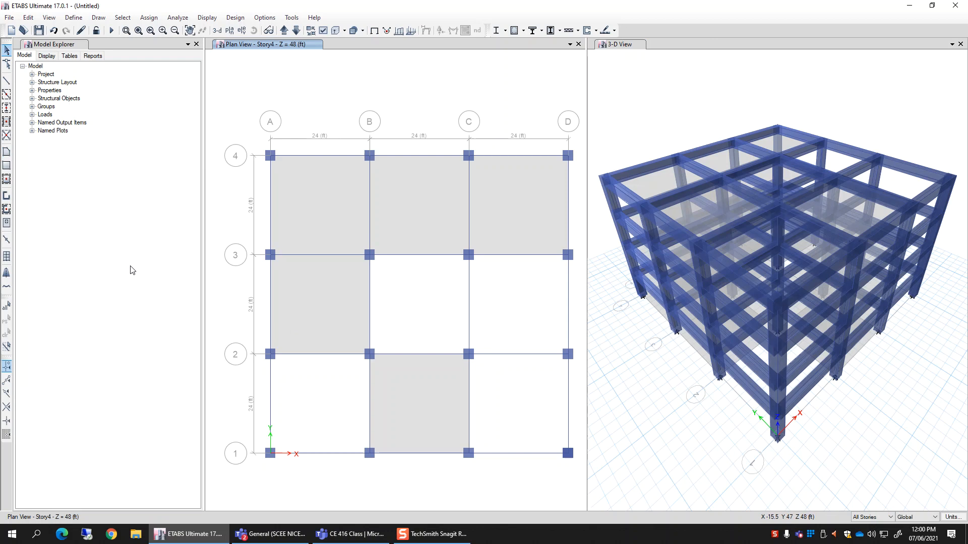
# Step: Use Quick Draw Floor with Slab-6in to fill bays B-C/2-3, C-D/2-3, C-D/1-2 and A-B/1-2, and exit drawing
pyautogui.click(6, 179)
pyautogui.click(423, 311)
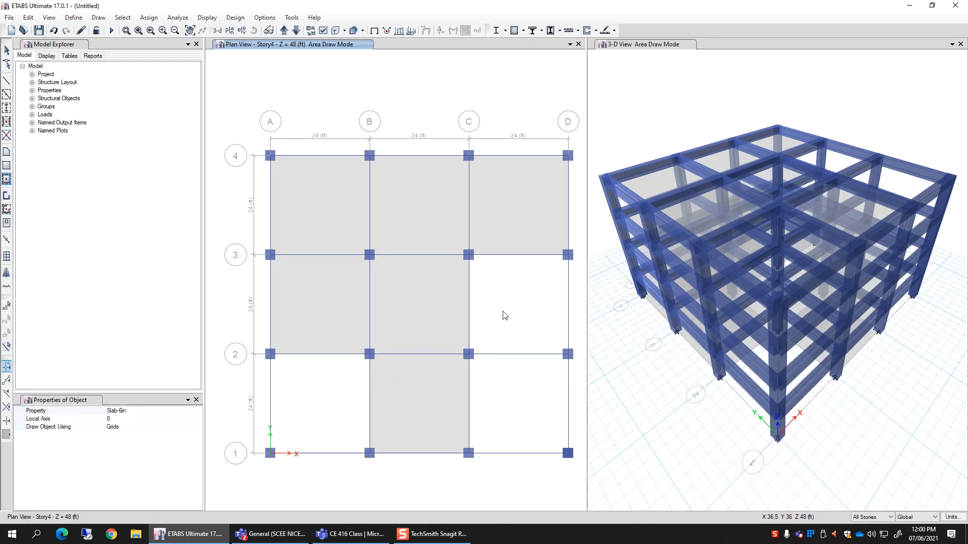
pyautogui.click(505, 316)
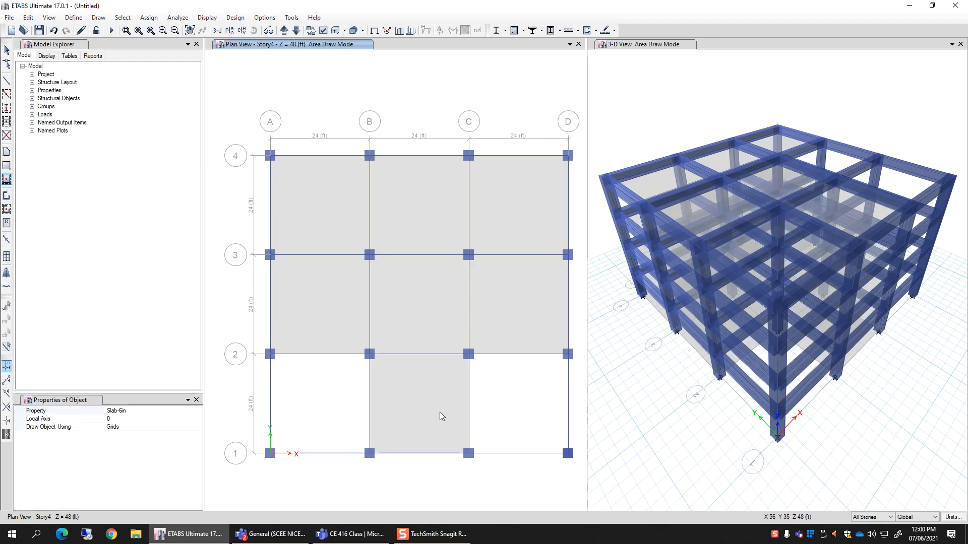
pyautogui.click(490, 427)
pyautogui.click(303, 416)
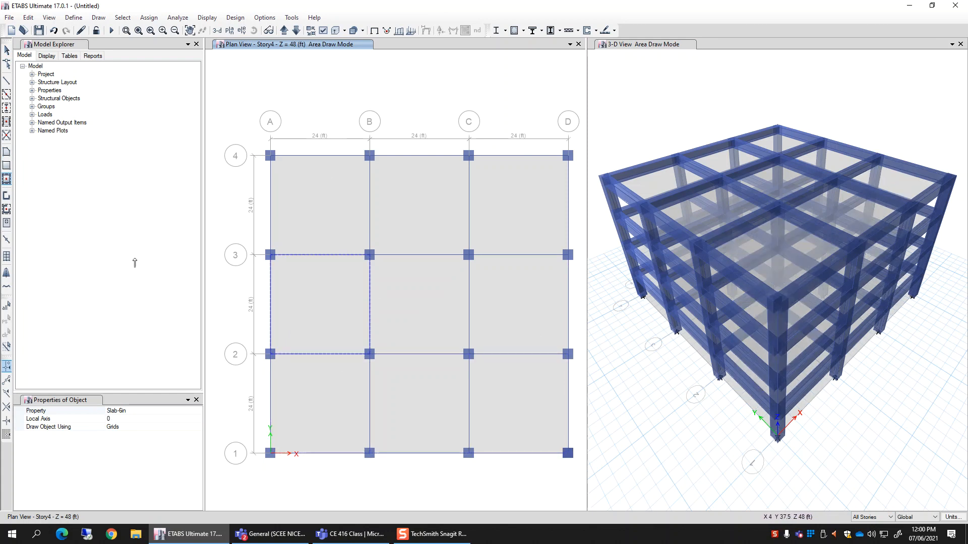
pyautogui.click(7, 50)
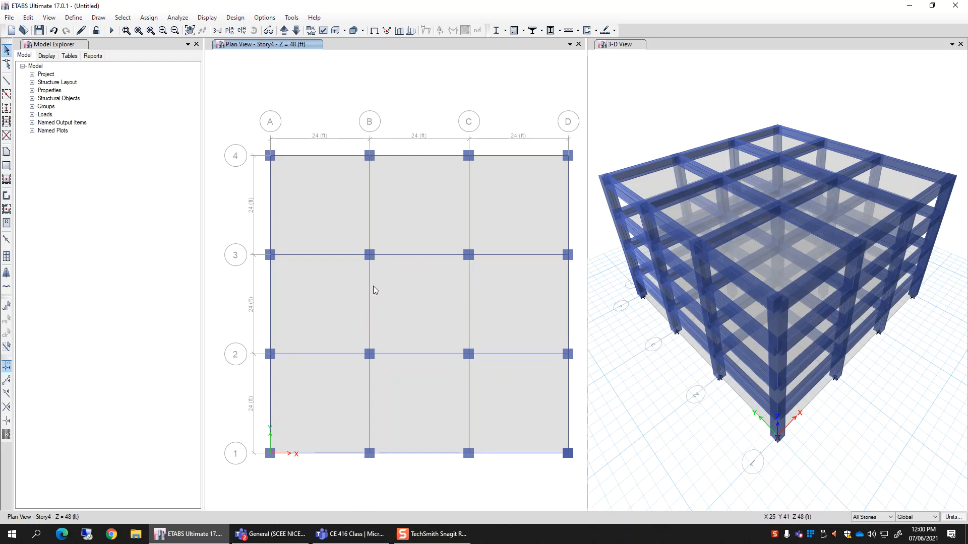
# Step: With All Stories scope, draw Wall-8in pier walls along grid 3 from B to C and along grid C from 3 to 2
pyautogui.click(6, 197)
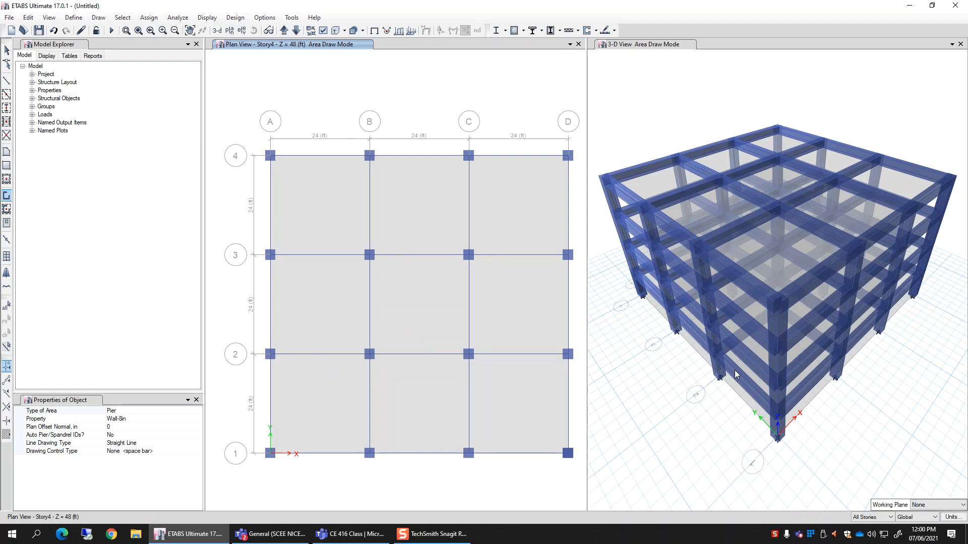
pyautogui.click(866, 520)
pyautogui.click(870, 520)
pyautogui.click(134, 421)
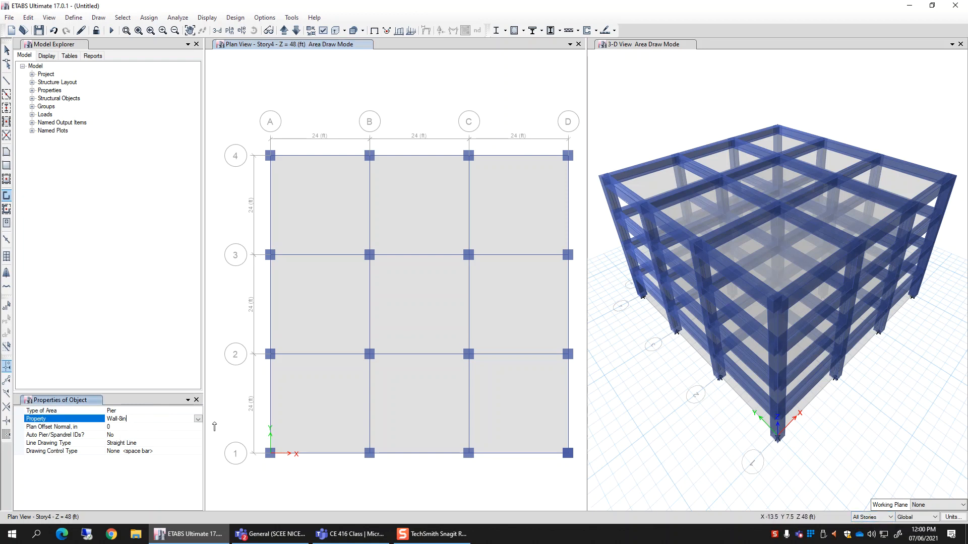
pyautogui.click(198, 419)
pyautogui.click(198, 420)
pyautogui.click(369, 256)
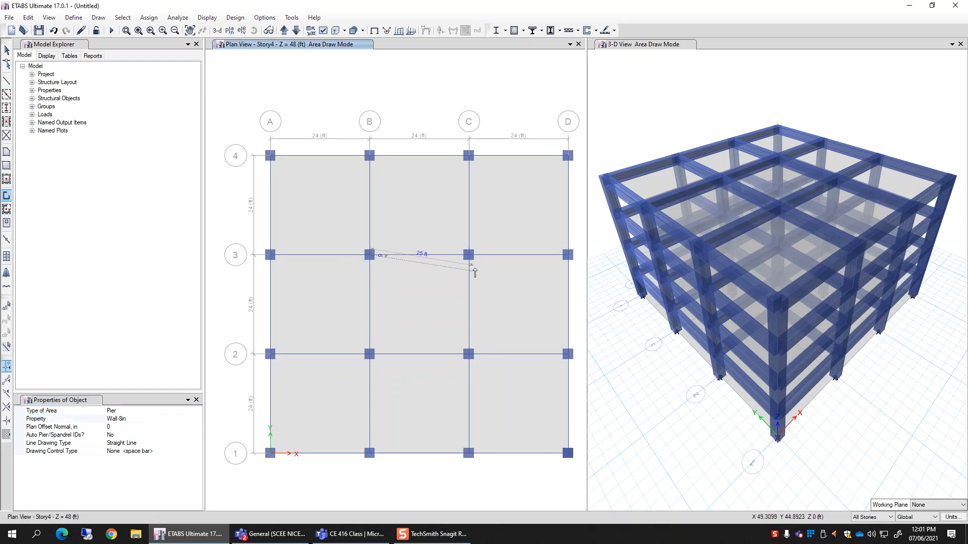
pyautogui.click(469, 255)
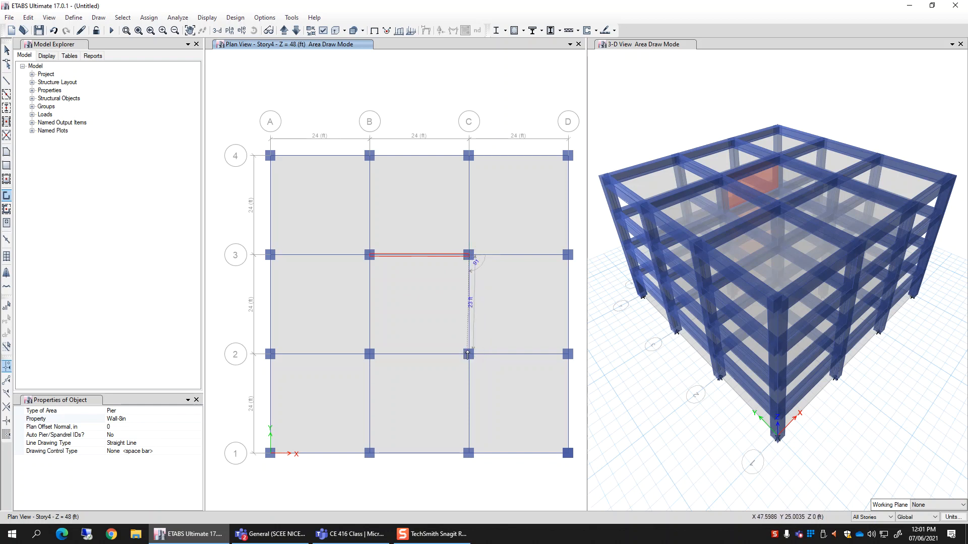
pyautogui.click(468, 354)
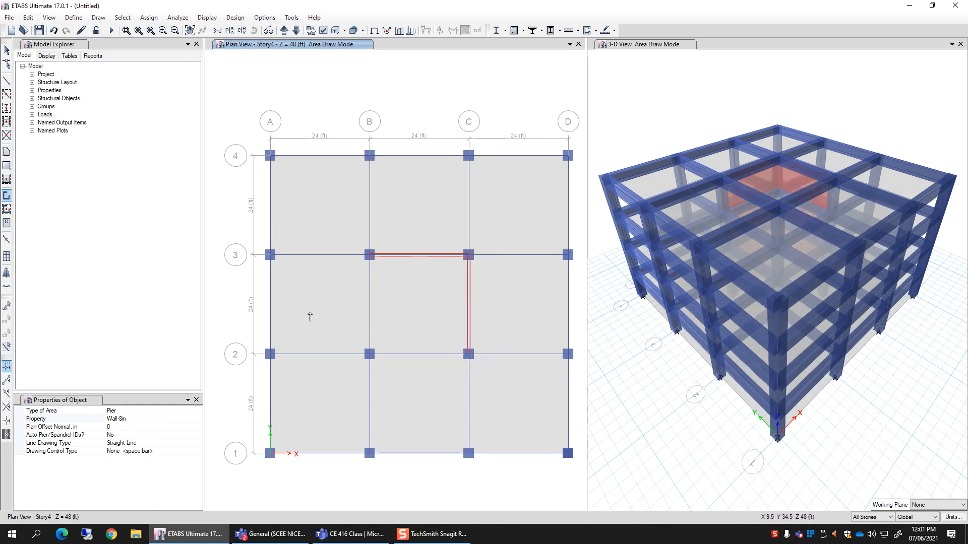
# Step: Draw Wall-8in pier walls along grid B from 3 to 2 and grid 2 from B to C, and leave the drawing mode
pyautogui.click(370, 255)
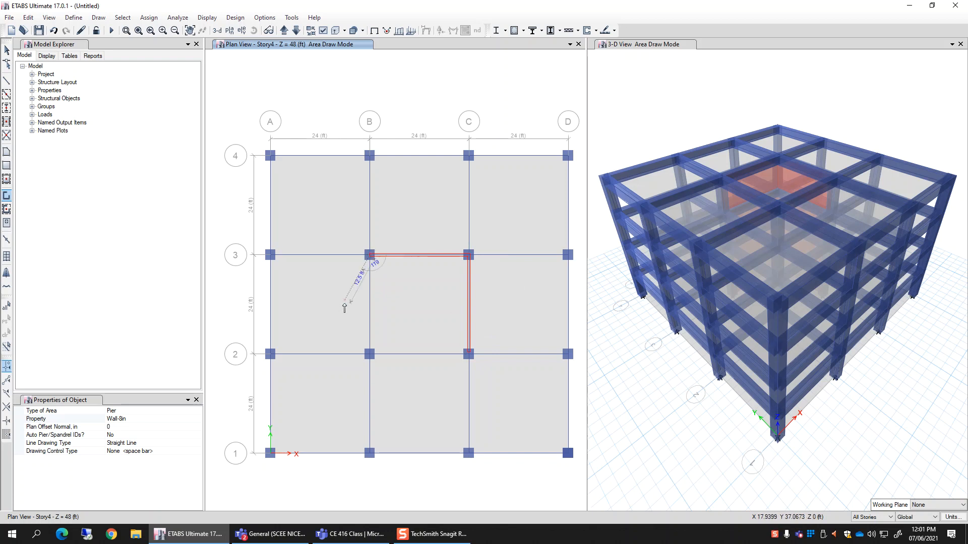
pyautogui.doubleClick(370, 354)
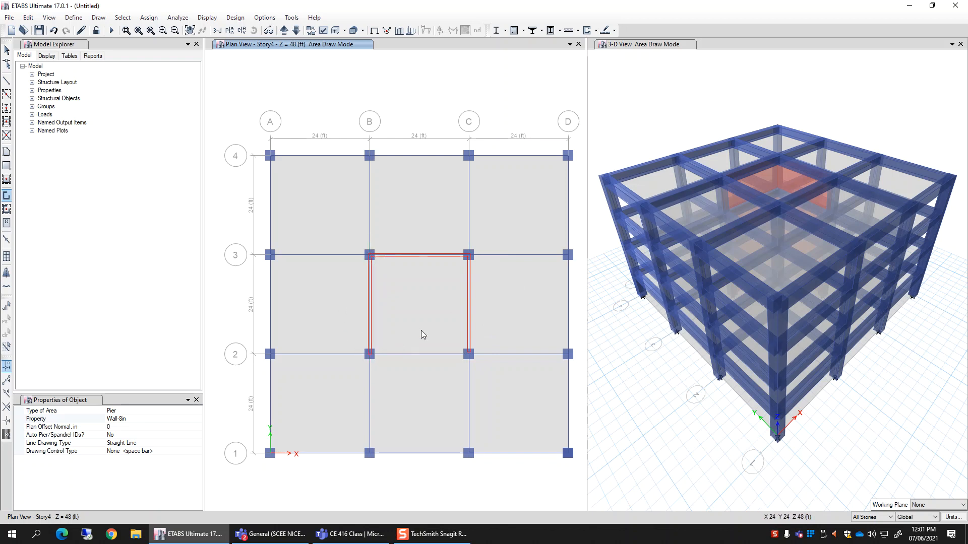
pyautogui.click(369, 355)
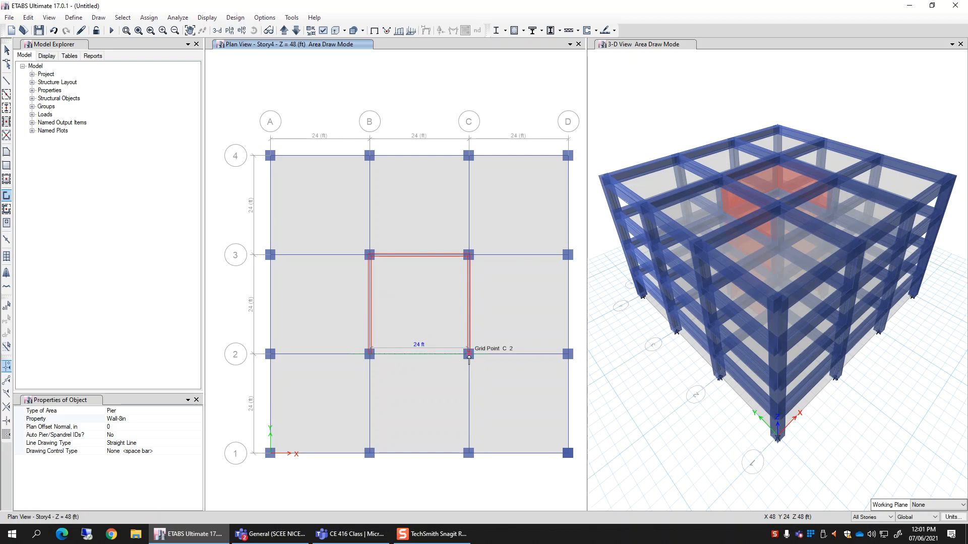
pyautogui.doubleClick(469, 354)
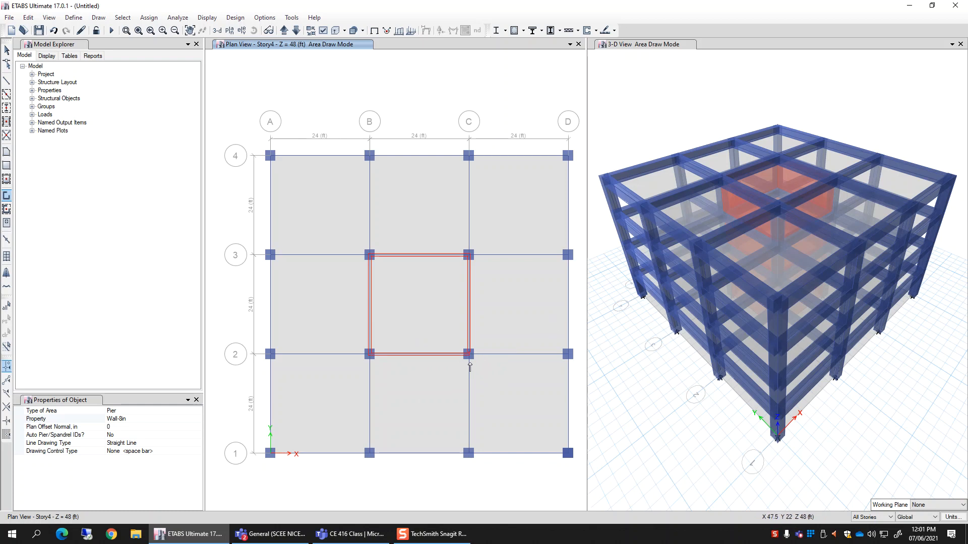
pyautogui.scroll(3, 470, 366)
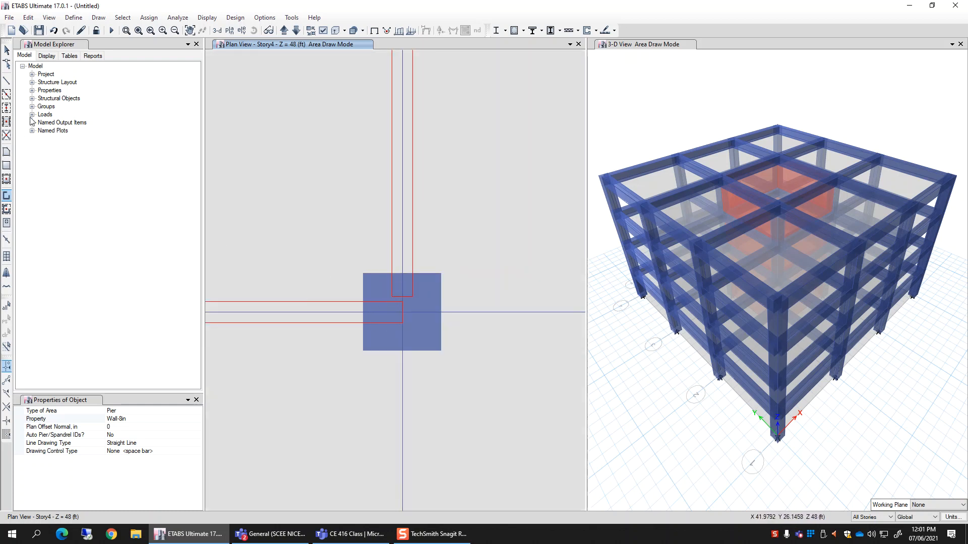
pyautogui.click(7, 50)
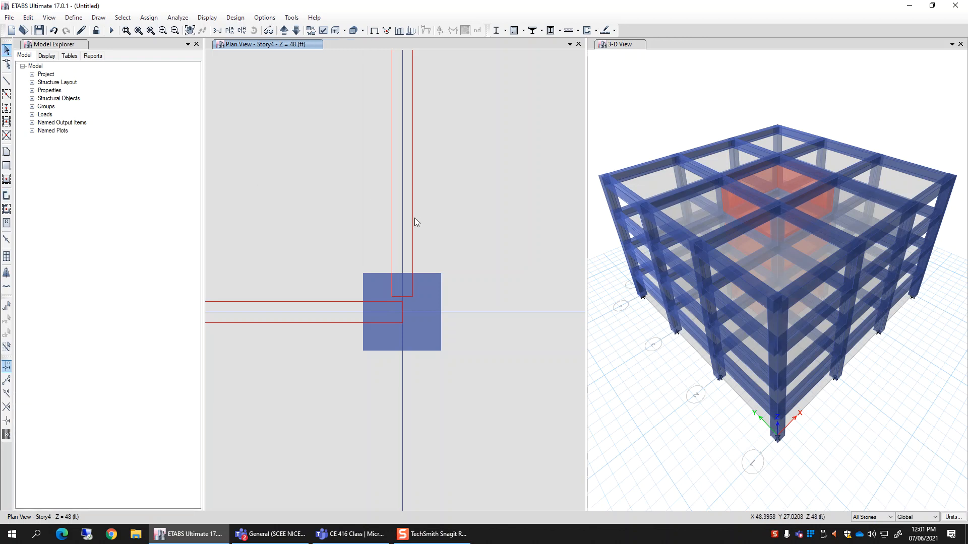
# Step: Select the floor in bay C-D/2-3 with All Stories scope, deselect and reselect it, and clear the selection
pyautogui.click(411, 219)
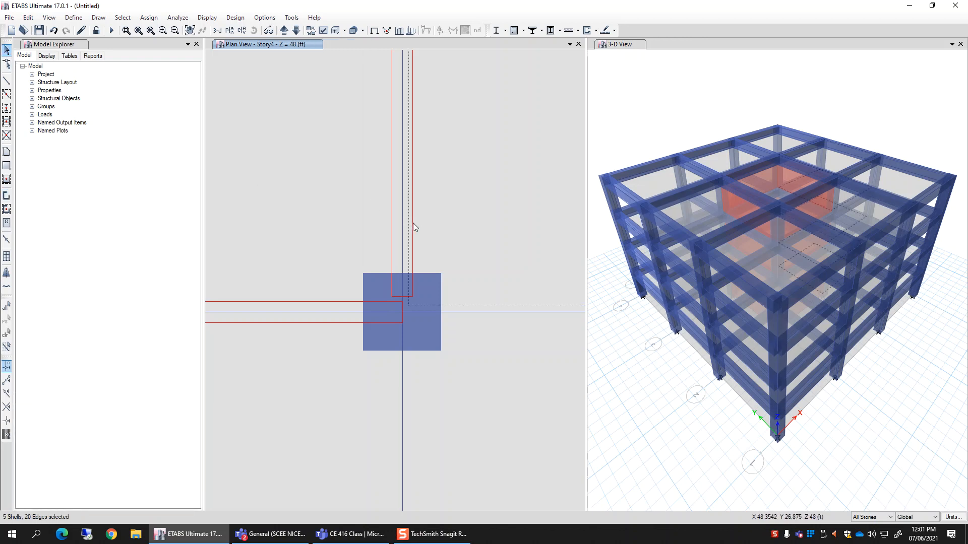
pyautogui.scroll(-5, 492, 310)
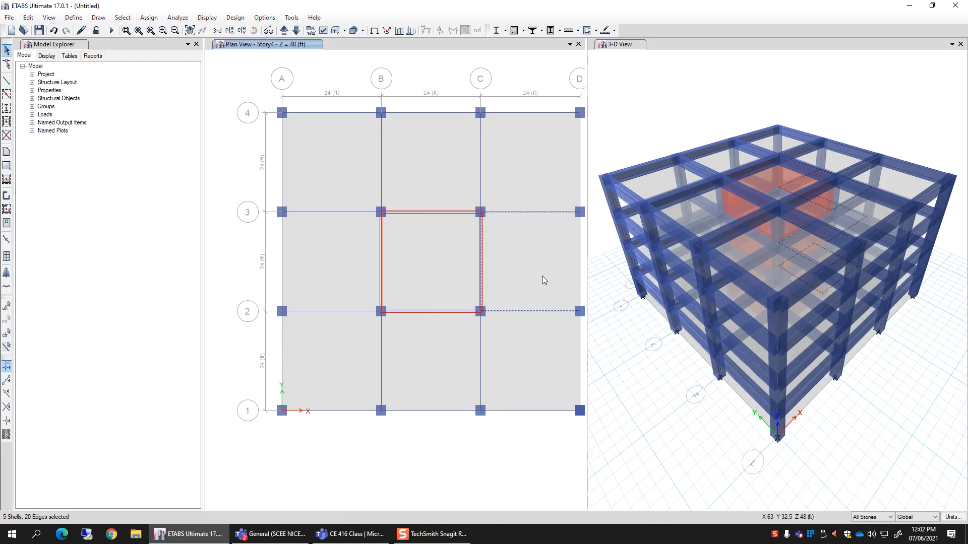
pyautogui.click(862, 518)
pyautogui.click(858, 521)
pyautogui.click(865, 520)
pyautogui.click(871, 521)
pyautogui.click(550, 274)
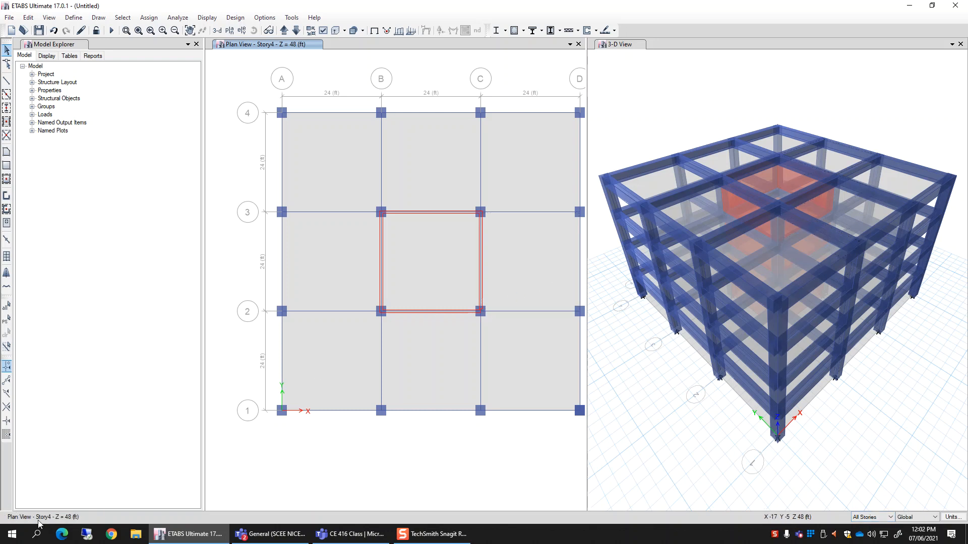
pyautogui.click(515, 289)
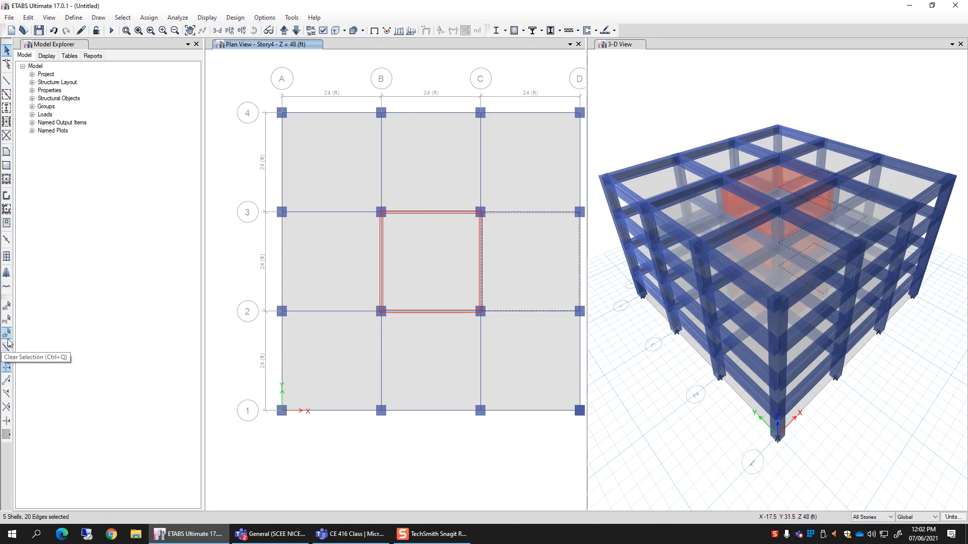
pyautogui.click(8, 335)
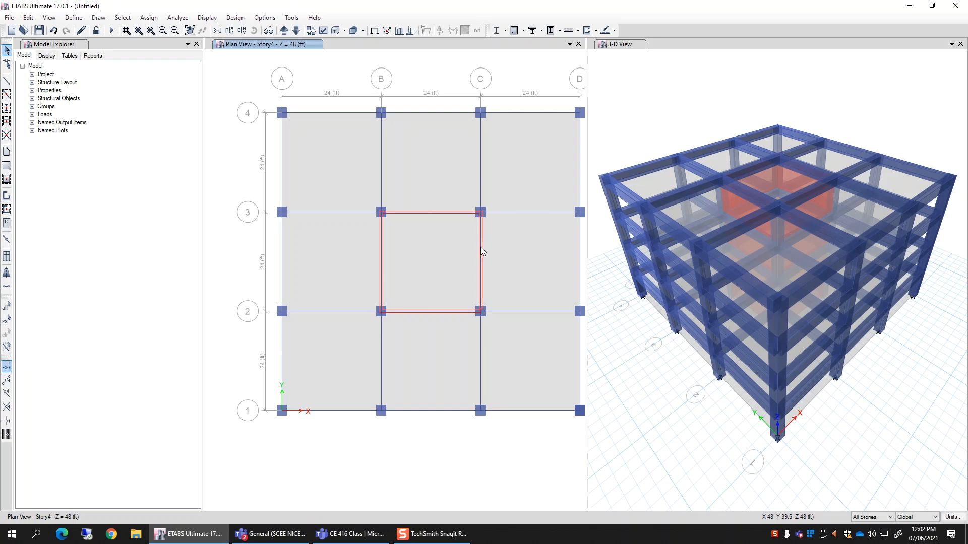
# Step: Inspect the wall junction at grid C-2 and switch the plan window to the elevation along grid line C
pyautogui.scroll(5, 480, 309)
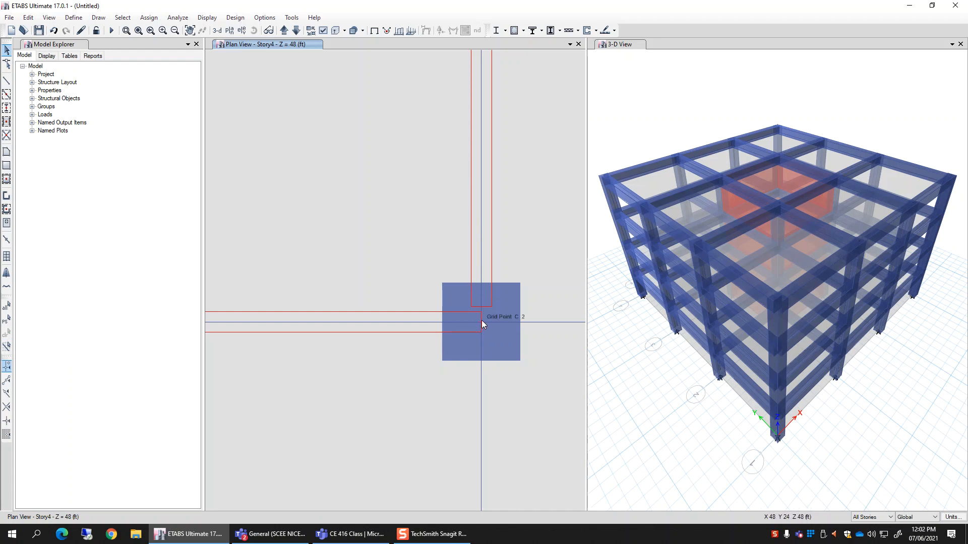
pyautogui.scroll(-3, 525, 291)
pyautogui.moveTo(529, 209); pyautogui.dragTo(423, 455, button='middle')
pyautogui.scroll(-6, 465, 337)
pyautogui.scroll(3, 474, 349)
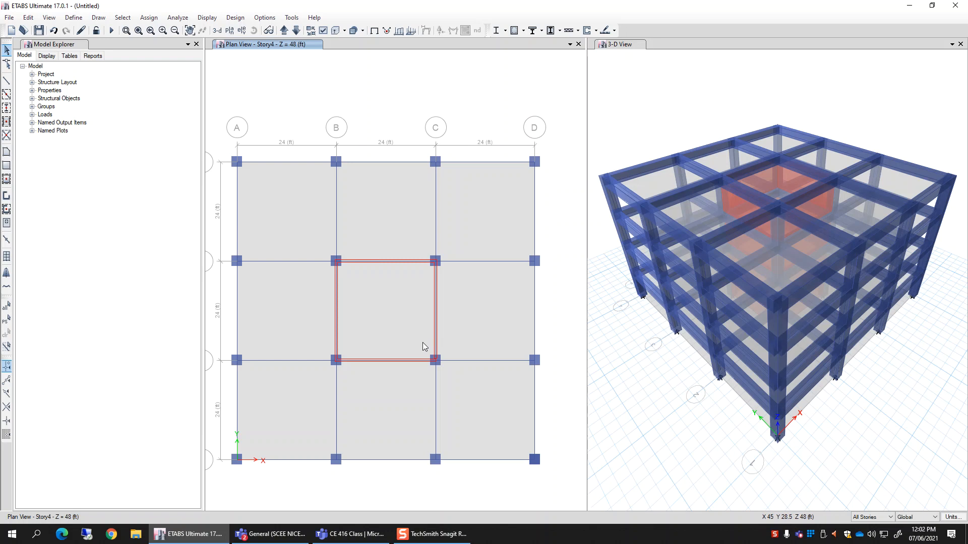
pyautogui.click(240, 31)
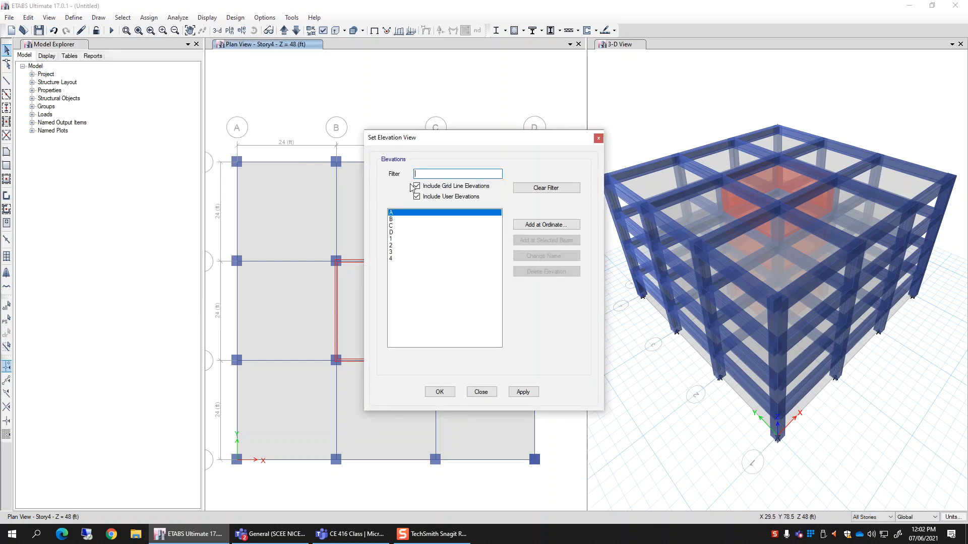
pyautogui.click(399, 225)
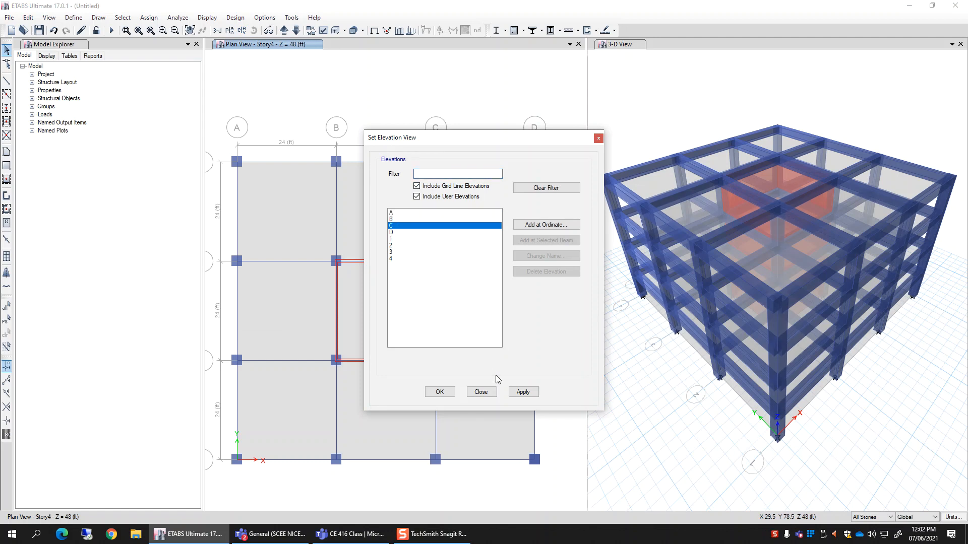
pyautogui.click(514, 393)
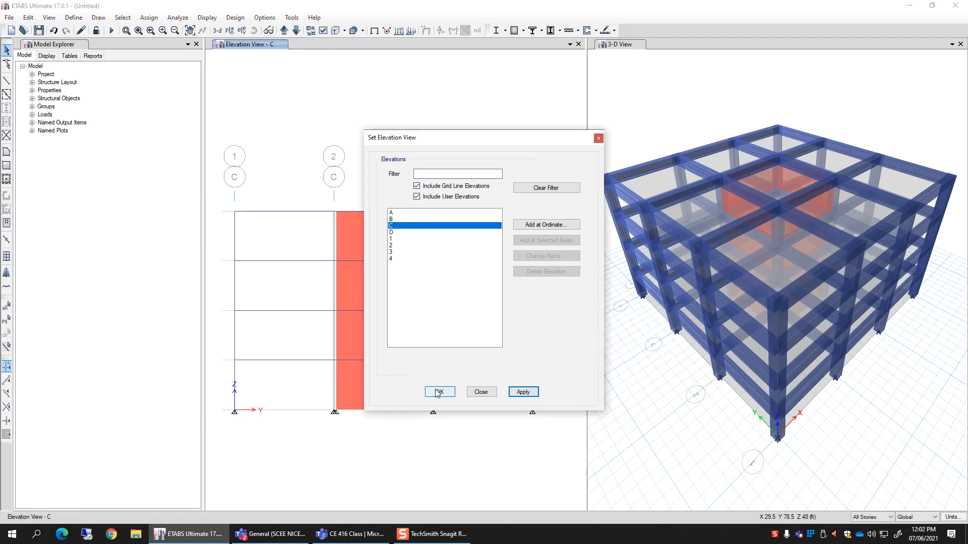
pyautogui.click(439, 392)
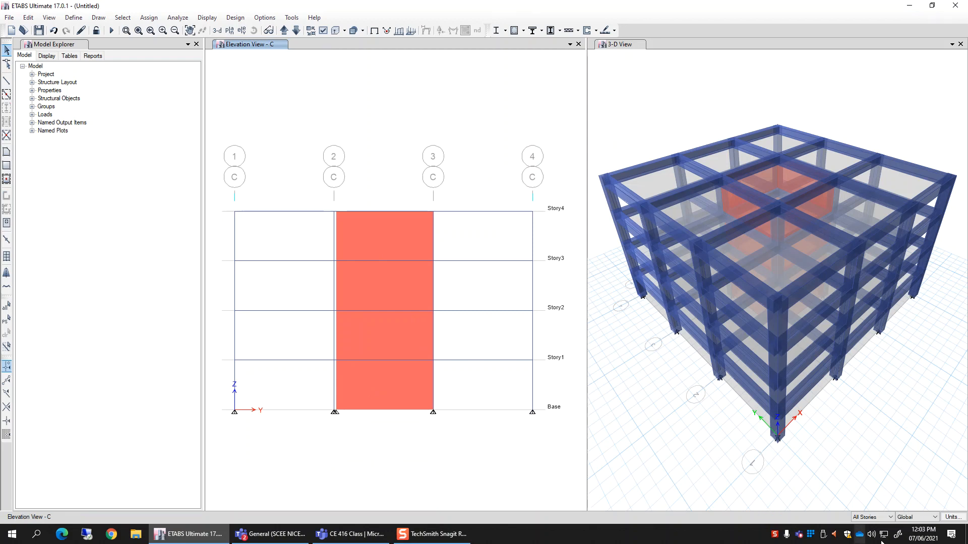
# Step: Set the drawing scope to One Story and delete the four wall panels between grids 2 and 3 on elevation C
pyautogui.click(872, 528)
pyautogui.click(395, 385)
pyautogui.click(395, 320)
pyautogui.click(399, 275)
pyautogui.click(398, 240)
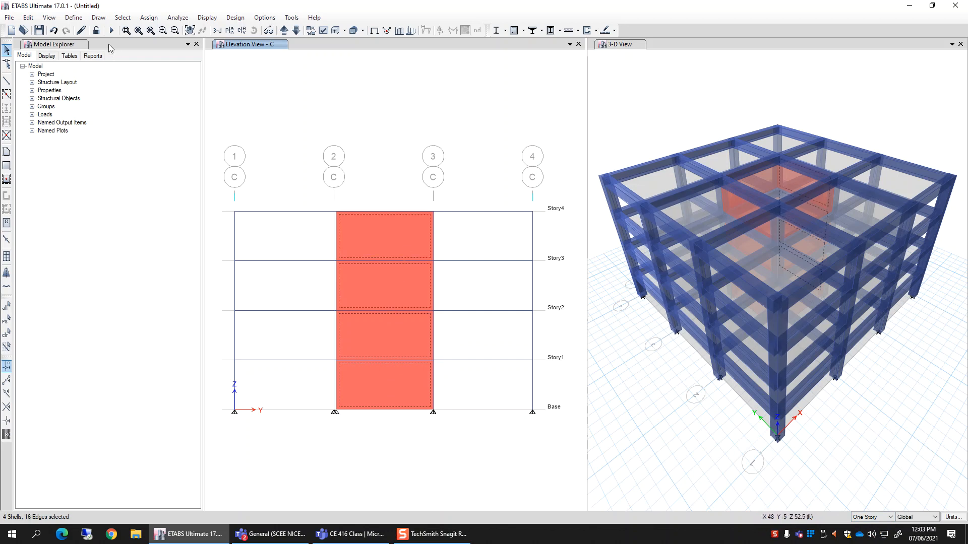
pyautogui.click(32, 18)
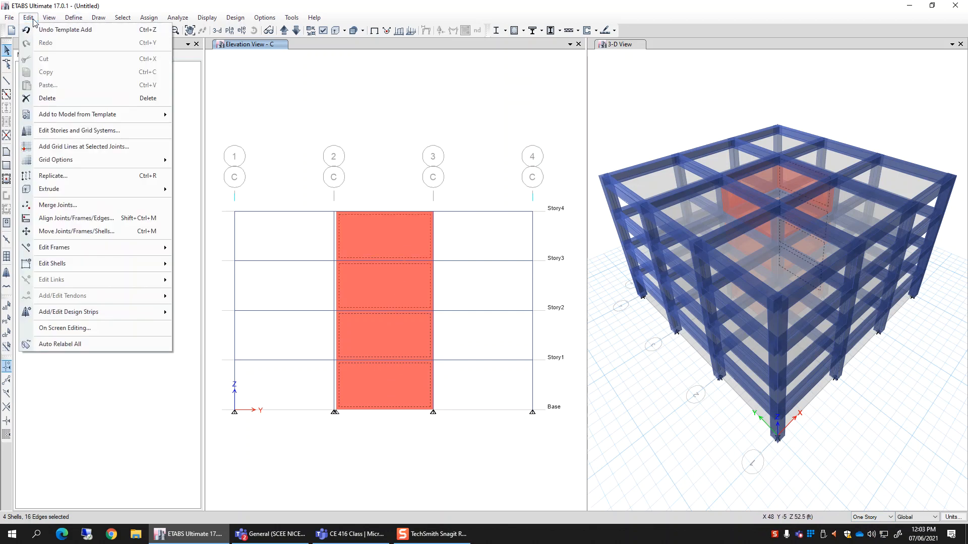
pyautogui.click(75, 98)
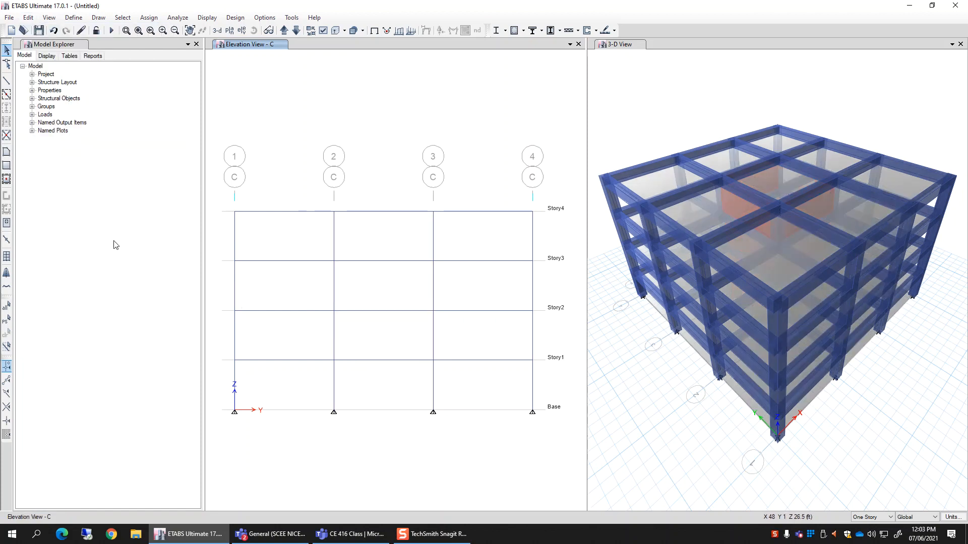
# Step: Quick-draw Wall-8in panels between grids 2 and 3 on elevation C, from Story4 down to the Base
pyautogui.click(6, 179)
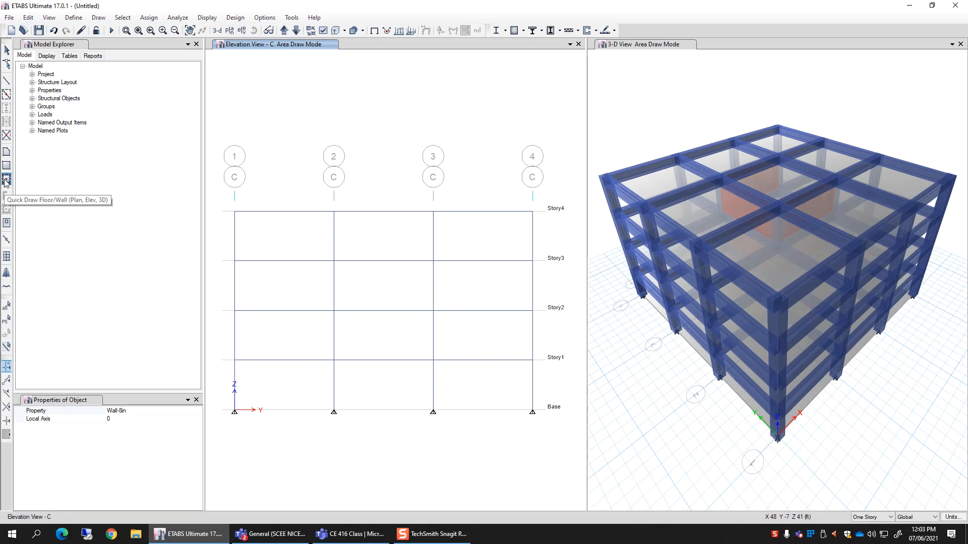
pyautogui.click(369, 249)
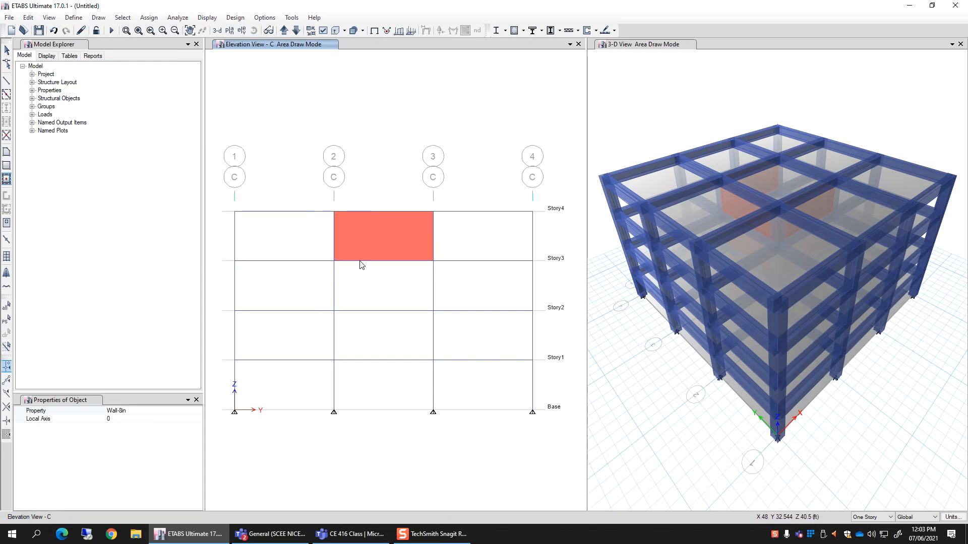
pyautogui.click(356, 287)
pyautogui.click(356, 338)
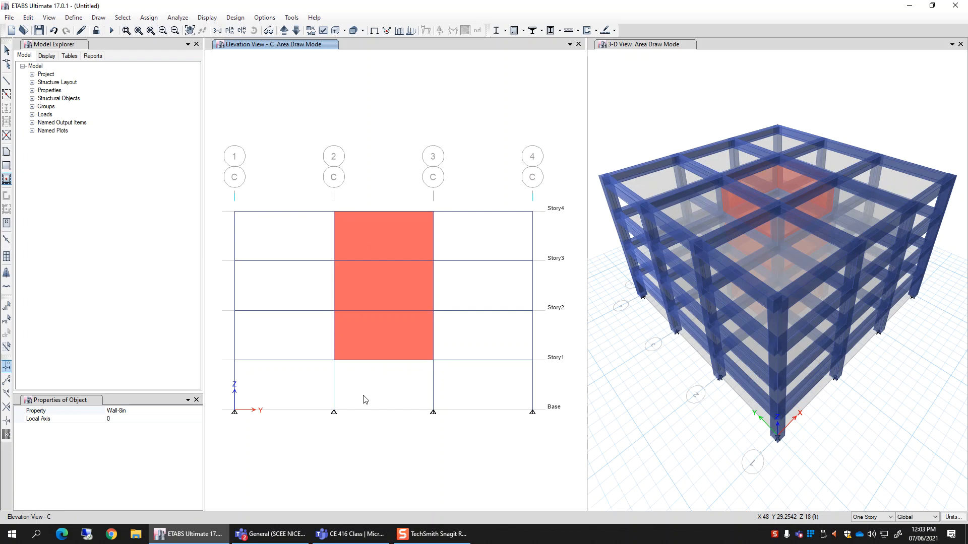
pyautogui.click(364, 397)
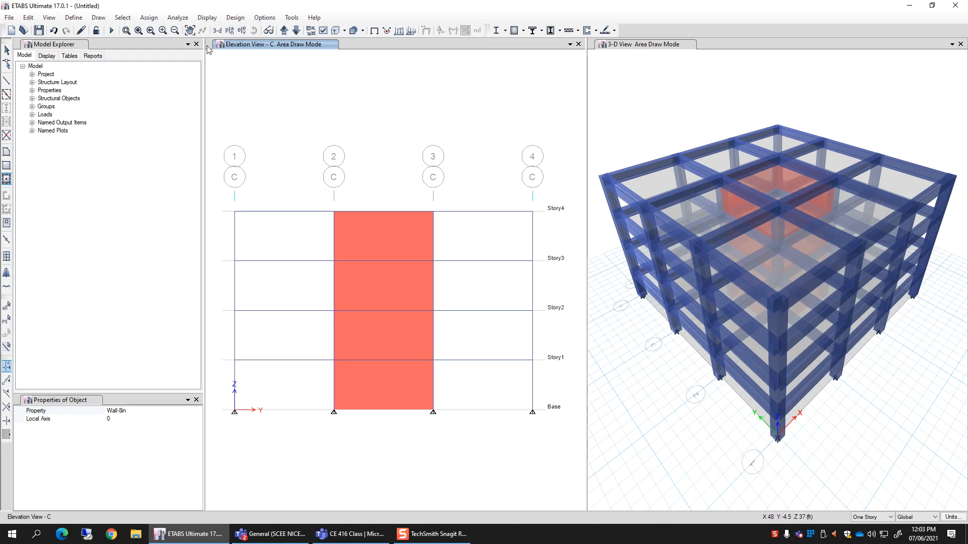
# Step: Return to the Story4 plan view and examine the wall corner at grid intersection C-2
pyautogui.click(229, 30)
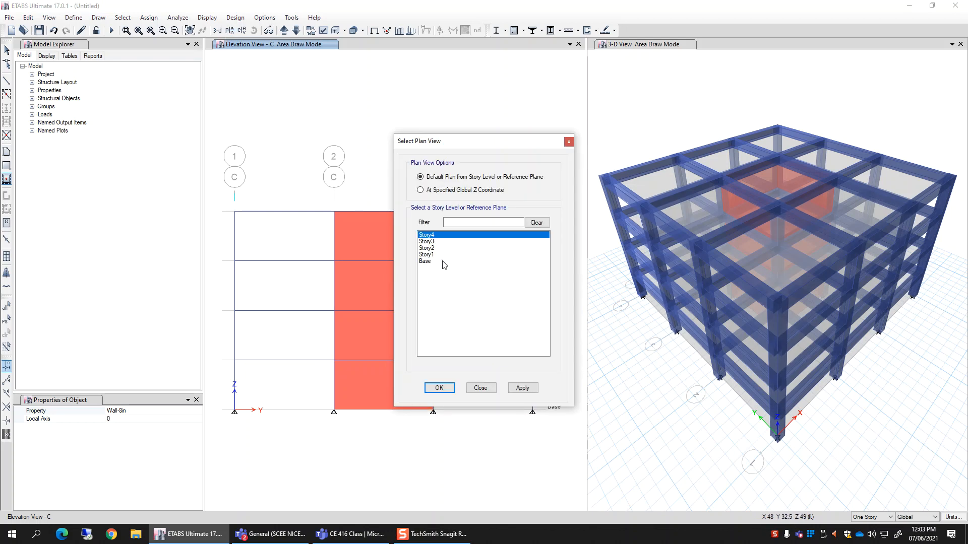
pyautogui.click(524, 389)
pyautogui.click(439, 388)
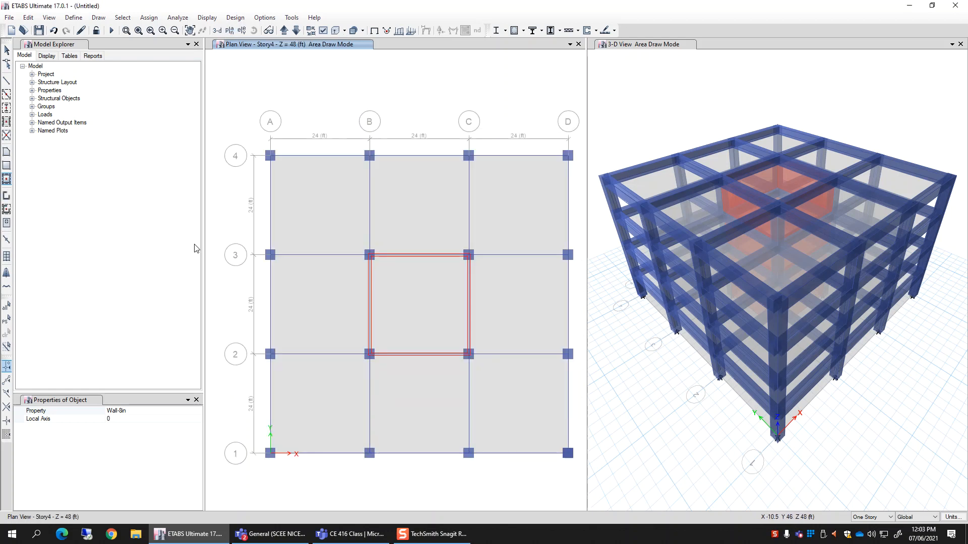
pyautogui.moveTo(439, 328); pyautogui.dragTo(513, 384)
pyautogui.click(126, 31)
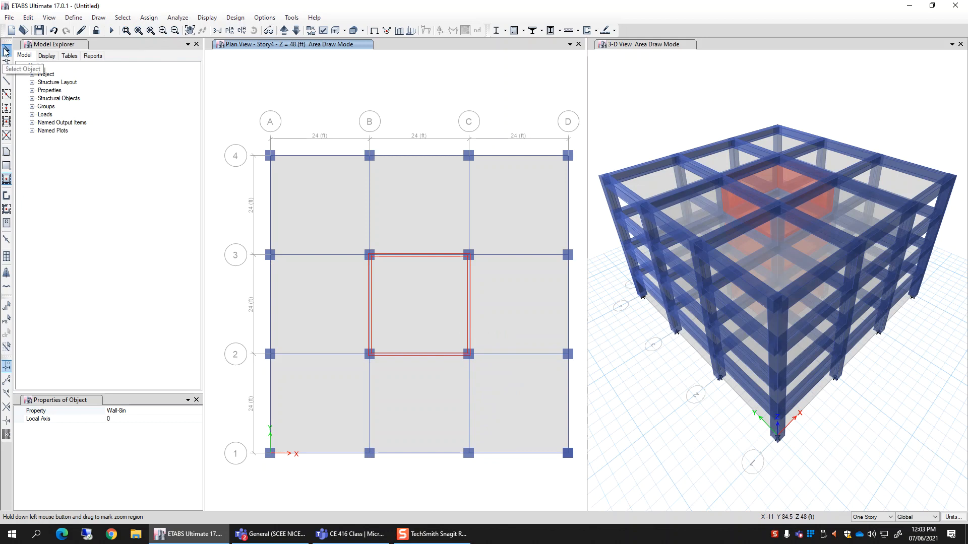
pyautogui.click(6, 51)
pyautogui.click(126, 31)
pyautogui.moveTo(413, 311); pyautogui.dragTo(522, 399)
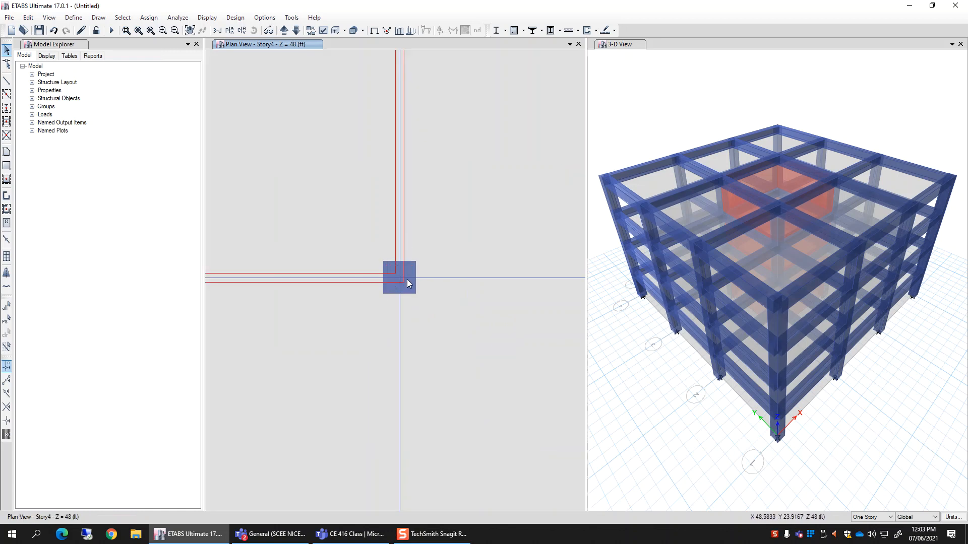
pyautogui.scroll(-3, 520, 340)
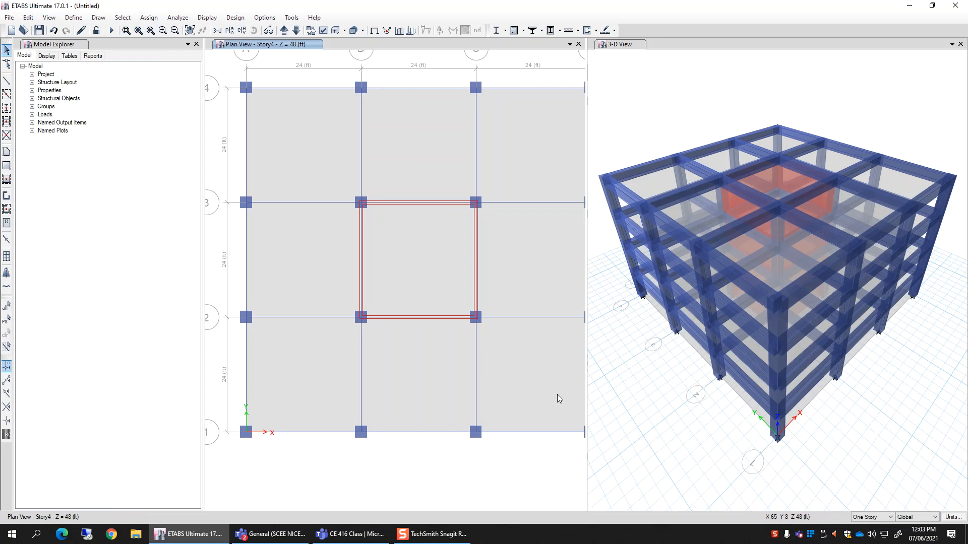
pyautogui.scroll(-3, 557, 394)
pyautogui.scroll(3, 484, 367)
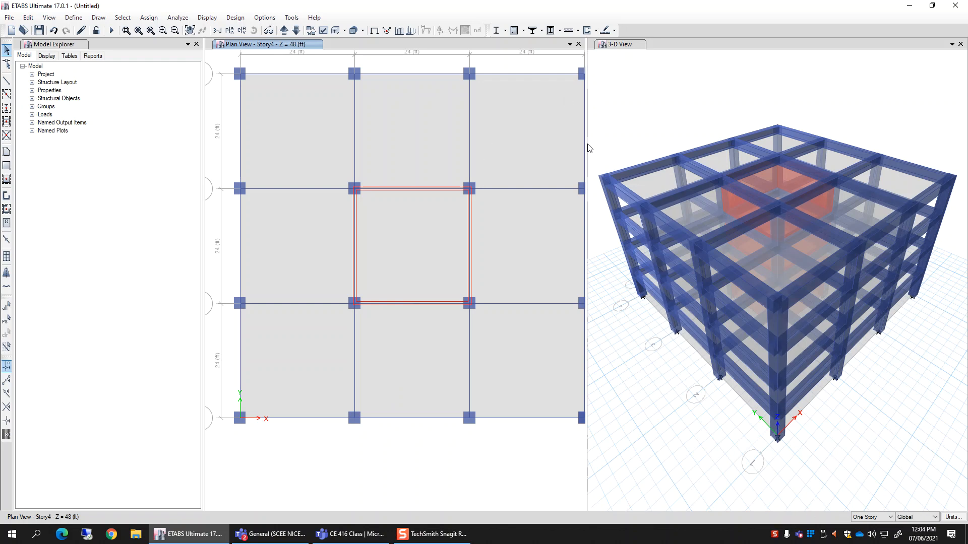
# Step: Enlarge the plan view window and frame the whole Story4 floor plan in it
pyautogui.moveTo(586, 143); pyautogui.dragTo(671, 143)
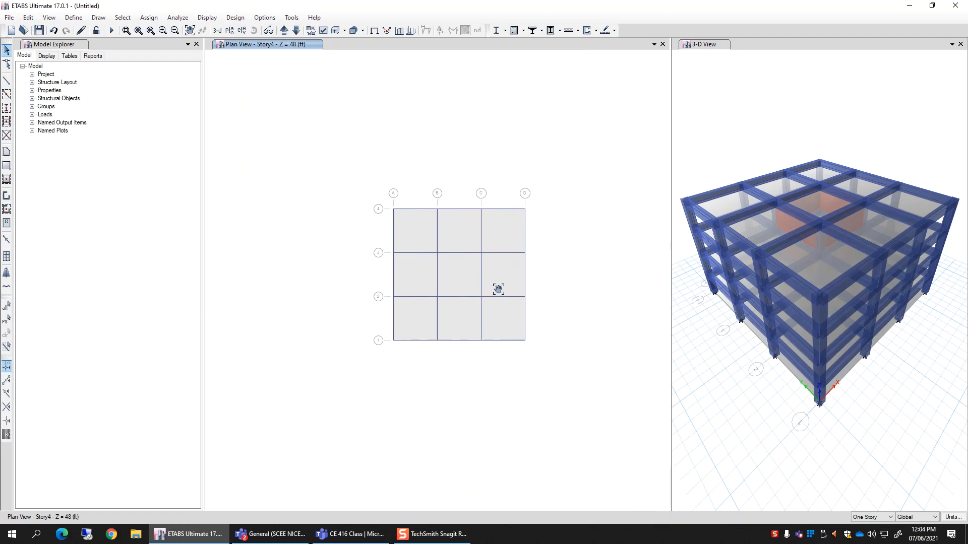
pyautogui.scroll(3, 492, 283)
pyautogui.moveTo(492, 283); pyautogui.dragTo(523, 295, button='middle')
pyautogui.scroll(-3, 523, 295)
pyautogui.moveTo(522, 294); pyautogui.dragTo(540, 335, button='middle')
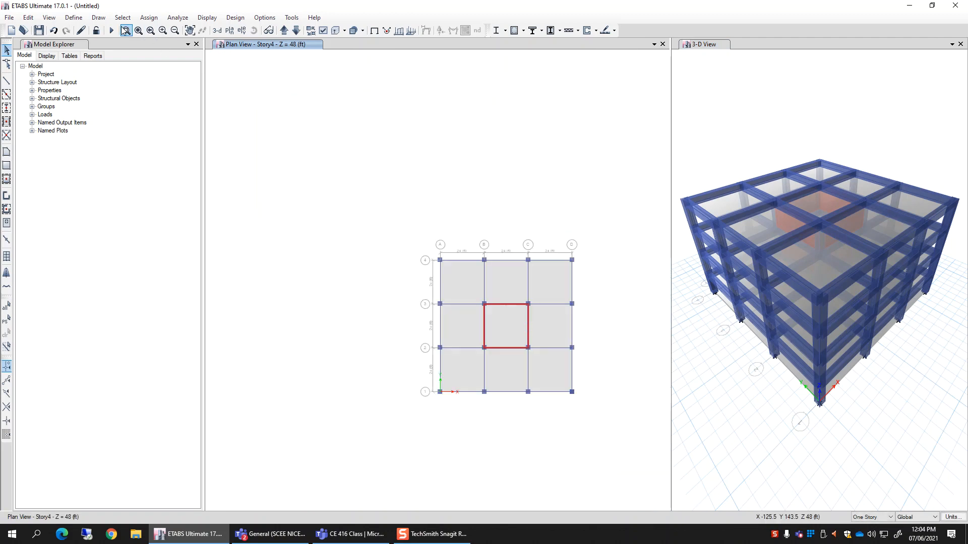
pyautogui.click(126, 31)
pyautogui.moveTo(386, 232); pyautogui.dragTo(612, 445)
pyautogui.moveTo(671, 273); pyautogui.dragTo(611, 270)
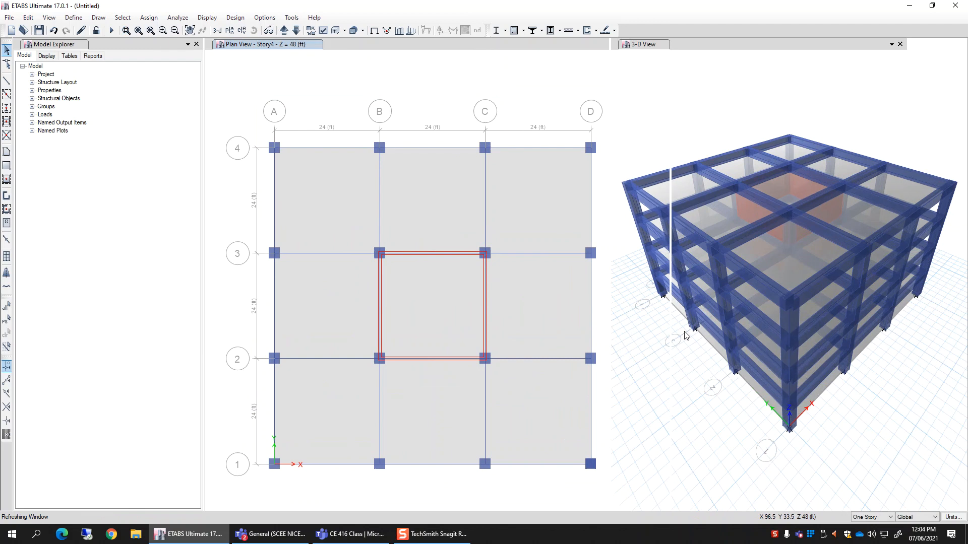
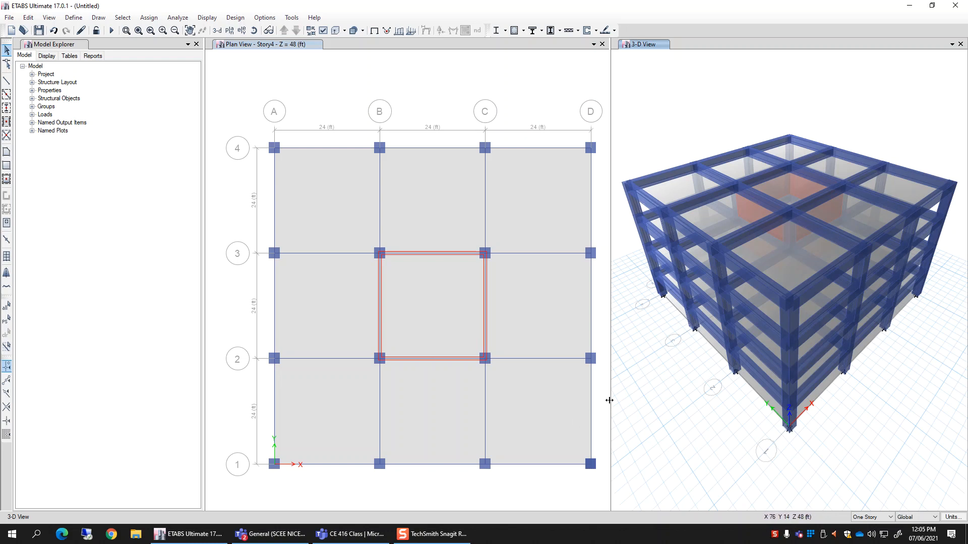
pyautogui.moveTo(609, 405); pyautogui.dragTo(630, 405)
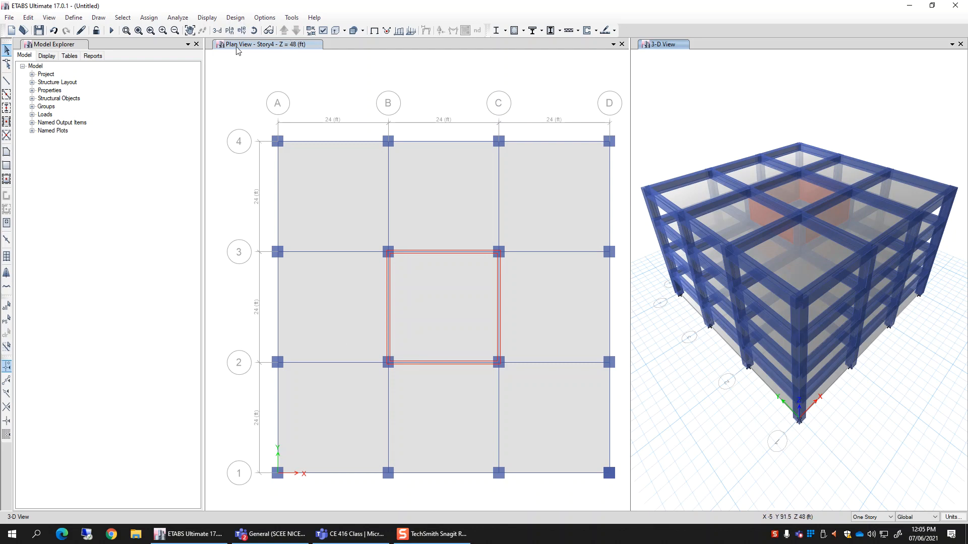
pyautogui.click(230, 31)
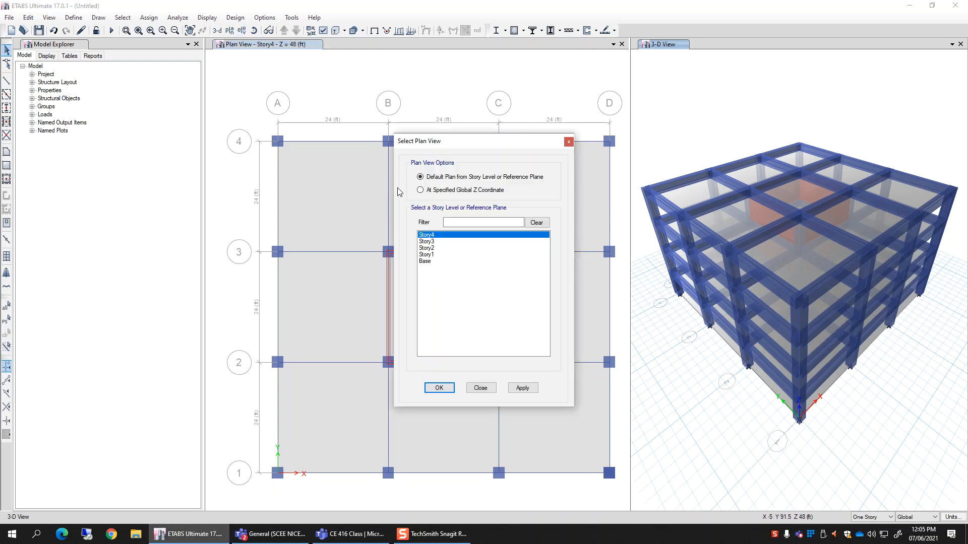
pyautogui.click(430, 262)
pyautogui.click(522, 387)
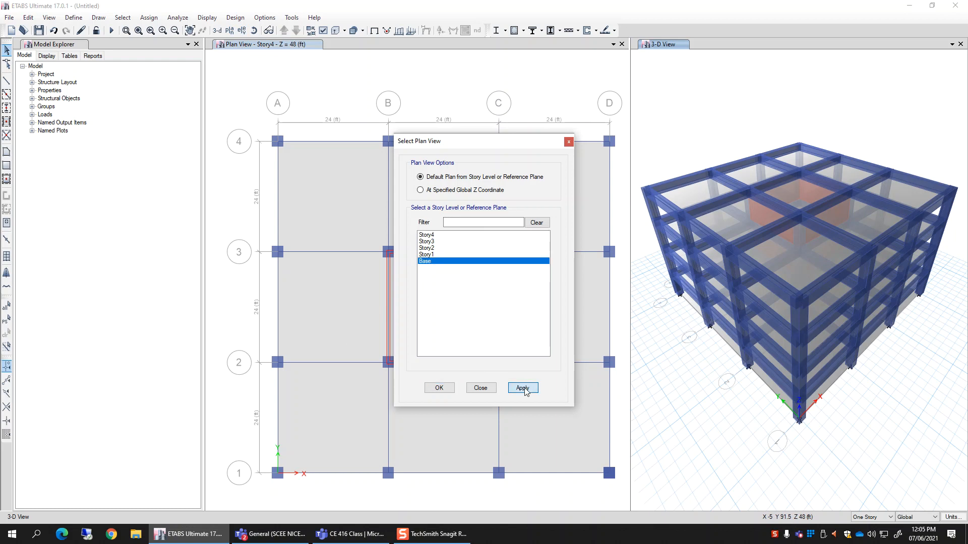
pyautogui.click(439, 388)
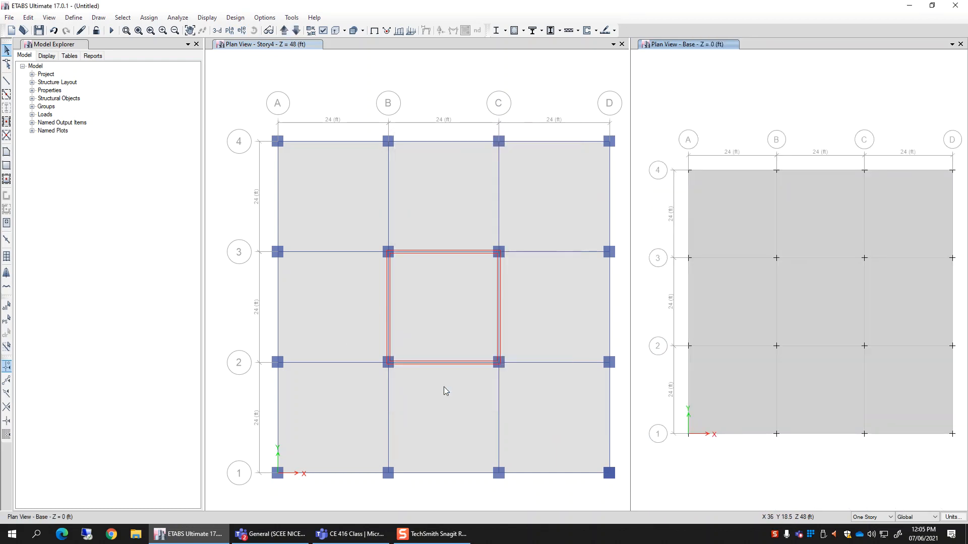
pyautogui.moveTo(763, 78); pyautogui.dragTo(633, 295)
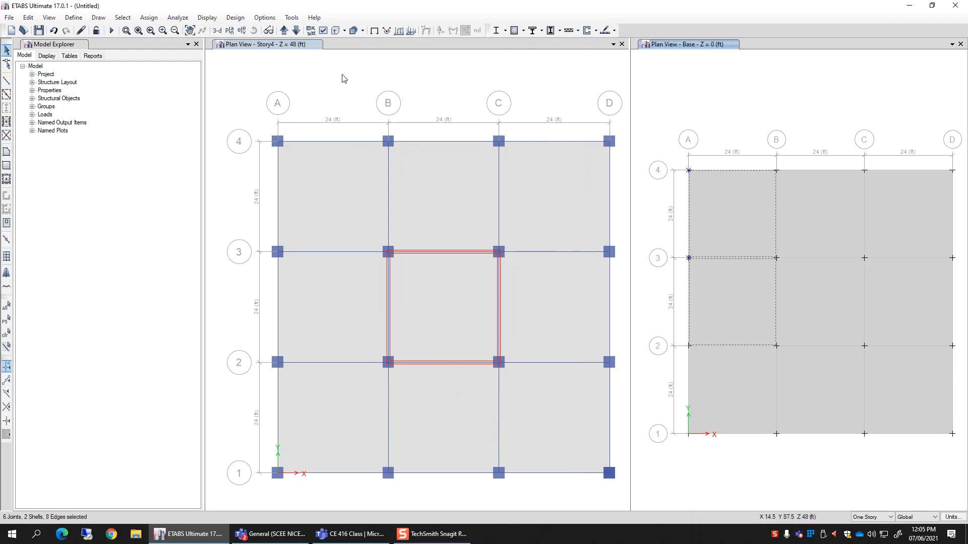
pyautogui.click(217, 30)
# Step: Show the Base level plan in the plan view window beside the 3-D view
pyautogui.click(252, 46)
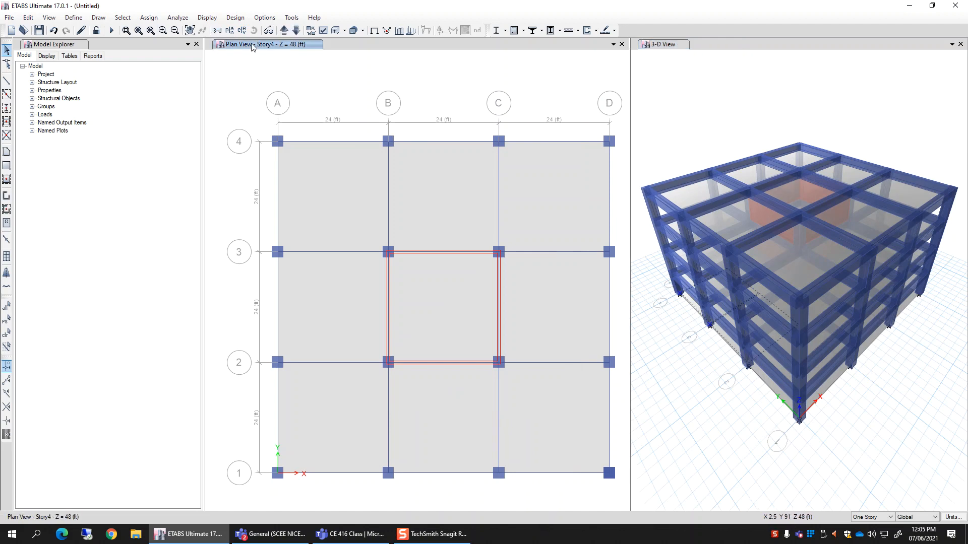
pyautogui.click(230, 30)
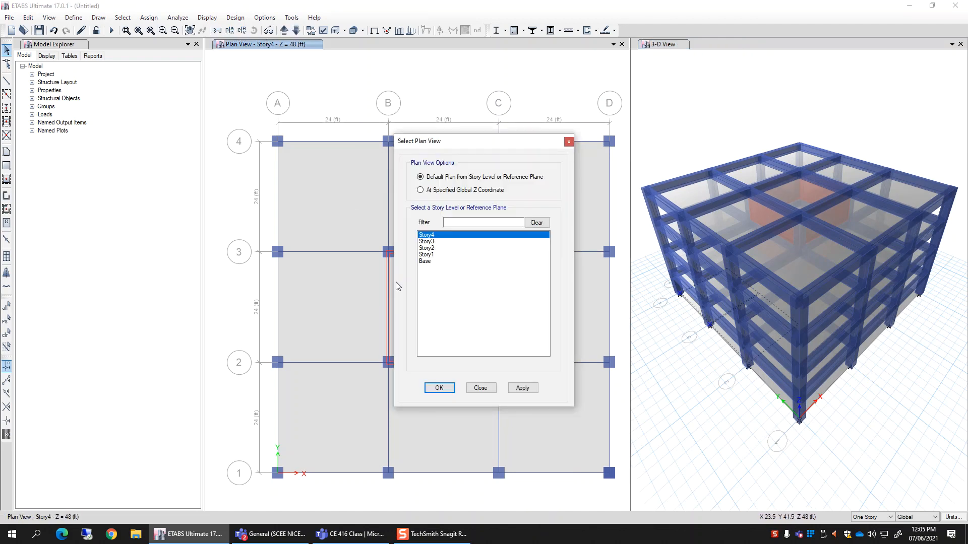
pyautogui.click(449, 262)
pyautogui.click(522, 388)
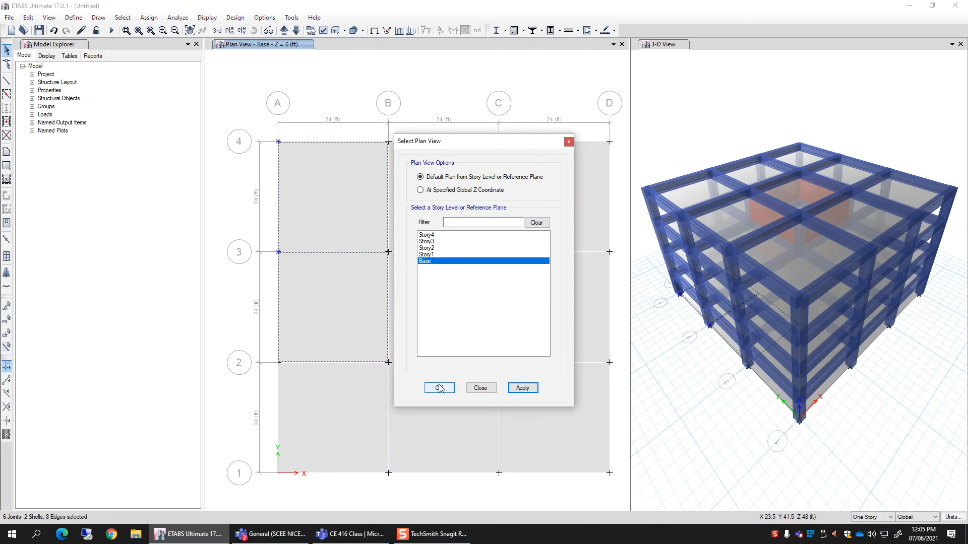
pyautogui.click(439, 388)
pyautogui.click(352, 320)
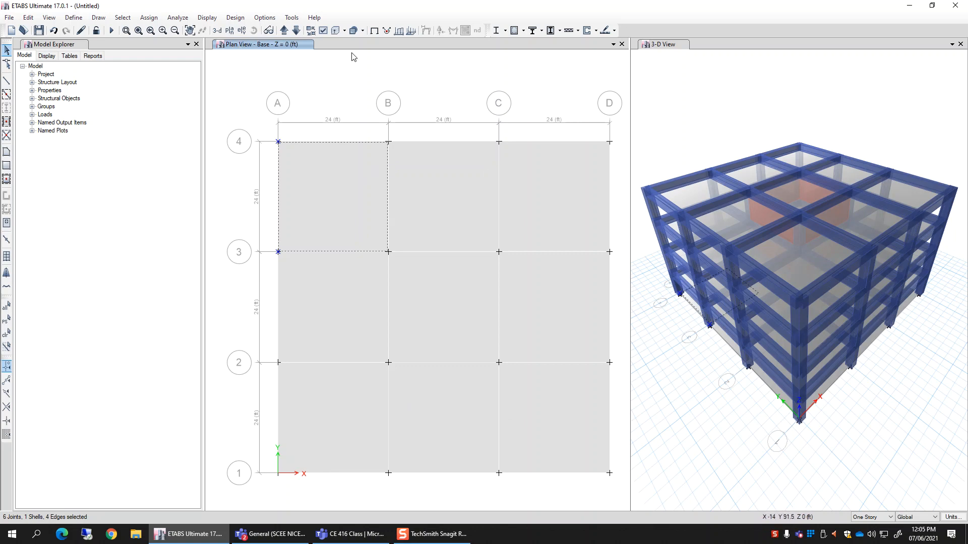
# Step: Rotate the 3-D view to a low side angle showing the core walls and base slab
pyautogui.click(735, 77)
pyautogui.click(253, 30)
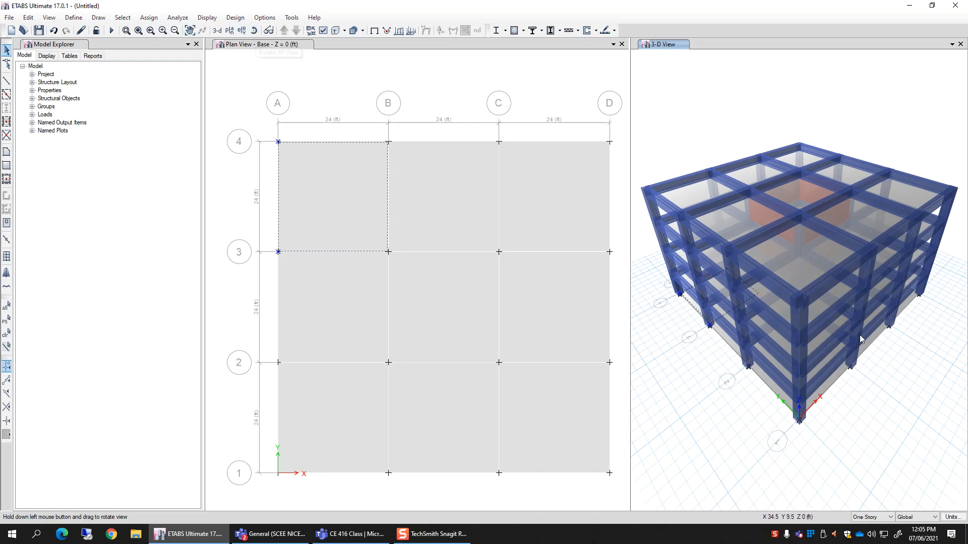
pyautogui.moveTo(905, 373); pyautogui.dragTo(761, 322)
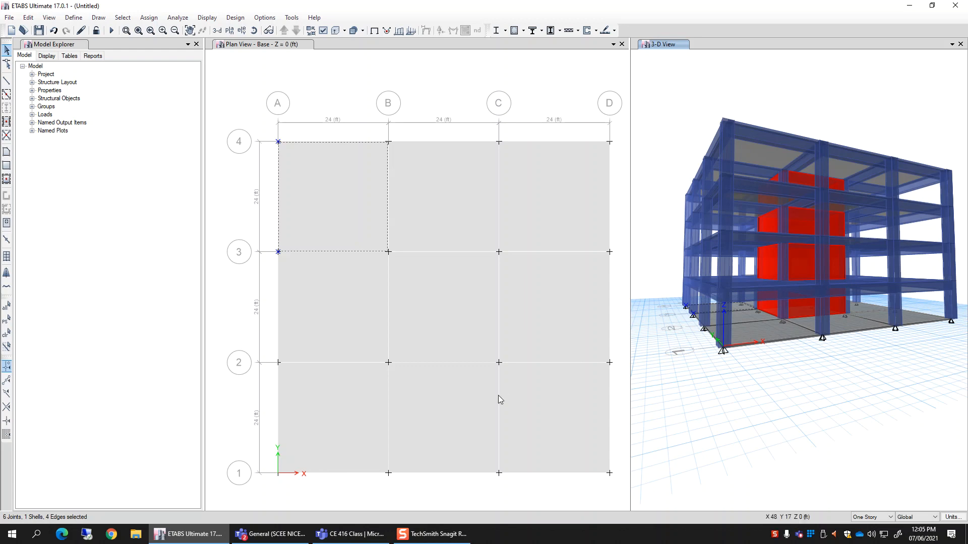
pyautogui.click(550, 403)
pyautogui.click(534, 322)
pyautogui.click(459, 316)
pyautogui.click(484, 222)
pyautogui.click(543, 204)
pyautogui.click(313, 301)
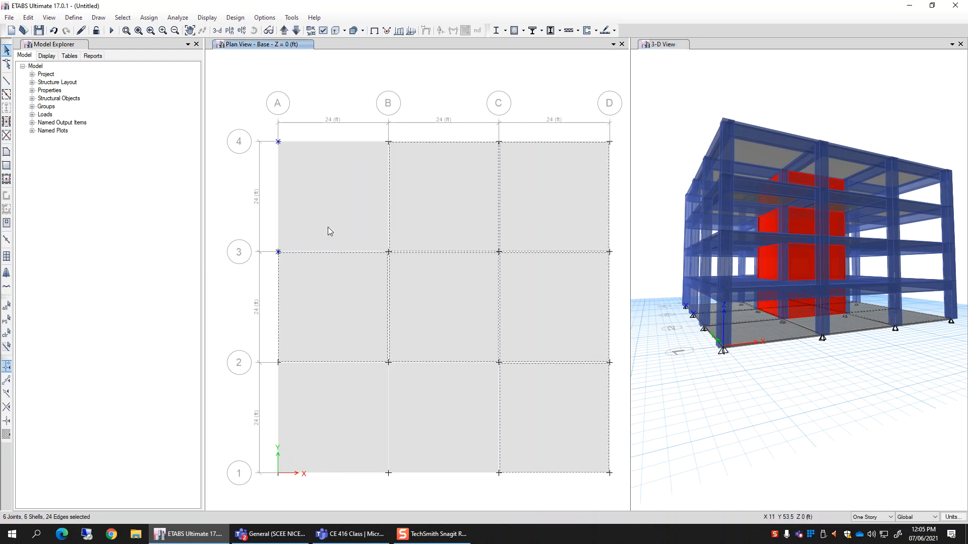
pyautogui.click(347, 407)
pyautogui.click(464, 416)
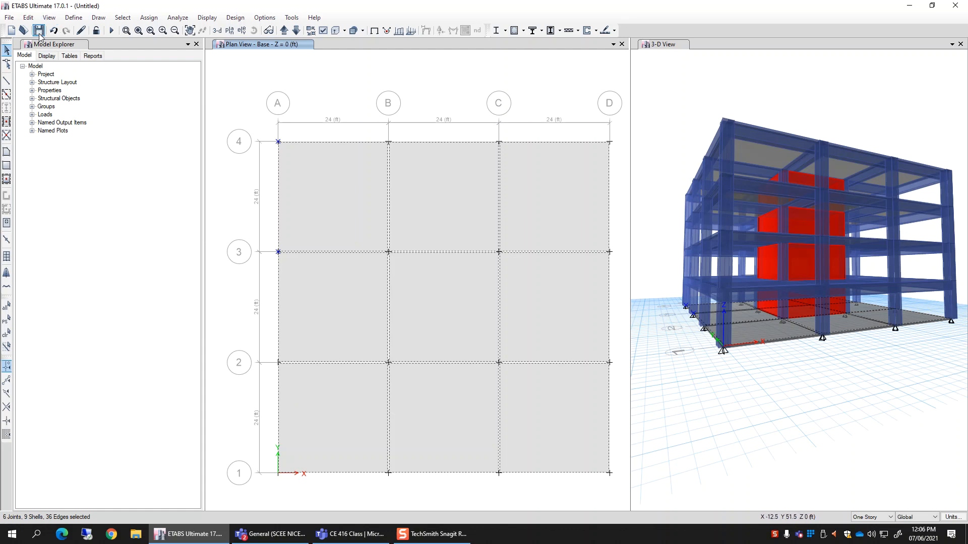
pyautogui.click(278, 252)
pyautogui.click(7, 333)
# Step: Select all nine slab panels in the Base plan view and delete them
pyautogui.click(349, 415)
pyautogui.click(352, 339)
pyautogui.click(357, 225)
pyautogui.click(443, 223)
pyautogui.click(473, 282)
pyautogui.click(566, 236)
pyautogui.click(565, 280)
pyautogui.click(545, 411)
pyautogui.click(462, 413)
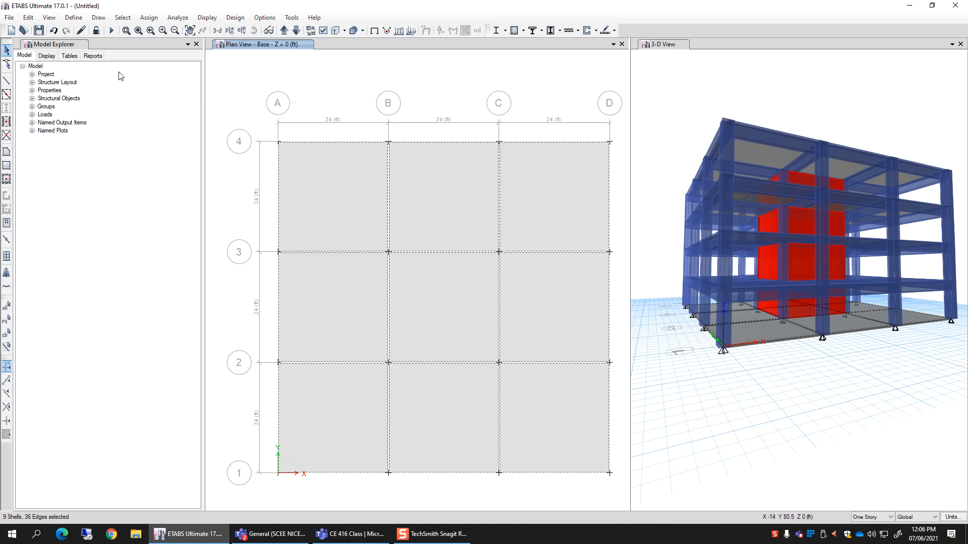
pyautogui.click(28, 17)
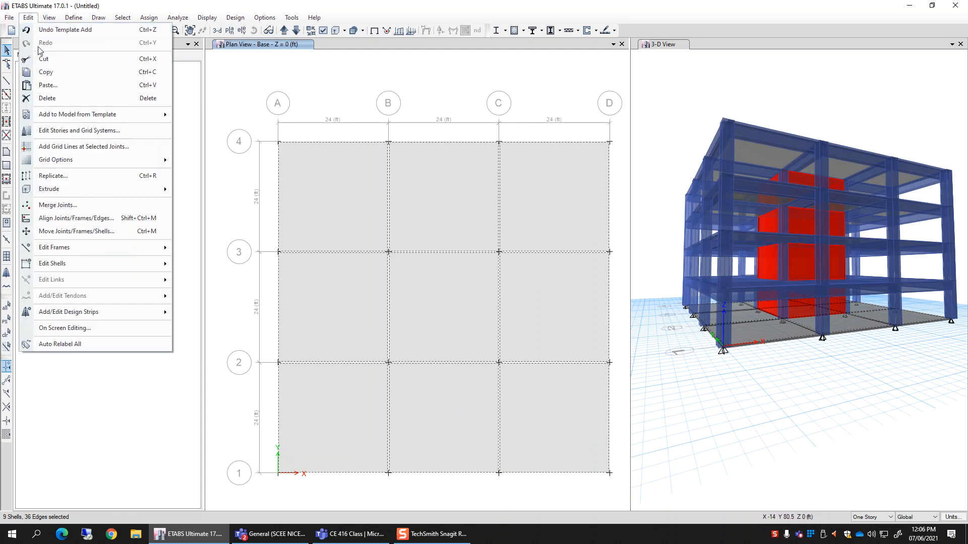
pyautogui.click(49, 100)
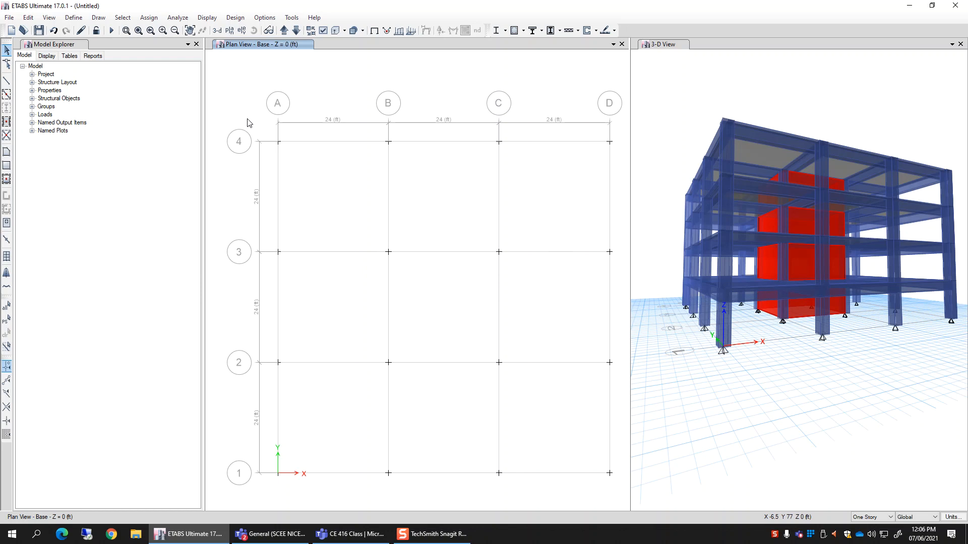
pyautogui.moveTo(250, 115); pyautogui.dragTo(628, 519)
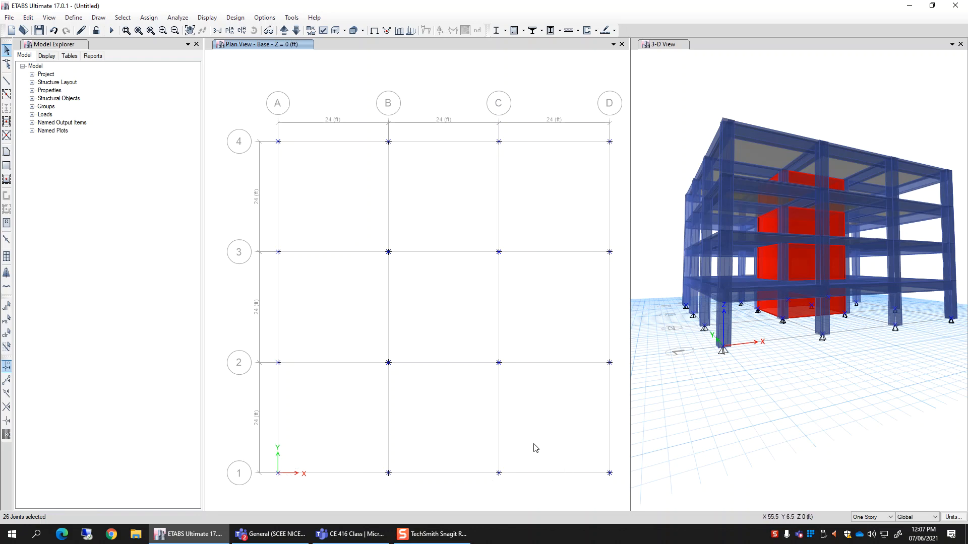
pyautogui.scroll(5, 332, 281)
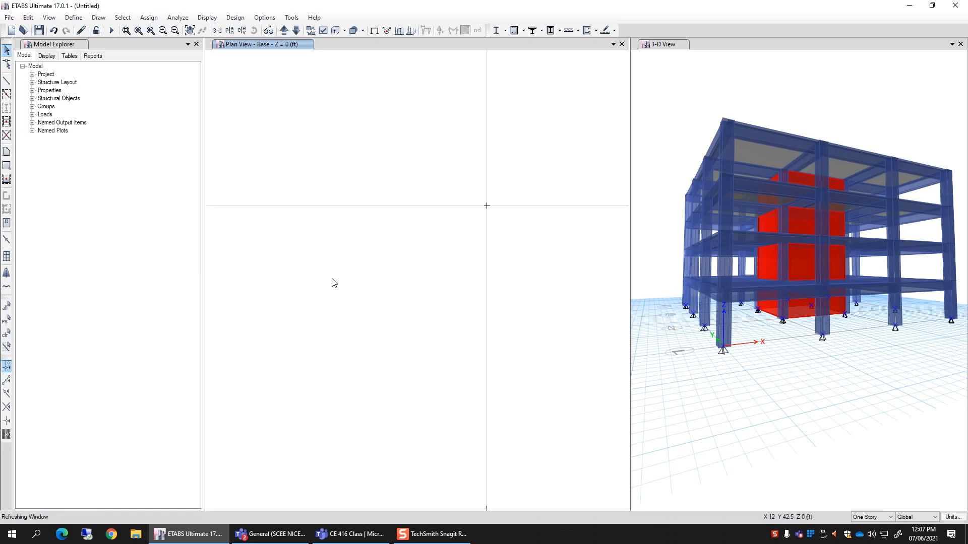
pyautogui.scroll(-3, 409, 301)
pyautogui.moveTo(578, 376); pyautogui.dragTo(534, 355, button='middle')
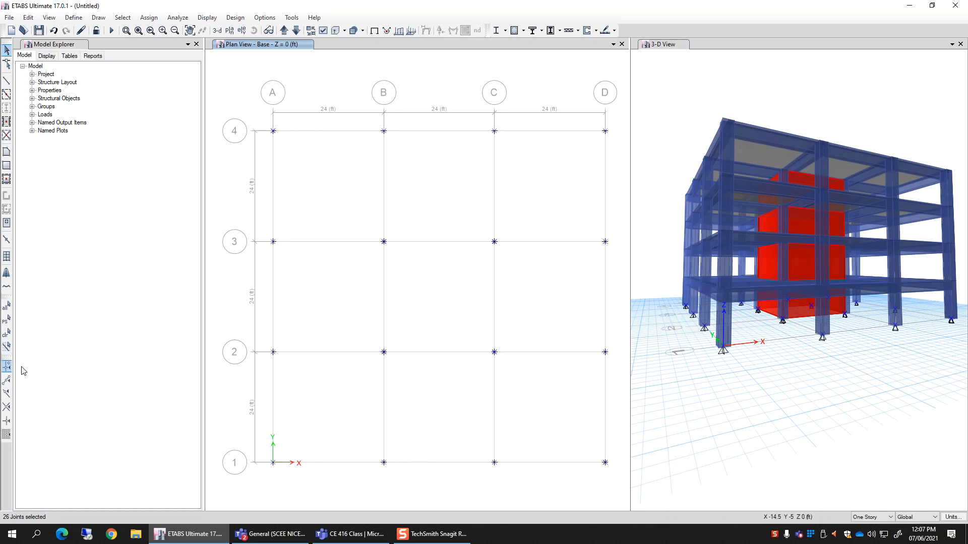
pyautogui.click(7, 333)
# Step: Select the Base joints along grid line 3 and examine the foot of the core wall in the 3-D view
pyautogui.moveTo(261, 224); pyautogui.dragTo(634, 273)
pyautogui.scroll(5, 276, 241)
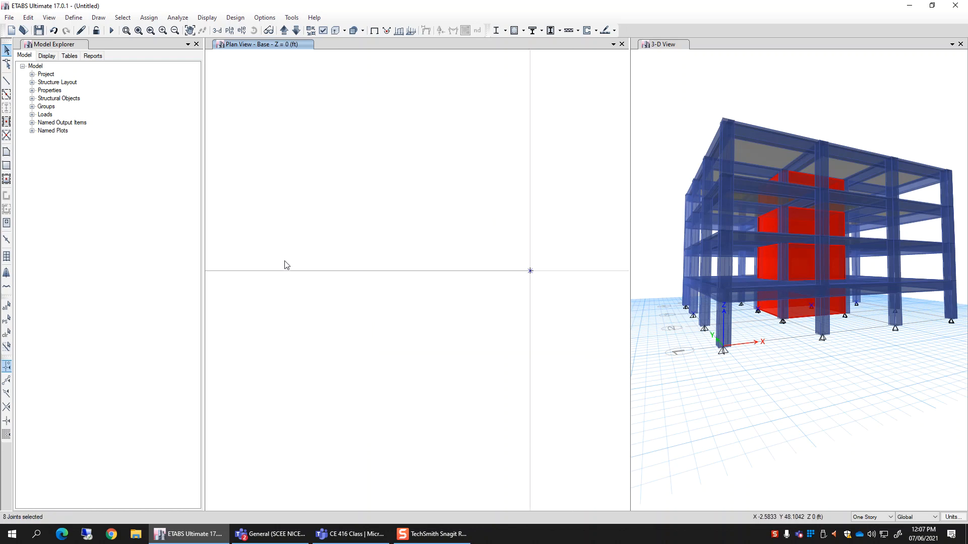
pyautogui.scroll(5, 562, 281)
pyautogui.scroll(-3, 394, 252)
pyautogui.scroll(-3, 397, 262)
pyautogui.scroll(-2, 471, 324)
pyautogui.moveTo(512, 350); pyautogui.dragTo(451, 331, button='middle')
pyautogui.scroll(5, 762, 310)
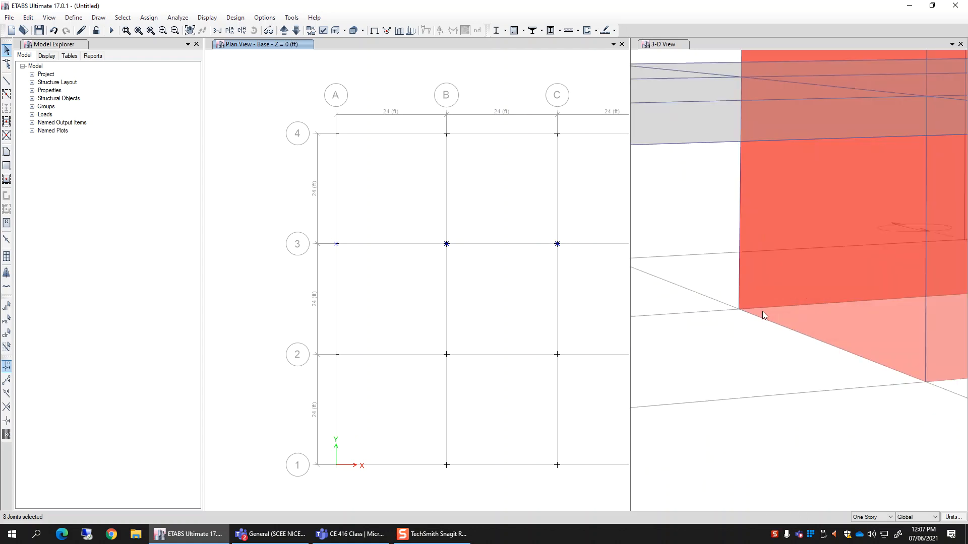
pyautogui.scroll(3, 743, 322)
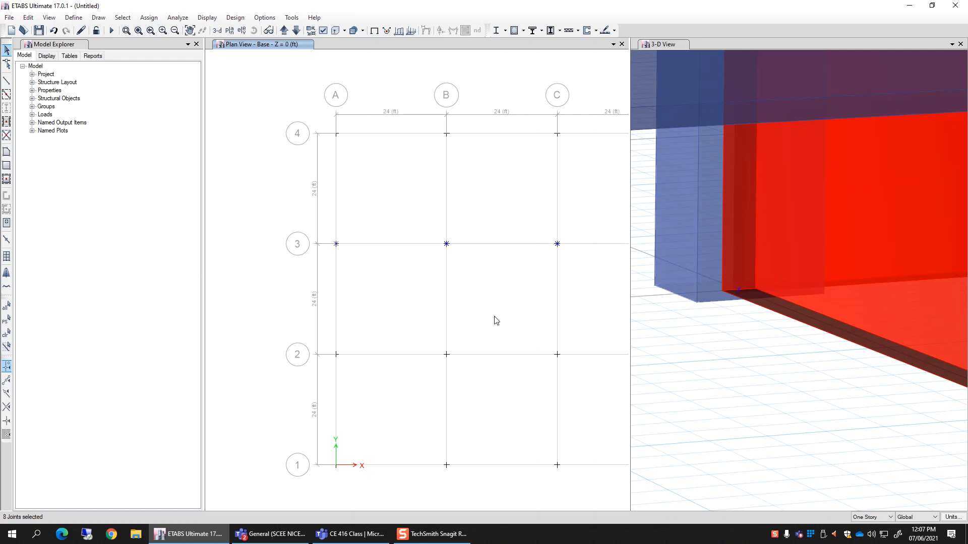
pyautogui.scroll(-4, 554, 304)
pyautogui.moveTo(553, 303); pyautogui.dragTo(428, 301, button='middle')
pyautogui.scroll(3, 428, 304)
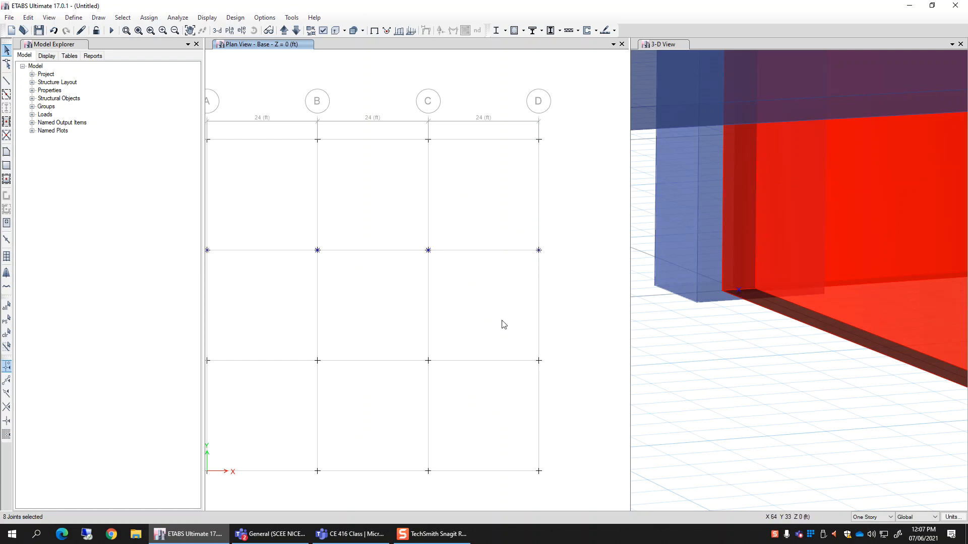
pyautogui.moveTo(454, 333); pyautogui.dragTo(510, 331, button='middle')
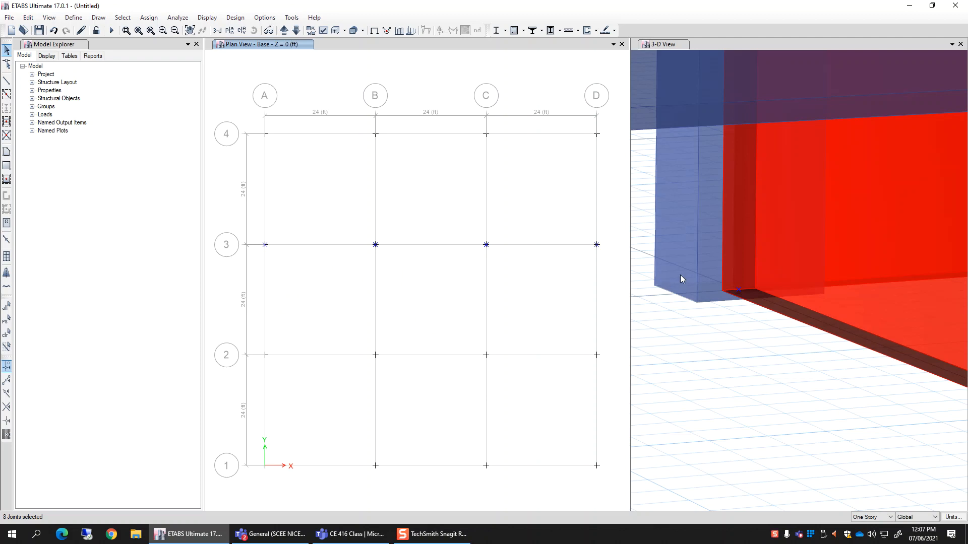
pyautogui.moveTo(760, 221); pyautogui.dragTo(757, 392, button='middle')
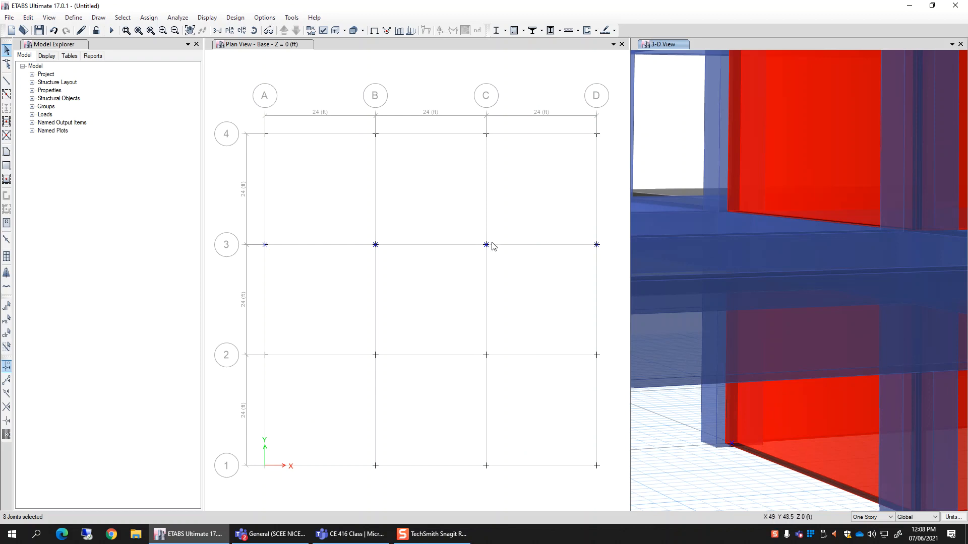
# Step: Add the Base joints along grid lines 2, 4 and 1 to the selection
pyautogui.moveTo(250, 336); pyautogui.dragTo(636, 403)
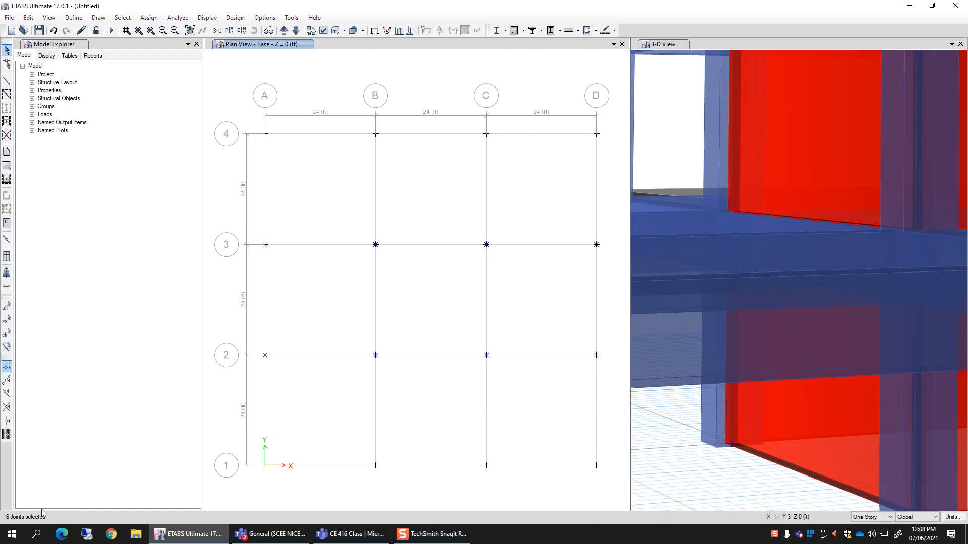
pyautogui.moveTo(247, 120); pyautogui.dragTo(629, 188)
pyautogui.moveTo(248, 430); pyautogui.dragTo(648, 511)
pyautogui.scroll(-3, 836, 367)
pyautogui.scroll(-3, 837, 371)
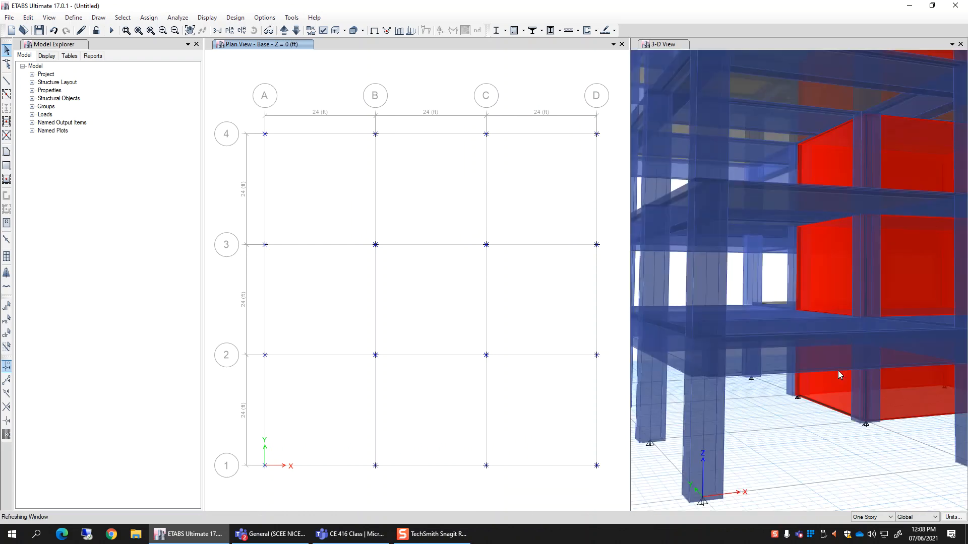
pyautogui.moveTo(838, 371); pyautogui.dragTo(772, 349, button='middle')
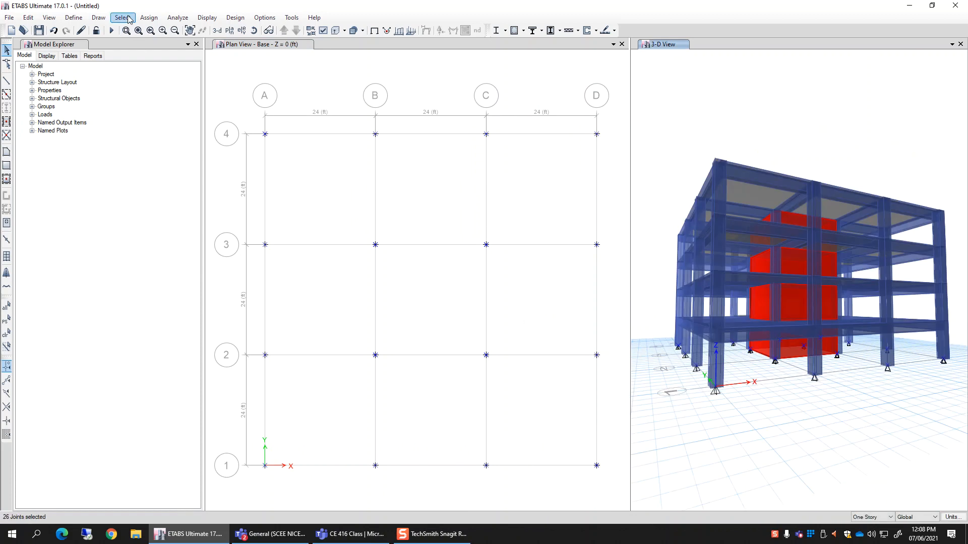
# Step: Assign fixed restraints to the selected Base joints, restraining translation and rotation in X, Y and Z
pyautogui.click(149, 18)
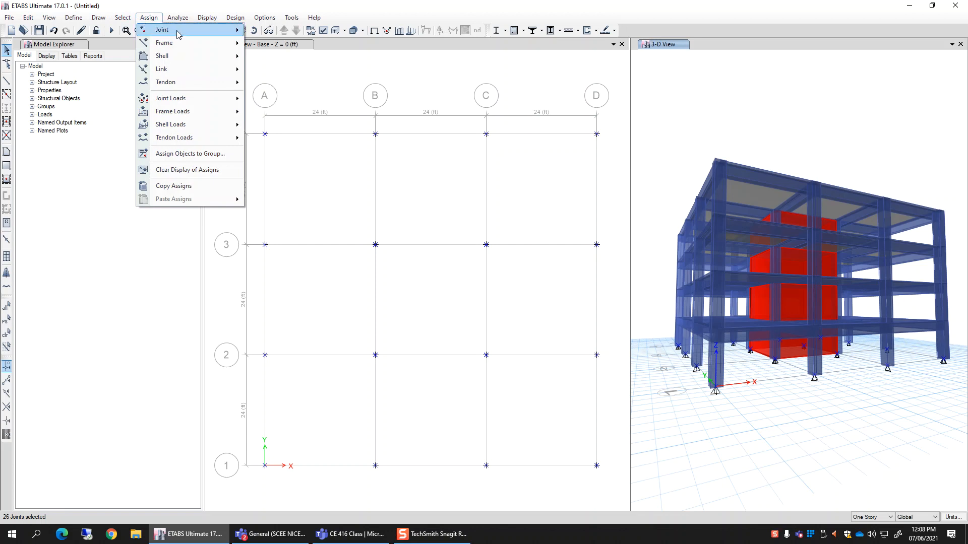
pyautogui.moveTo(177, 33)
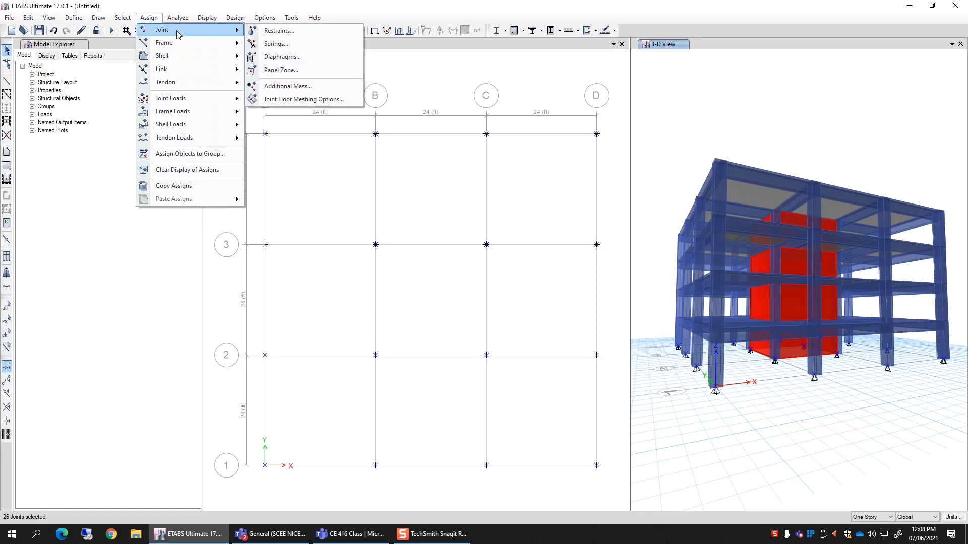
pyautogui.click(323, 35)
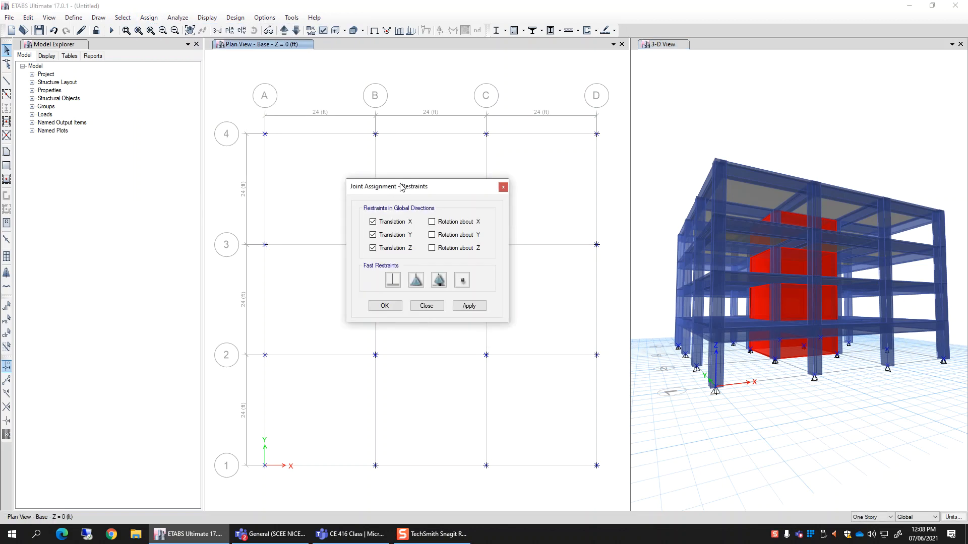
pyautogui.moveTo(400, 187); pyautogui.dragTo(321, 131)
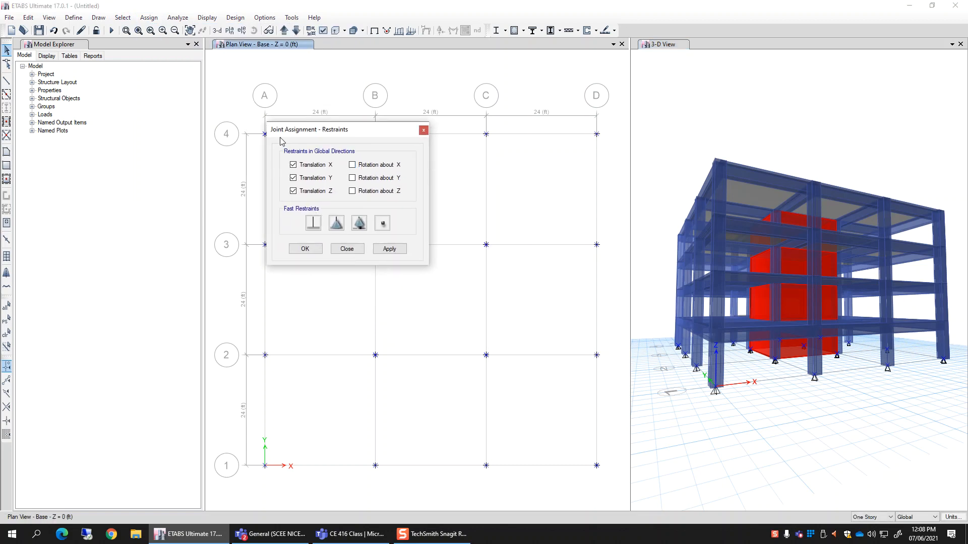
pyautogui.moveTo(388, 132); pyautogui.dragTo(784, 129)
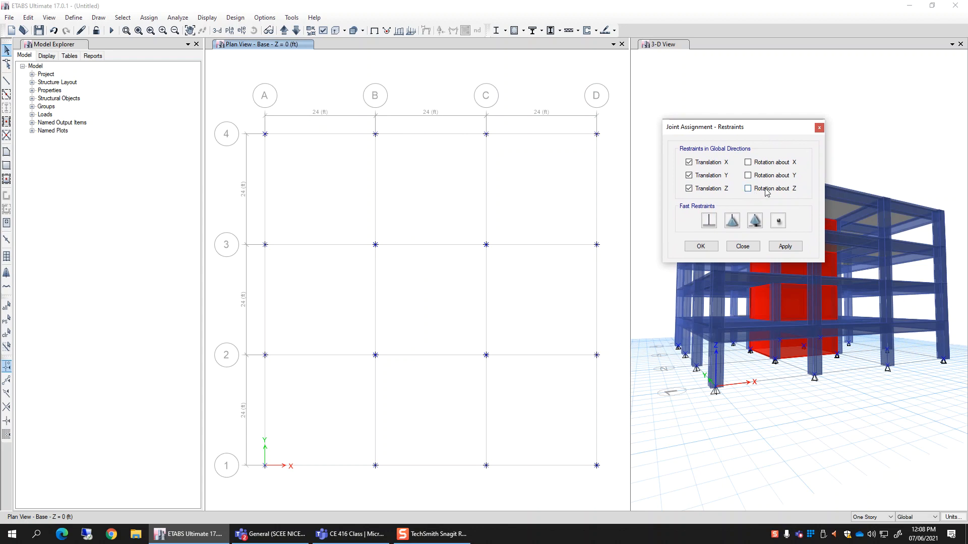
pyautogui.click(712, 223)
pyautogui.click(735, 222)
pyautogui.click(756, 221)
pyautogui.click(779, 225)
pyautogui.click(713, 225)
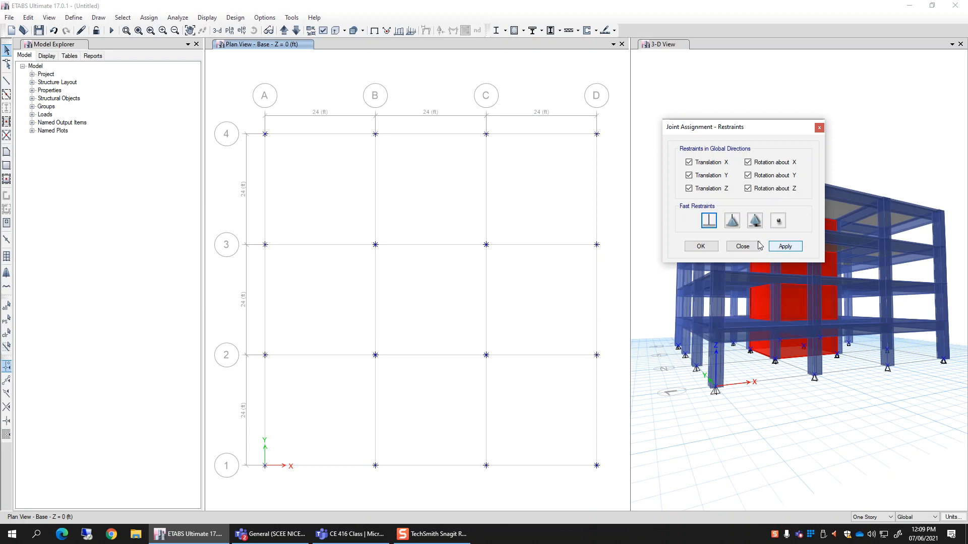
pyautogui.click(785, 246)
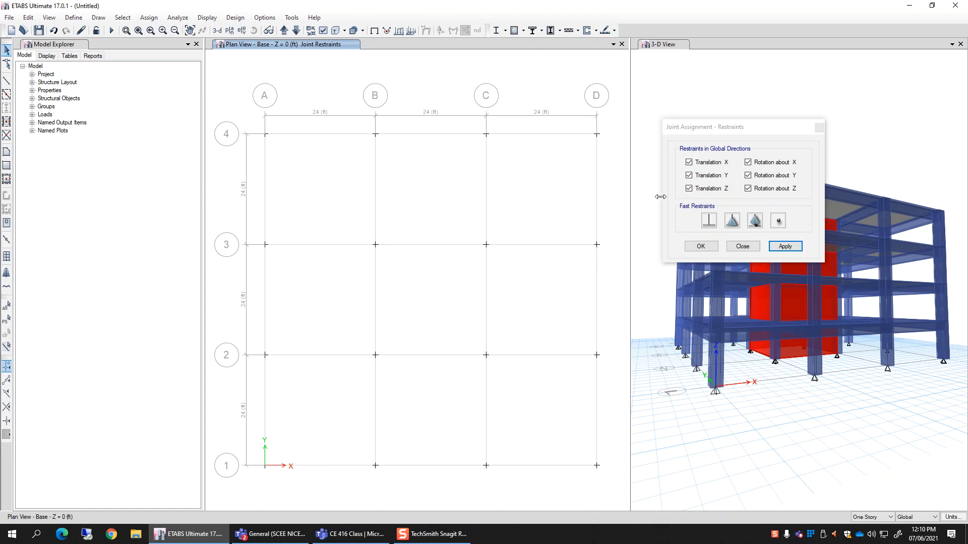
pyautogui.moveTo(757, 123); pyautogui.dragTo(502, 98)
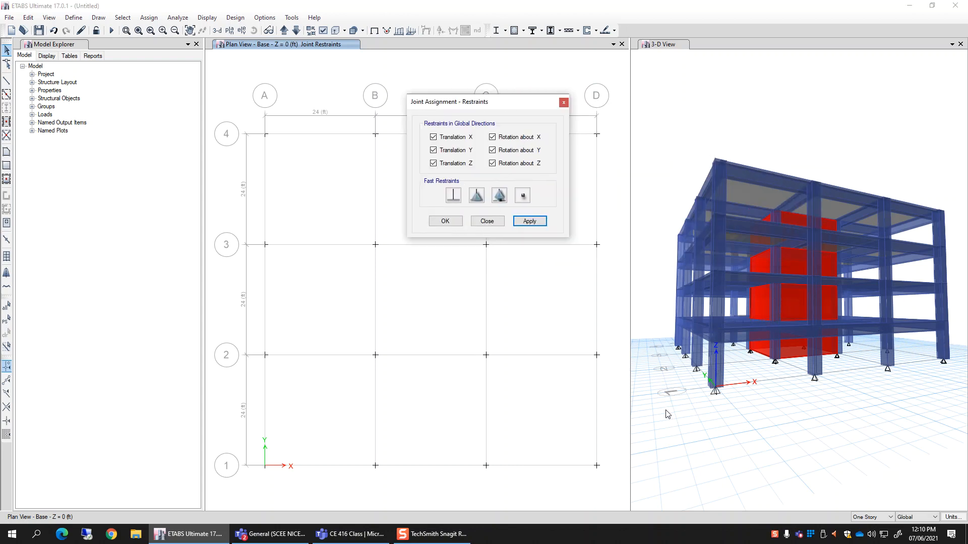
pyautogui.click(446, 222)
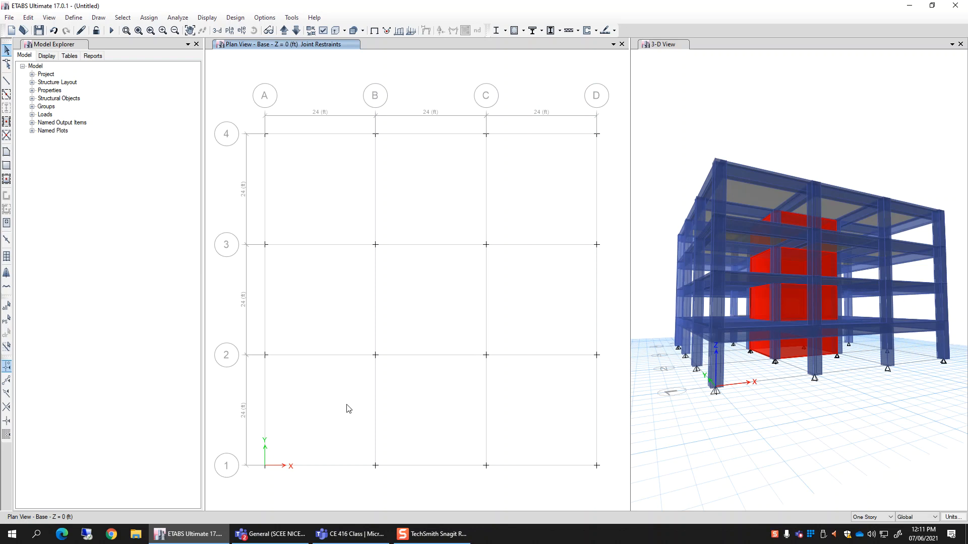
# Step: Open the load pattern definitions and examine the type and self-weight multiplier of the Dead and Live patterns
pyautogui.click(71, 18)
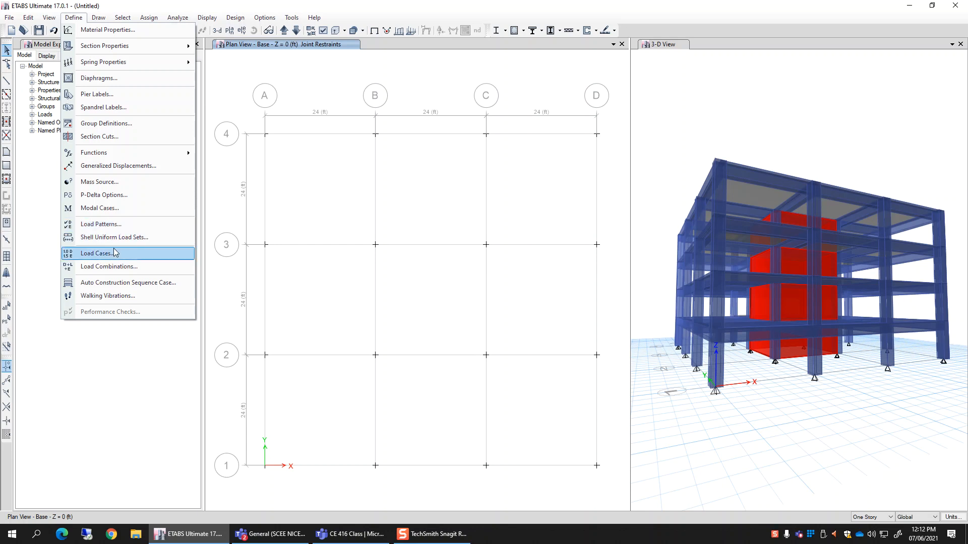
pyautogui.click(174, 225)
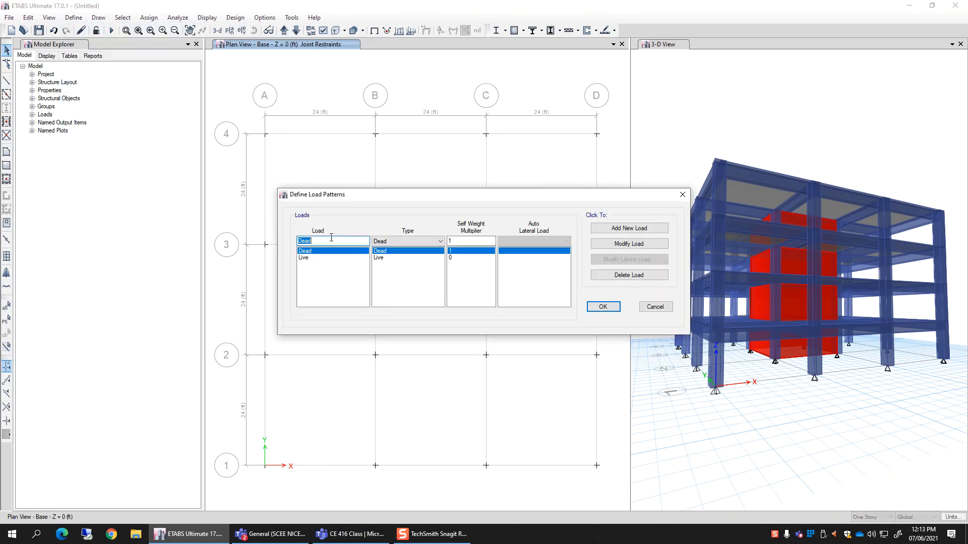
pyautogui.moveTo(392, 194); pyautogui.dragTo(383, 164)
pyautogui.click(335, 210)
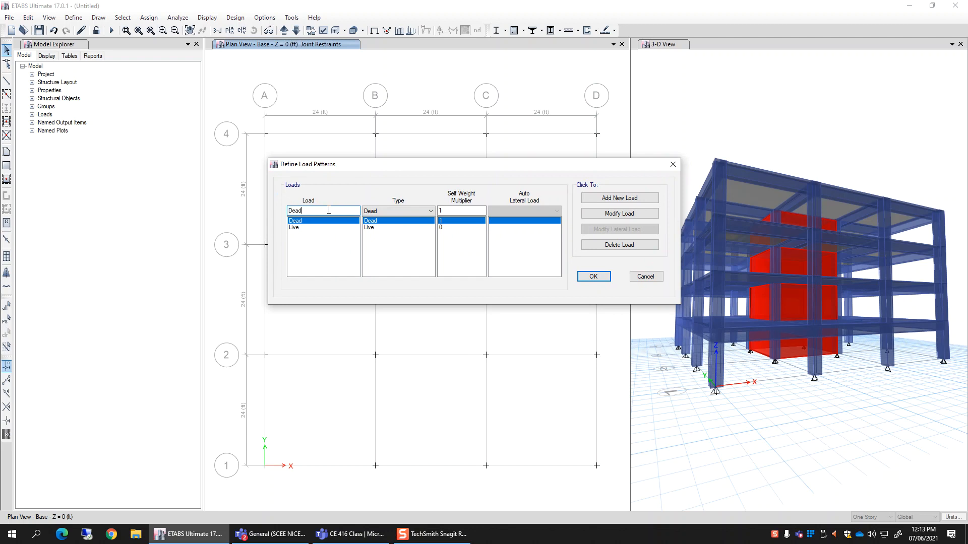
pyautogui.click(400, 212)
pyautogui.click(401, 212)
pyautogui.click(448, 209)
pyautogui.doubleClick(448, 210)
pyautogui.click(431, 212)
pyautogui.click(431, 213)
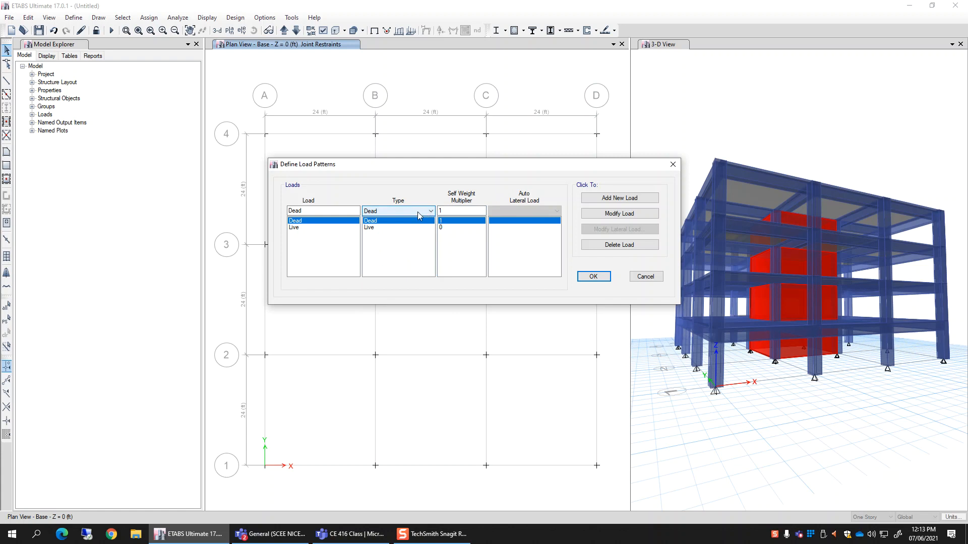
pyautogui.click(316, 228)
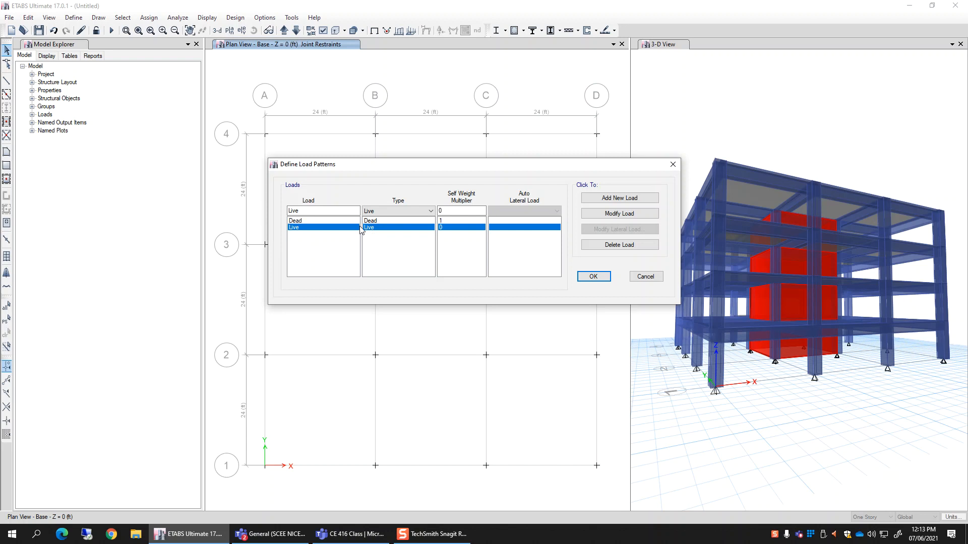
pyautogui.click(446, 221)
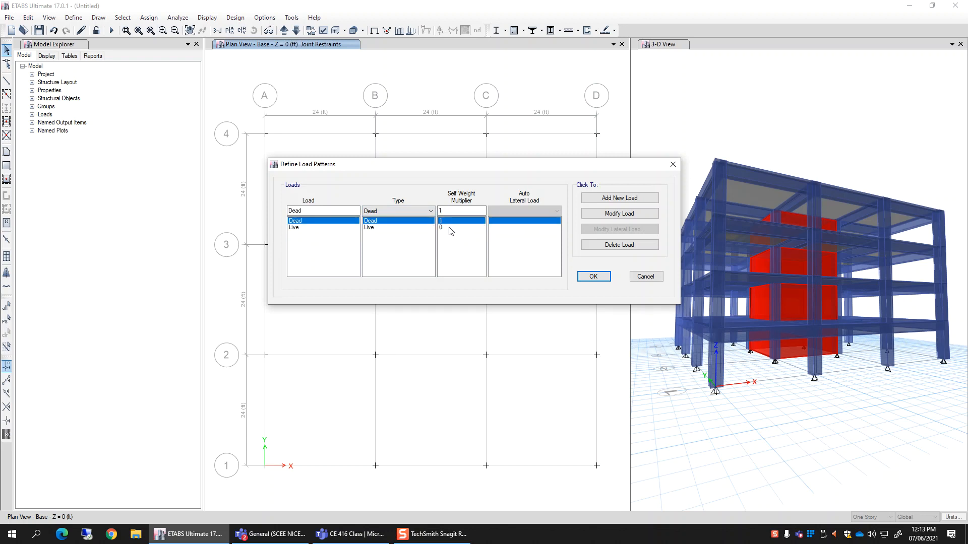
pyautogui.click(449, 227)
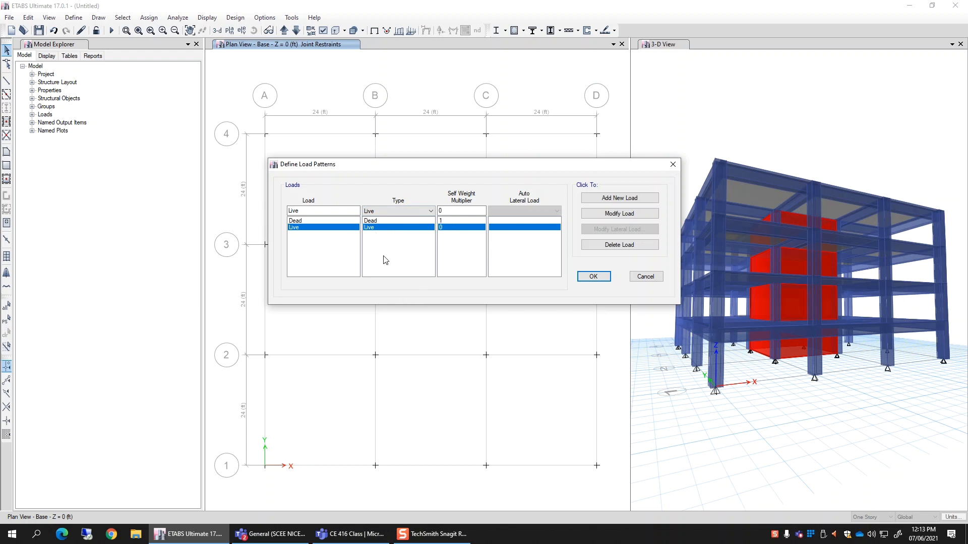
# Step: Rename the Dead load pattern as Self Weight
pyautogui.click(444, 221)
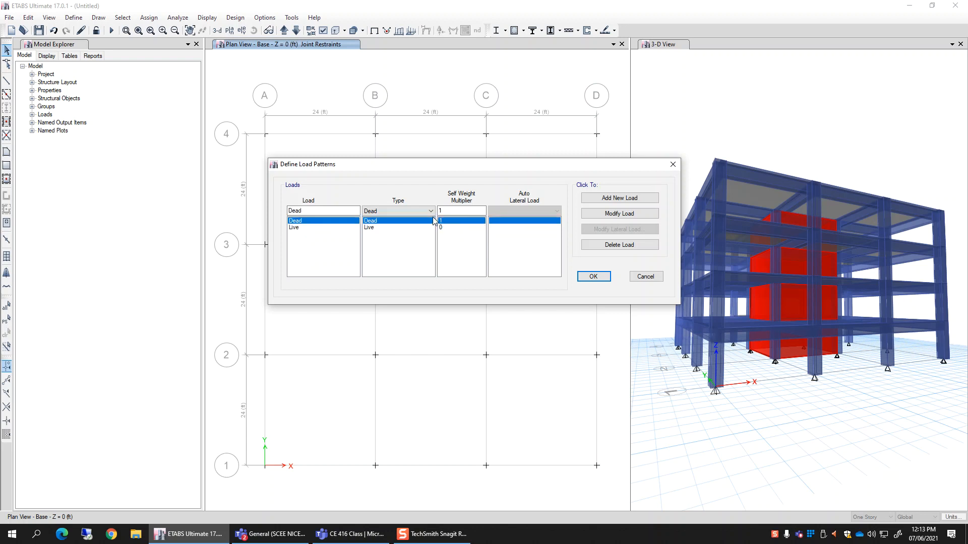
pyautogui.doubleClick(326, 210)
pyautogui.write('Self Weight')
pyautogui.click(624, 215)
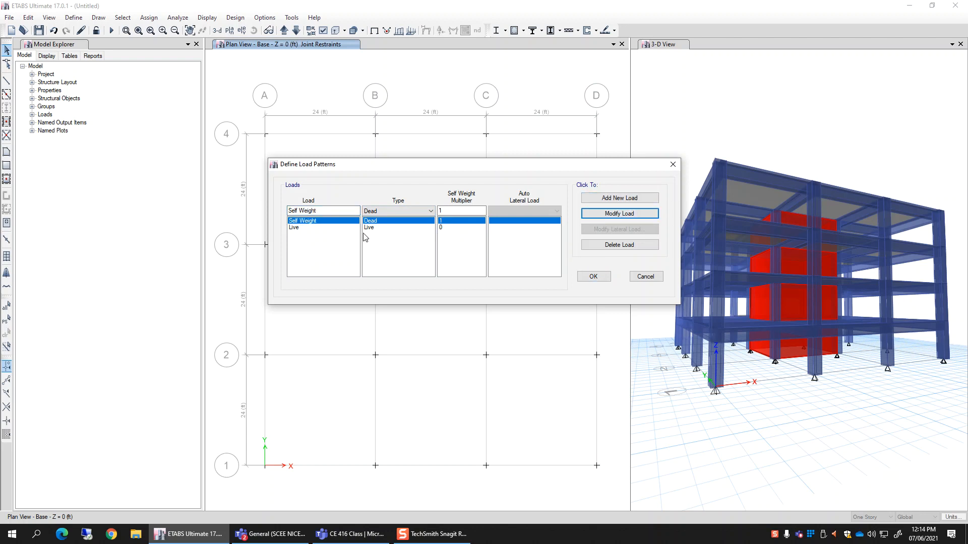
# Step: Add a load pattern named SDL with type Dead and a self-weight multiplier of 0
pyautogui.click(358, 223)
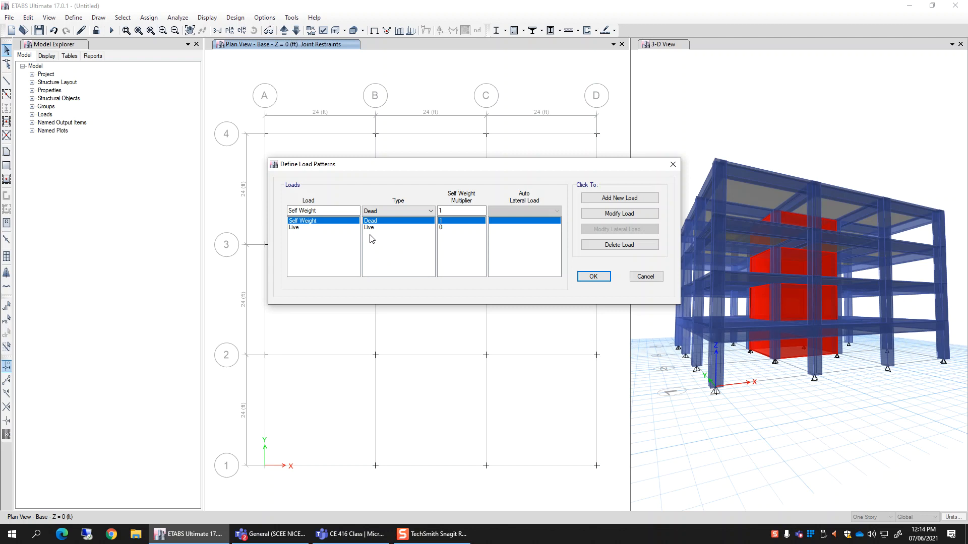
pyautogui.doubleClick(345, 210)
pyautogui.click(345, 210)
pyautogui.moveTo(345, 209); pyautogui.dragTo(258, 204)
pyautogui.write('SDL')
pyautogui.click(395, 211)
pyautogui.click(395, 211)
pyautogui.doubleClick(465, 208)
pyautogui.write('0')
pyautogui.click(598, 198)
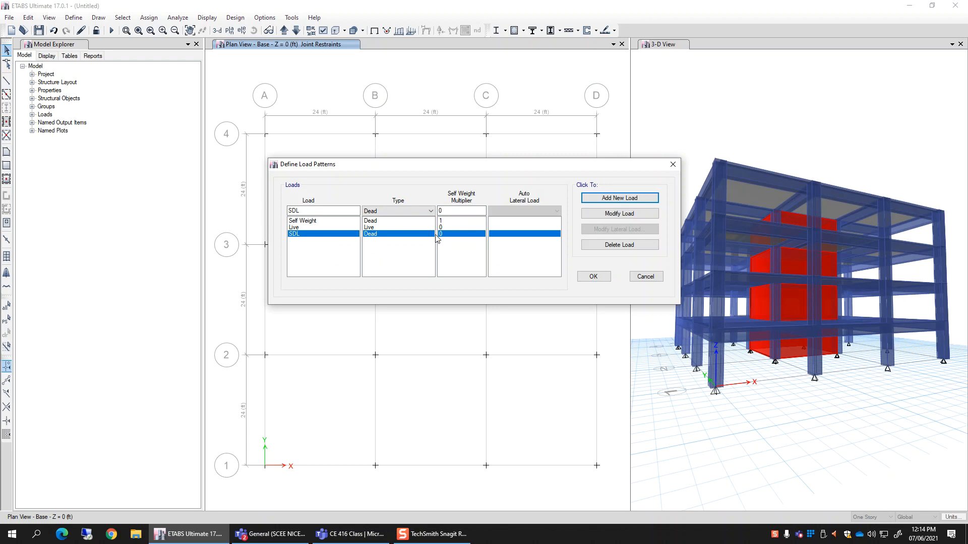
# Step: Add a load pattern named PartitionWalls with type Dead and a self-weight multiplier of 0
pyautogui.click(298, 228)
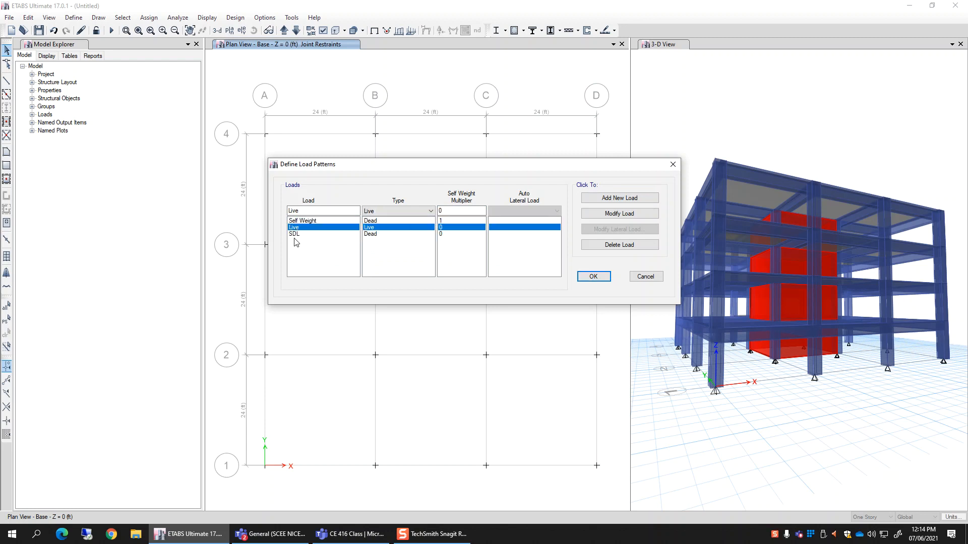
pyautogui.click(302, 234)
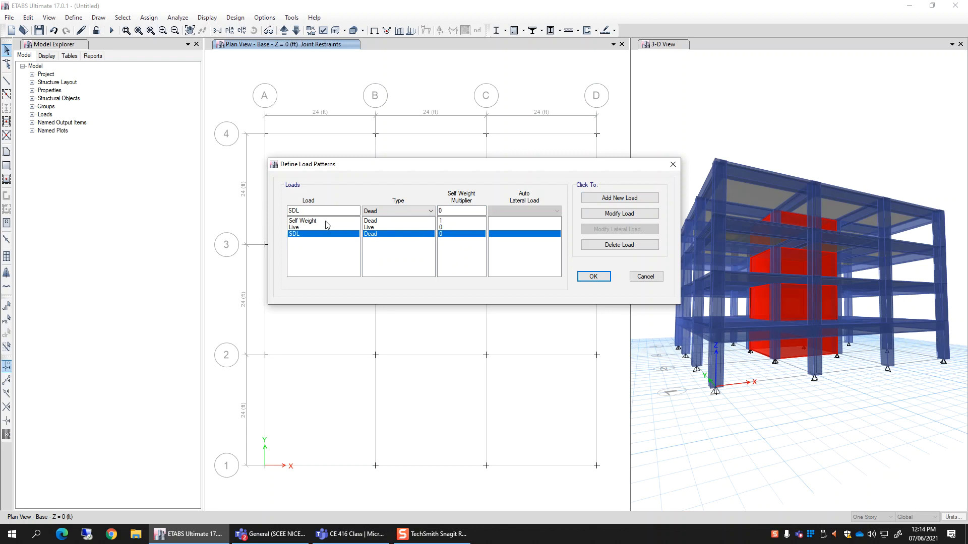
pyautogui.doubleClick(309, 210)
pyautogui.write('pATITION')
pyautogui.press('BackSpace')
pyautogui.press('BackSpace')
pyautogui.press('BackSpace')
pyautogui.press('BackSpace')
pyautogui.press('BackSpace')
pyautogui.press('BackSpace')
pyautogui.press('BackSpace')
pyautogui.write('Pa')
pyautogui.write('onWalls')
pyautogui.click(430, 210)
pyautogui.click(424, 219)
pyautogui.click(472, 213)
pyautogui.click(620, 201)
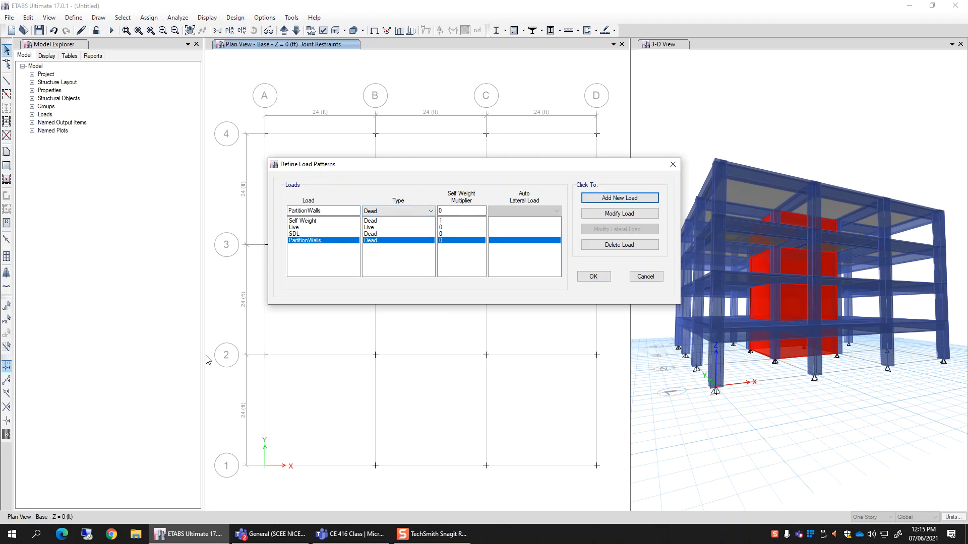
# Step: Change the type of the SDL load pattern to Super Dead
pyautogui.click(398, 211)
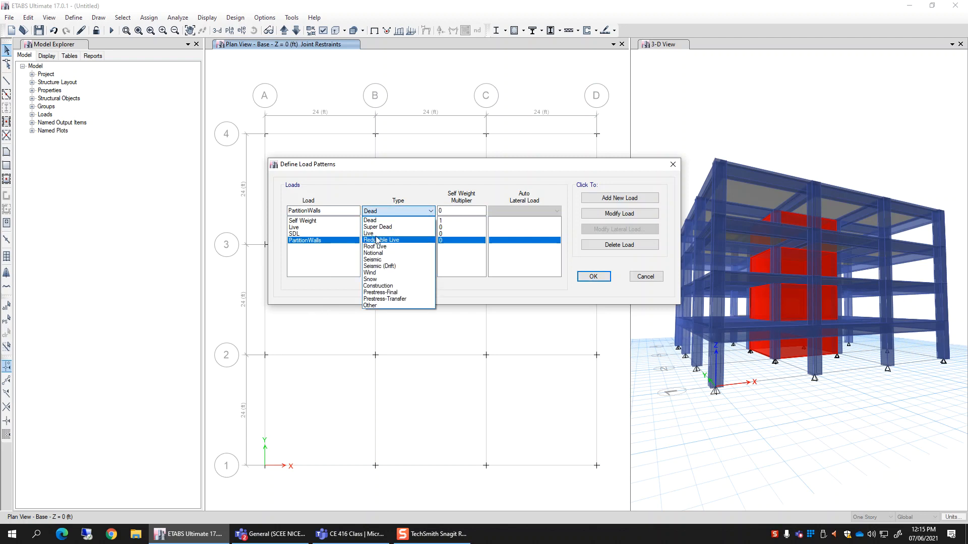
pyautogui.click(383, 212)
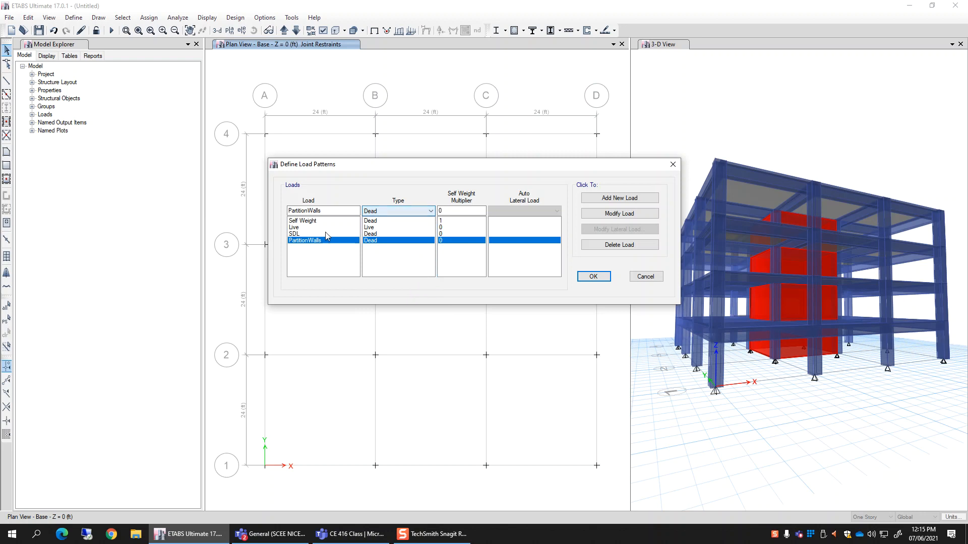
pyautogui.click(298, 234)
pyautogui.click(403, 210)
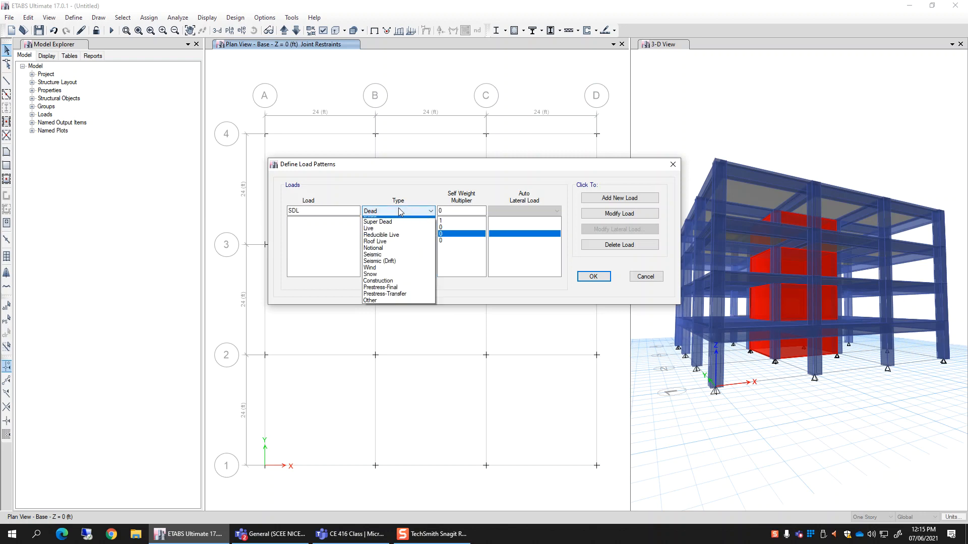
pyautogui.click(399, 227)
pyautogui.click(608, 214)
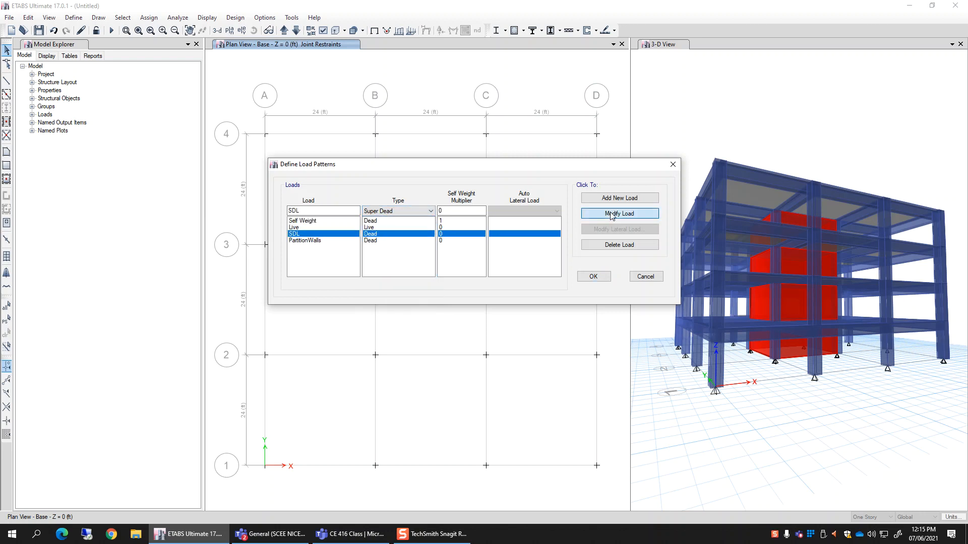
# Step: Review the type and self-weight multiplier of each load pattern and accept the load pattern definitions
pyautogui.click(389, 212)
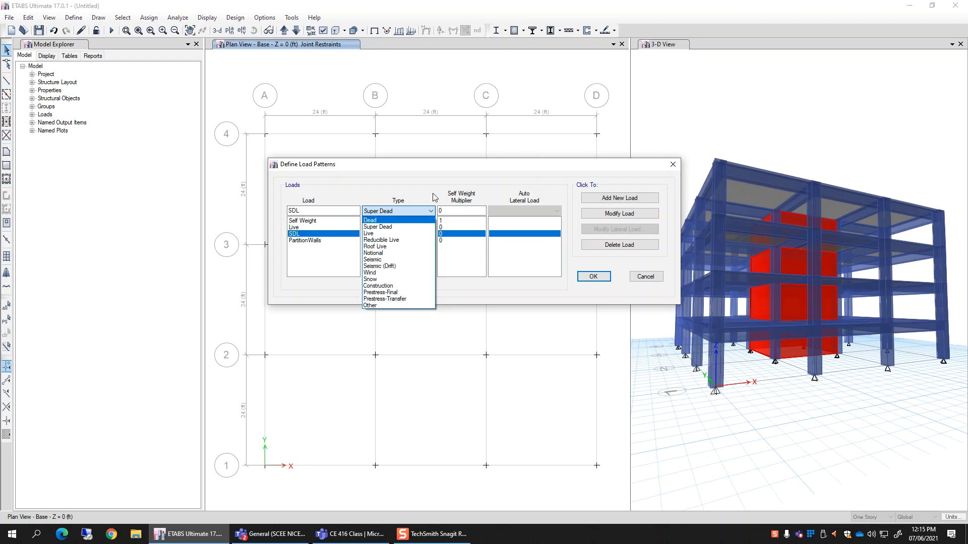
pyautogui.click(424, 172)
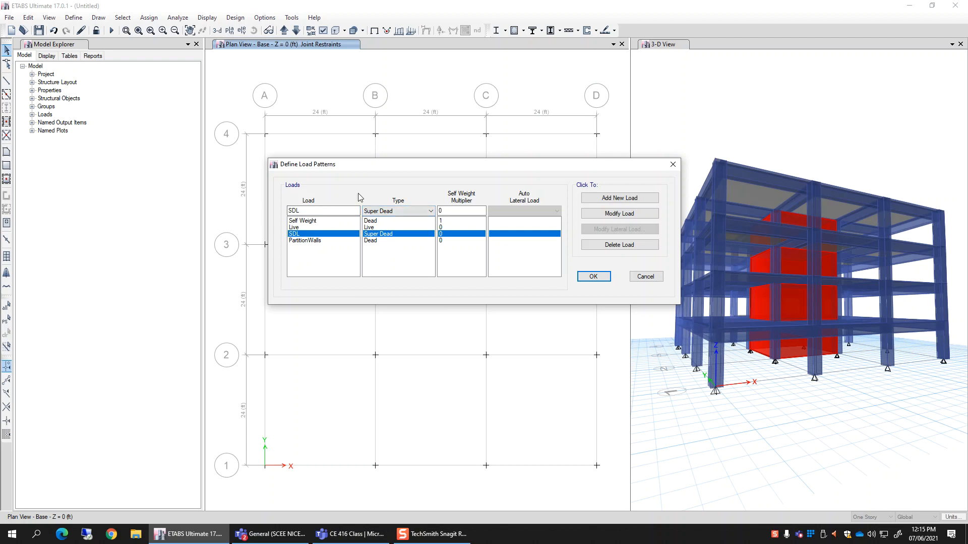
pyautogui.click(318, 241)
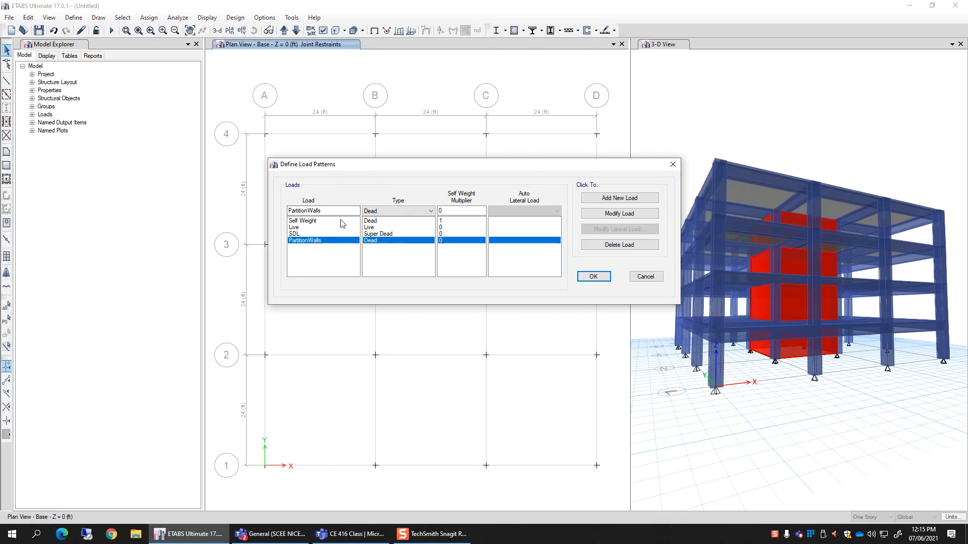
pyautogui.click(342, 222)
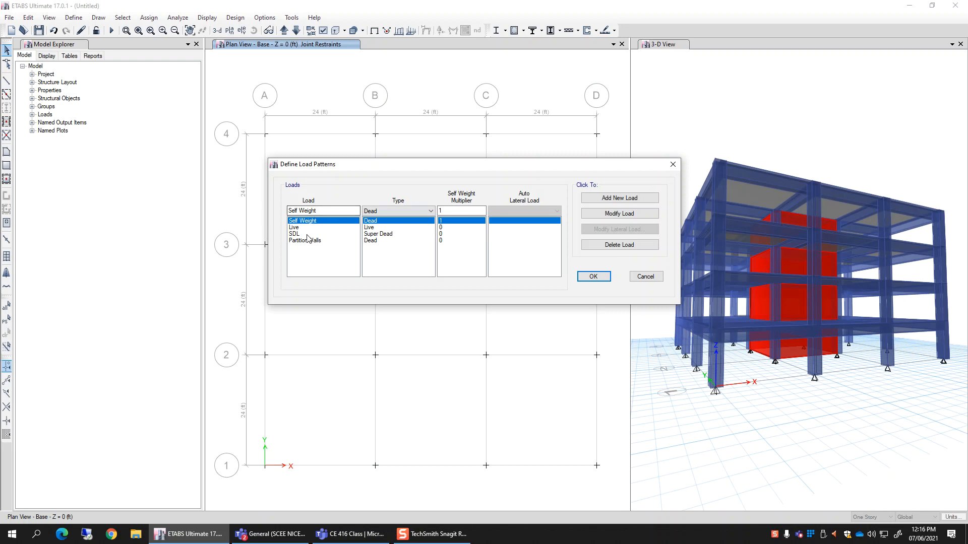
pyautogui.click(324, 229)
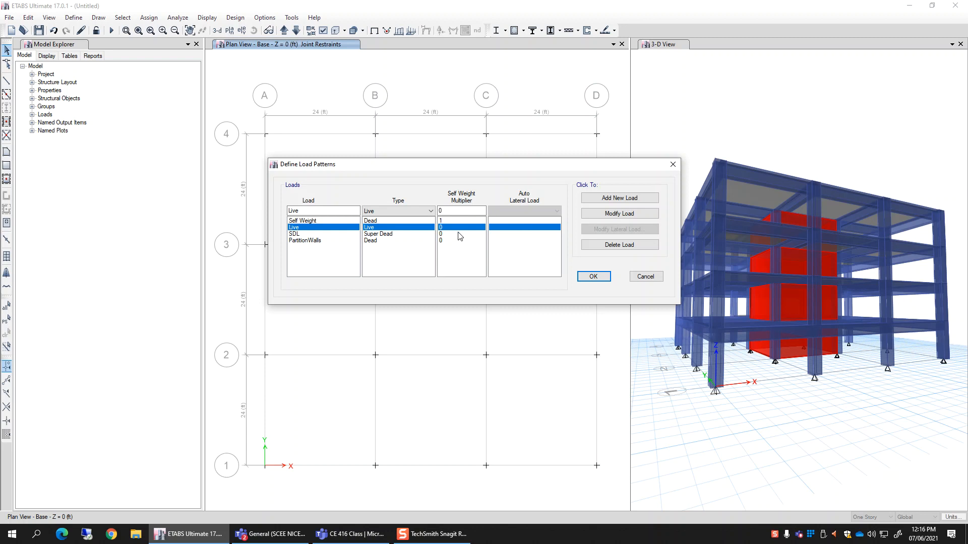
pyautogui.click(371, 234)
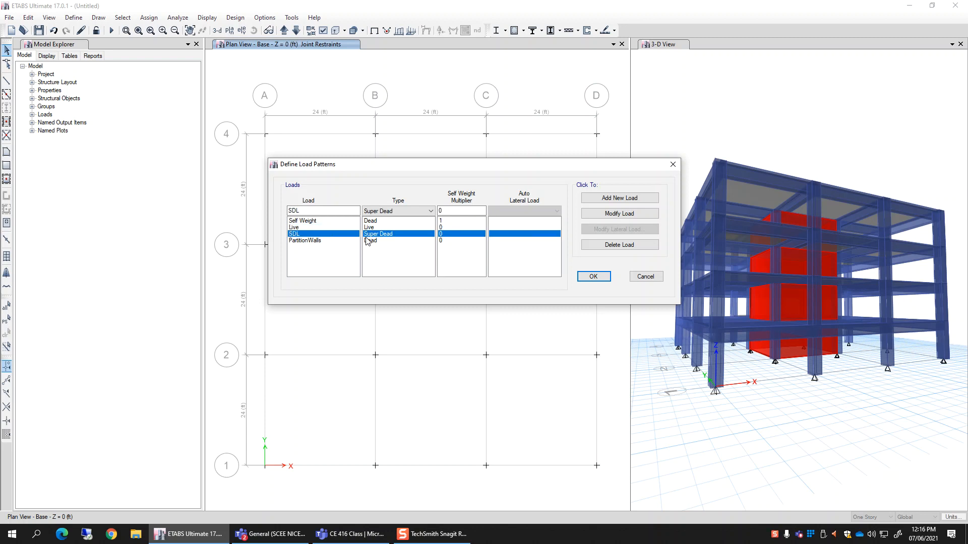
pyautogui.click(367, 241)
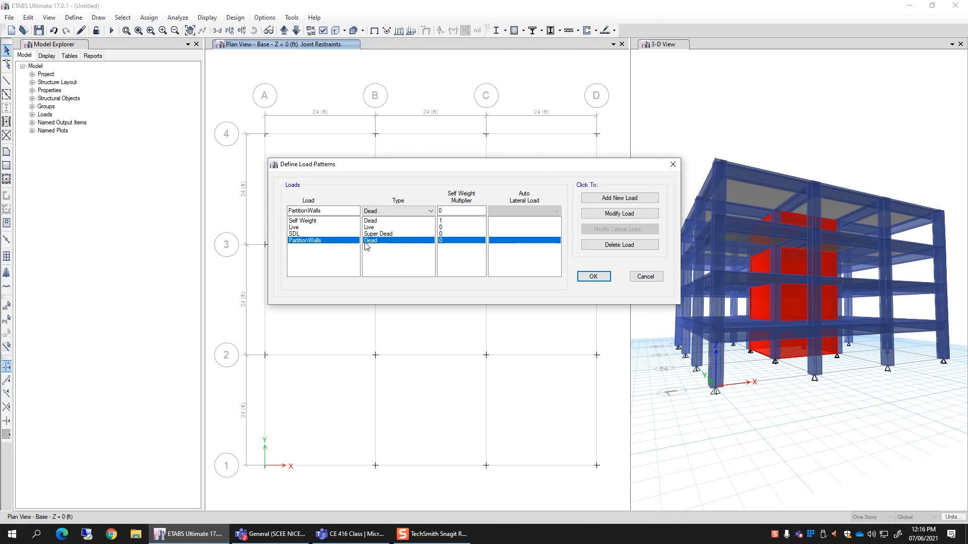
pyautogui.click(593, 277)
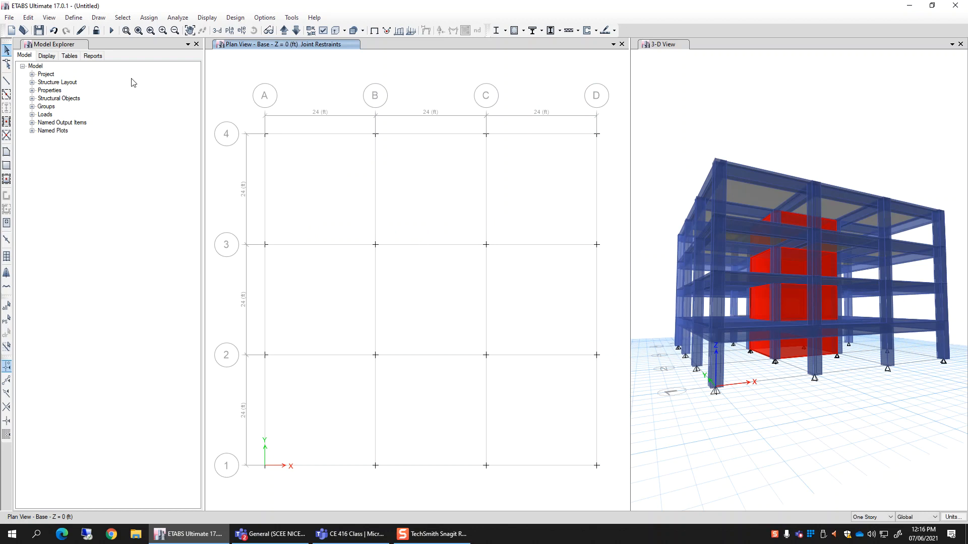
# Step: Display the Story4 plan view using the default plan from story level
pyautogui.click(229, 30)
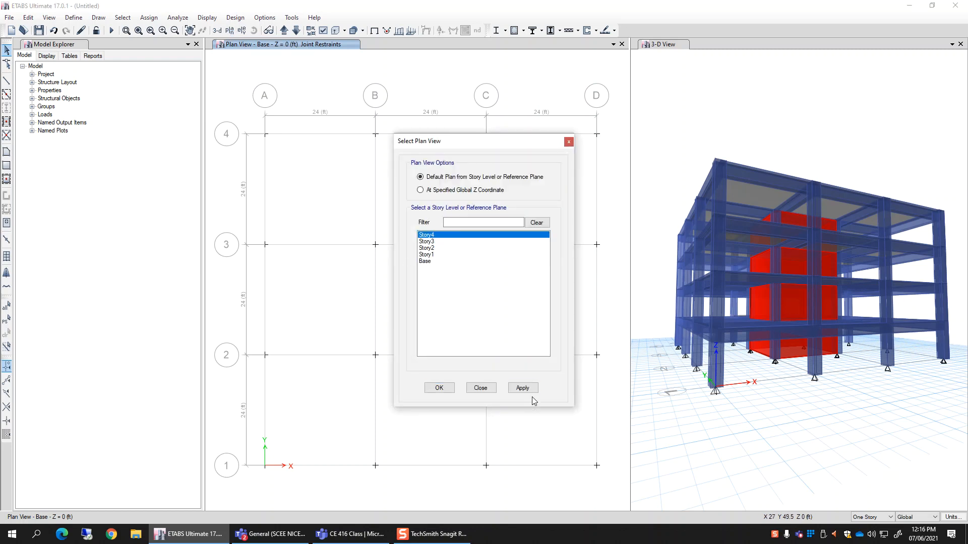
pyautogui.click(522, 389)
pyautogui.click(436, 389)
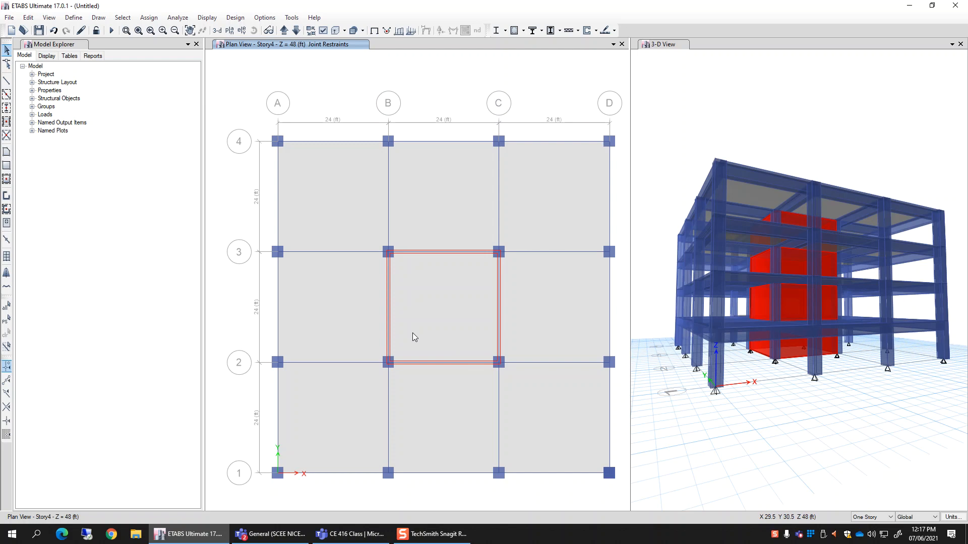
# Step: Select all nine slab panels on the Story4 plan
pyautogui.click(312, 402)
pyautogui.click(332, 318)
pyautogui.click(332, 191)
pyautogui.click(438, 191)
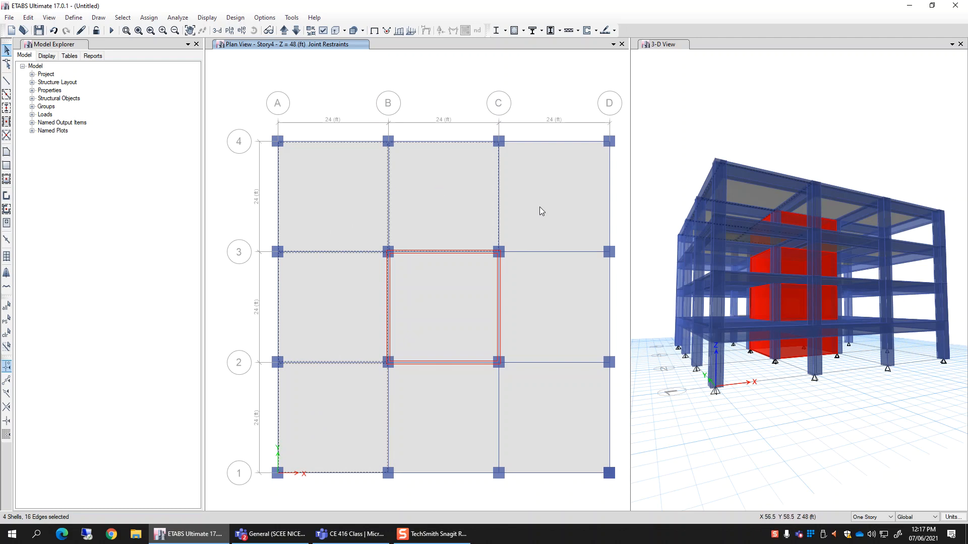
pyautogui.click(446, 407)
pyautogui.click(544, 418)
pyautogui.click(559, 325)
pyautogui.click(445, 343)
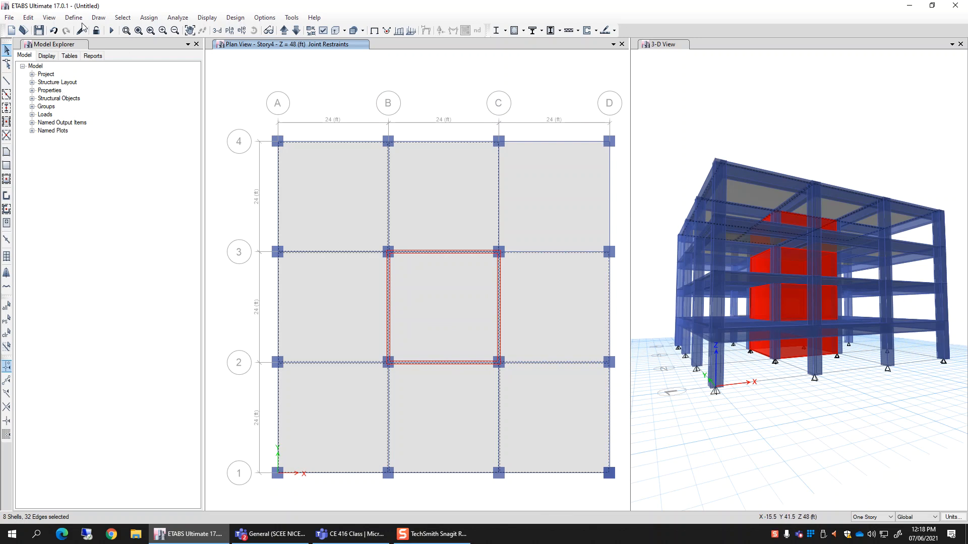
pyautogui.click(562, 198)
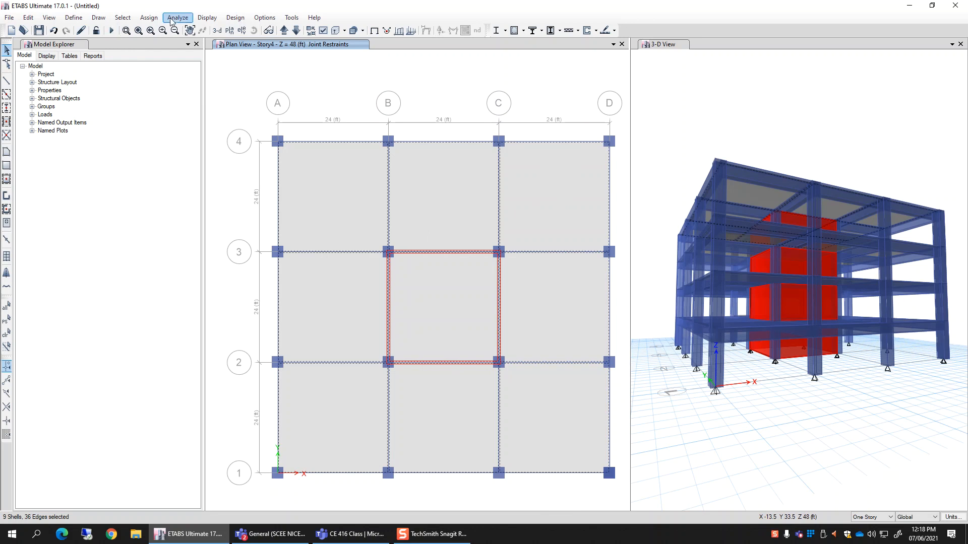
# Step: Assign a uniform Live shell load of 15 lb/ft² in the Gravity direction to the selected slabs, adding to existing loads
pyautogui.click(148, 17)
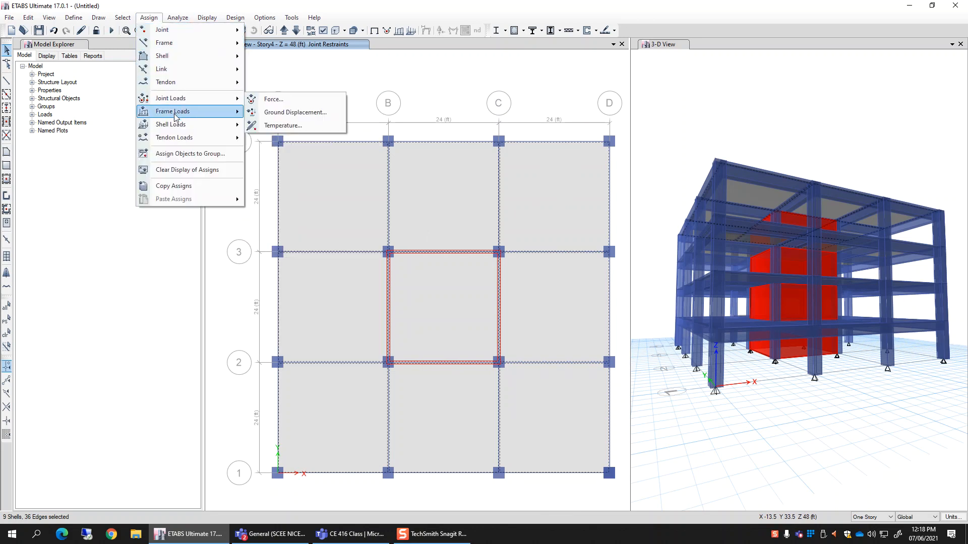
pyautogui.moveTo(178, 126)
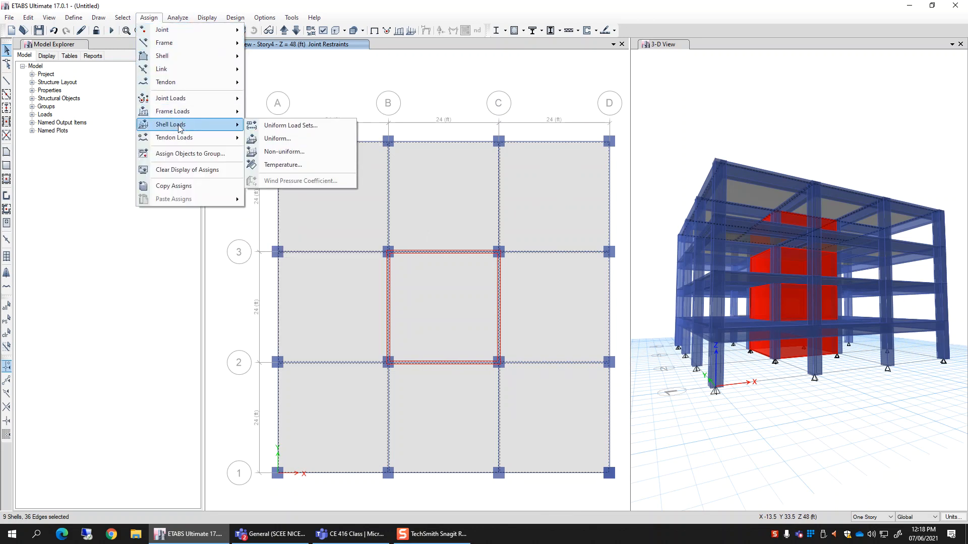
pyautogui.click(304, 138)
pyautogui.moveTo(477, 206); pyautogui.dragTo(360, 119)
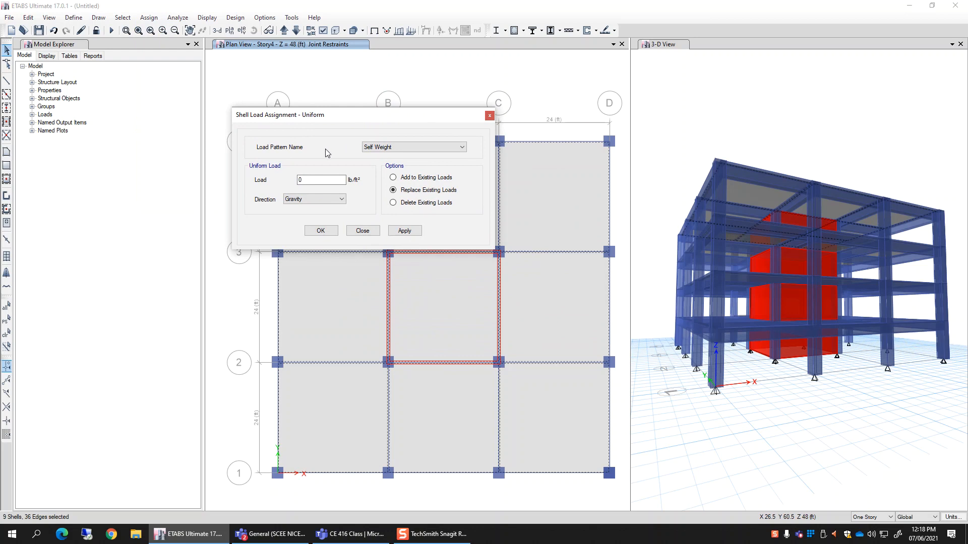
pyautogui.click(397, 148)
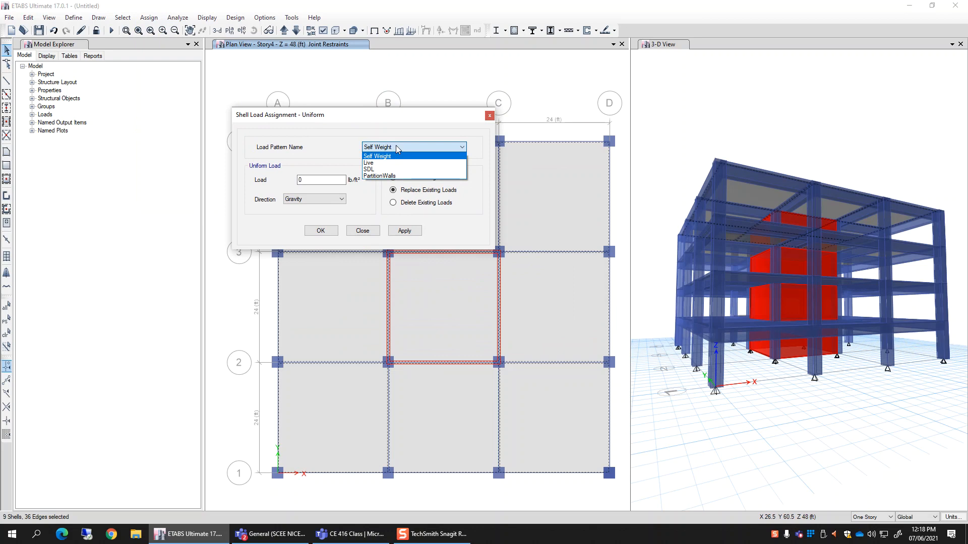
pyautogui.click(374, 163)
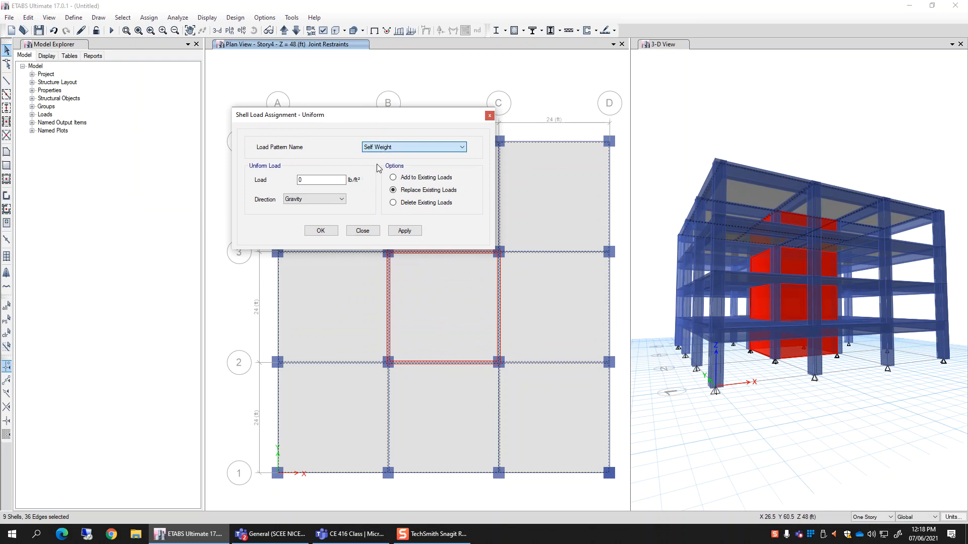
pyautogui.doubleClick(329, 179)
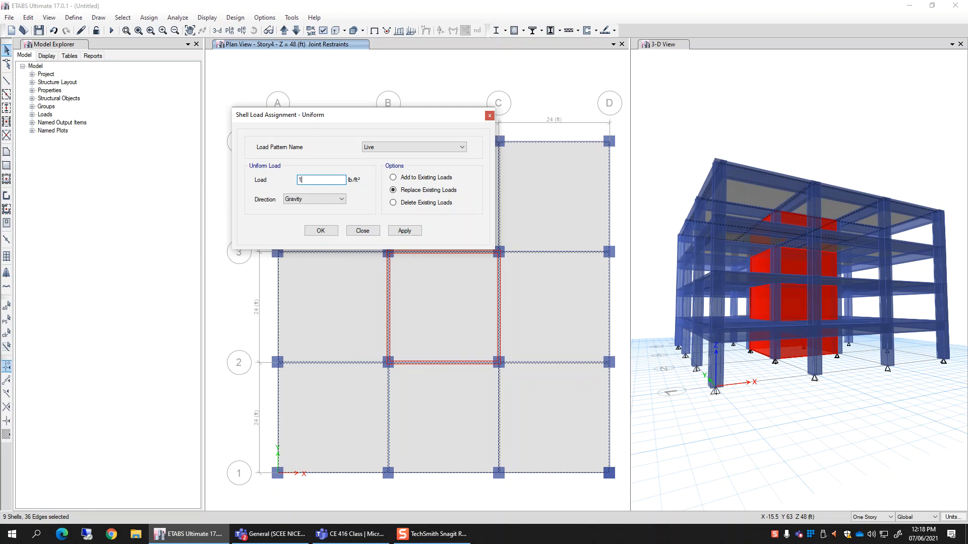
pyautogui.click(337, 200)
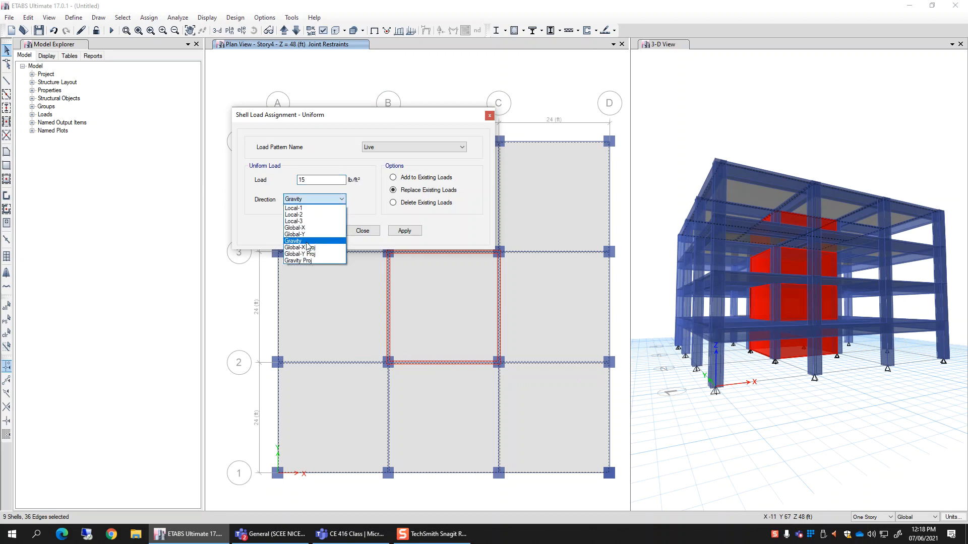
pyautogui.click(307, 243)
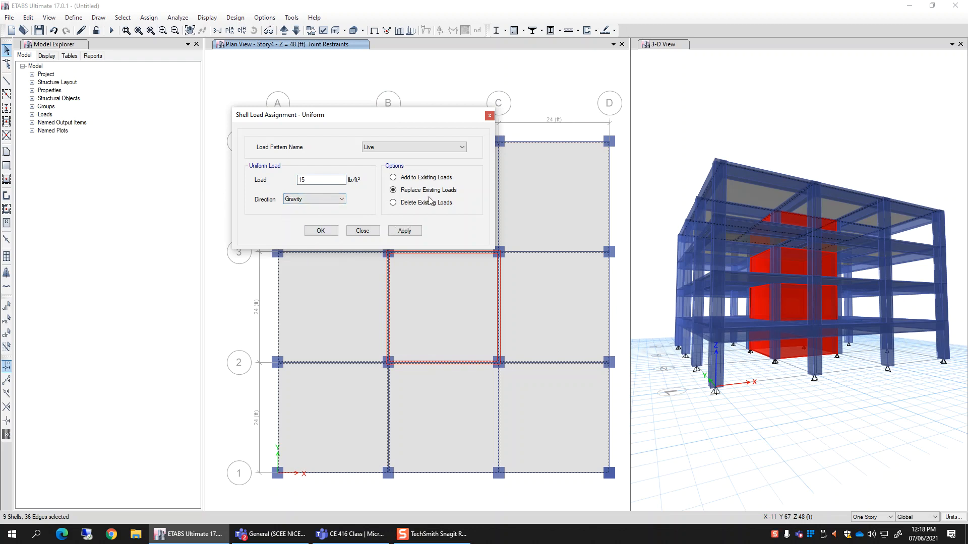
pyautogui.click(428, 179)
pyautogui.click(405, 231)
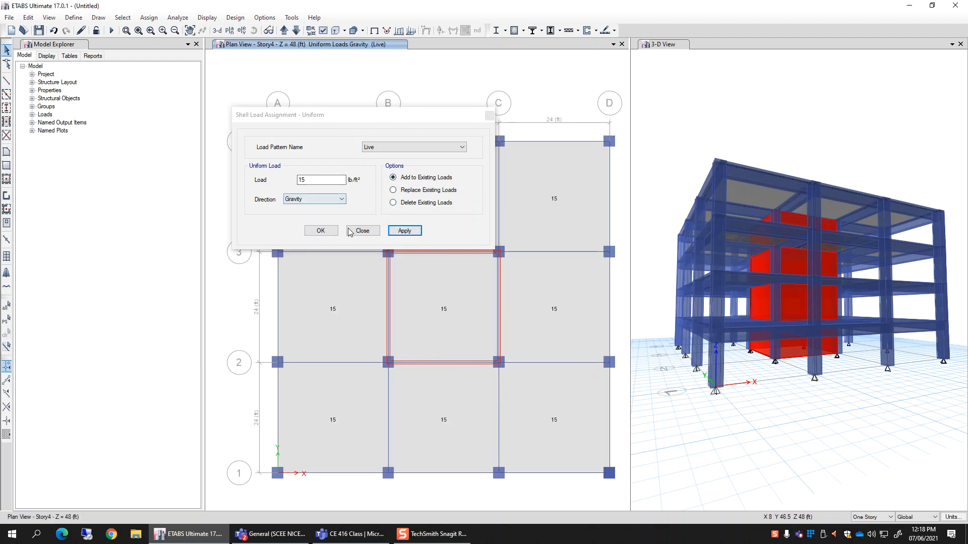
pyautogui.moveTo(398, 117); pyautogui.dragTo(222, 69)
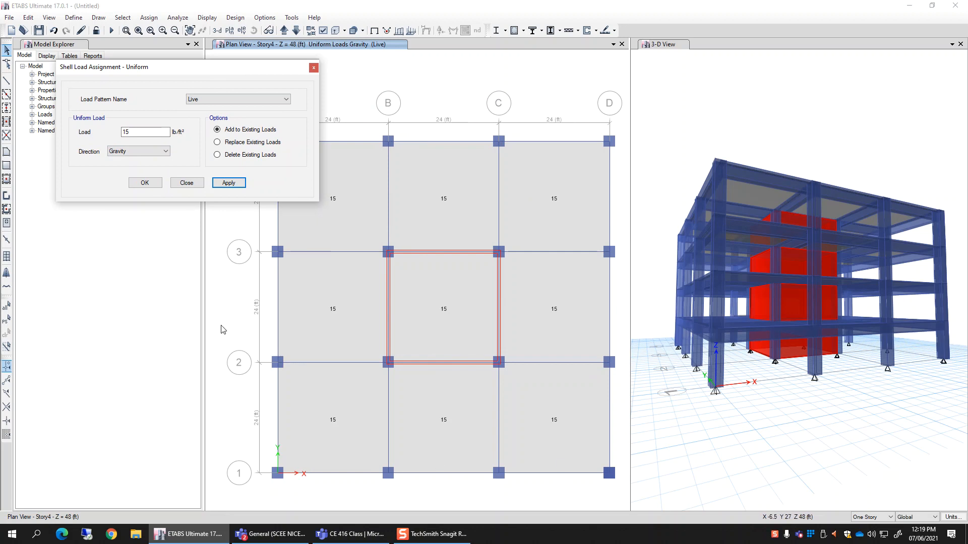
pyautogui.click(145, 183)
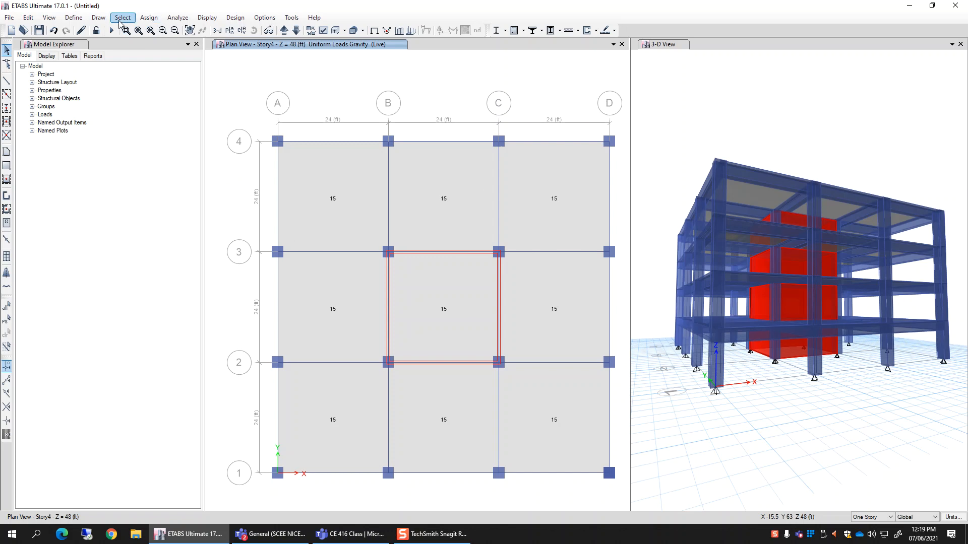
# Step: Clear the display of the load assignments from the Story4 plan
pyautogui.click(149, 18)
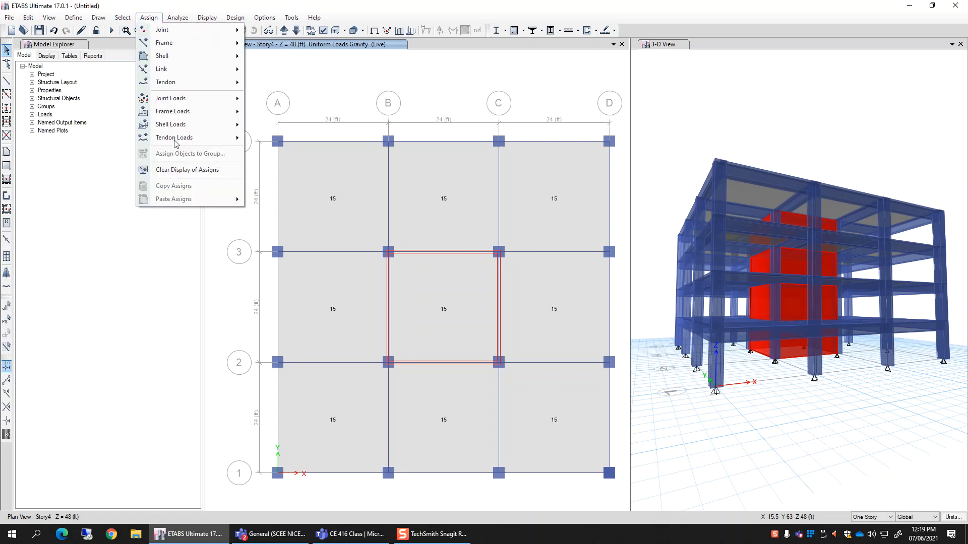
pyautogui.click(231, 175)
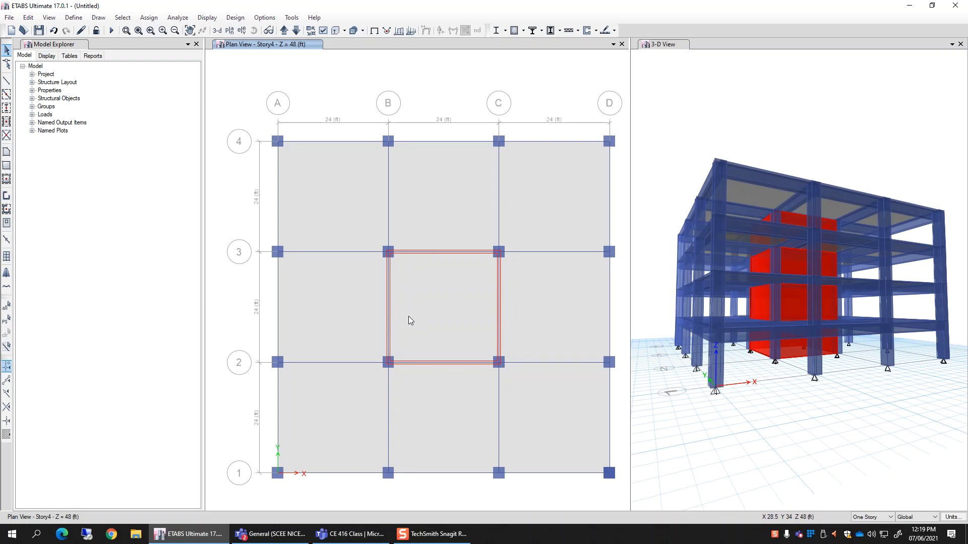
# Step: Select all nine slab panels on the Story4 plan
pyautogui.click(313, 202)
pyautogui.click(418, 204)
pyautogui.click(549, 285)
pyautogui.click(521, 210)
pyautogui.click(417, 287)
pyautogui.click(341, 357)
pyautogui.click(348, 388)
pyautogui.click(443, 429)
pyautogui.click(525, 425)
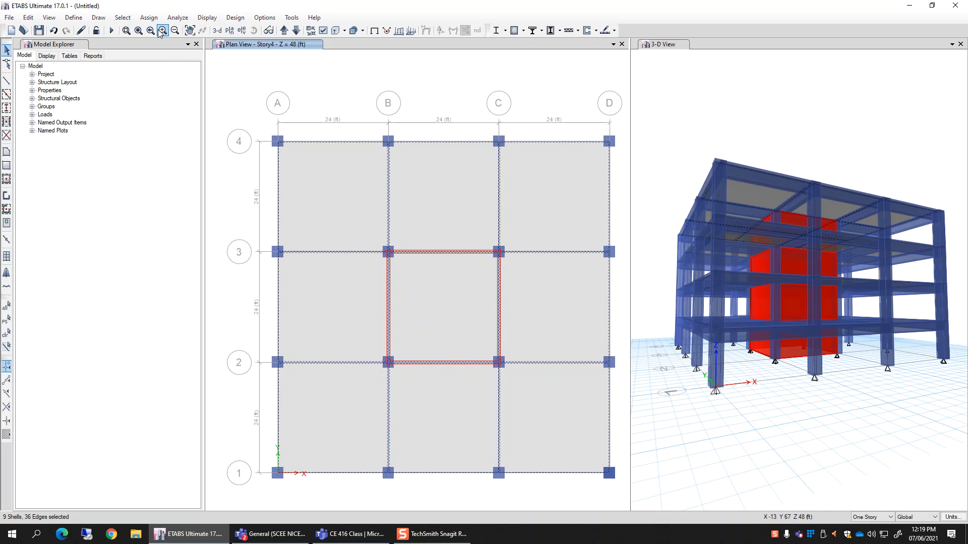
# Step: Add a uniform SDL shell load of 5 lb/ft² in the Gravity direction to the selected slabs, and clear the load display
pyautogui.click(149, 18)
pyautogui.moveTo(218, 128)
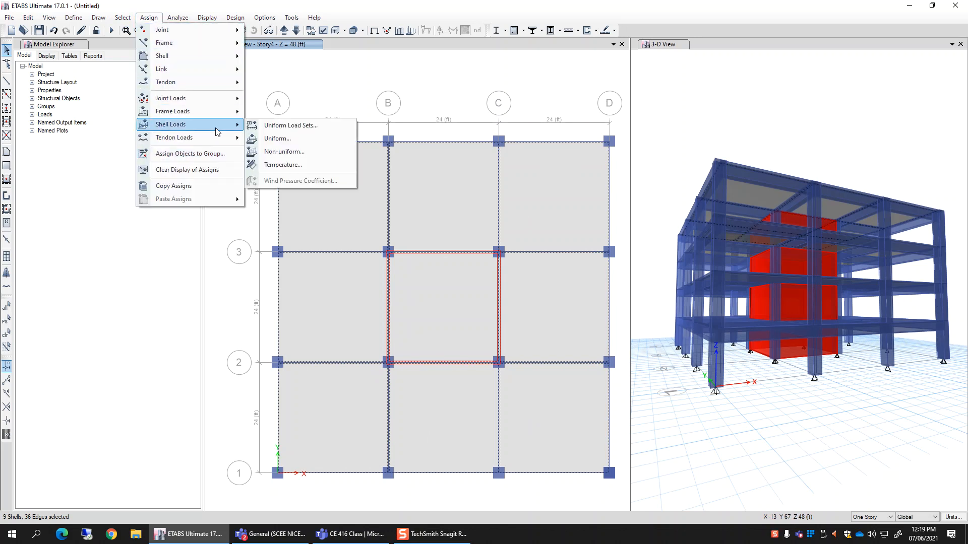
pyautogui.click(277, 139)
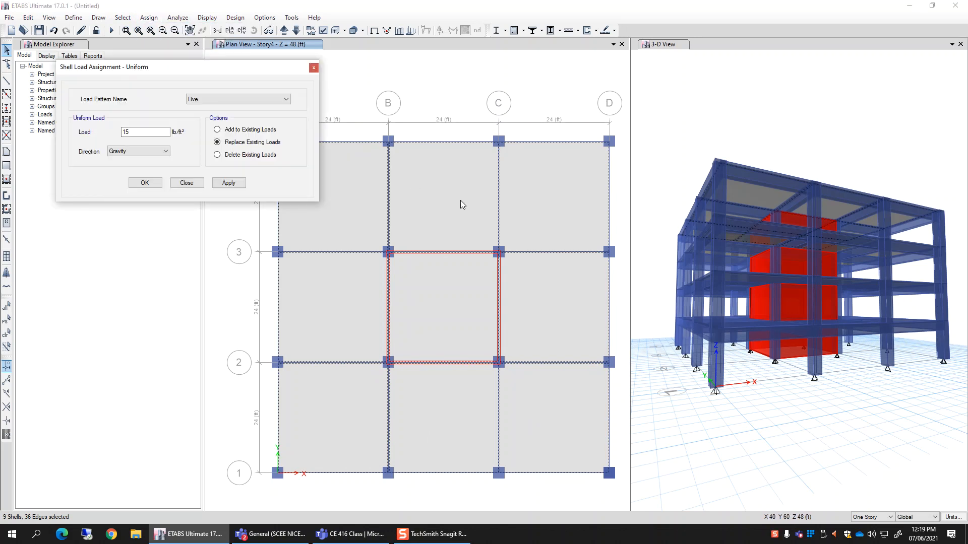
pyautogui.moveTo(207, 65); pyautogui.dragTo(443, 126)
pyautogui.moveTo(370, 190); pyautogui.dragTo(247, 183)
pyautogui.write('5')
pyautogui.click(458, 157)
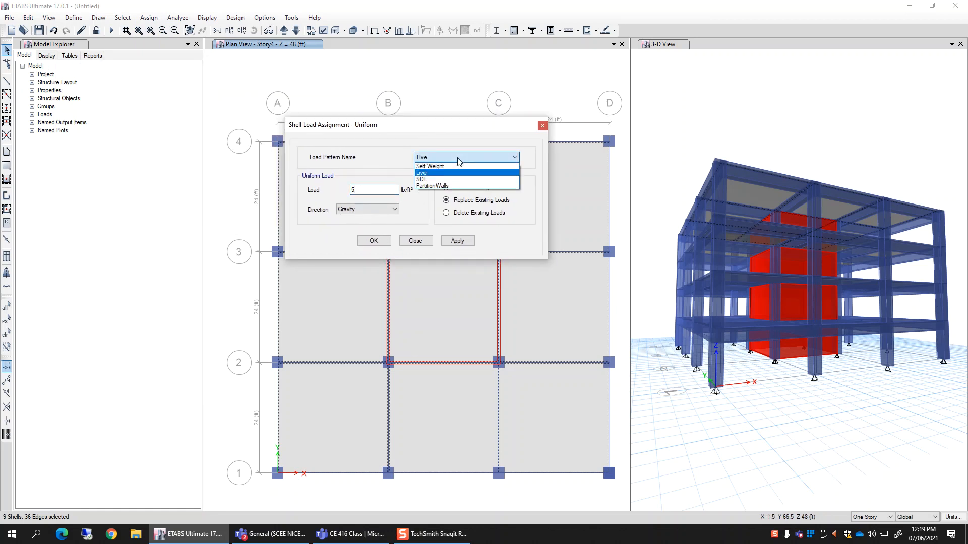
pyautogui.click(439, 179)
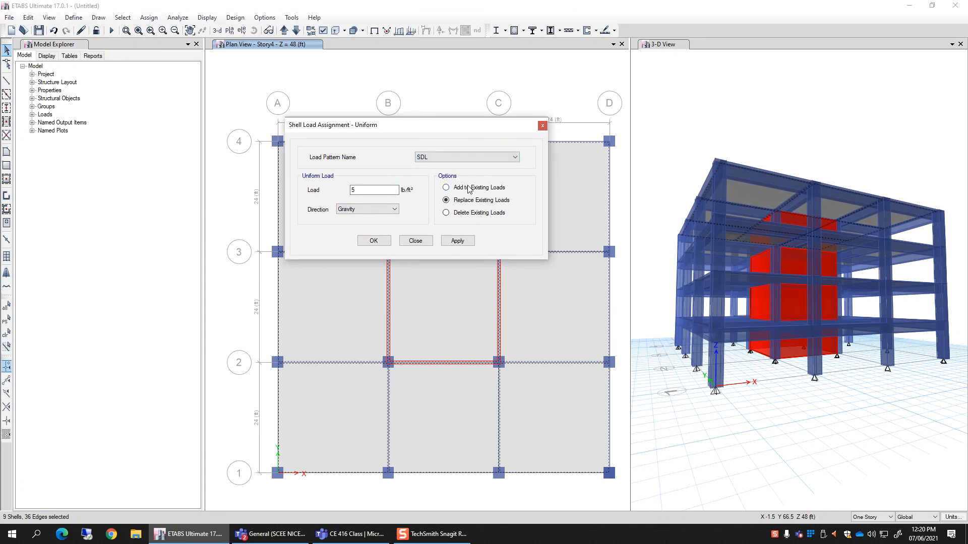
pyautogui.click(458, 240)
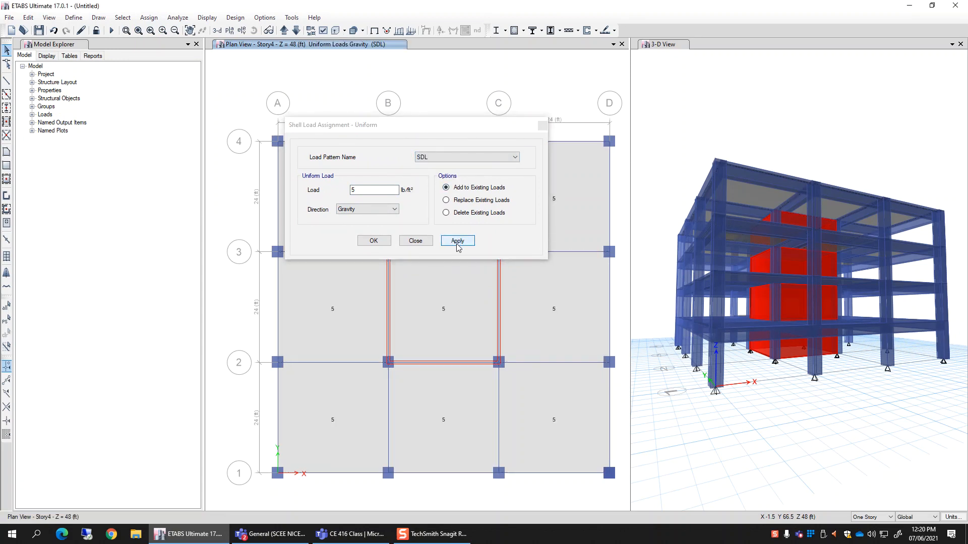
pyautogui.click(381, 246)
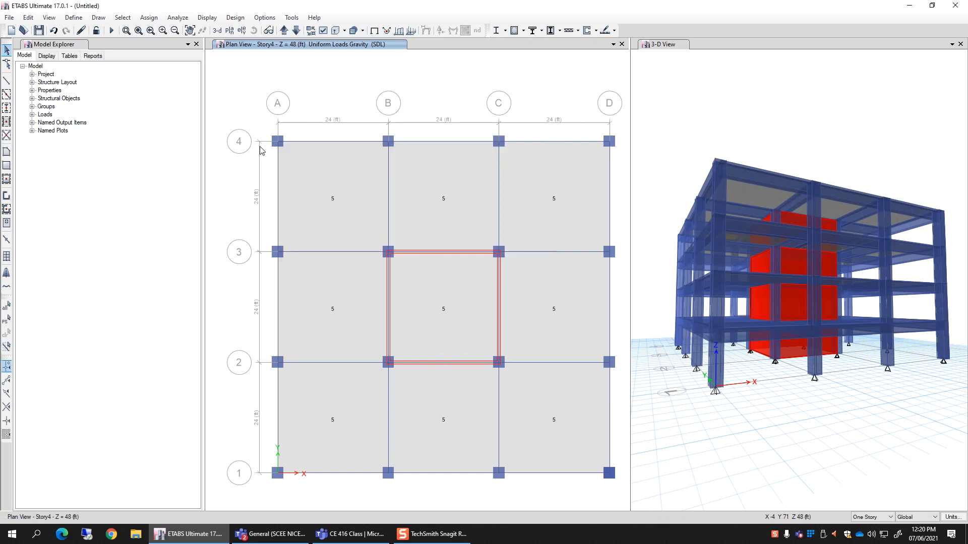
pyautogui.click(146, 19)
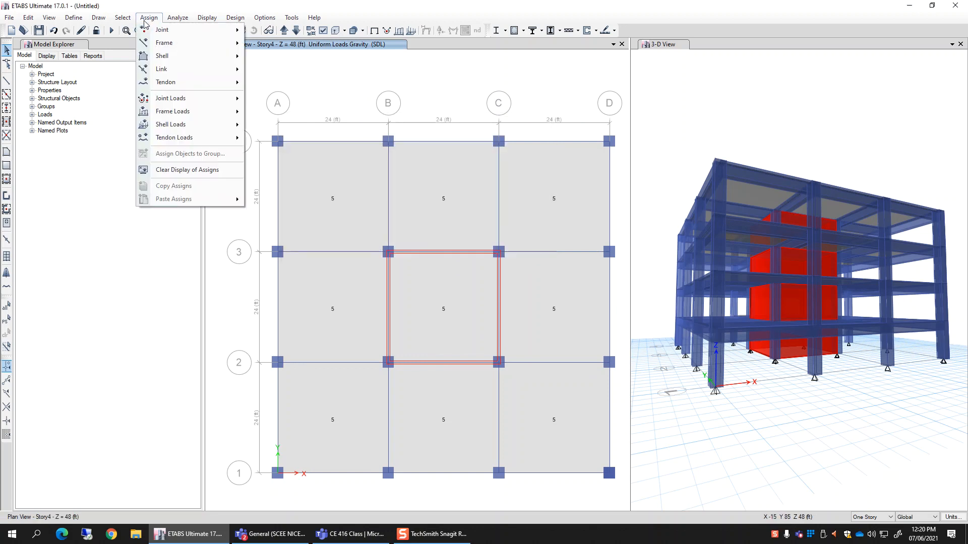
pyautogui.click(180, 169)
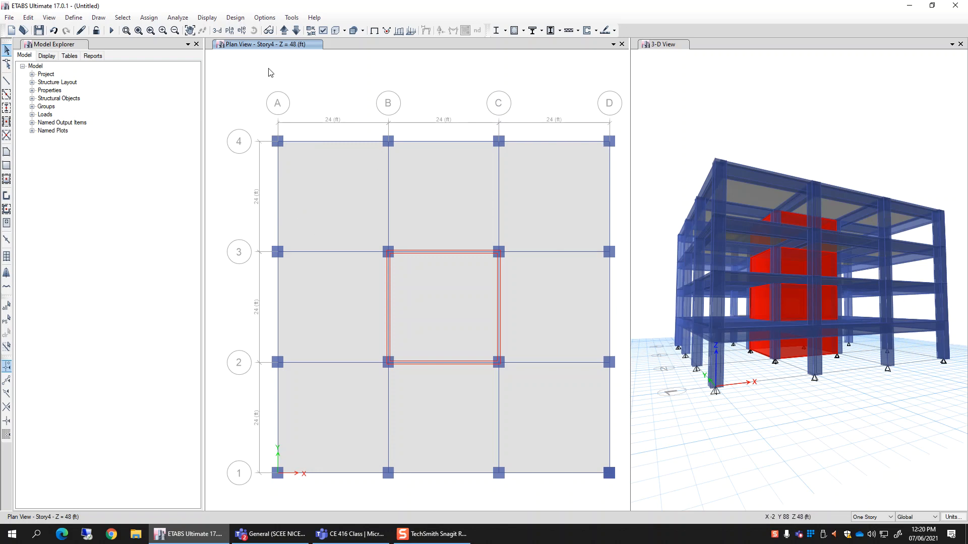
# Step: Move down to the Story3 plan and select the three beams along grid line 4
pyautogui.click(296, 31)
pyautogui.click(300, 141)
pyautogui.click(443, 143)
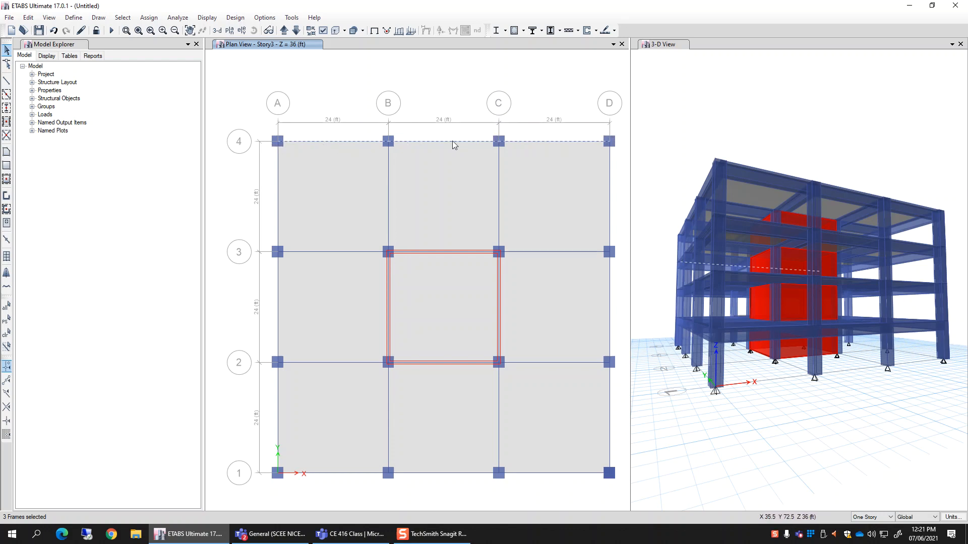
# Step: Set up a distributed frame load for the PartitionWalls pattern, using forces in the Gravity direction and adding to existing loads
pyautogui.click(148, 18)
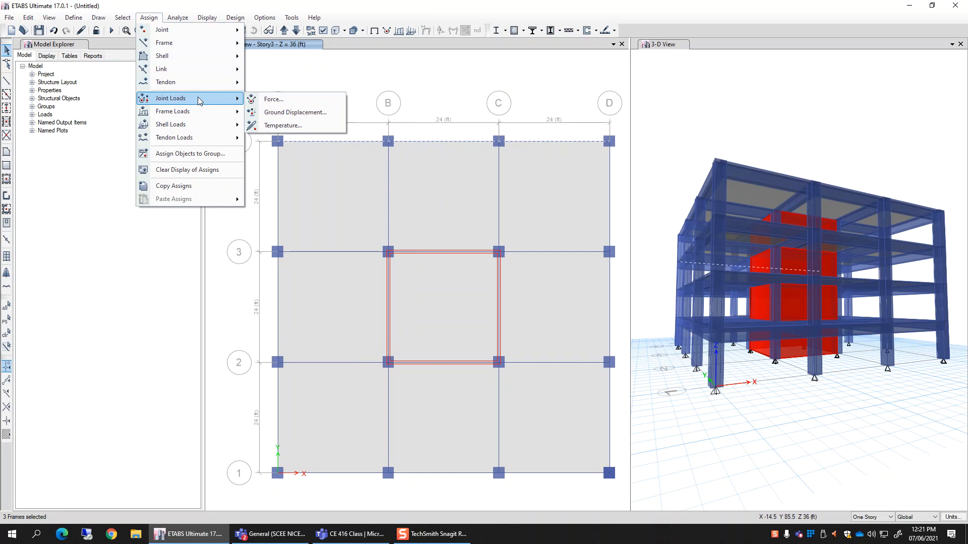
pyautogui.moveTo(197, 118)
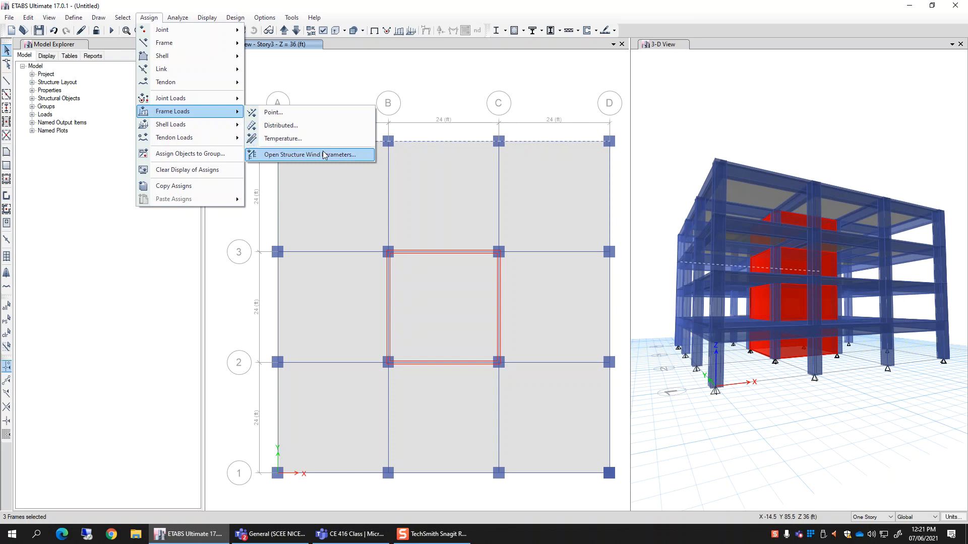
pyautogui.click(313, 125)
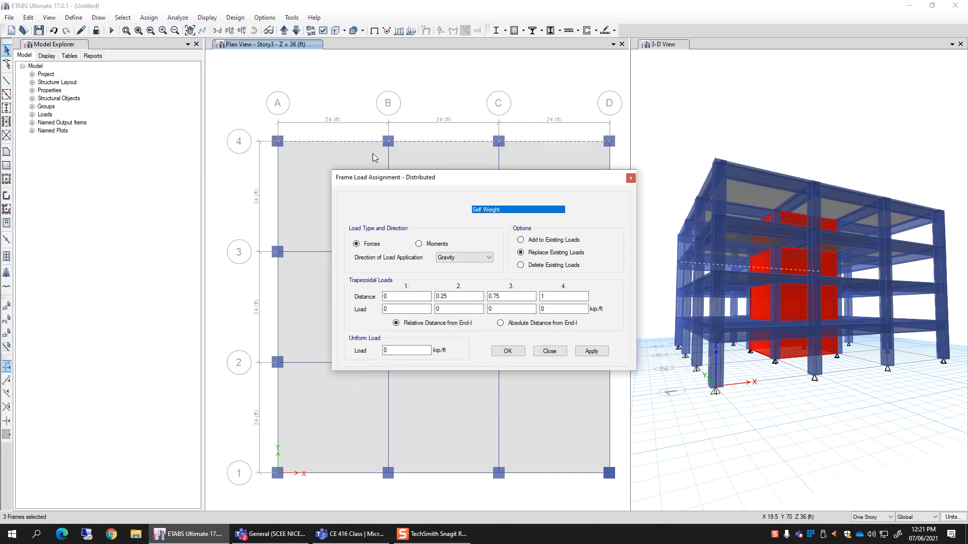
pyautogui.moveTo(427, 178)
pyautogui.mouseDown()
pyautogui.moveTo(328, 184)
pyautogui.moveTo(564, 202)
pyautogui.moveTo(670, 103)
pyautogui.moveTo(620, 88)
pyautogui.moveTo(609, 169)
pyautogui.mouseUp()
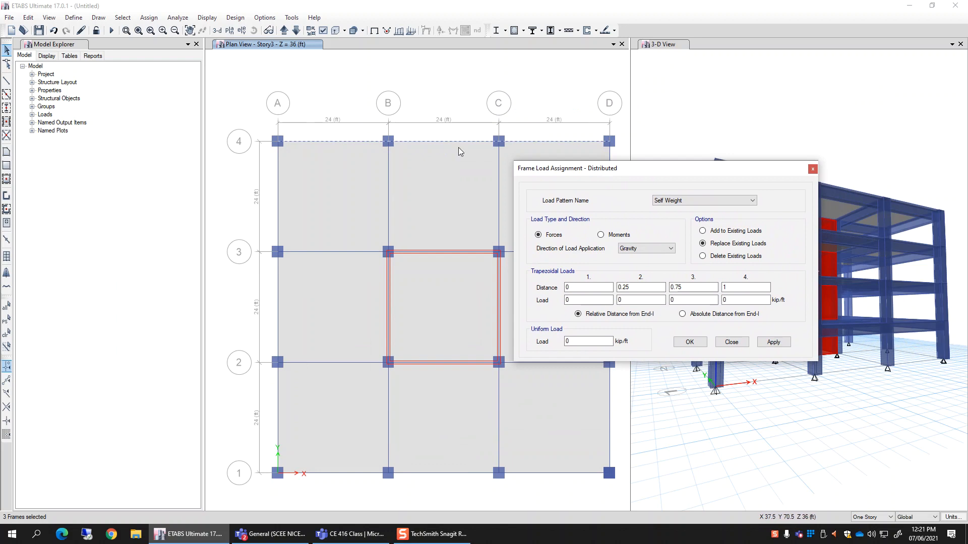
pyautogui.click(695, 201)
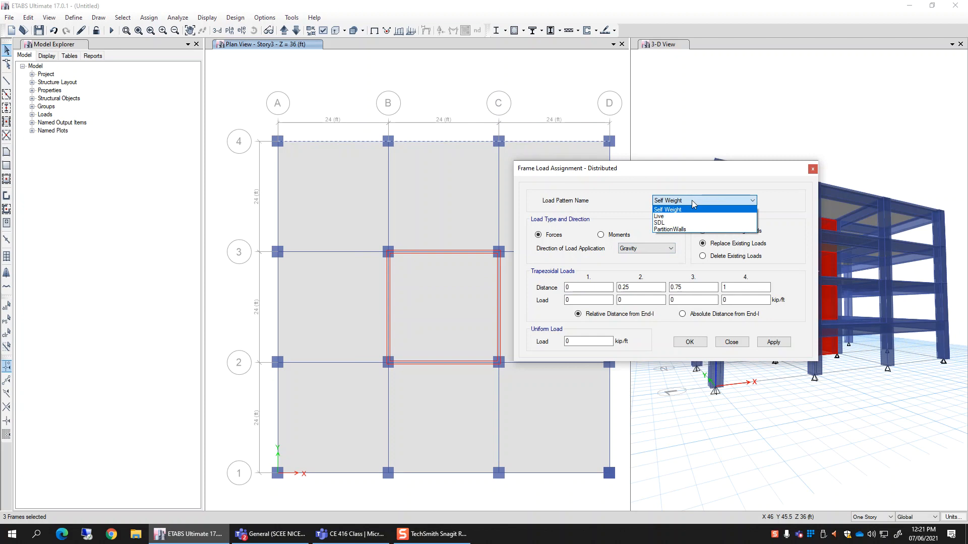
pyautogui.click(682, 230)
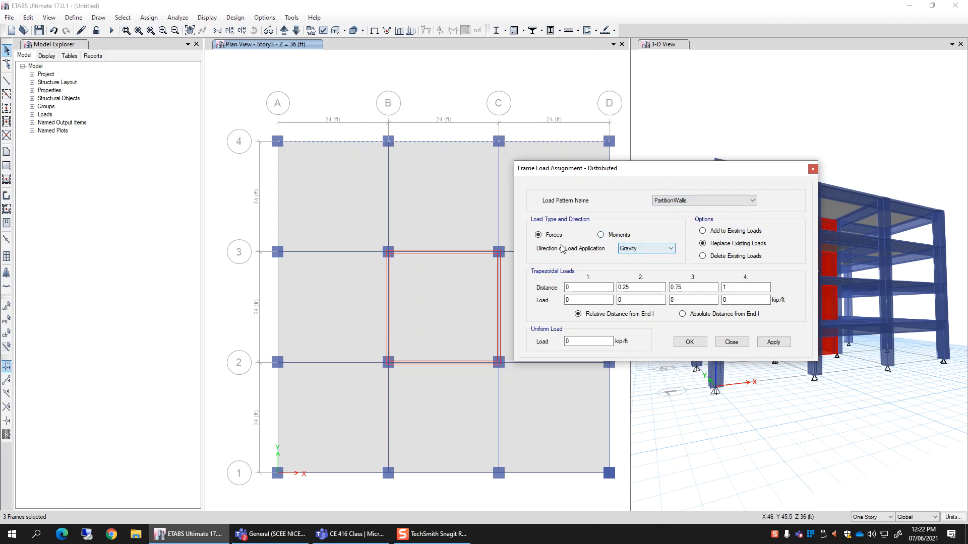
pyautogui.click(649, 251)
pyautogui.click(649, 251)
pyautogui.click(716, 233)
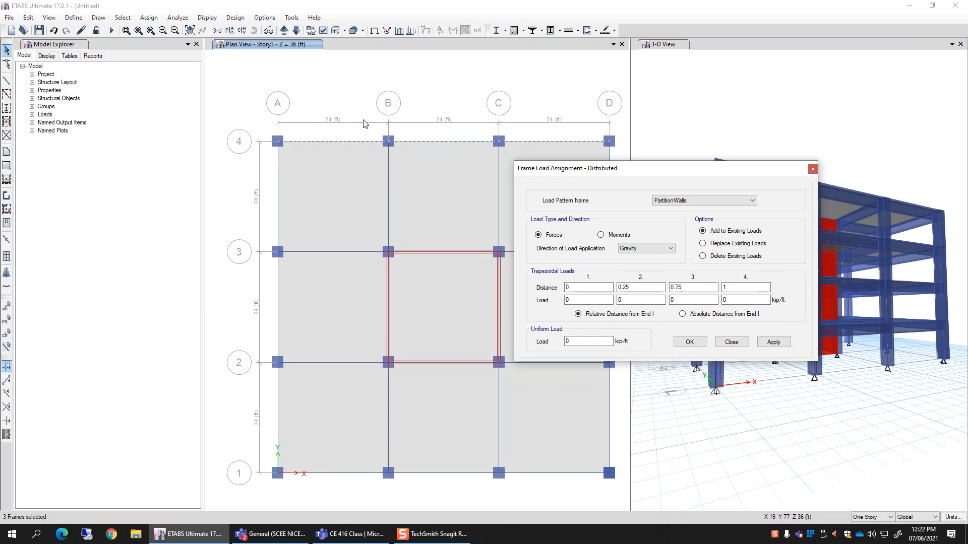
# Step: Try 0.25 as the first trapezoidal load distance and restore it to 0
pyautogui.click(569, 288)
pyautogui.click(644, 286)
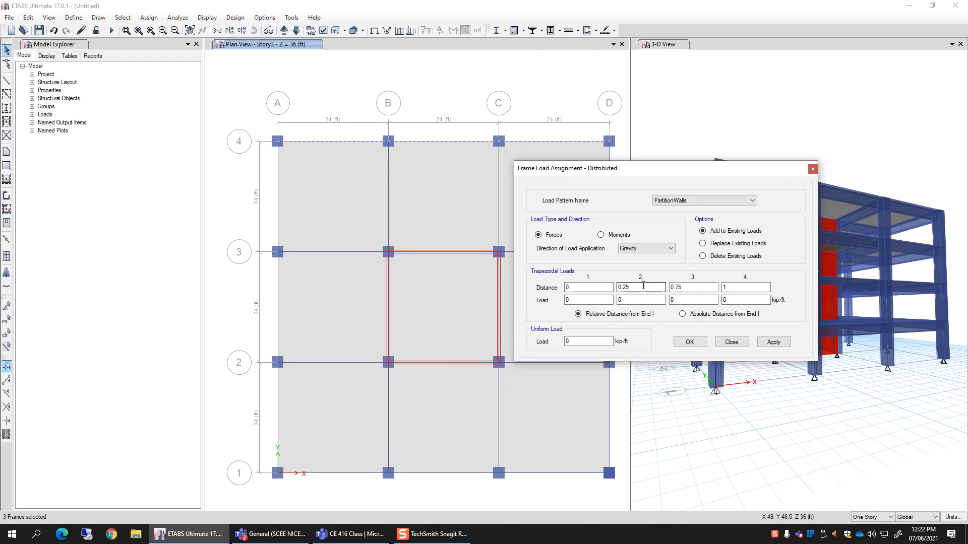
pyautogui.doubleClick(647, 285)
pyautogui.moveTo(597, 286); pyautogui.dragTo(531, 282)
pyautogui.doubleClick(650, 287)
pyautogui.hotkey('ctrl', 'c')
pyautogui.moveTo(580, 286); pyautogui.dragTo(544, 286)
pyautogui.hotkey('ctrl', 'v')
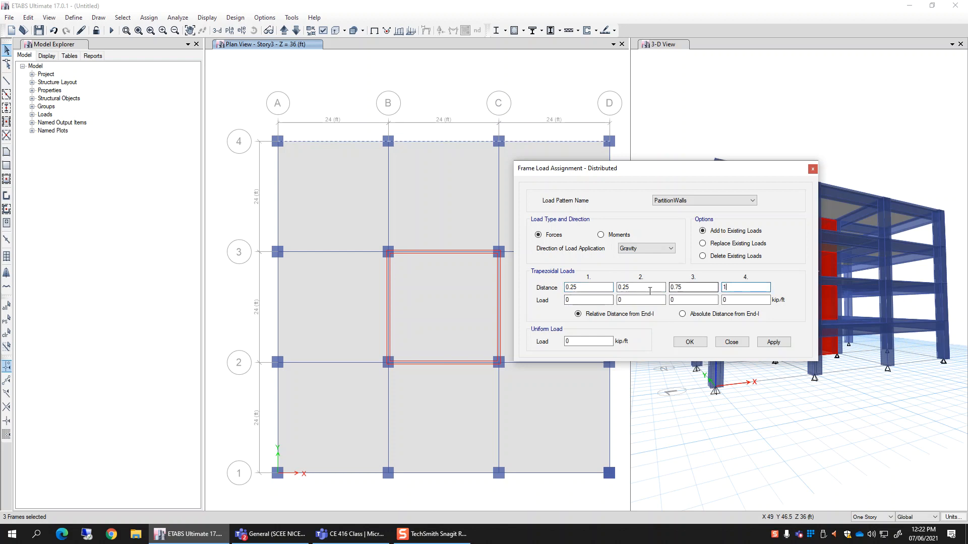
pyautogui.moveTo(589, 288); pyautogui.dragTo(561, 288)
pyautogui.write('0')
pyautogui.doubleClick(645, 287)
pyautogui.click(688, 288)
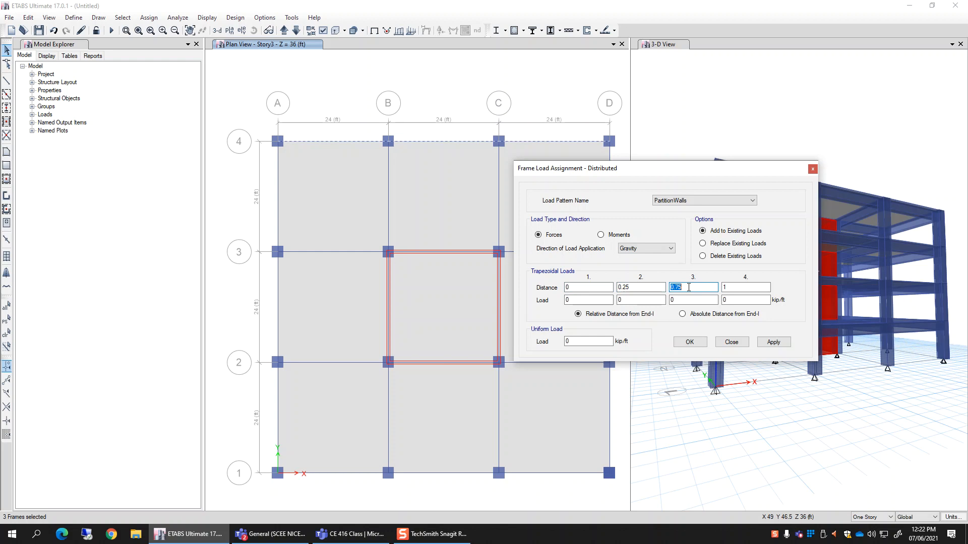
pyautogui.click(729, 288)
pyautogui.press('Tab')
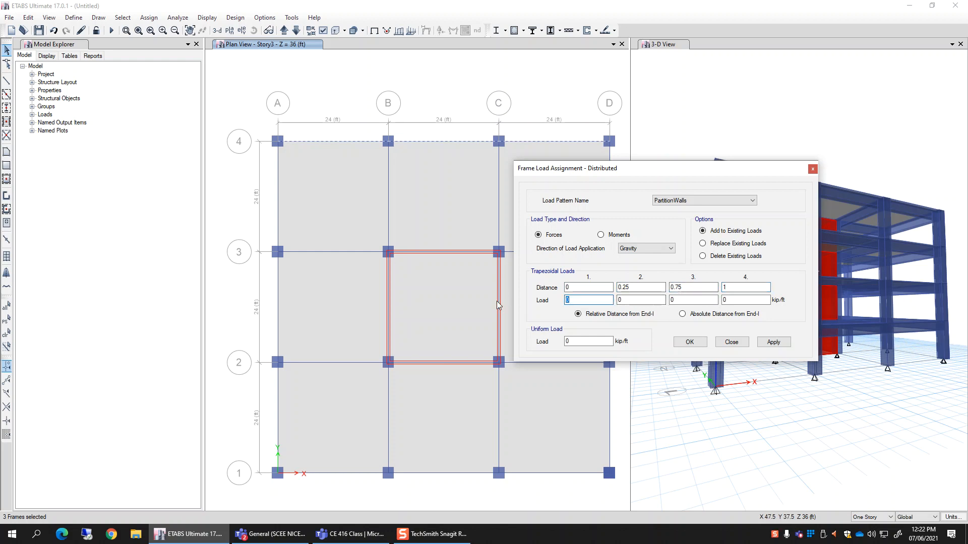
# Step: Try a trapezoidal load of 1 kip/ft at all four distances
pyautogui.write('1')
pyautogui.moveTo(571, 301); pyautogui.dragTo(558, 304)
pyautogui.hotkey('ctrl', 'c')
pyautogui.doubleClick(638, 300)
pyautogui.hotkey('ctrl', 'v')
pyautogui.doubleClick(696, 302)
pyautogui.hotkey('ctrl', 'v')
pyautogui.doubleClick(745, 299)
pyautogui.hotkey('ctrl', 'v')
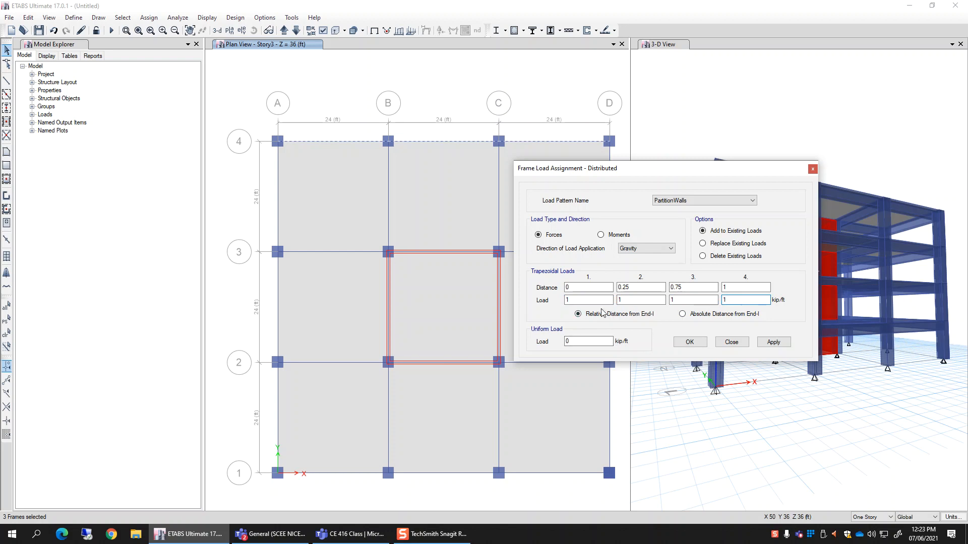
# Step: Reset the trapezoidal loads at all four distances to 0
pyautogui.moveTo(602, 301); pyautogui.dragTo(553, 305)
pyautogui.write('0')
pyautogui.press('Tab')
pyautogui.write('0')
pyautogui.press('Tab')
pyautogui.write('0')
pyautogui.press('Tab')
pyautogui.write('0')
# Step: Assign a uniform PartitionWalls load of 1 kip/ft to the selected grid line 4 beams
pyautogui.click(565, 341)
pyautogui.write('1')
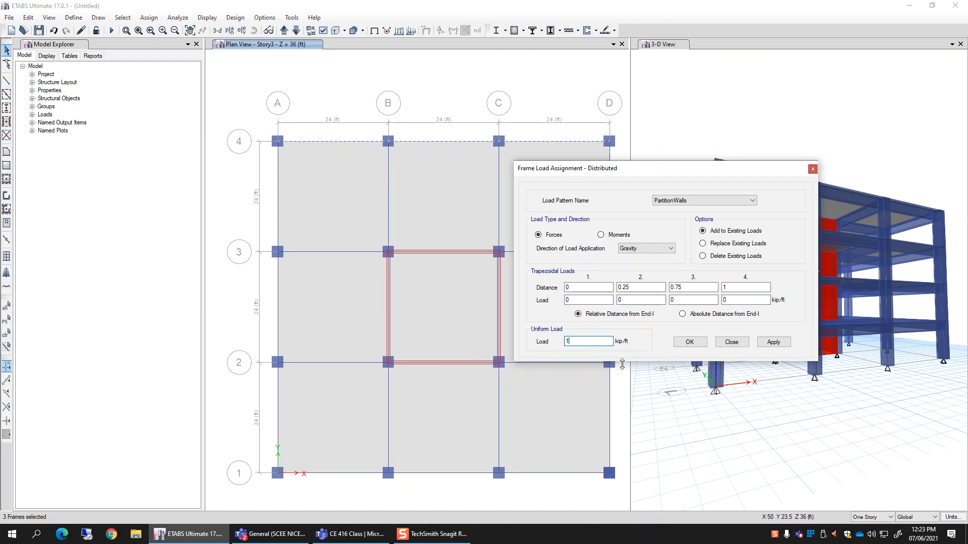
pyautogui.click(781, 343)
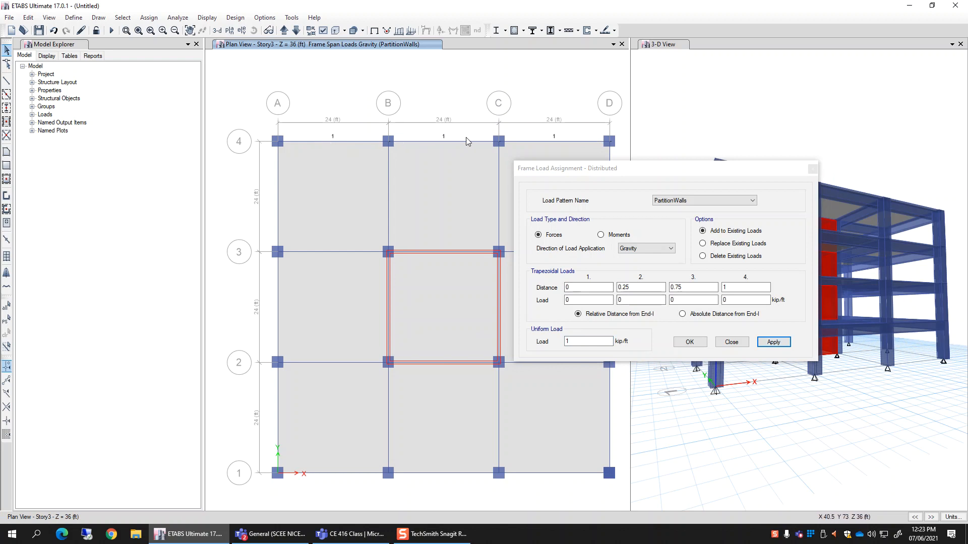
pyautogui.click(688, 343)
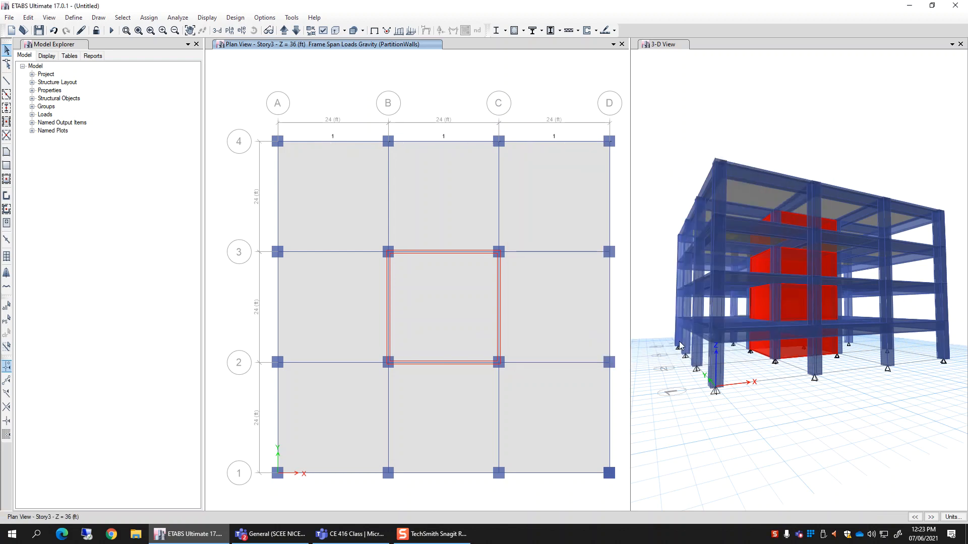
# Step: Show the PartitionWalls frame span loads with their values in the 3-D view and inspect the loaded Story3 beams
pyautogui.click(717, 103)
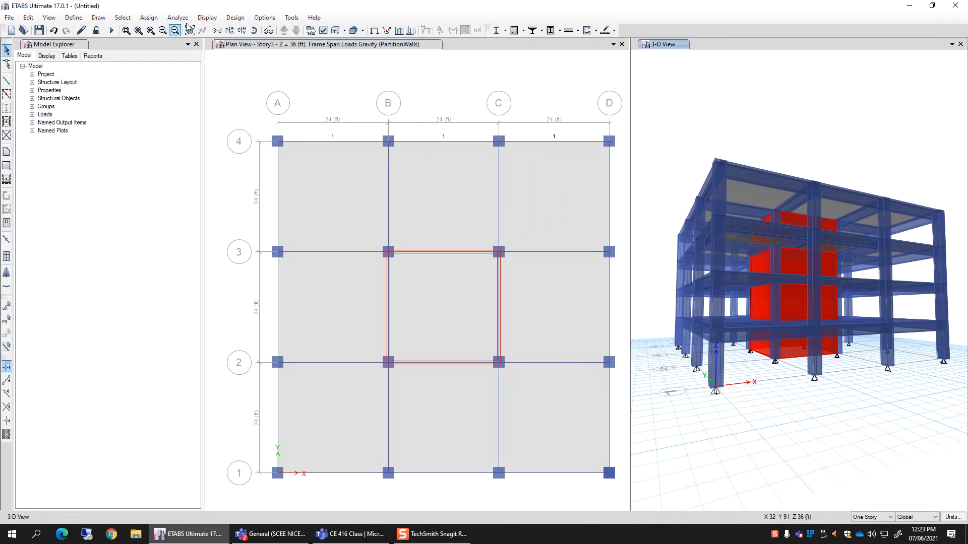
pyautogui.click(206, 17)
pyautogui.moveTo(240, 53)
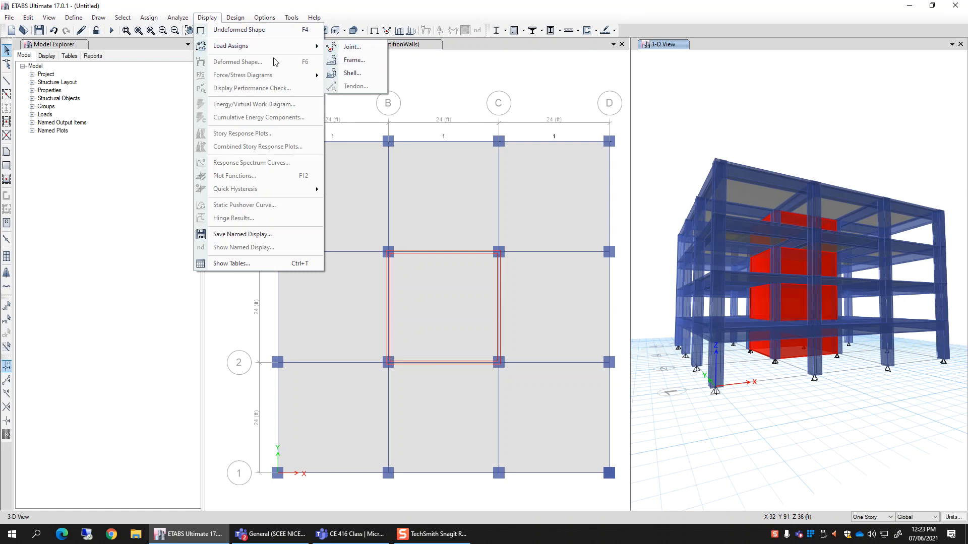
pyautogui.click(351, 62)
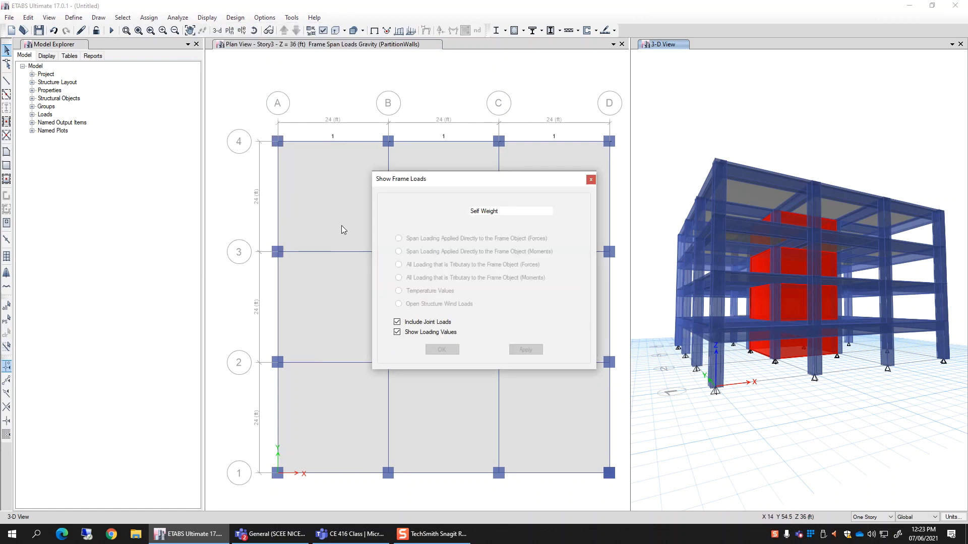
pyautogui.click(504, 216)
pyautogui.click(497, 233)
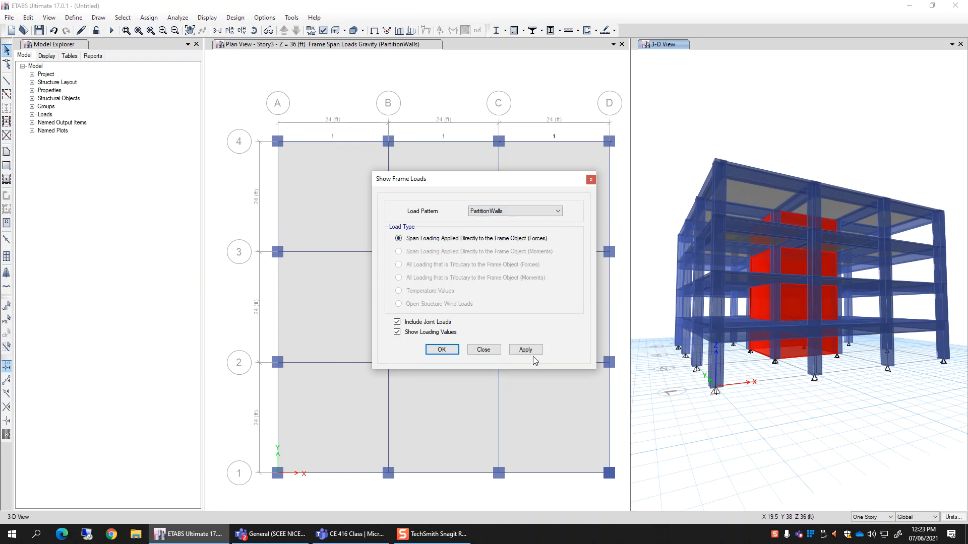
pyautogui.click(527, 351)
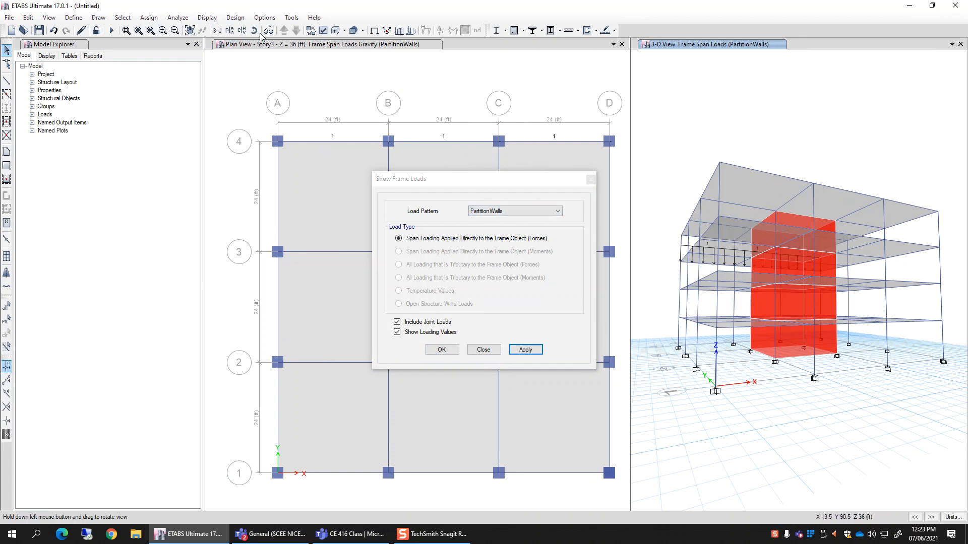
pyautogui.moveTo(703, 232); pyautogui.dragTo(817, 231)
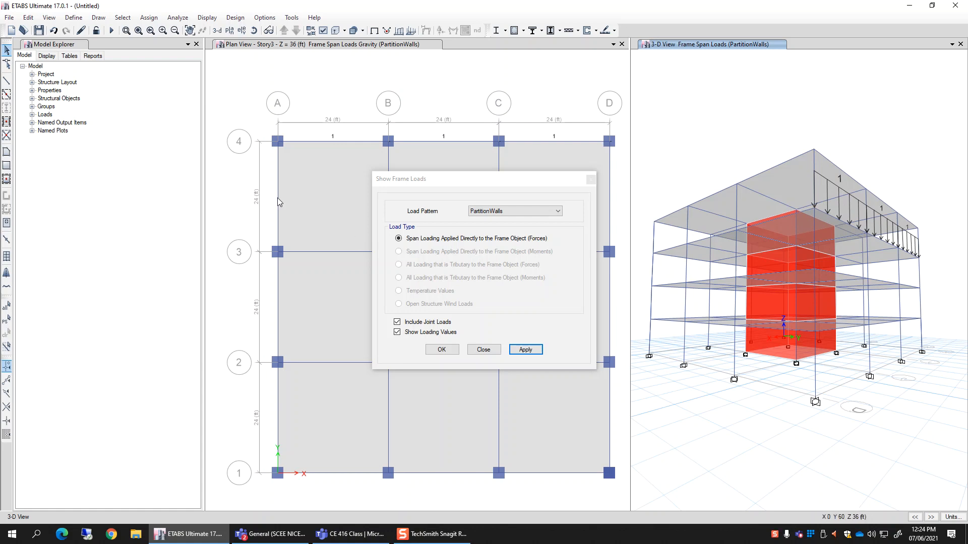
pyautogui.click(474, 350)
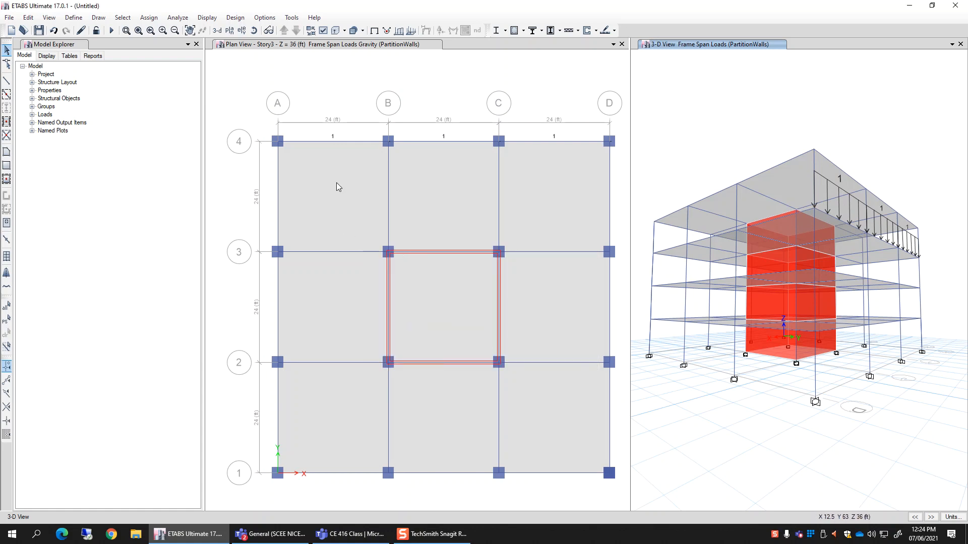
pyautogui.click(207, 17)
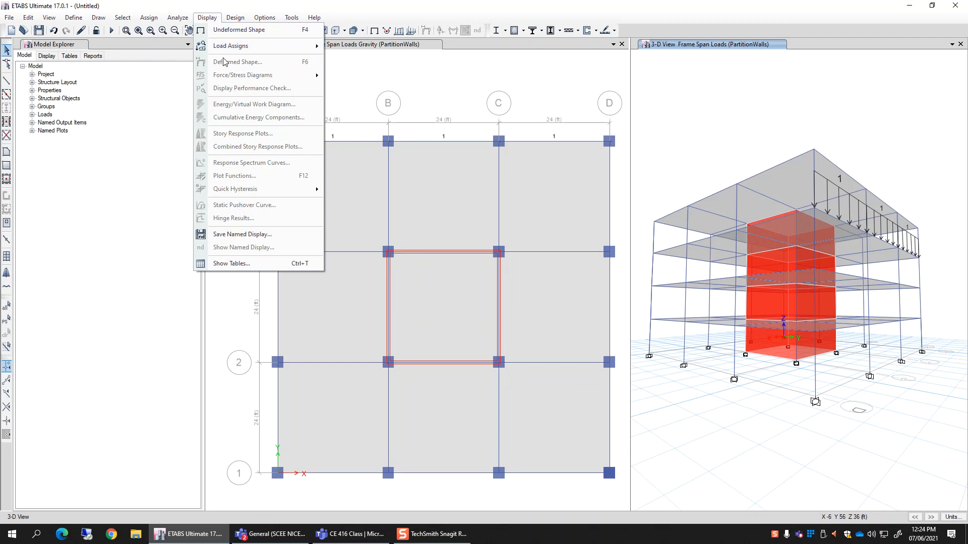
pyautogui.moveTo(291, 46)
pyautogui.click(341, 103)
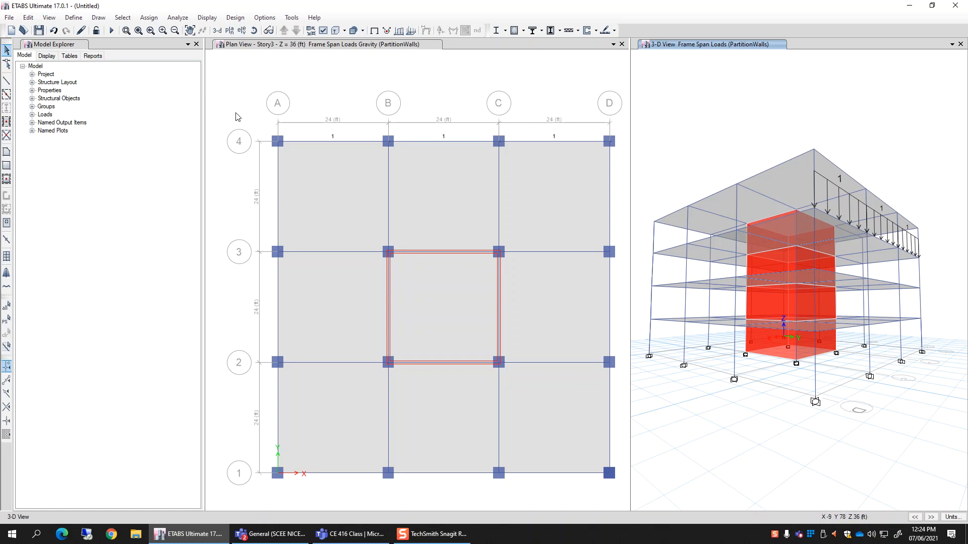
# Step: Assign an SDL joint force of -10 kip in Global Z to the Story4 corner joint at grid A-4
pyautogui.click(261, 45)
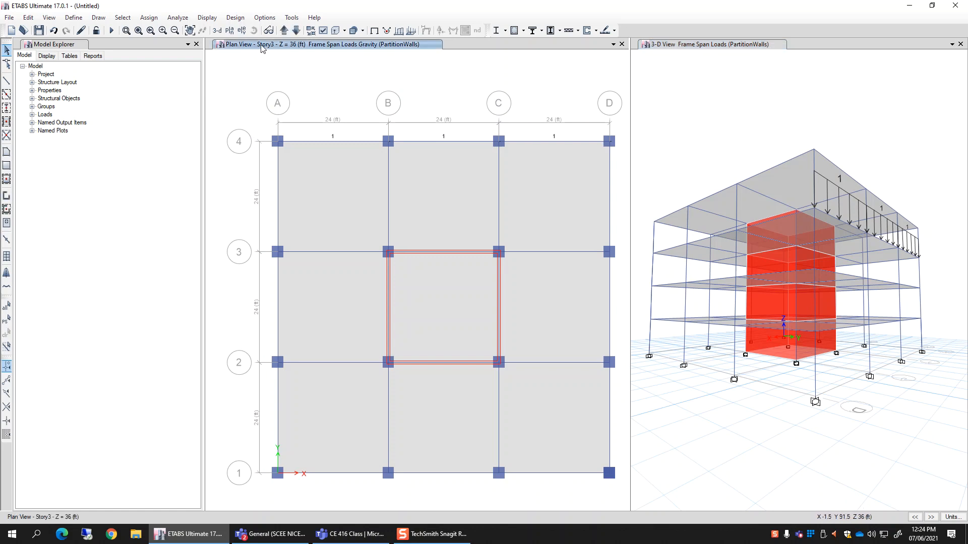
pyautogui.click(283, 31)
pyautogui.click(279, 143)
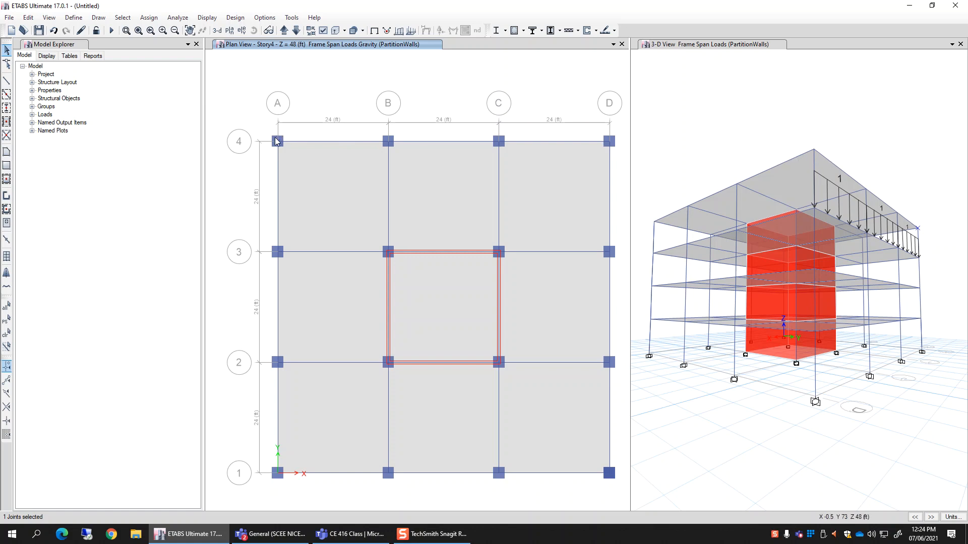
pyautogui.click(148, 17)
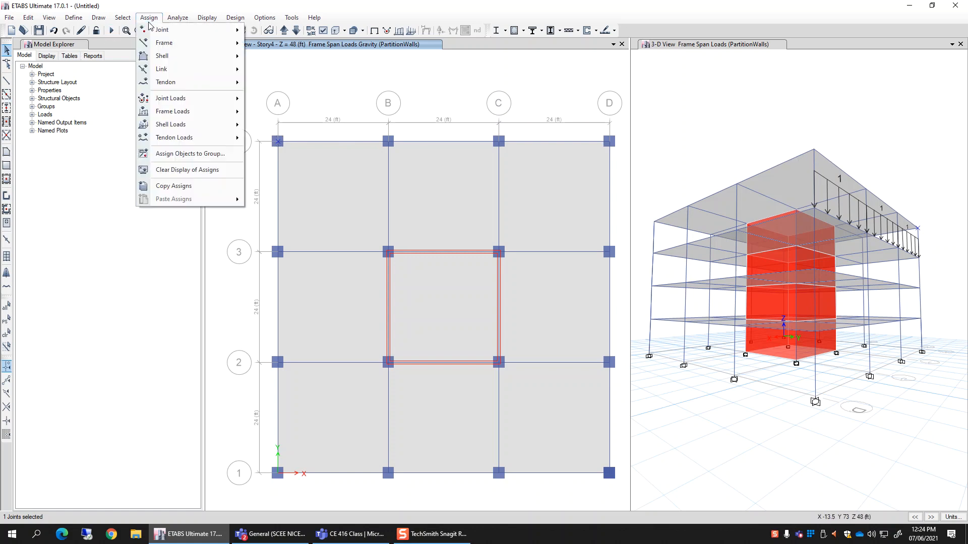
pyautogui.moveTo(200, 102)
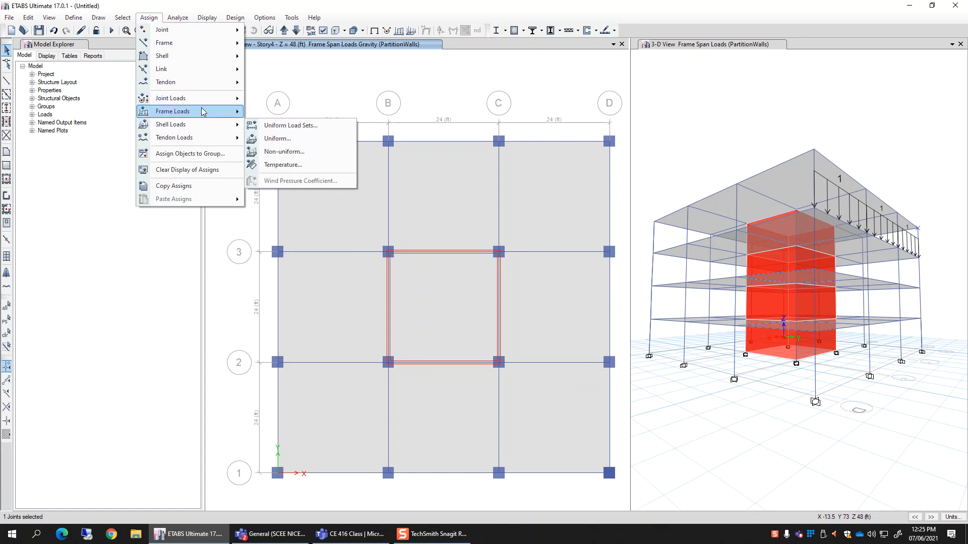
pyautogui.moveTo(229, 102)
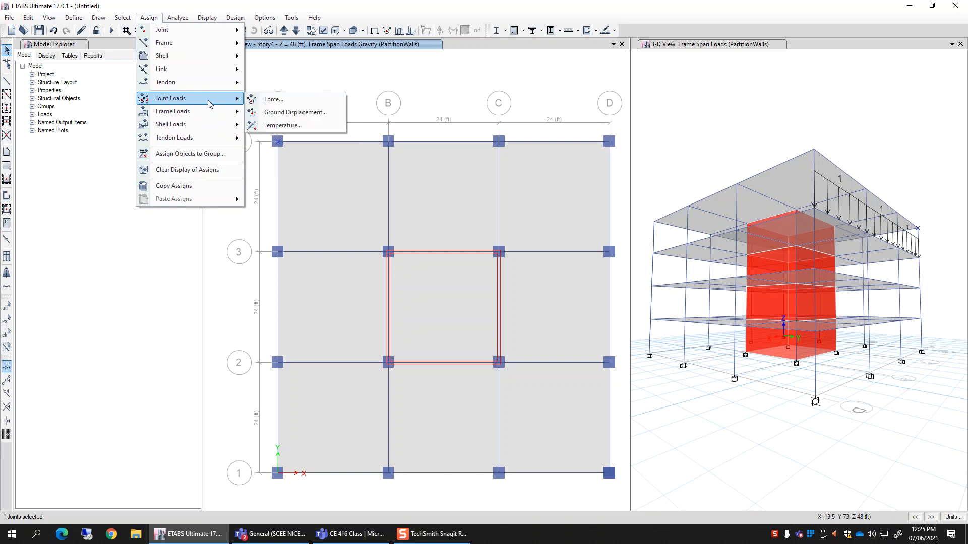
pyautogui.click(291, 102)
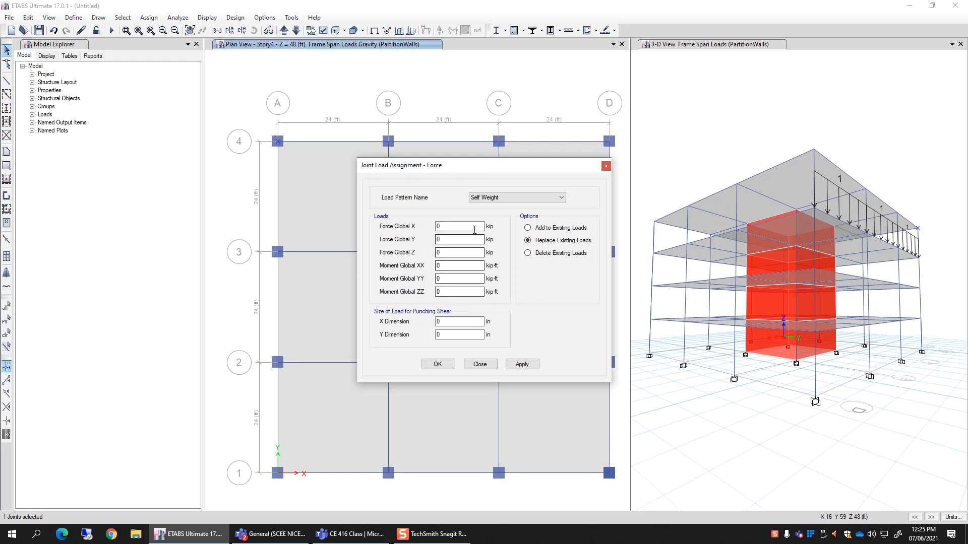
pyautogui.click(482, 199)
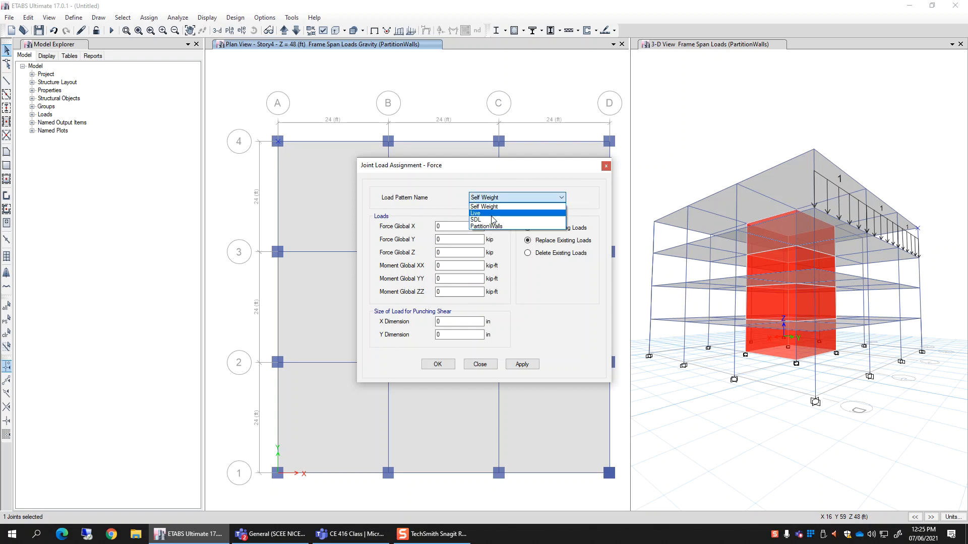
pyautogui.click(491, 214)
pyautogui.click(498, 200)
pyautogui.click(492, 218)
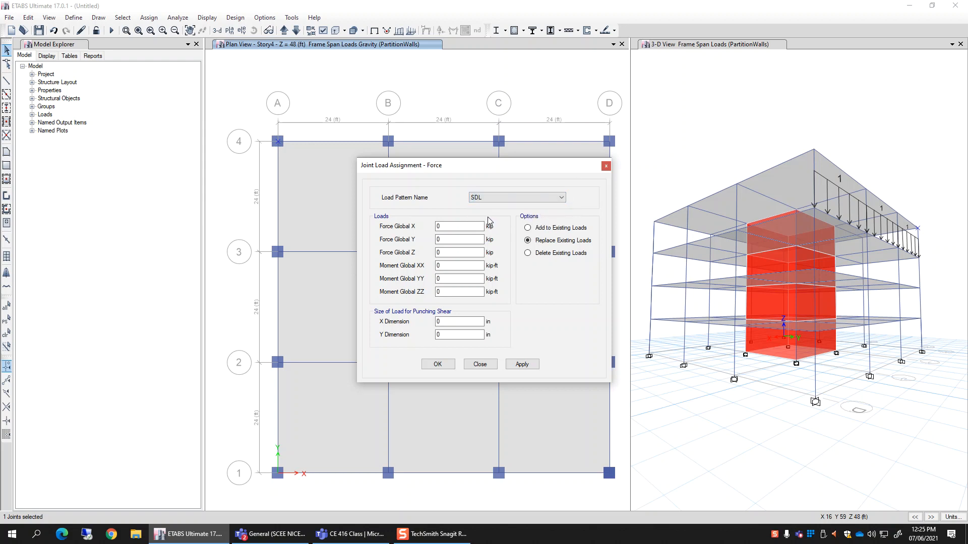
pyautogui.doubleClick(451, 256)
pyautogui.write('-1')
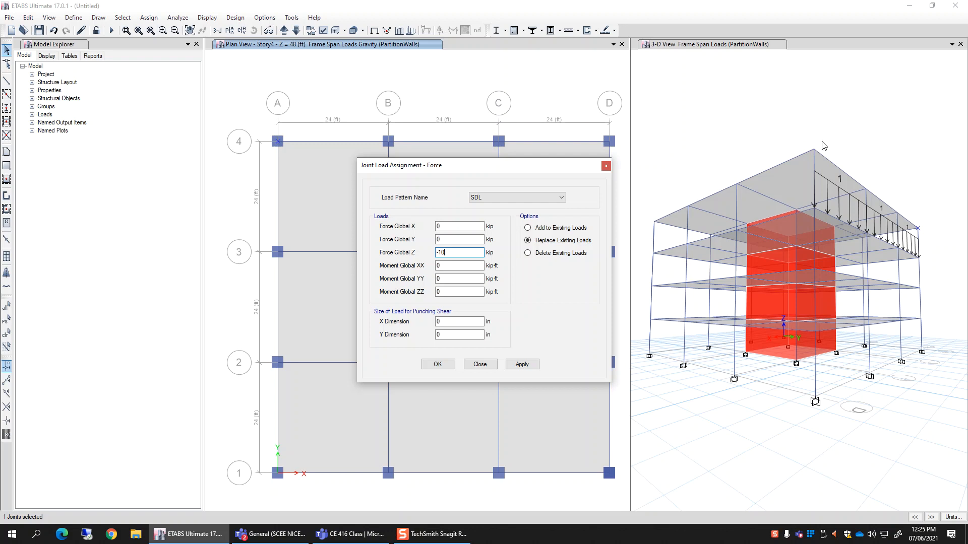
pyautogui.click(520, 364)
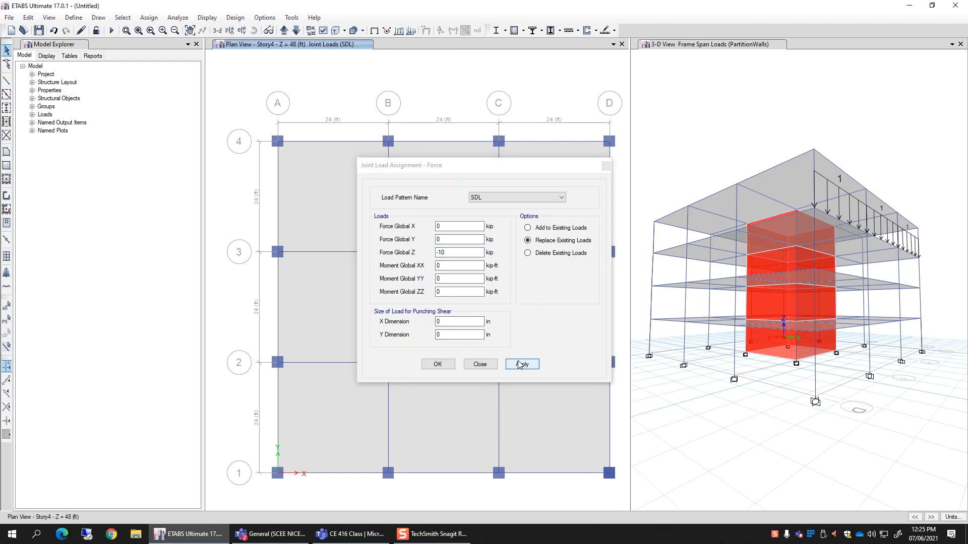
pyautogui.click(445, 362)
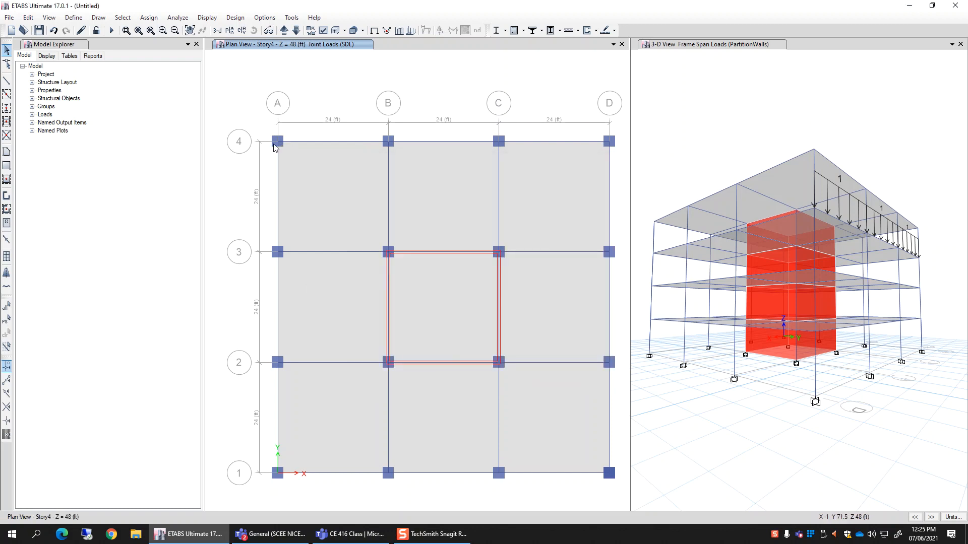
# Step: Try to display the SDL joint forces with their loading values in the 3-D view
pyautogui.click(754, 138)
pyautogui.click(177, 18)
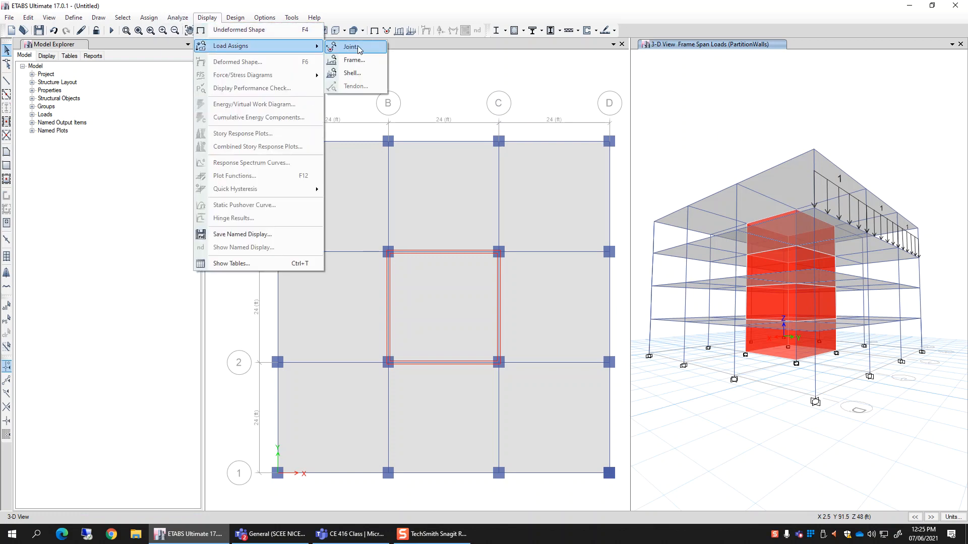
pyautogui.click(364, 51)
pyautogui.click(487, 241)
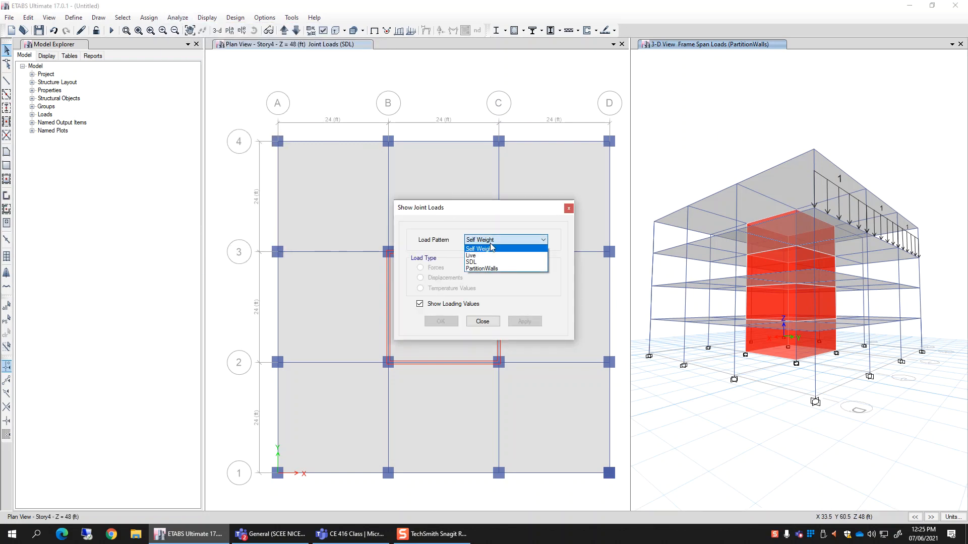
pyautogui.click(477, 262)
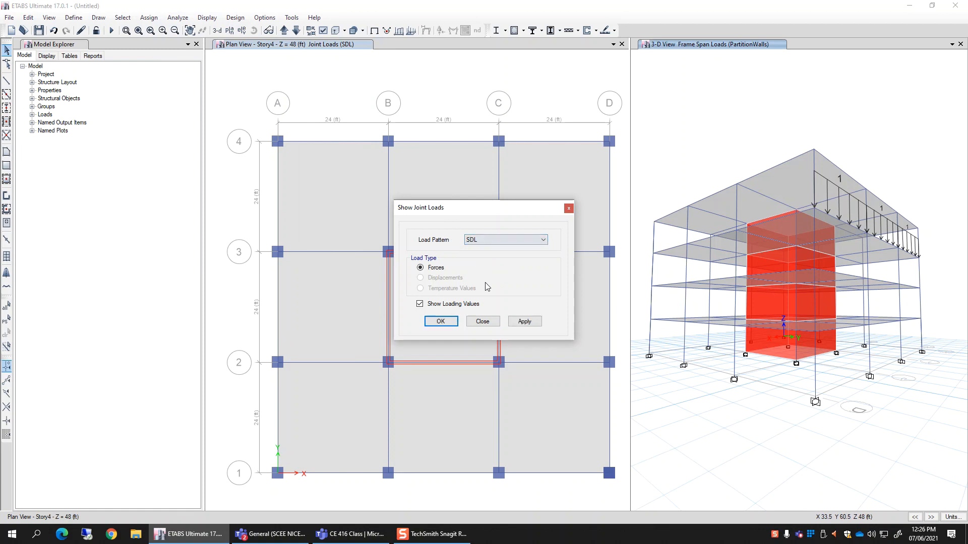
pyautogui.click(527, 322)
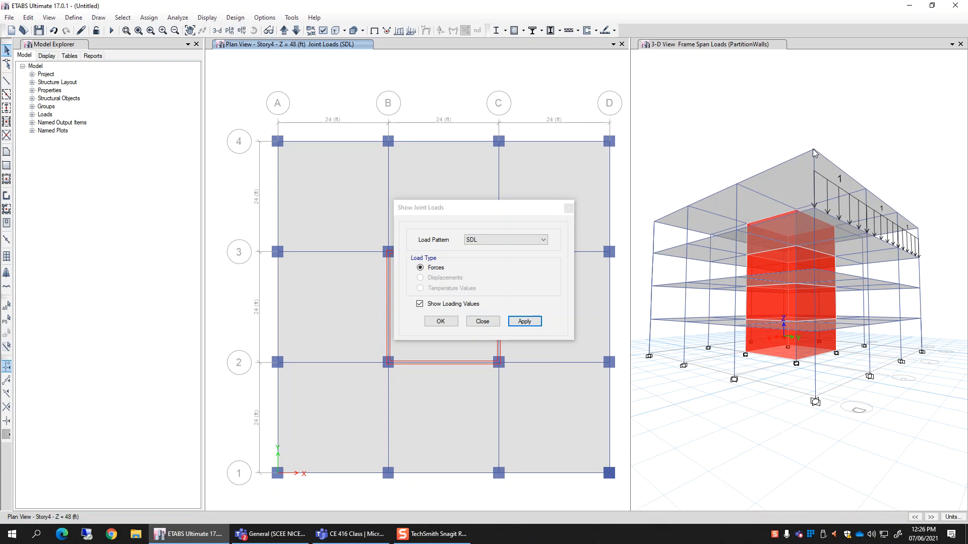
pyautogui.click(483, 322)
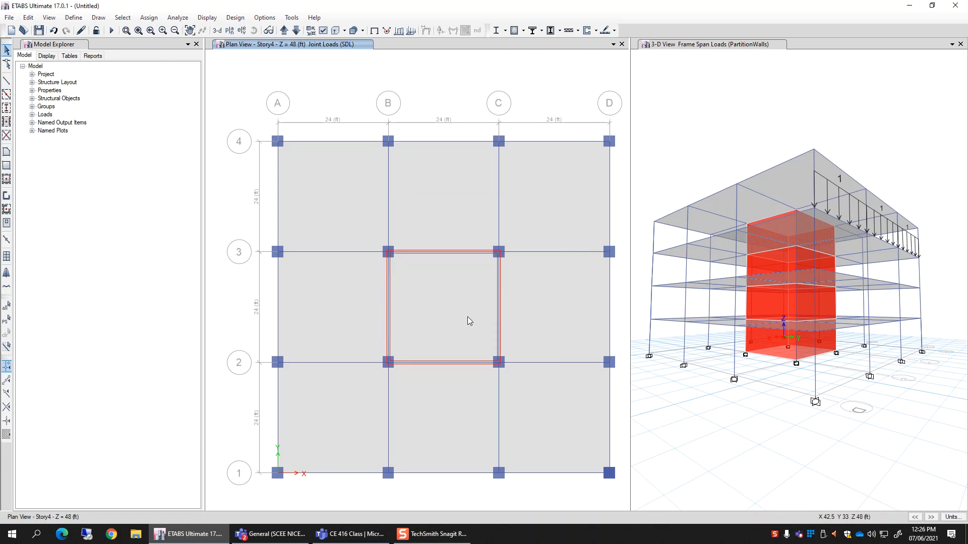
# Step: Add another SDL joint force of -10 kip in Global Z to the existing loads on the Story4 joint at A-4
pyautogui.click(278, 142)
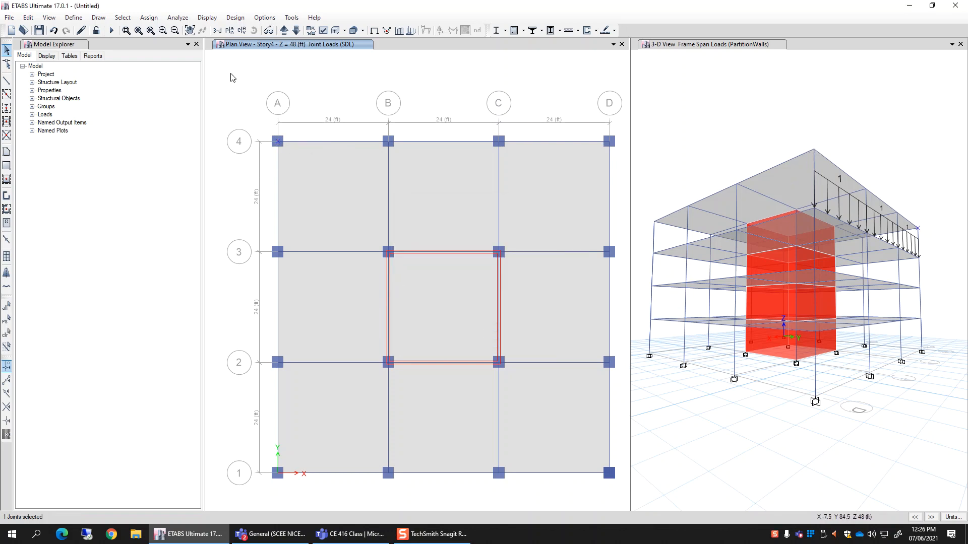
pyautogui.click(149, 18)
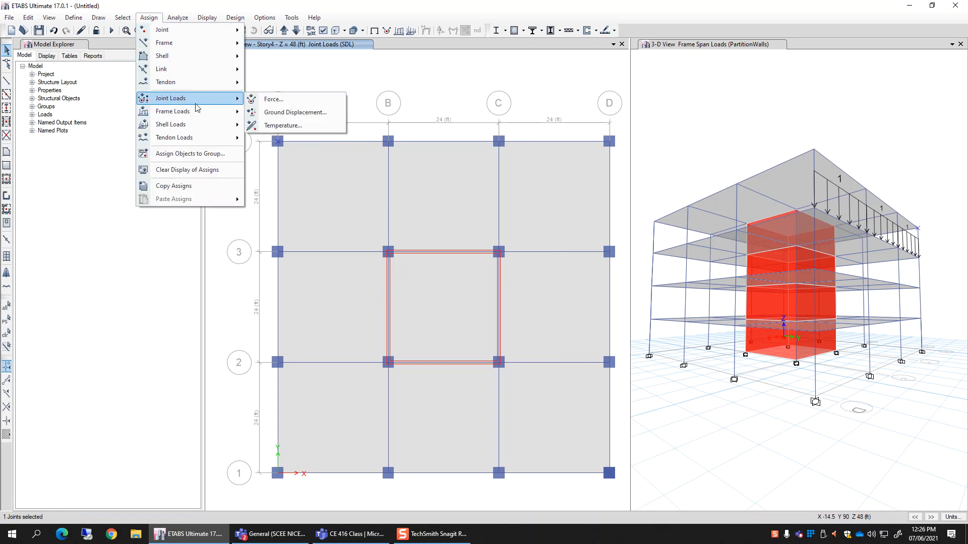
pyautogui.click(272, 100)
pyautogui.doubleClick(458, 252)
pyautogui.write('-10')
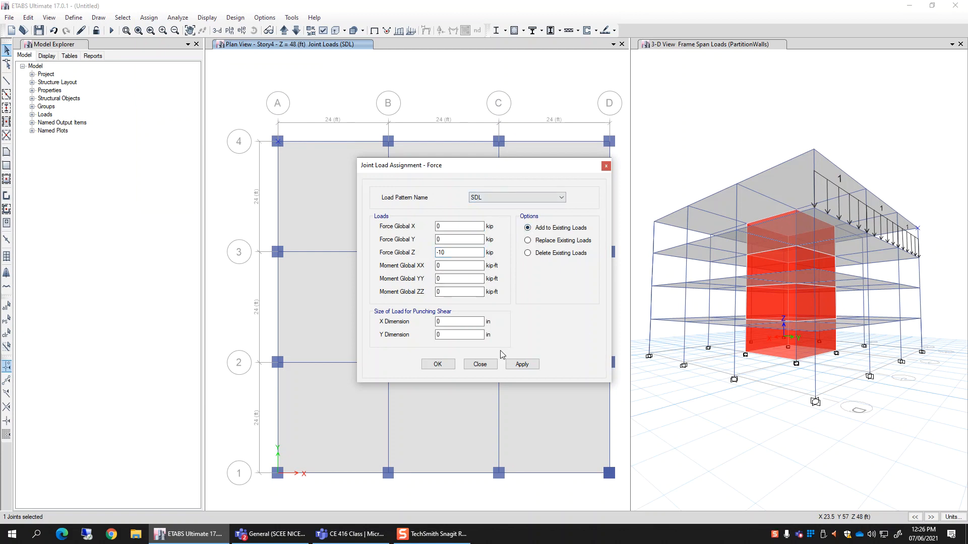
pyautogui.click(522, 365)
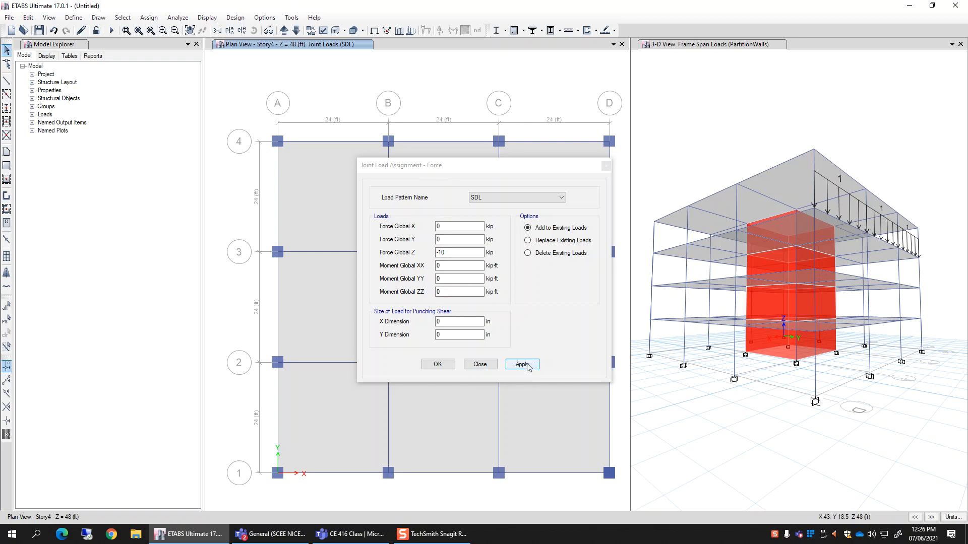
pyautogui.click(437, 364)
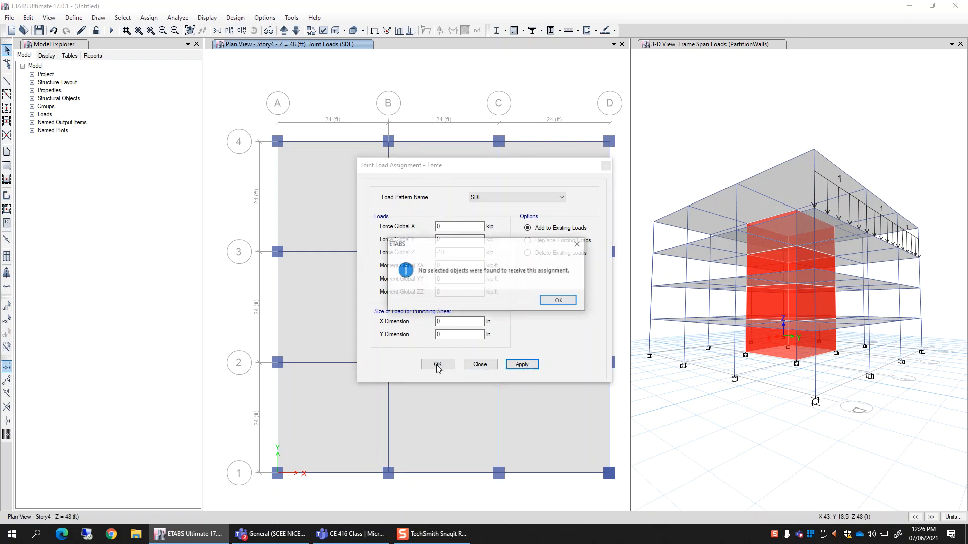
pyautogui.click(559, 301)
pyautogui.click(480, 364)
# Step: Show the SDL joint forces with loading values on the default 3-D view and inspect the load at the Story4 corner A-4
pyautogui.click(739, 132)
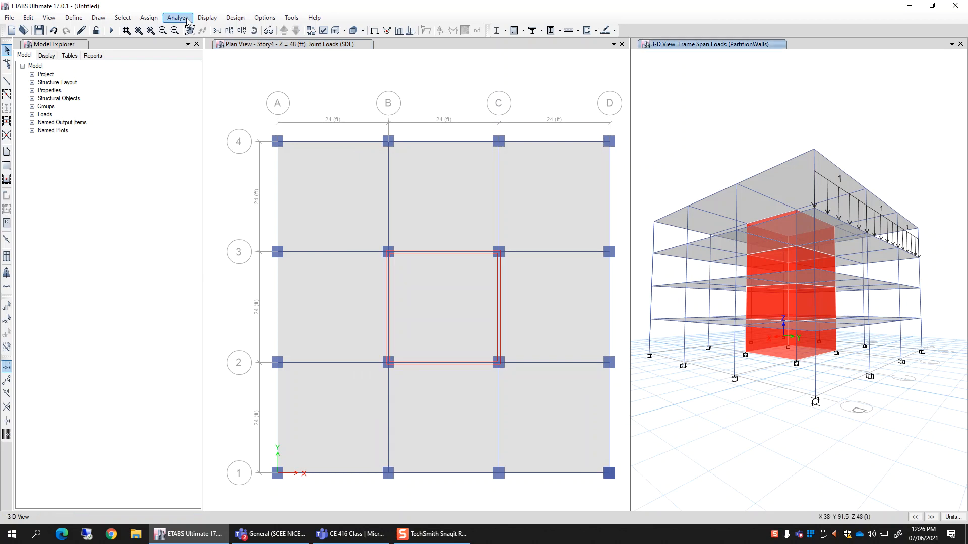
pyautogui.click(206, 18)
pyautogui.moveTo(263, 48)
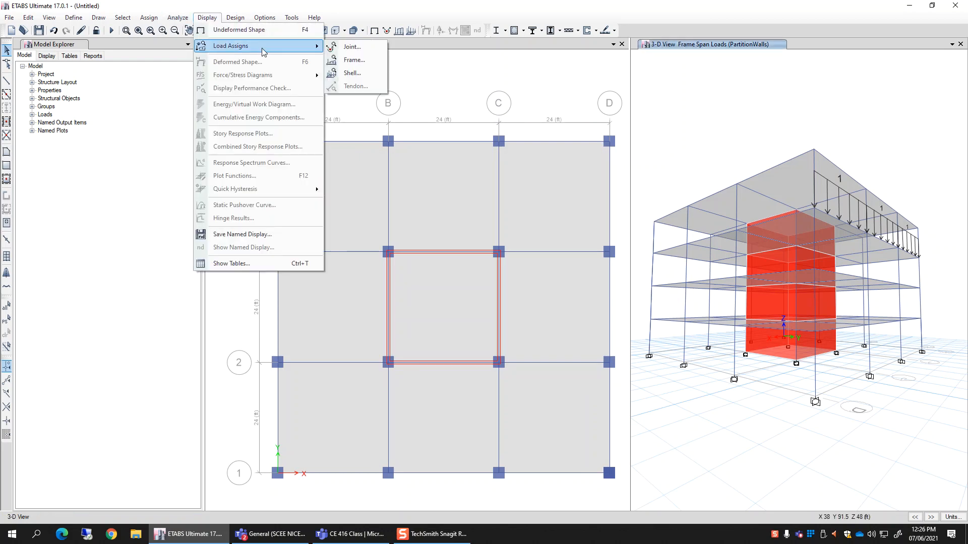
pyautogui.click(351, 47)
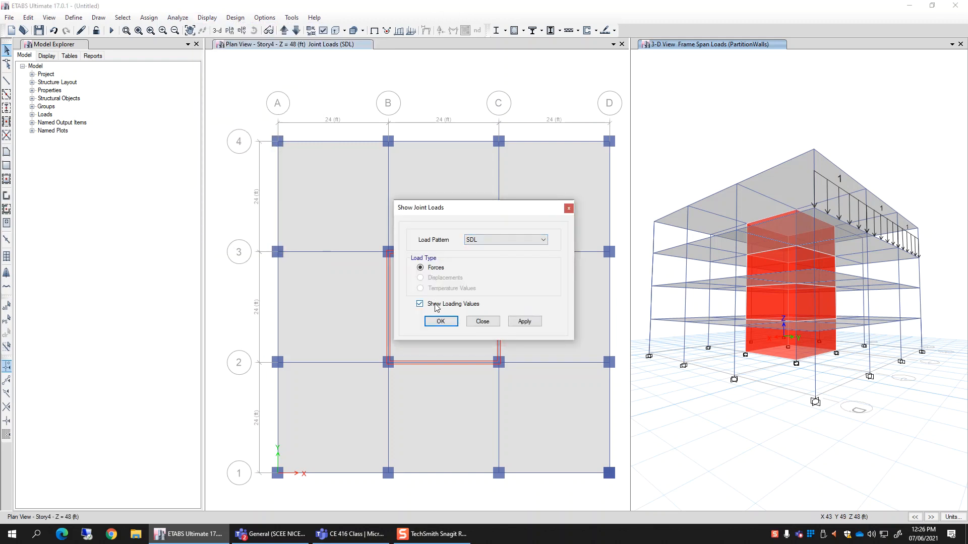
pyautogui.click(524, 321)
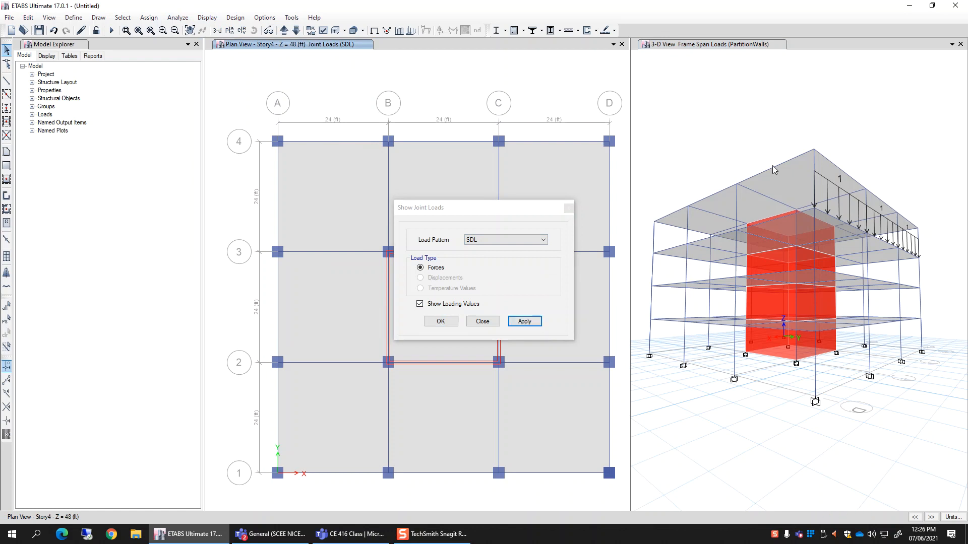
pyautogui.click(753, 127)
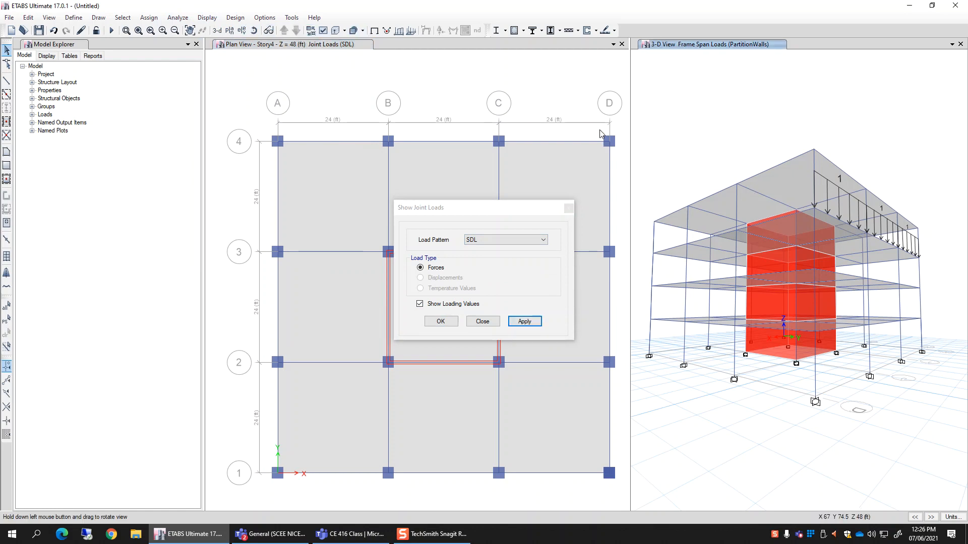
pyautogui.moveTo(895, 155); pyautogui.dragTo(782, 172)
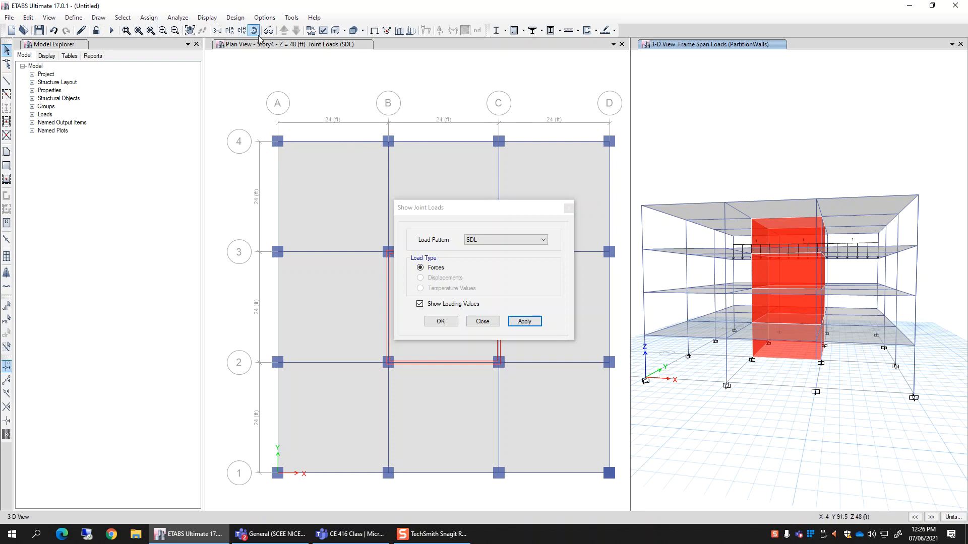
pyautogui.moveTo(651, 135); pyautogui.dragTo(834, 201)
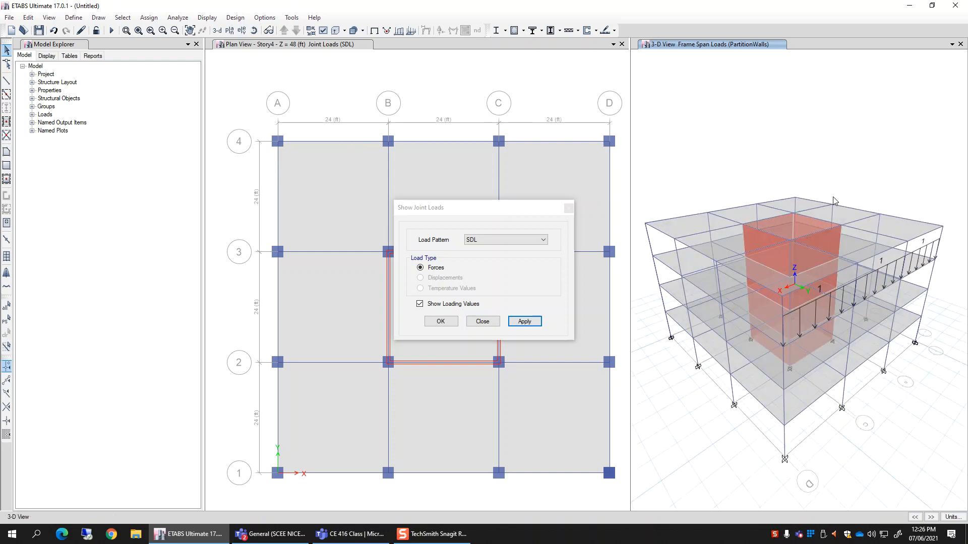
pyautogui.click(217, 31)
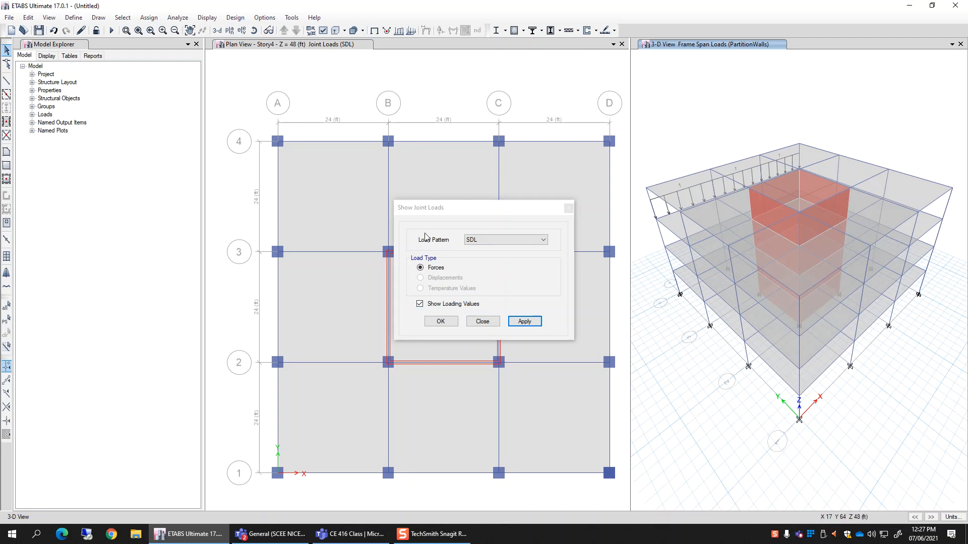
pyautogui.click(510, 318)
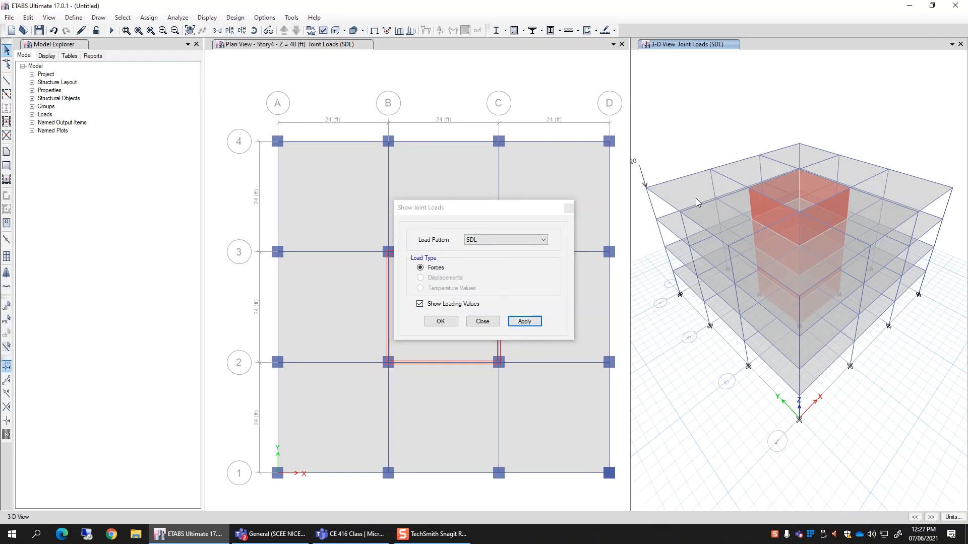
pyautogui.moveTo(724, 244); pyautogui.dragTo(749, 239, button='middle')
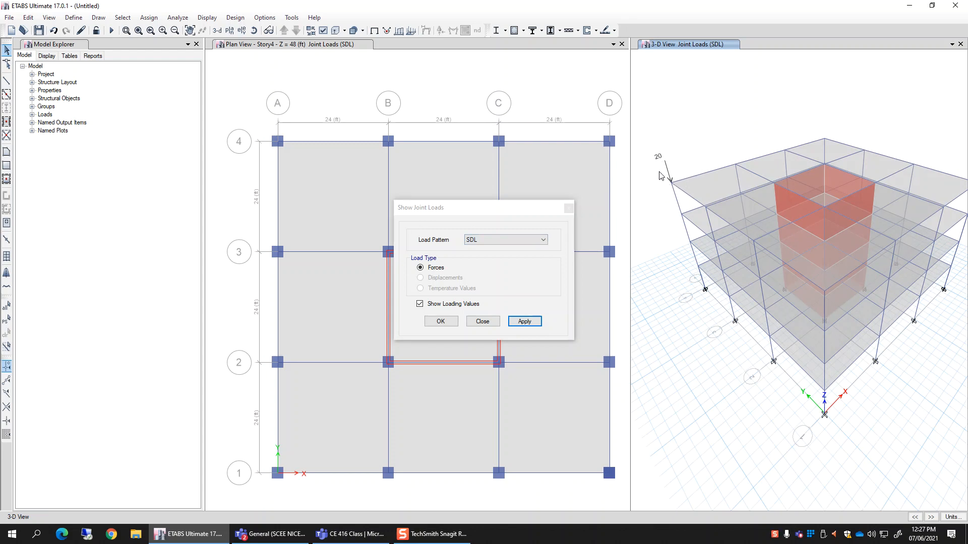
pyautogui.click(482, 322)
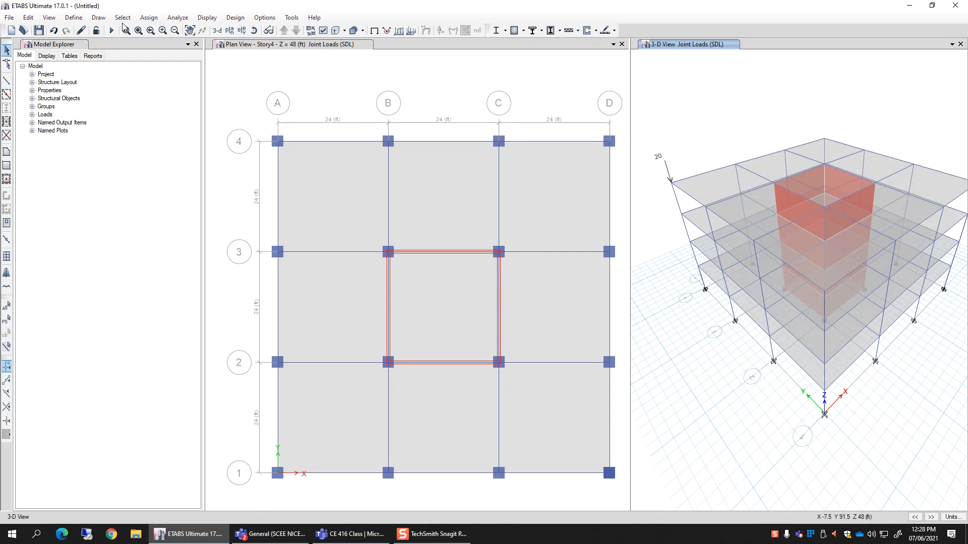
# Step: Open the load case definitions and review the names and types of the Dead, Live, SDL and PartitionWalls cases
pyautogui.click(74, 18)
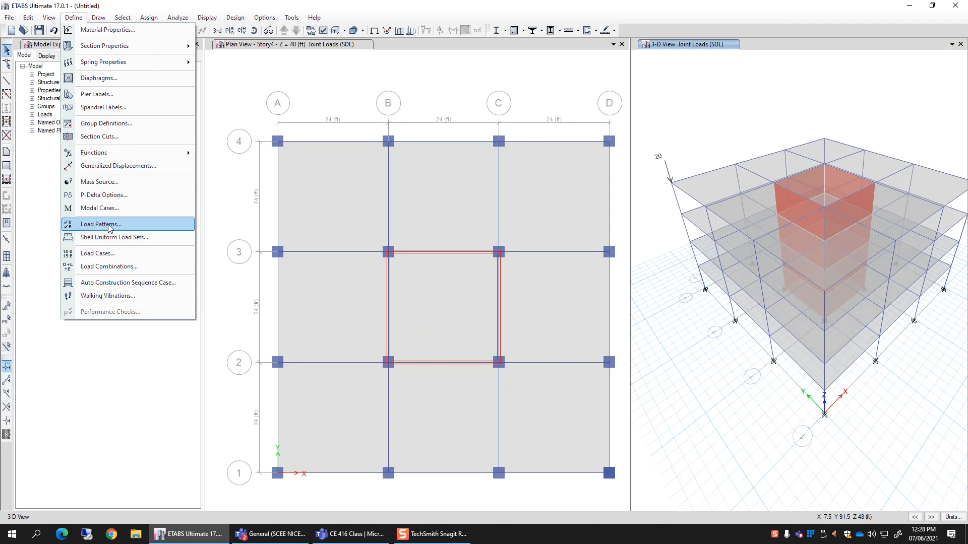
pyautogui.click(128, 255)
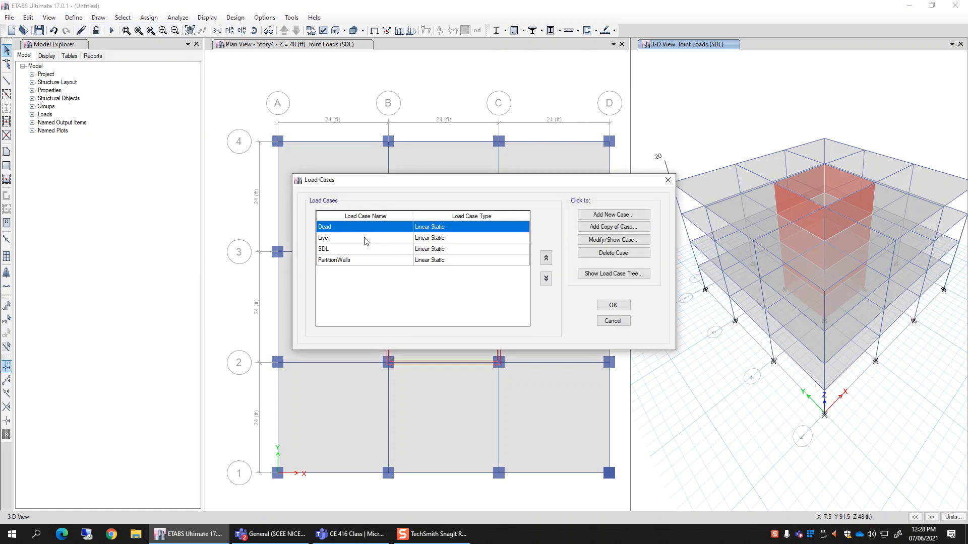
pyautogui.click(366, 239)
pyautogui.click(366, 249)
pyautogui.click(364, 260)
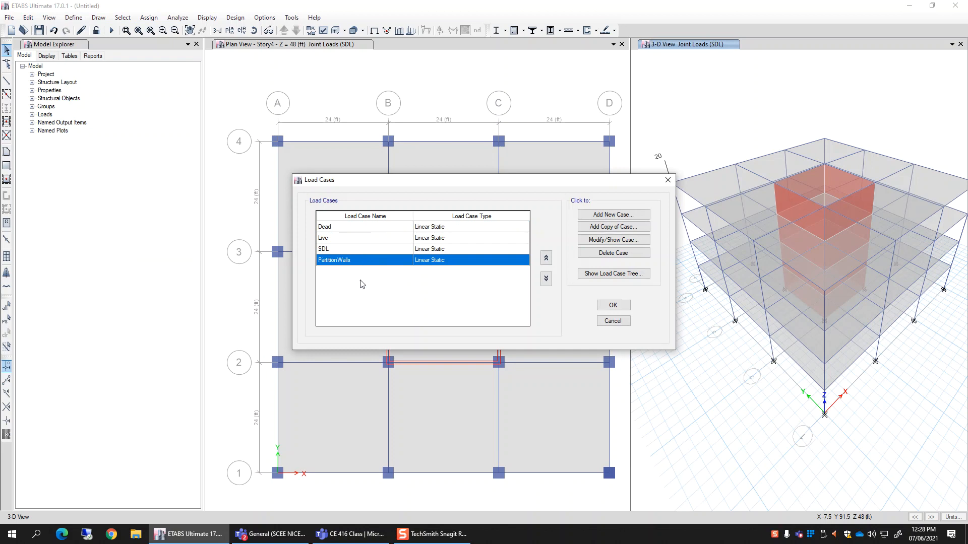
pyautogui.click(375, 227)
pyautogui.click(370, 237)
pyautogui.click(368, 248)
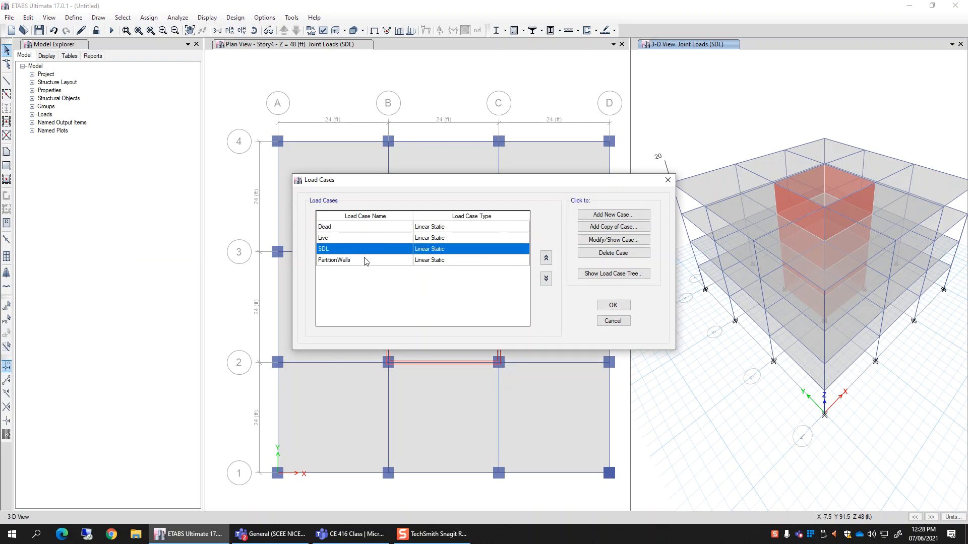
pyautogui.click(364, 259)
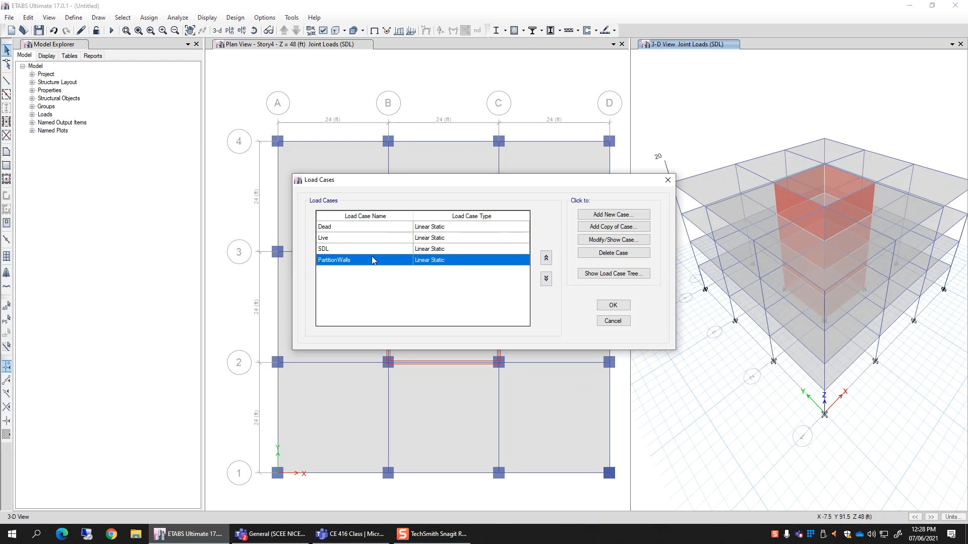
pyautogui.click(374, 250)
pyautogui.click(376, 260)
pyautogui.click(422, 228)
pyautogui.click(424, 237)
pyautogui.click(426, 251)
pyautogui.click(425, 262)
pyautogui.click(460, 230)
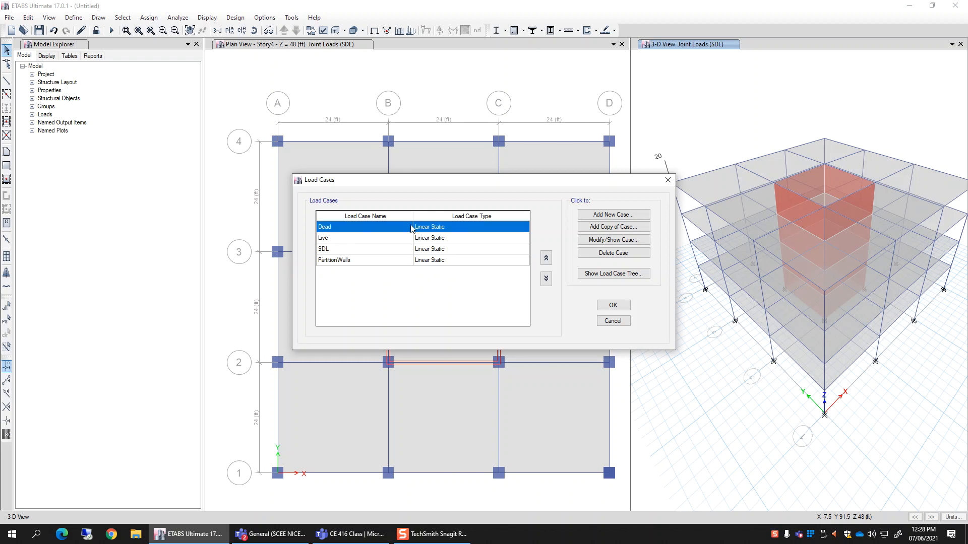
# Step: Open the Dead load case and examine its case type options, applied load type, load name and scale factor
pyautogui.click(606, 241)
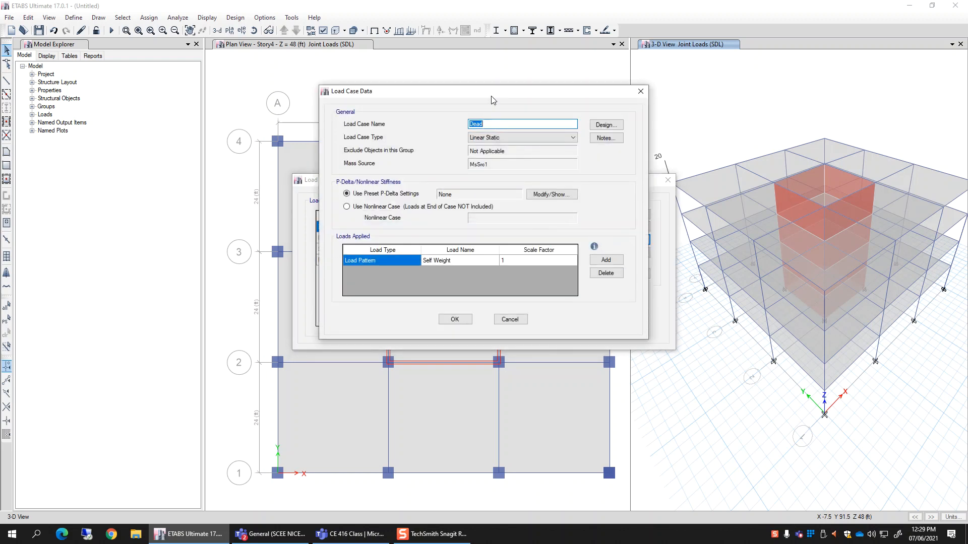
pyautogui.moveTo(491, 93); pyautogui.dragTo(409, 116)
pyautogui.click(416, 148)
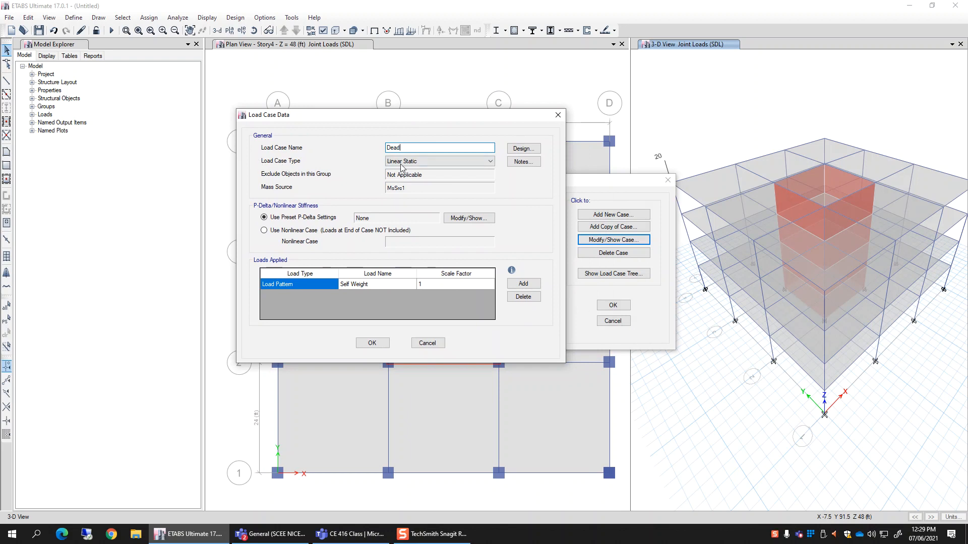
pyautogui.click(425, 165)
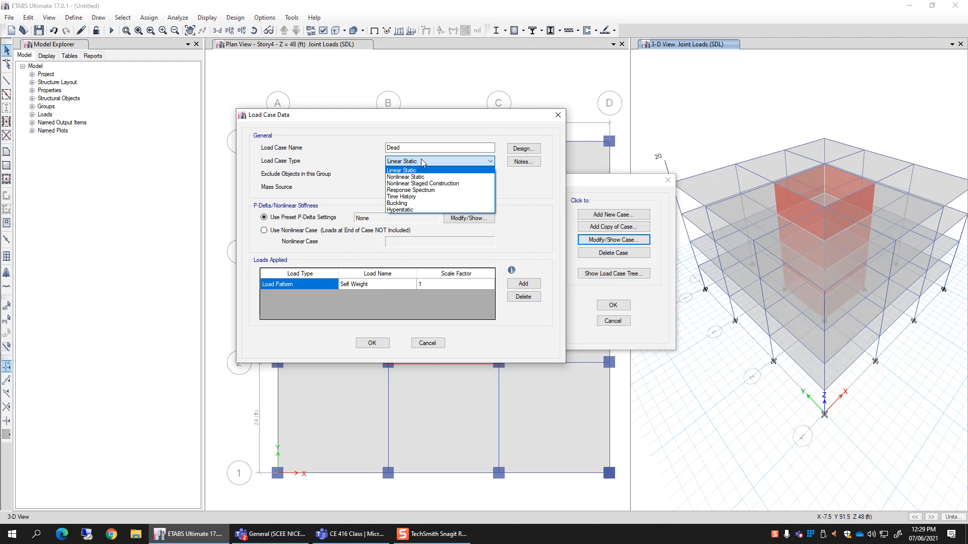
pyautogui.click(422, 159)
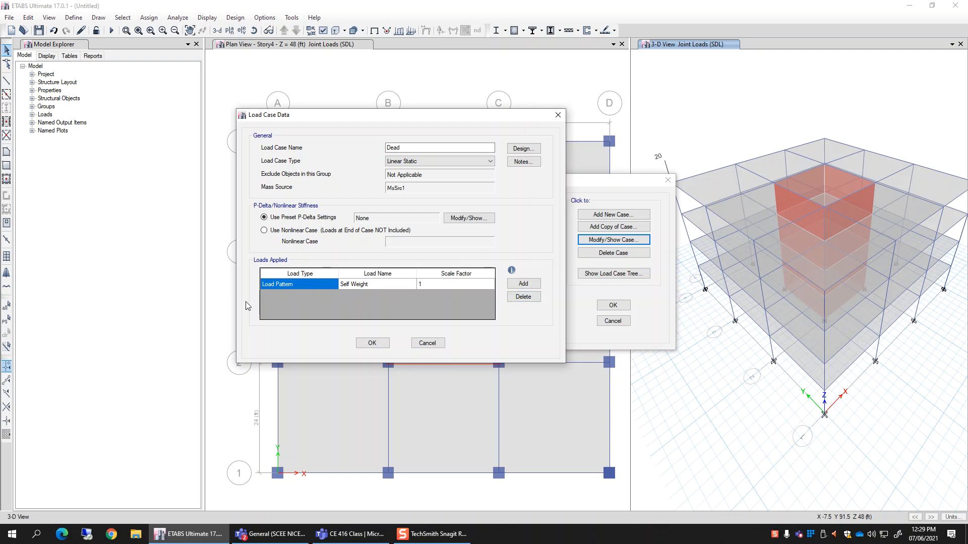
pyautogui.click(332, 287)
pyautogui.click(334, 288)
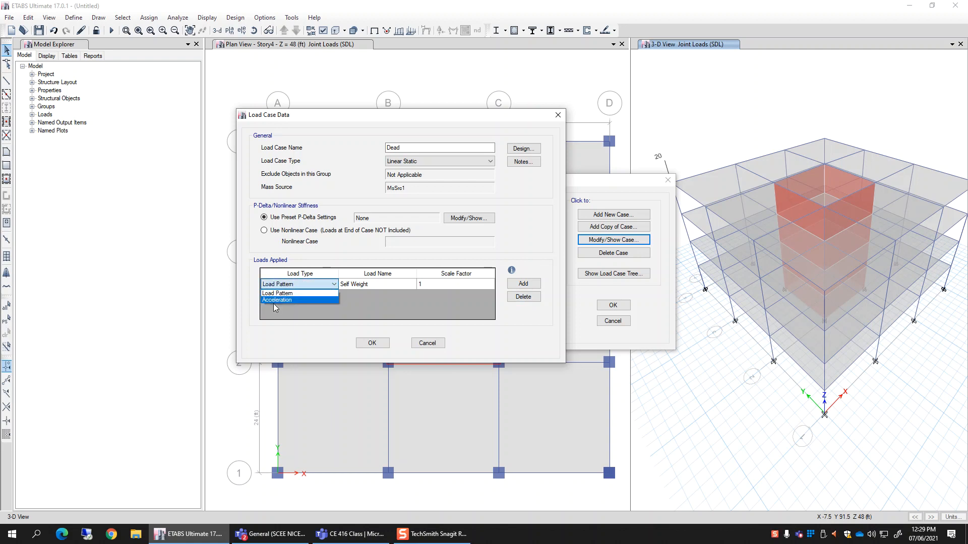
pyautogui.click(301, 294)
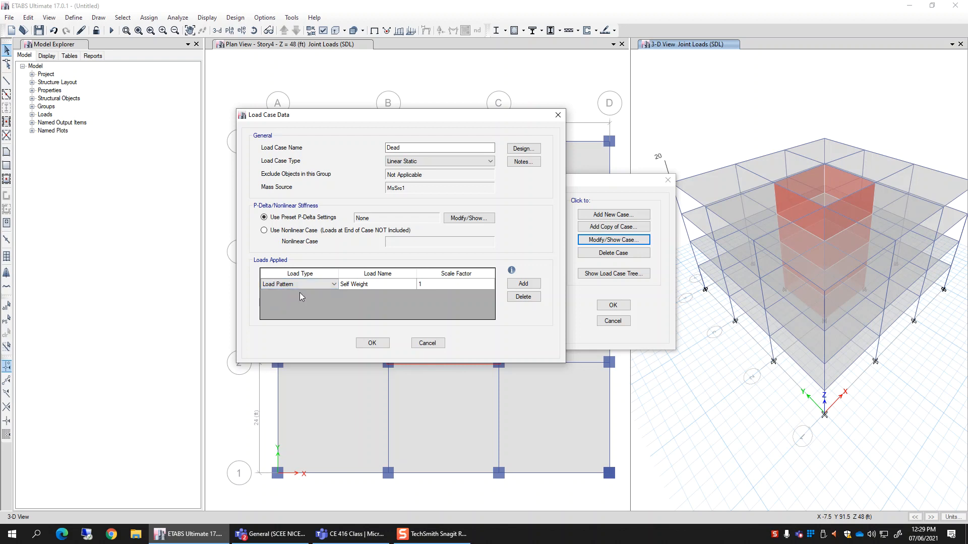
pyautogui.click(401, 283)
pyautogui.click(411, 284)
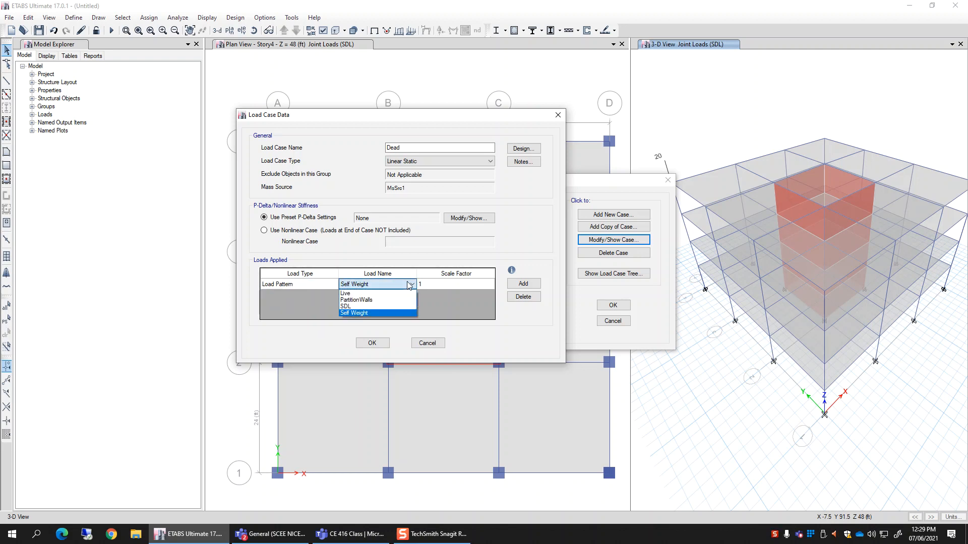
pyautogui.click(351, 313)
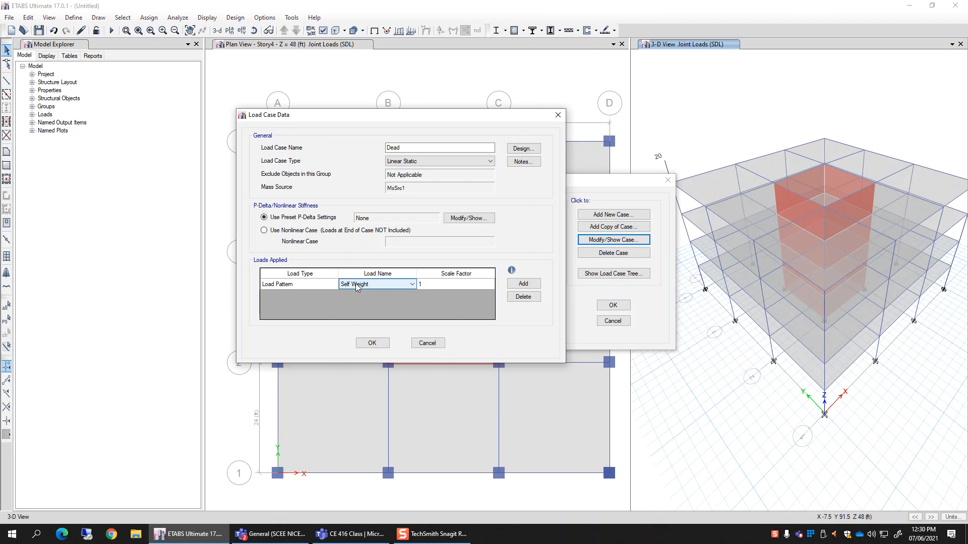
pyautogui.click(449, 286)
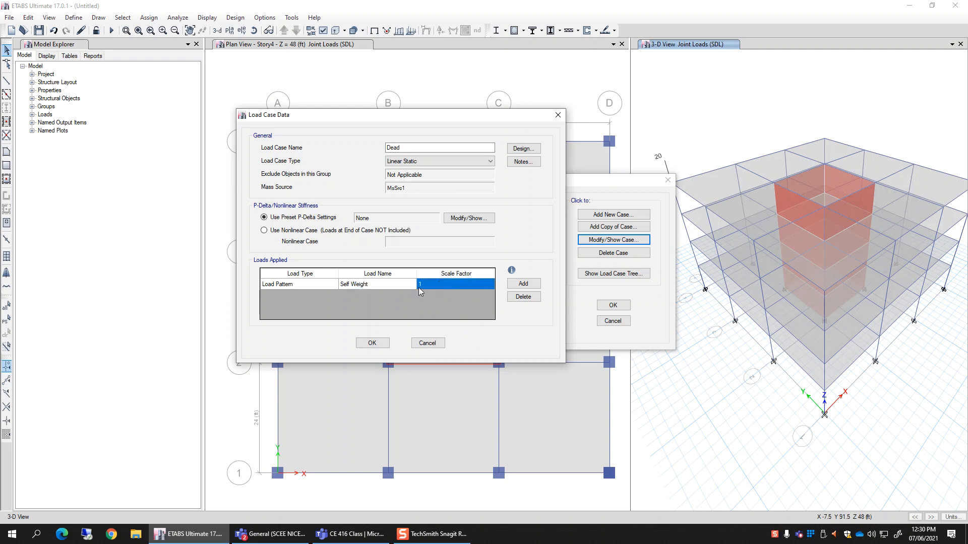
pyautogui.click(375, 288)
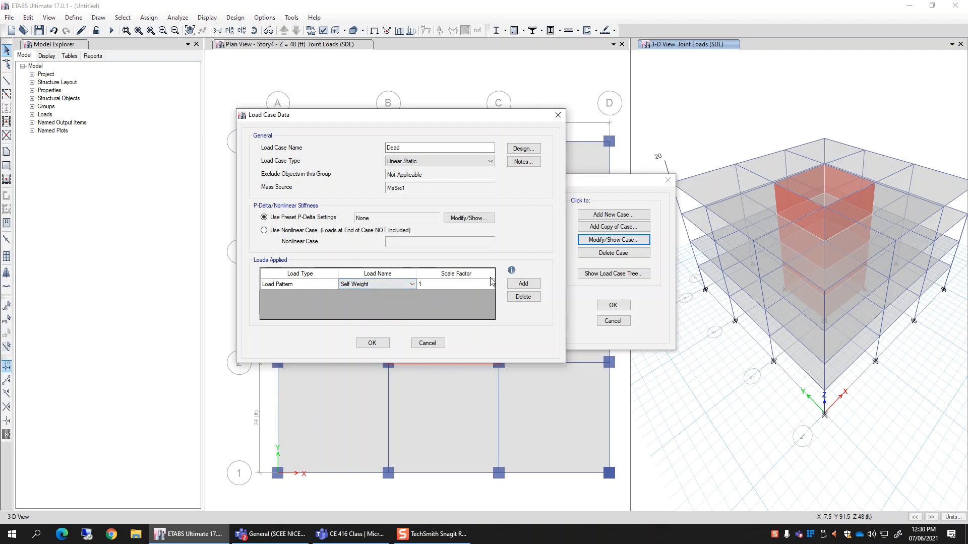
# Step: Try adding the PartitionWalls load pattern with scale factor 1 to the Dead load case, and discard the change
pyautogui.click(523, 284)
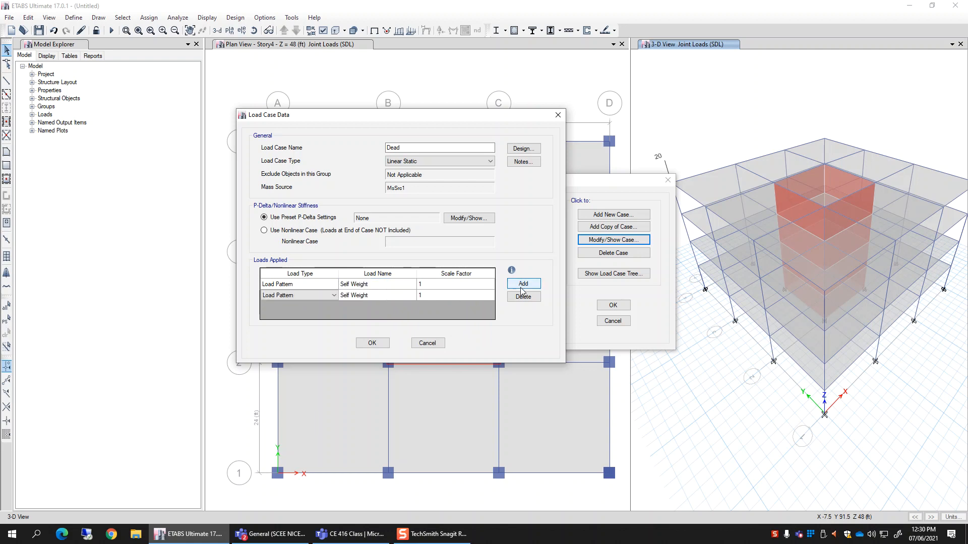
pyautogui.click(382, 299)
pyautogui.click(370, 312)
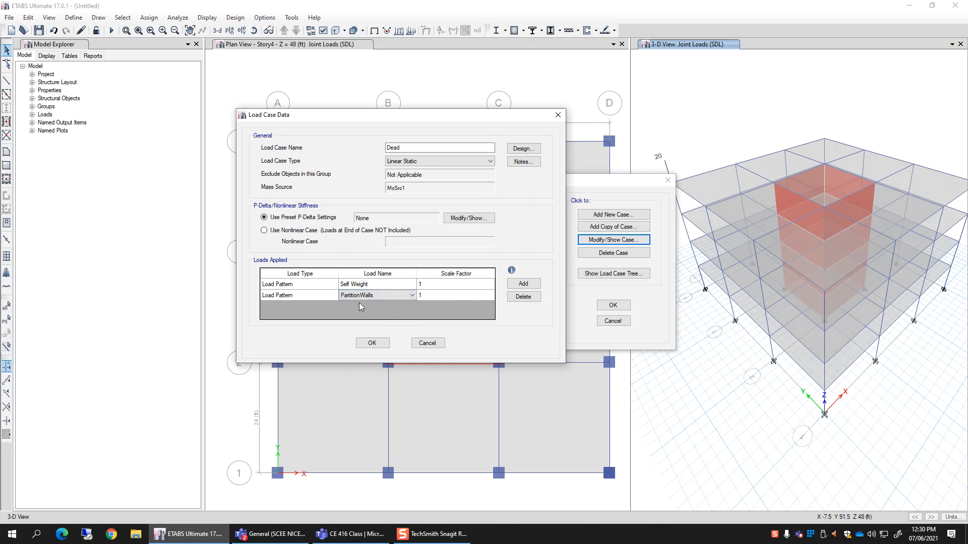
pyautogui.moveTo(332, 122); pyautogui.dragTo(357, 89)
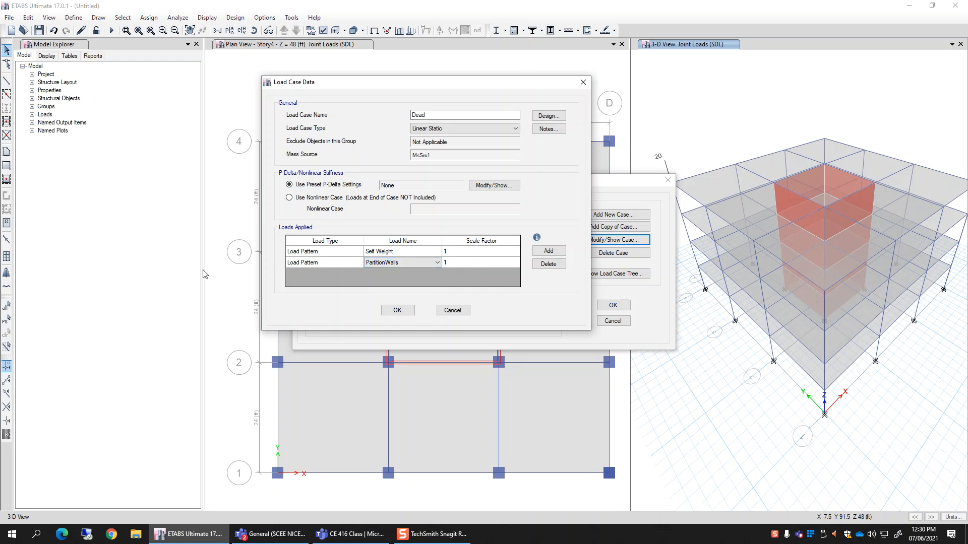
pyautogui.moveTo(358, 88); pyautogui.dragTo(504, 87)
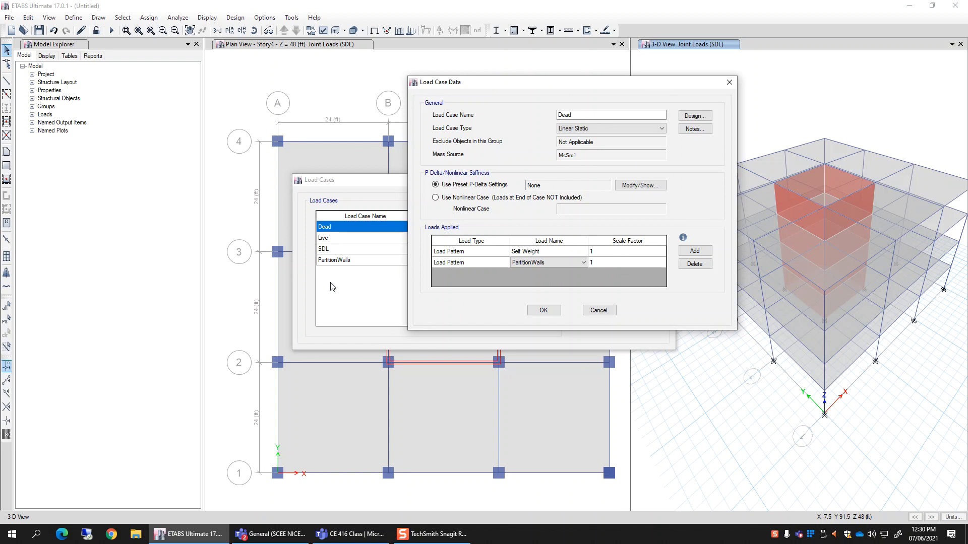
pyautogui.moveTo(534, 83); pyautogui.dragTo(373, 91)
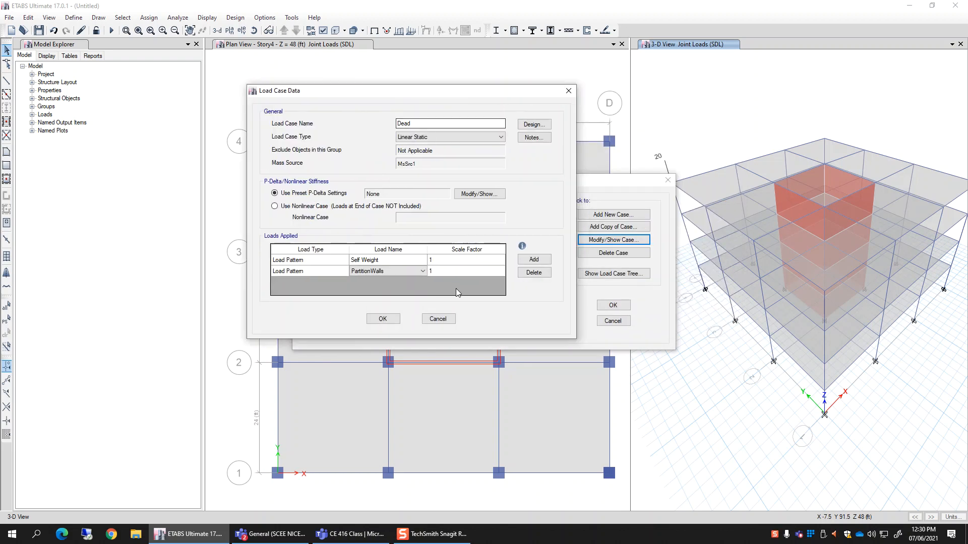
pyautogui.click(437, 318)
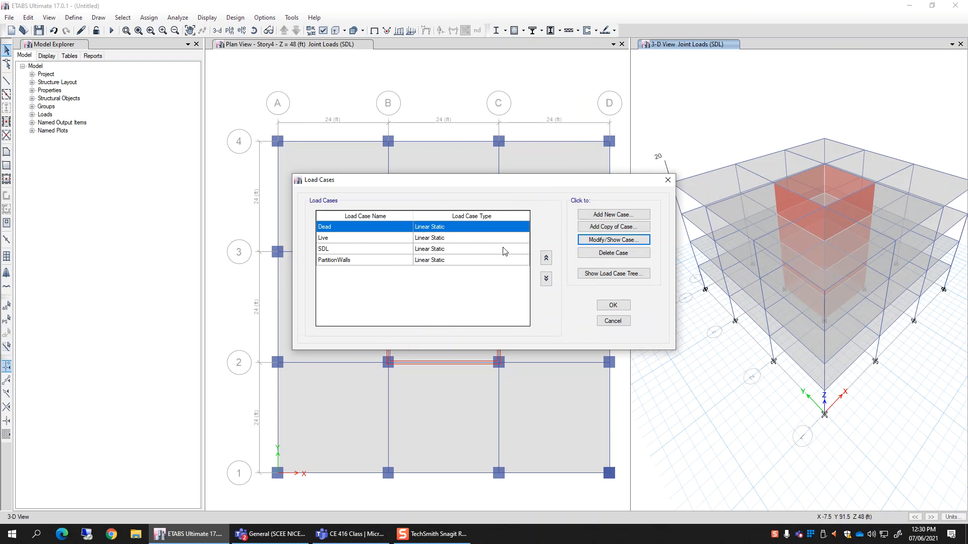
# Step: Create a new load case named Gravity with the Linear Static type
pyautogui.click(625, 215)
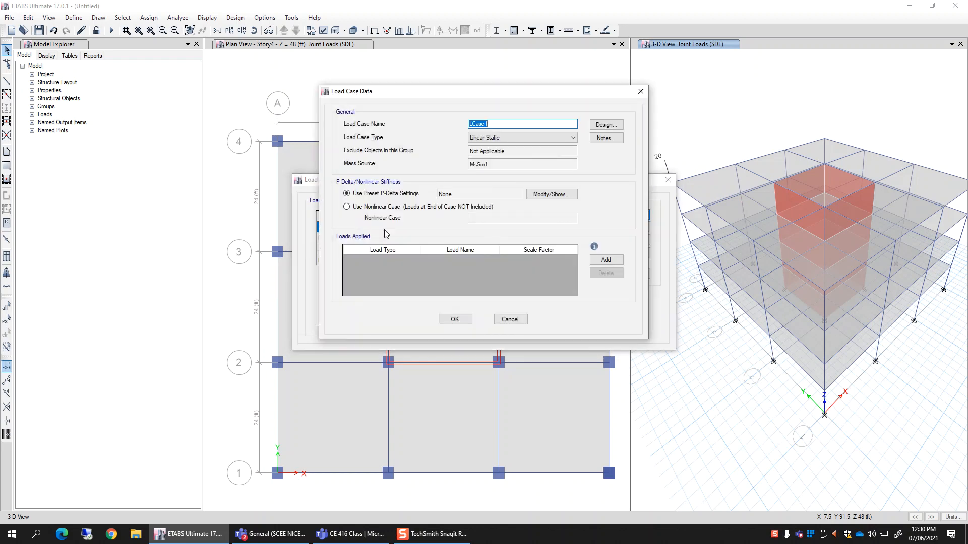
pyautogui.write('Gravity')
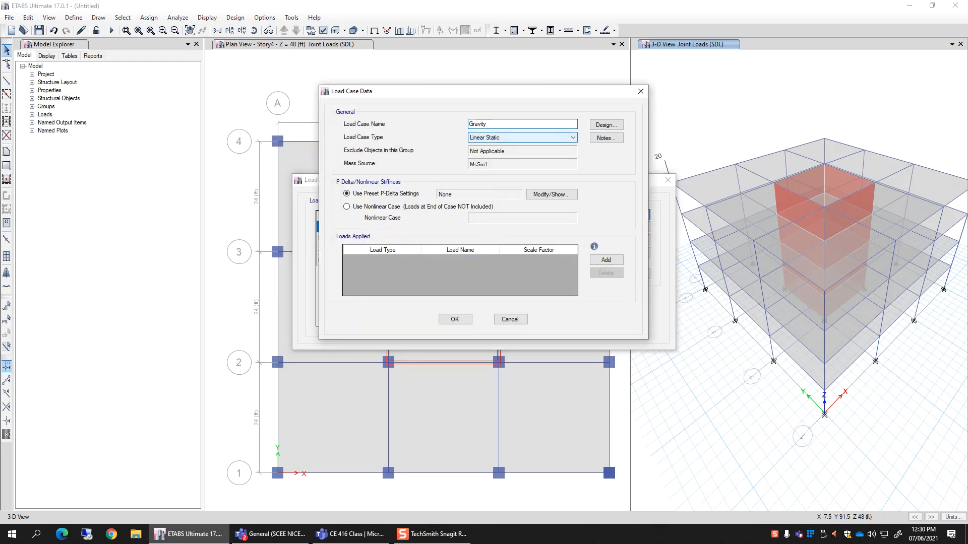
pyautogui.click(517, 137)
pyautogui.click(516, 137)
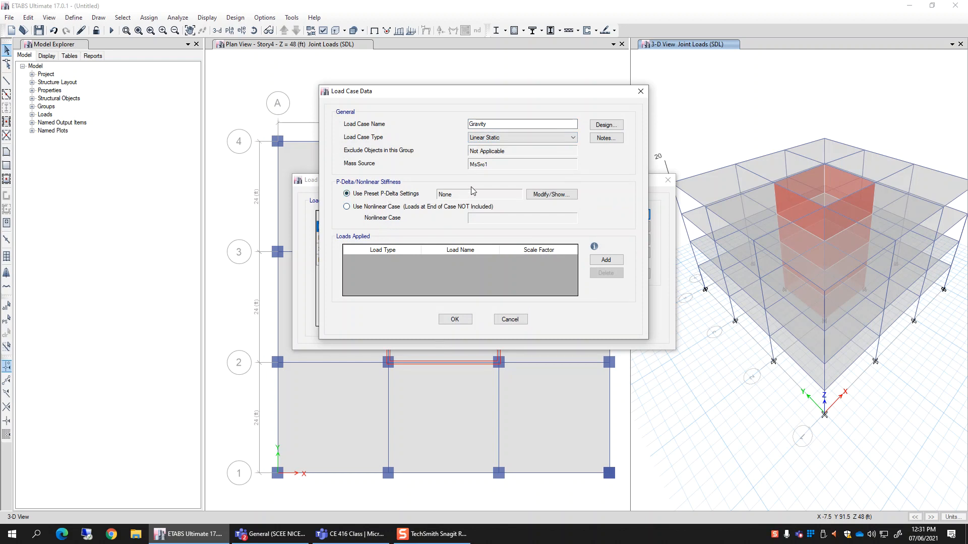
# Step: Add four load pattern entries with scale factor 1 to the Gravity case, using Self Weight first and Live second
pyautogui.click(606, 259)
pyautogui.click(606, 260)
pyautogui.click(606, 260)
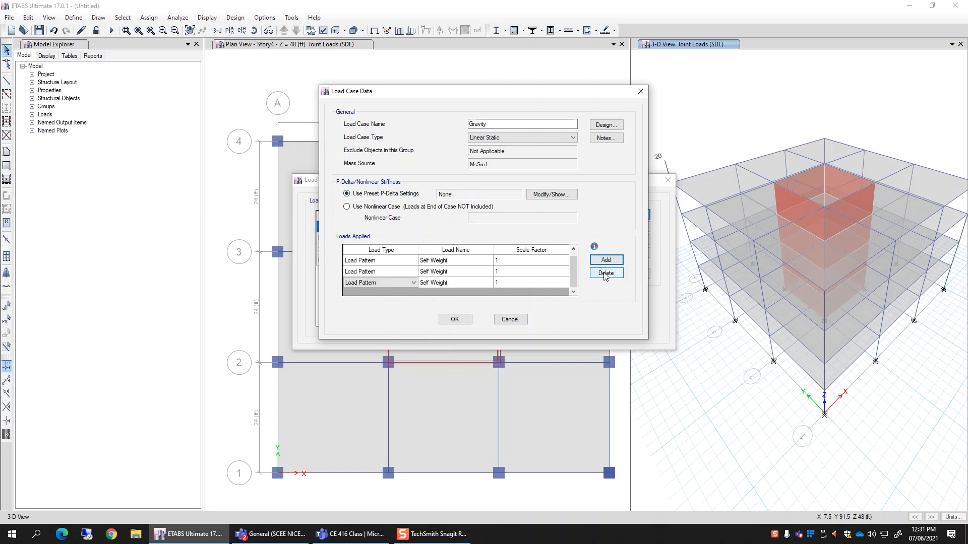
pyautogui.moveTo(575, 279); pyautogui.dragTo(480, 261)
pyautogui.click(479, 263)
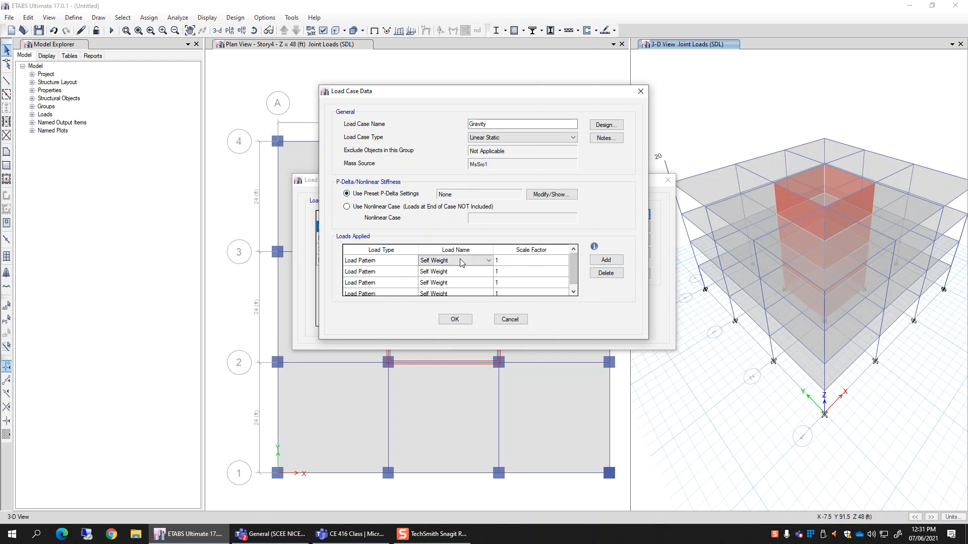
pyautogui.click(456, 272)
pyautogui.click(487, 273)
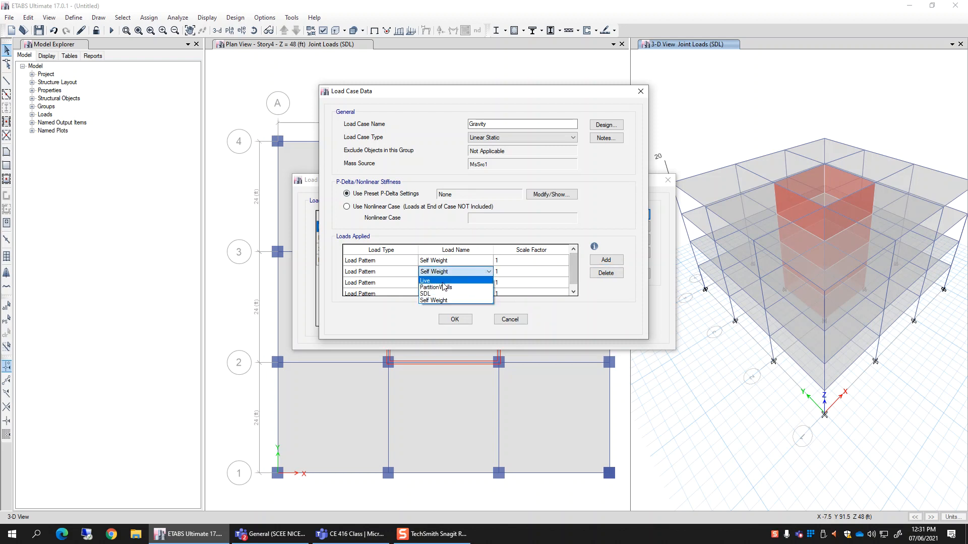
pyautogui.click(459, 281)
# Step: Set the third applied load of the Gravity case to SDL
pyautogui.click(459, 279)
pyautogui.click(461, 277)
pyautogui.click(451, 282)
pyautogui.click(450, 283)
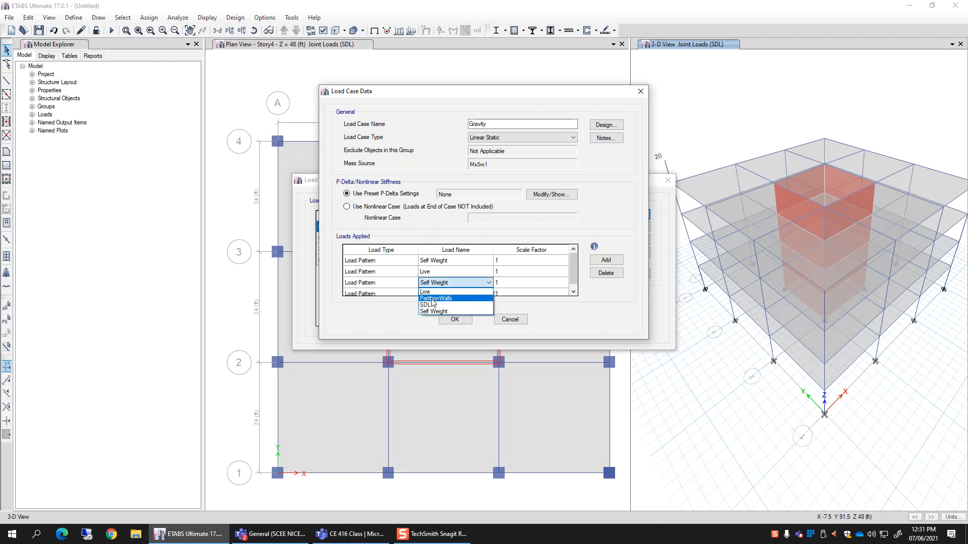
pyautogui.click(432, 305)
# Step: Set the fourth applied load of the Gravity case to PartitionWalls and save the load case definitions
pyautogui.click(471, 285)
pyautogui.click(472, 298)
pyautogui.click(478, 288)
pyautogui.click(464, 296)
pyautogui.click(464, 294)
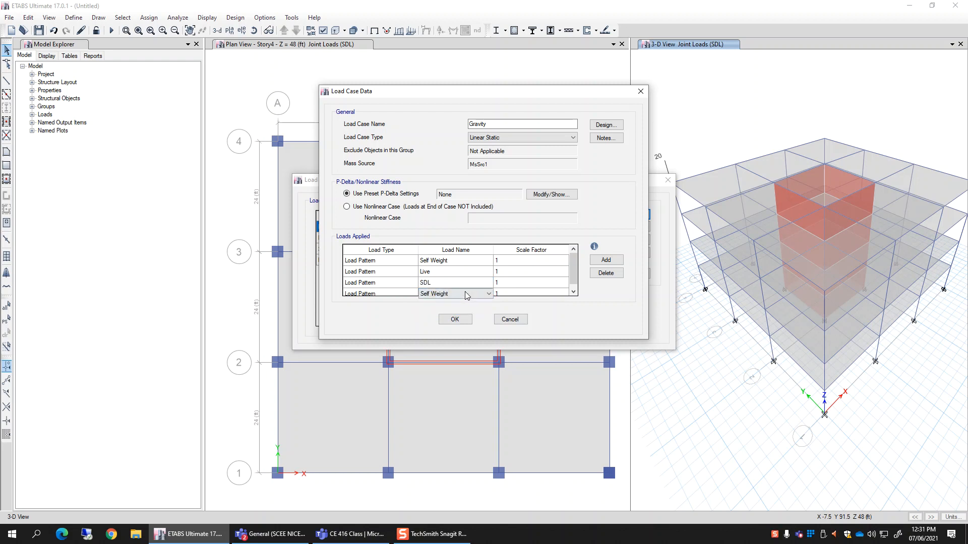
pyautogui.click(465, 294)
pyautogui.click(469, 310)
pyautogui.moveTo(573, 263); pyautogui.dragTo(568, 256)
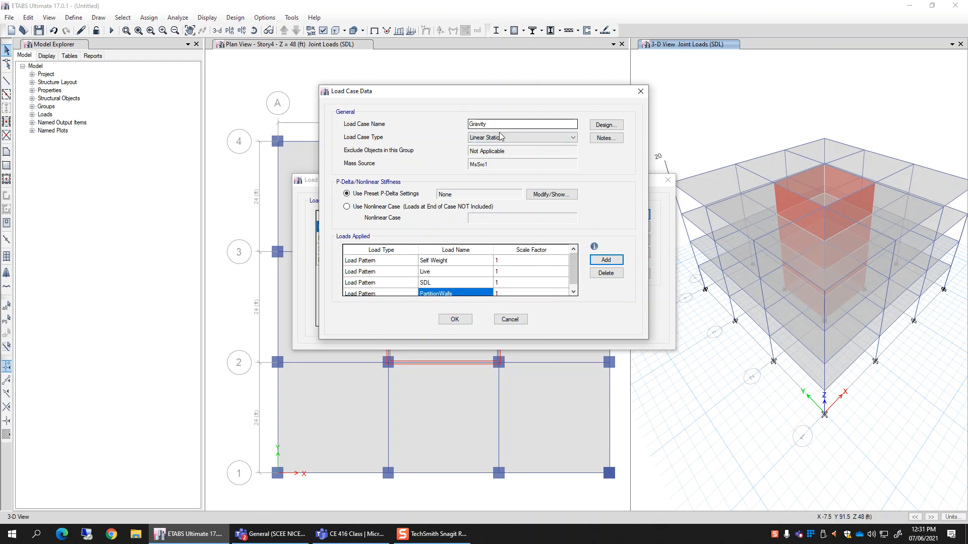
pyautogui.click(458, 319)
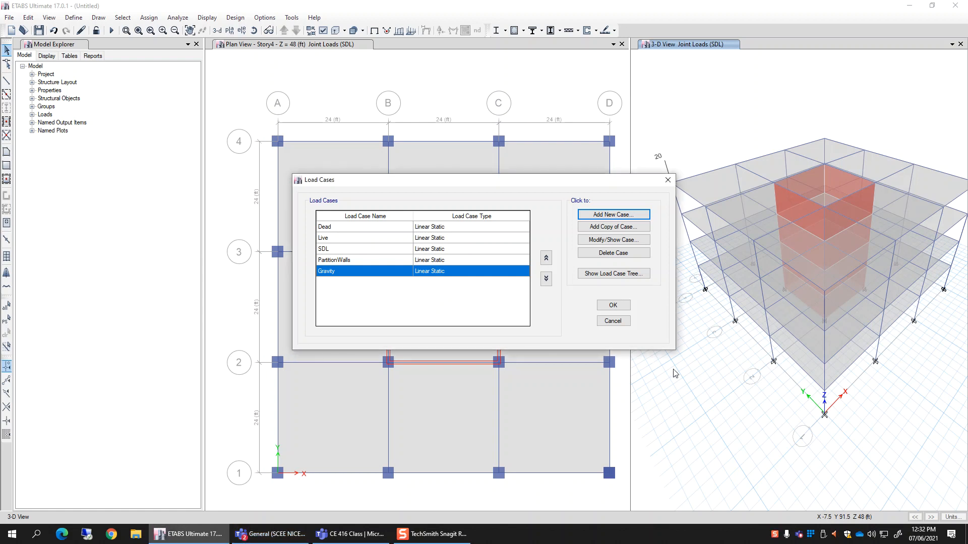
pyautogui.click(623, 306)
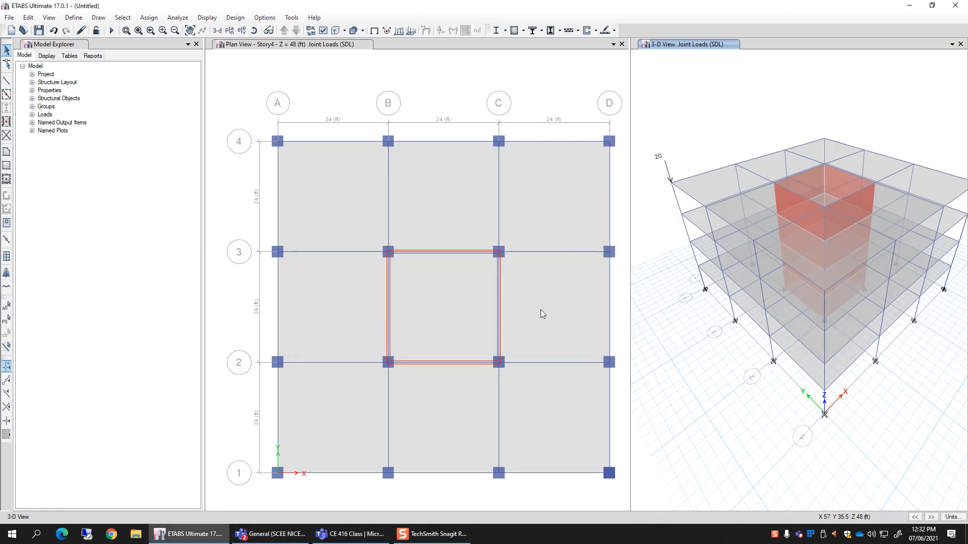
# Step: Create a new load combination with the Dead case at a scale factor of 1.2
pyautogui.click(74, 18)
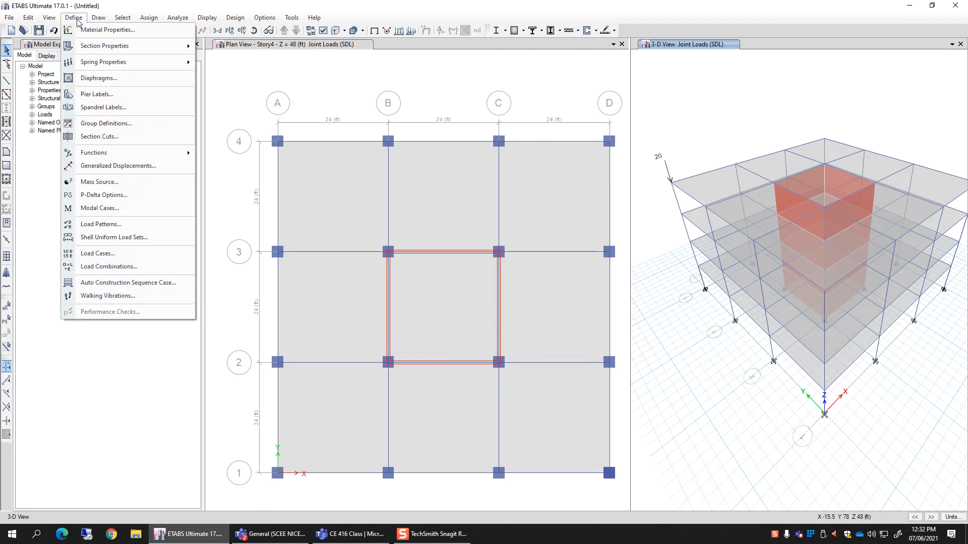
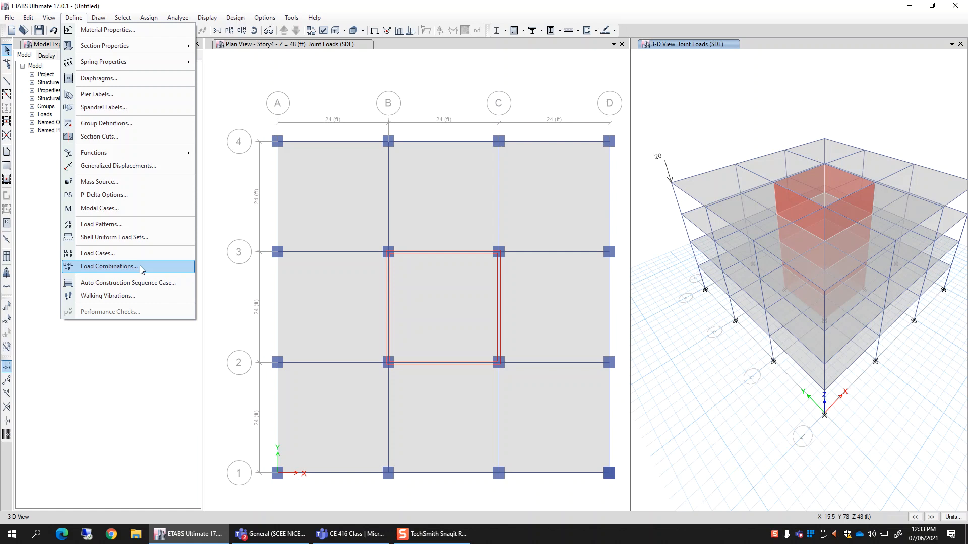
pyautogui.click(140, 266)
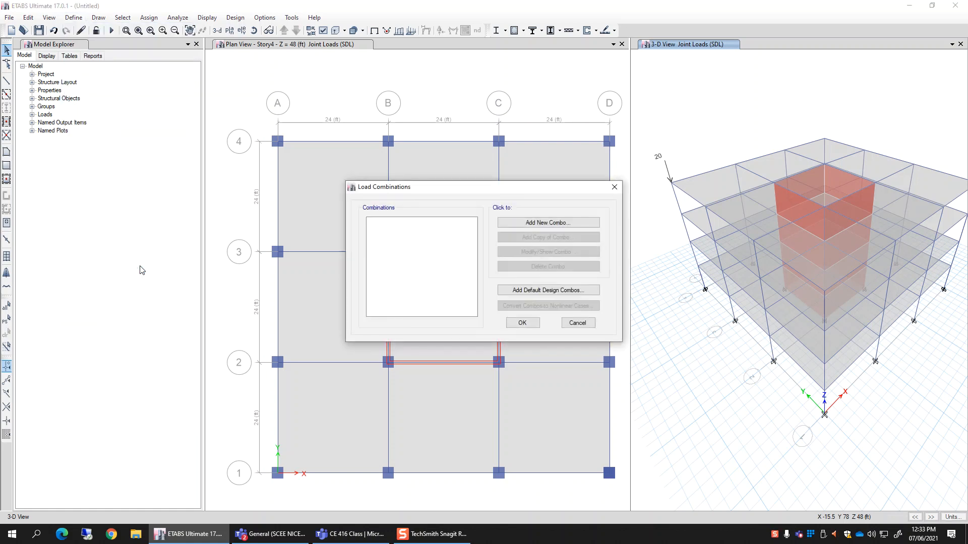
pyautogui.moveTo(440, 189); pyautogui.dragTo(256, 158)
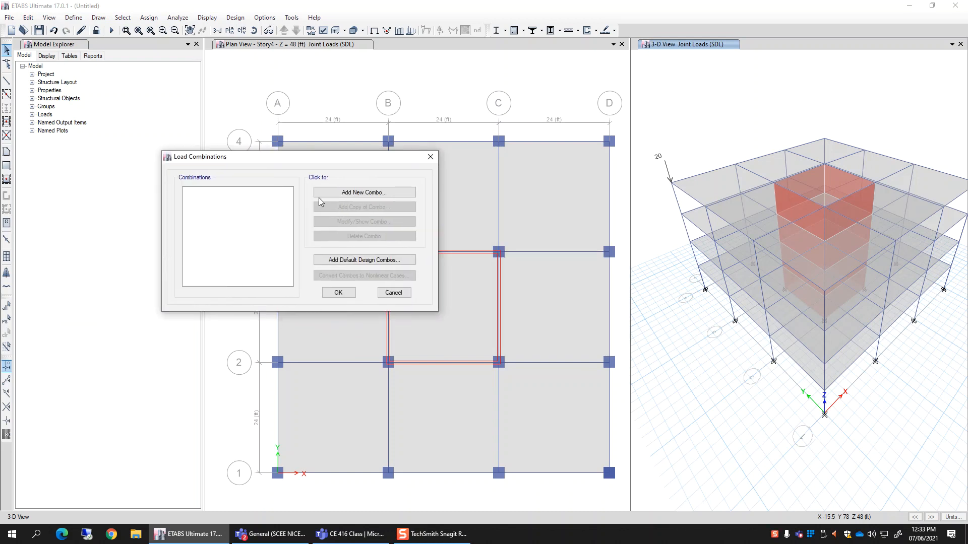
pyautogui.click(399, 192)
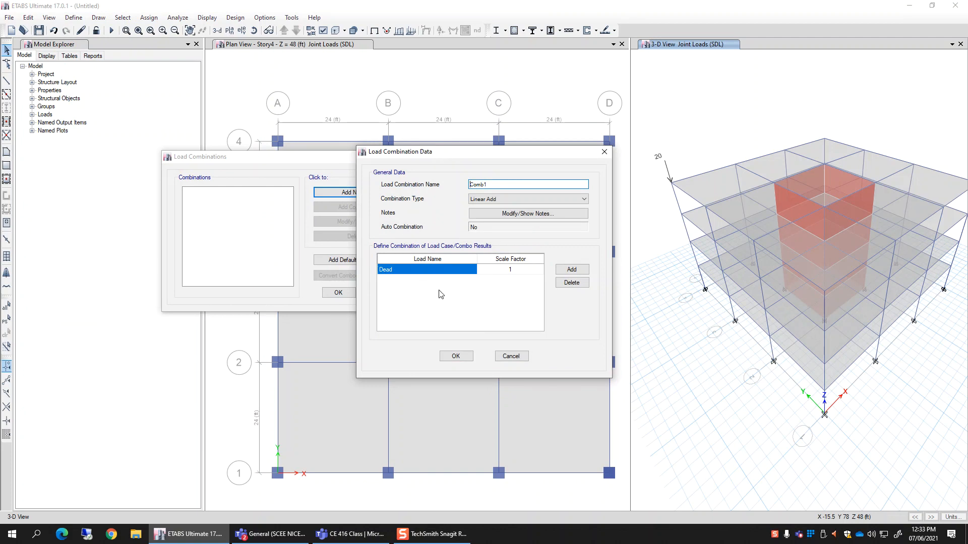
pyautogui.click(454, 269)
pyautogui.click(453, 270)
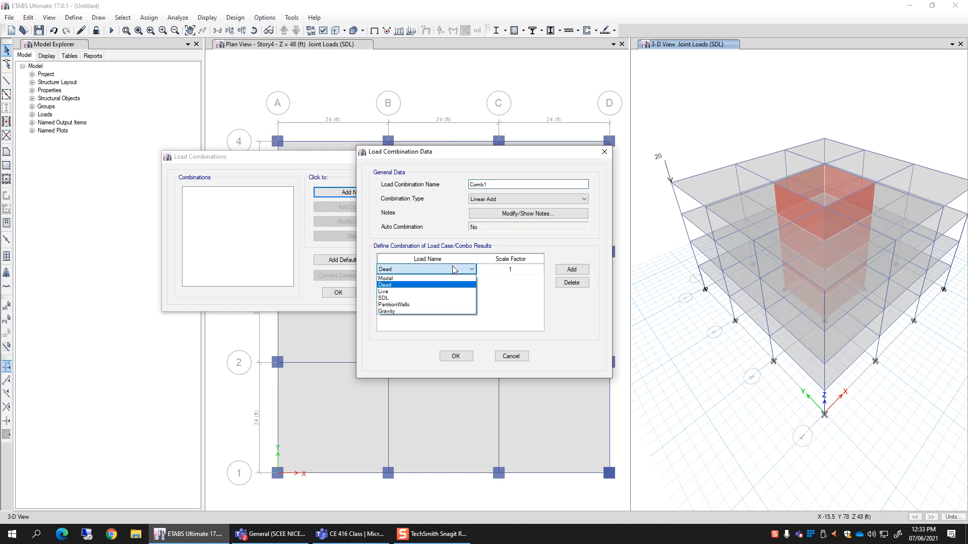
pyautogui.click(398, 286)
pyautogui.click(534, 273)
pyautogui.write('1.2')
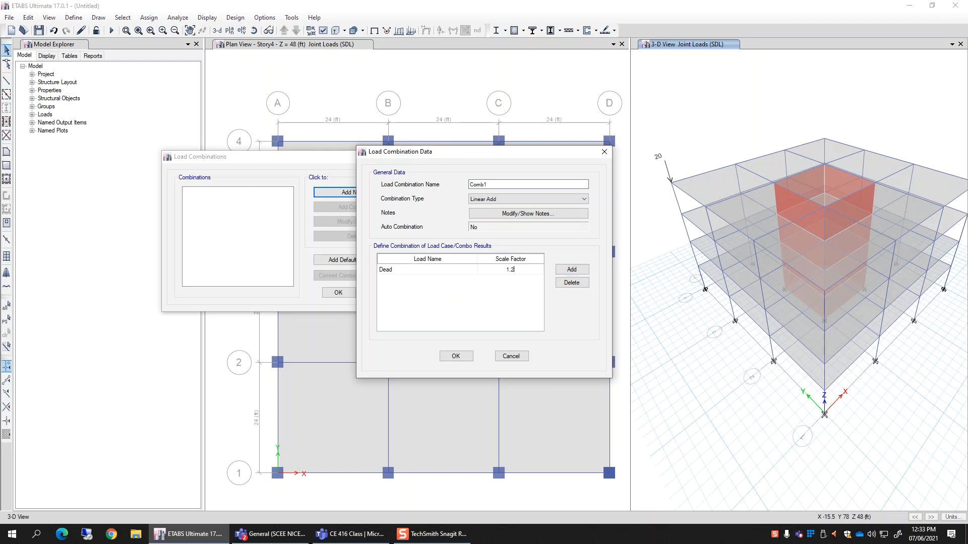
# Step: Add the Live case to the load combination with a scale factor of 1.6
pyautogui.click(572, 269)
pyautogui.click(445, 282)
pyautogui.click(403, 294)
pyautogui.click(511, 280)
pyautogui.write('.6')
# Step: Add the SDL case to the load combination with a scale factor of 1.2
pyautogui.click(572, 270)
pyautogui.click(425, 291)
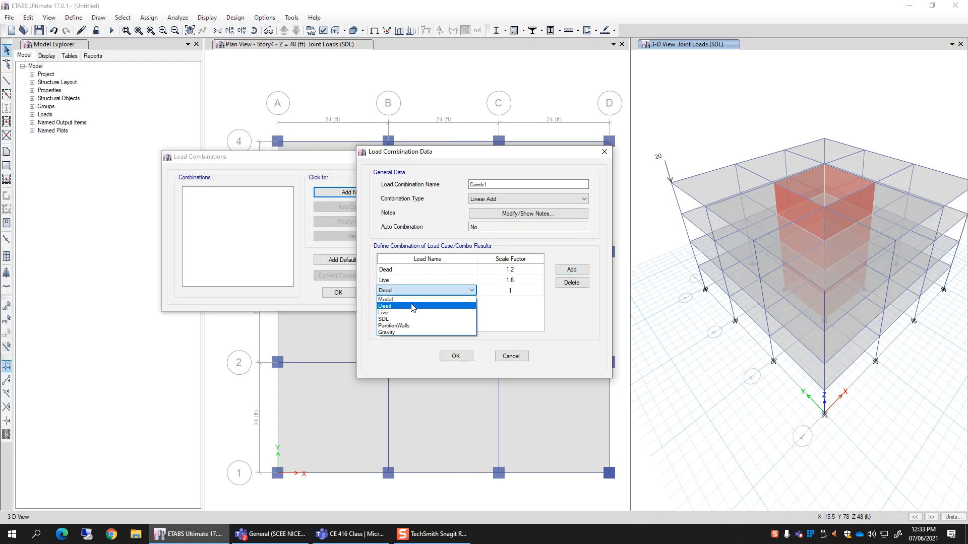
pyautogui.click(407, 319)
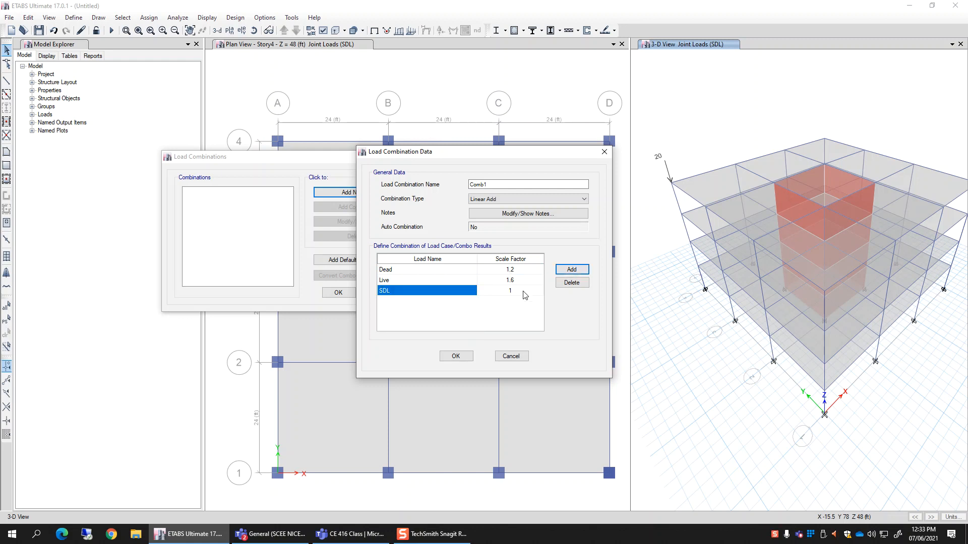
pyautogui.click(522, 291)
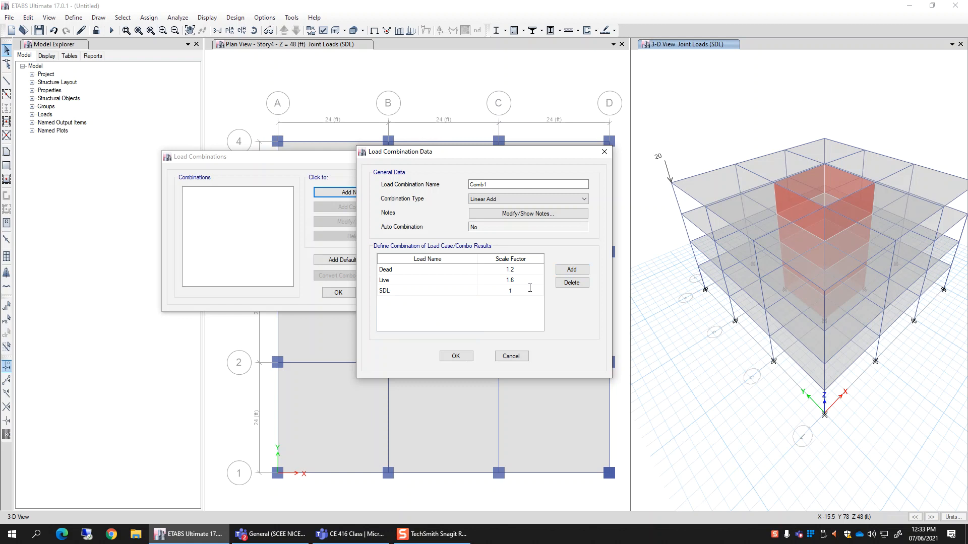
pyautogui.write('.2')
# Step: Add the PartitionWalls case to the load combination with a scale factor of 1.2
pyautogui.click(572, 270)
pyautogui.click(443, 300)
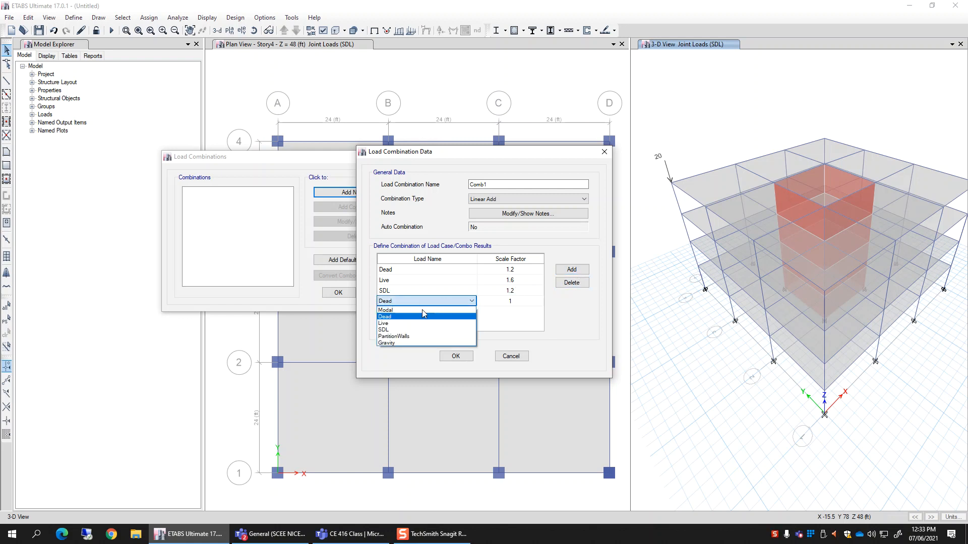
pyautogui.click(399, 337)
pyautogui.click(507, 301)
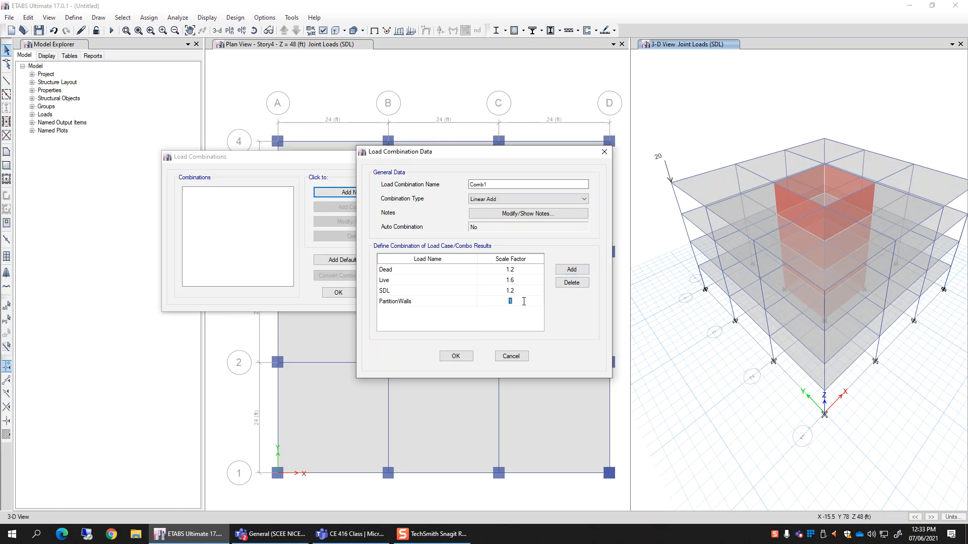
pyautogui.write('.2')
pyautogui.click(504, 294)
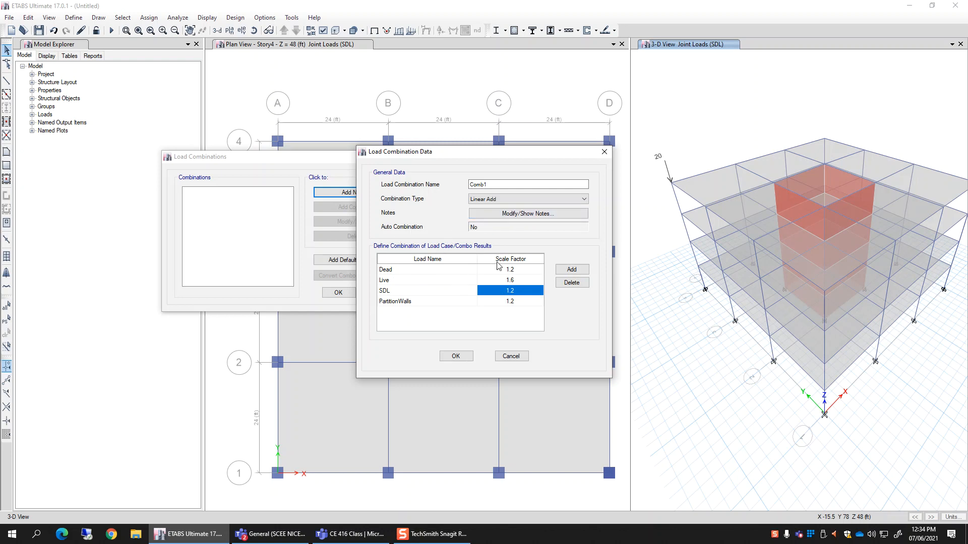
# Step: Keep the combination type as Linear Add, name the combination 1.2D+1.6L, and save the load combination definitions
pyautogui.click(500, 200)
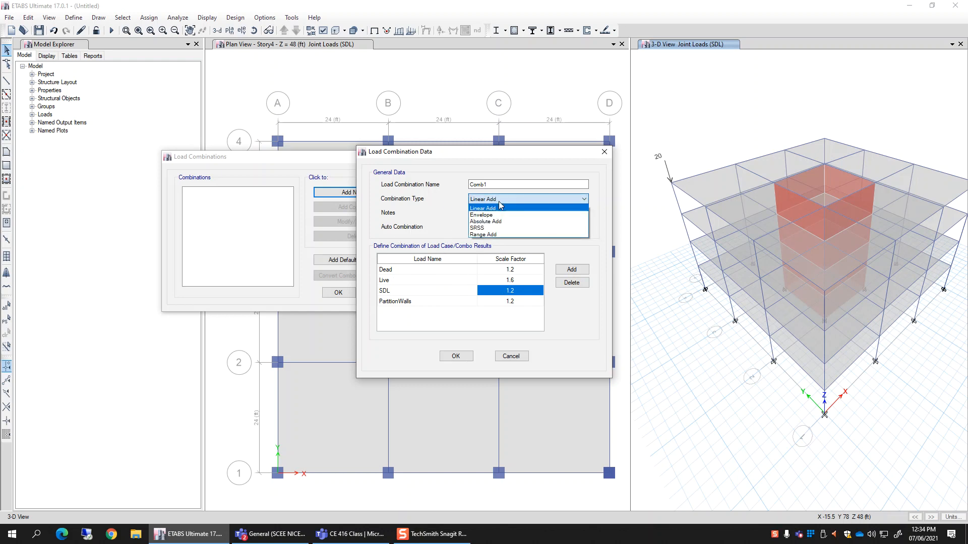
pyautogui.click(496, 209)
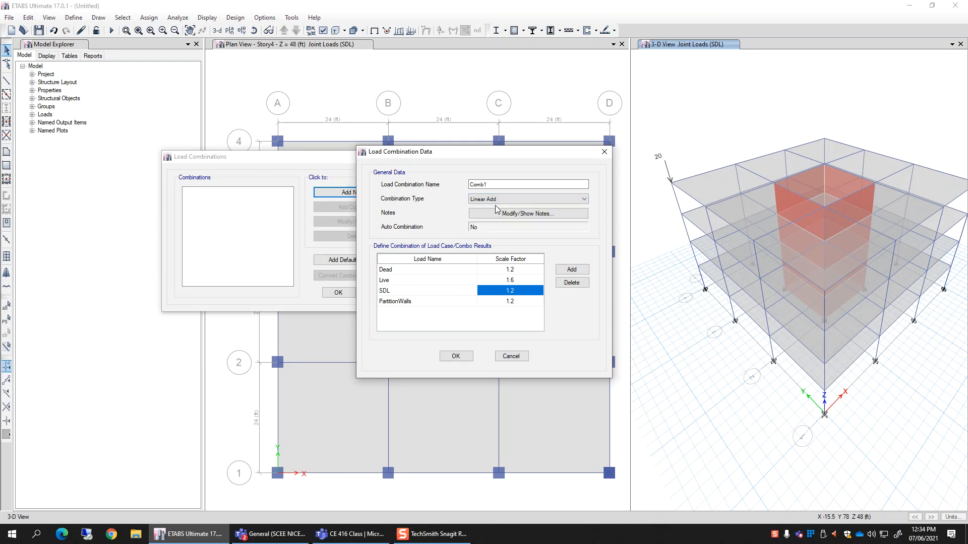
pyautogui.doubleClick(496, 184)
pyautogui.write('1.2D+1.6L')
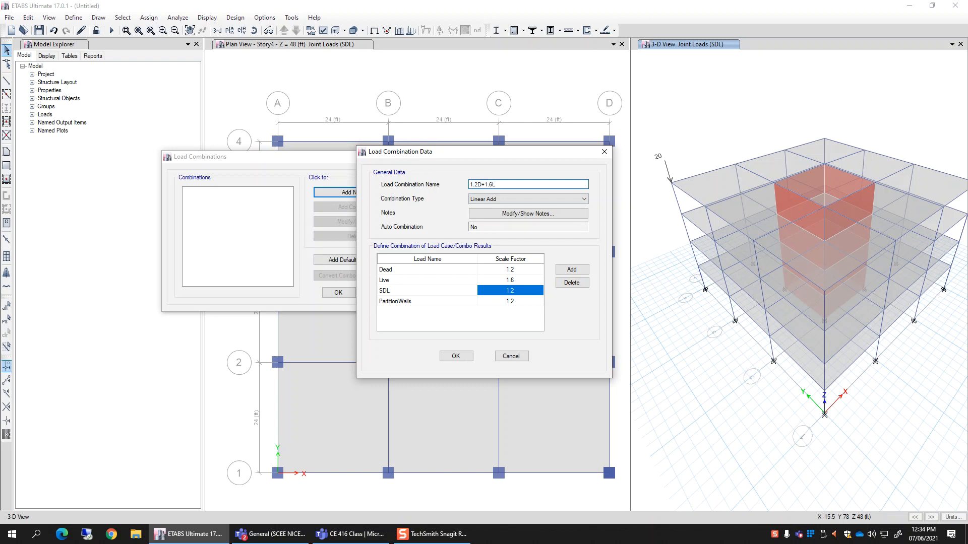
pyautogui.click(455, 356)
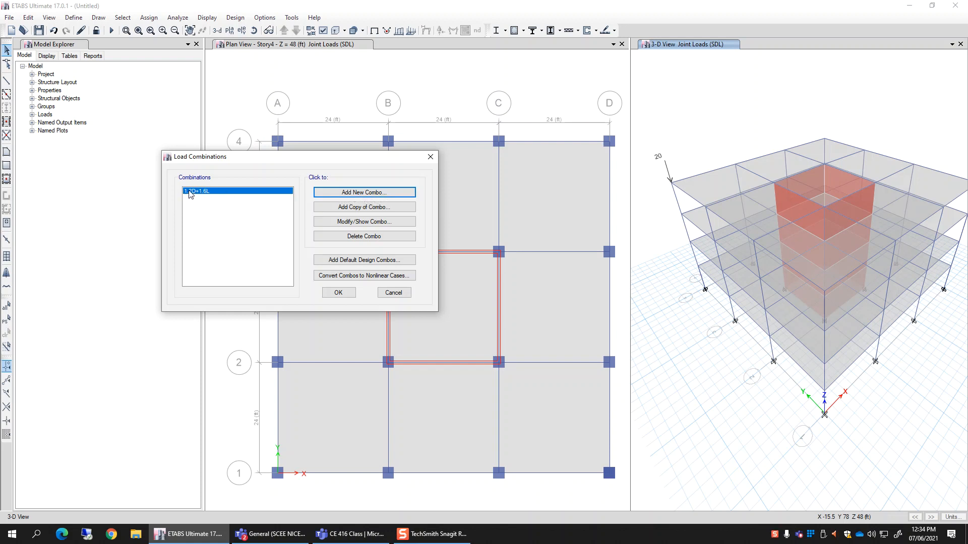
pyautogui.moveTo(207, 194)
pyautogui.click(343, 292)
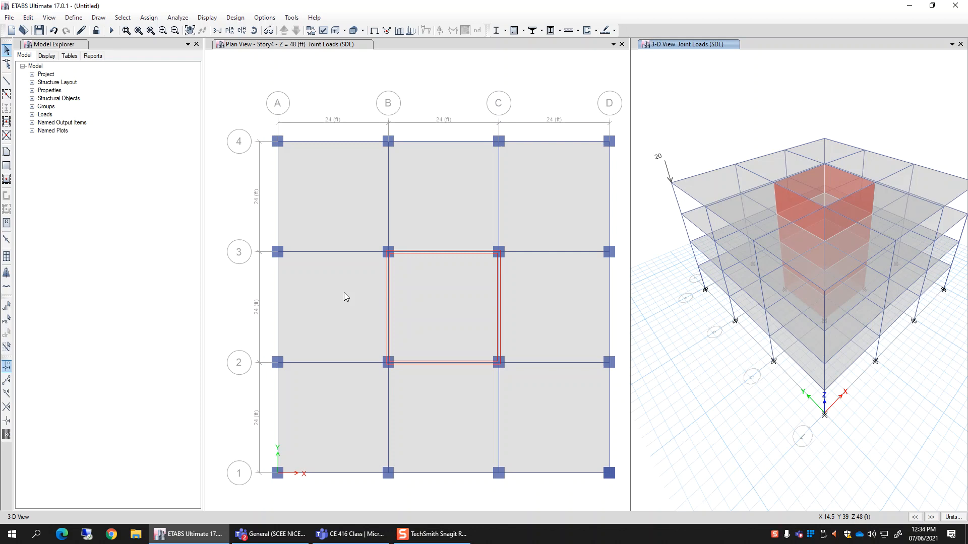
# Step: Set the preset P-Delta automation method to Iterative - Based on Loads
pyautogui.click(74, 17)
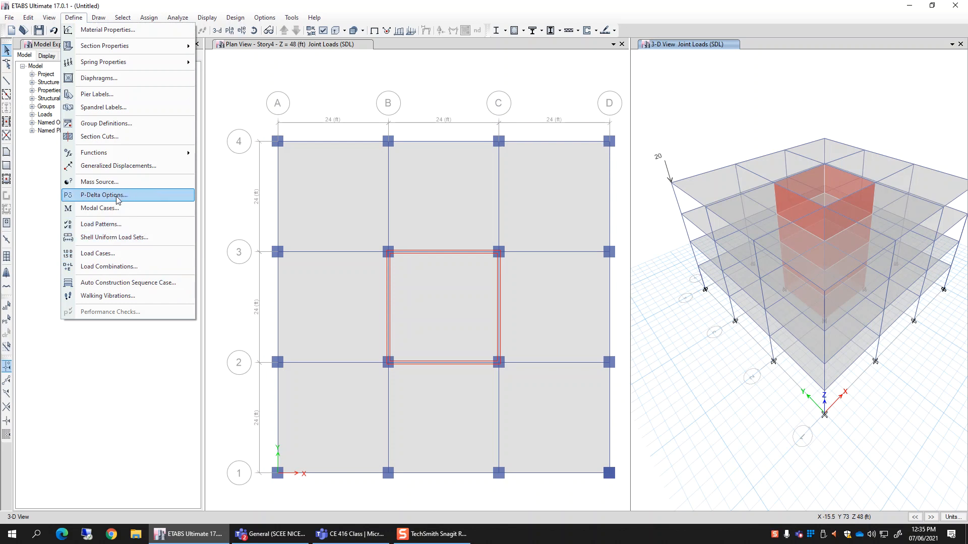
pyautogui.click(144, 195)
pyautogui.moveTo(436, 159); pyautogui.dragTo(216, 160)
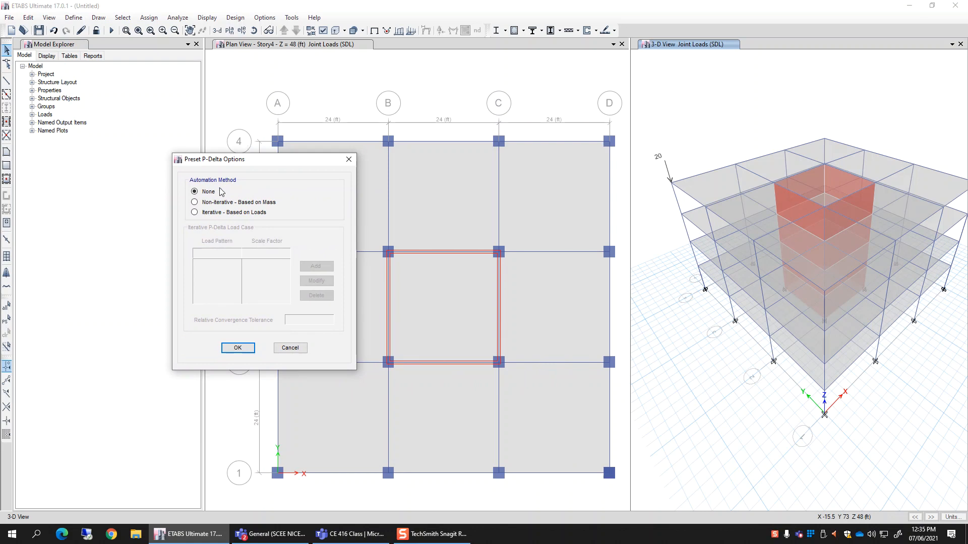
pyautogui.click(207, 204)
pyautogui.click(211, 217)
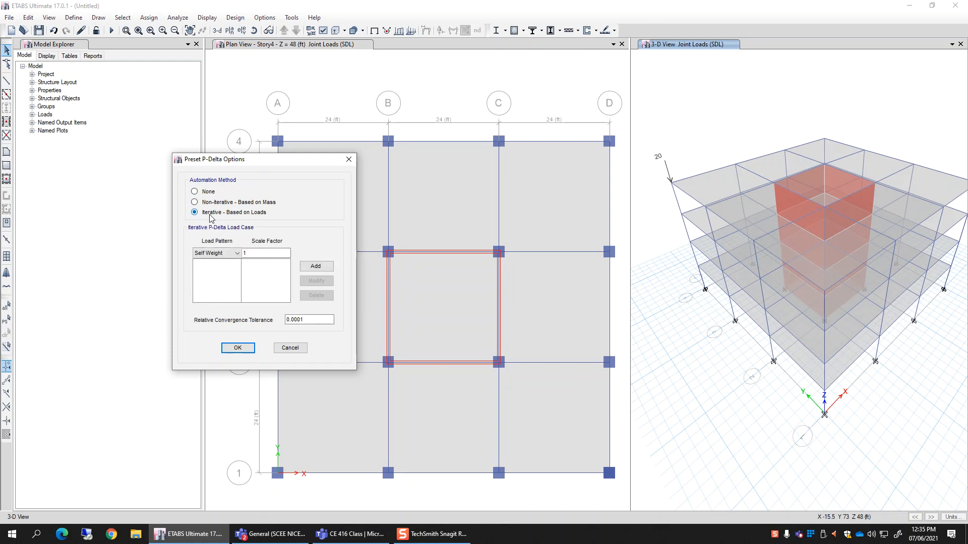
# Step: Add the Self Weight pattern to the iterative P-Delta load case with a scale factor of 1
pyautogui.click(230, 252)
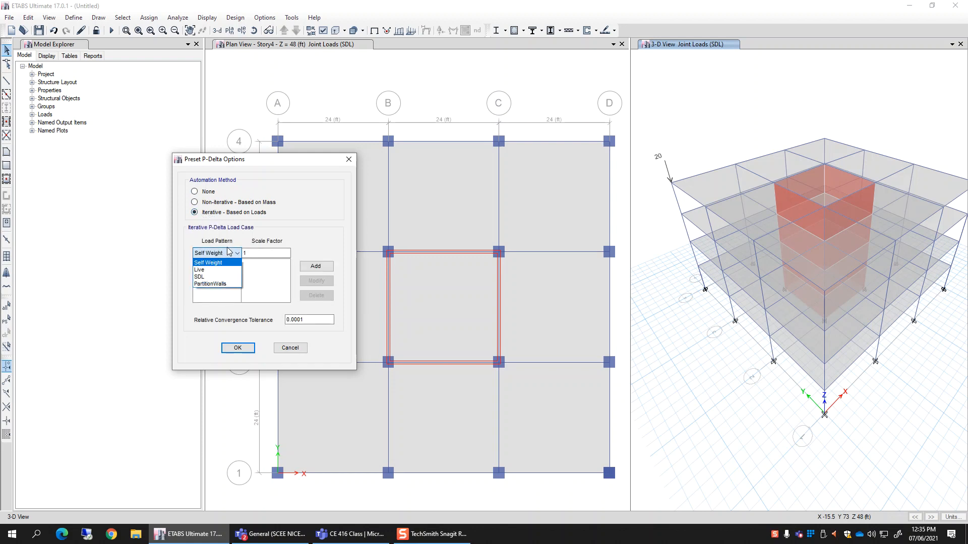
pyautogui.click(220, 254)
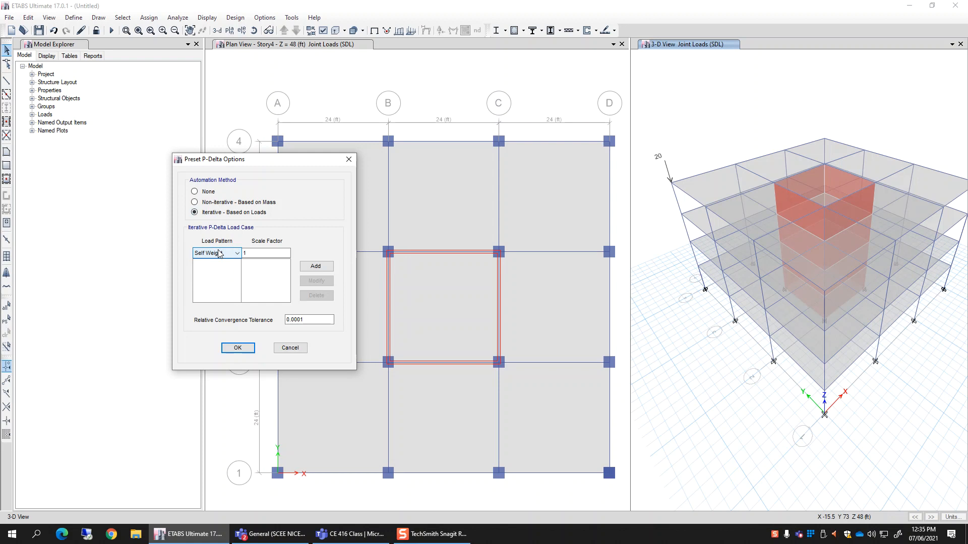
pyautogui.click(220, 253)
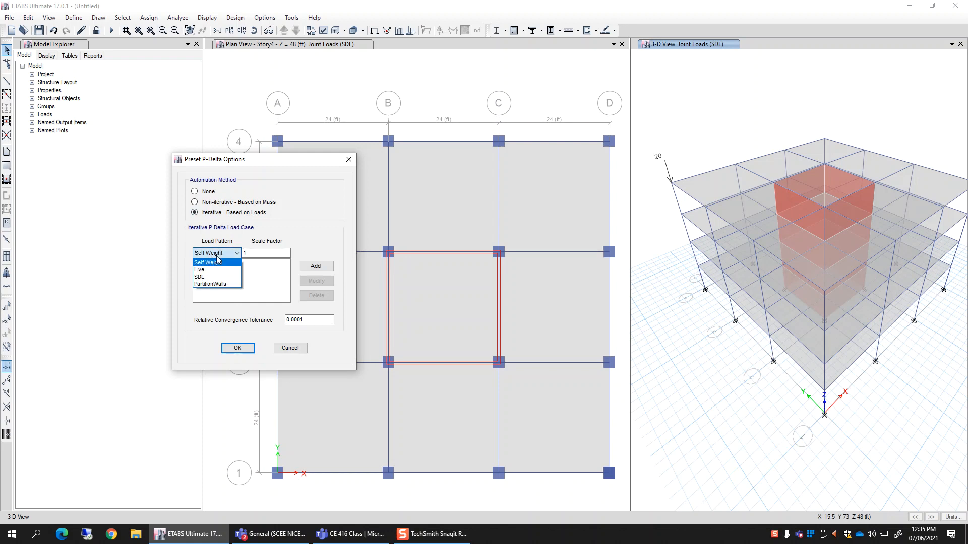
pyautogui.click(229, 263)
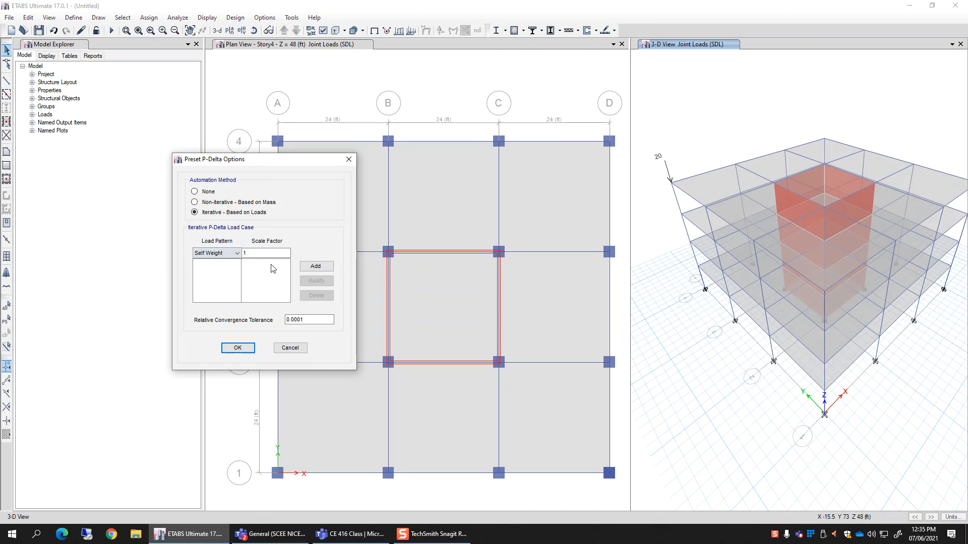
pyautogui.click(316, 267)
# Step: Add the SDL and PartitionWalls patterns to the iterative P-Delta load case, each with a scale factor of 1
pyautogui.click(210, 252)
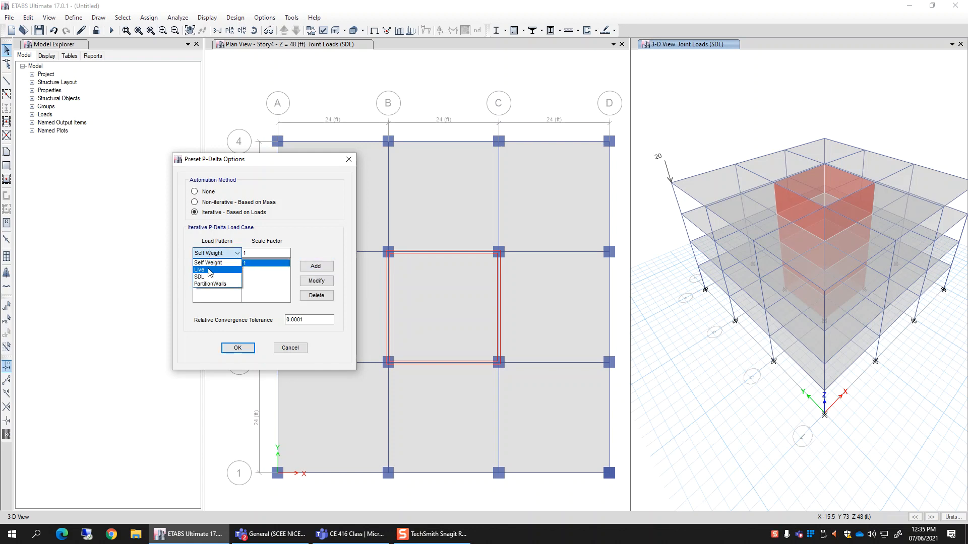
pyautogui.click(207, 277)
pyautogui.click(316, 266)
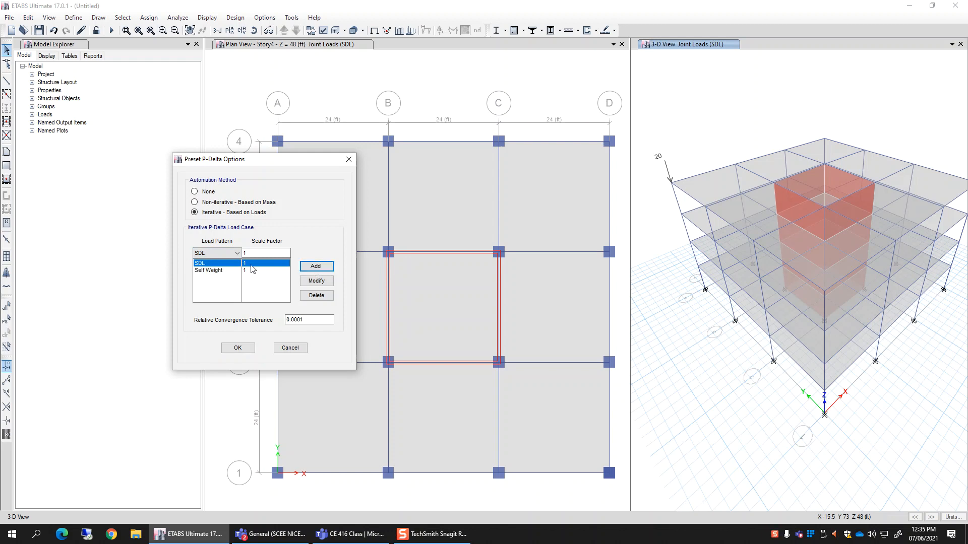
pyautogui.click(224, 253)
pyautogui.click(210, 284)
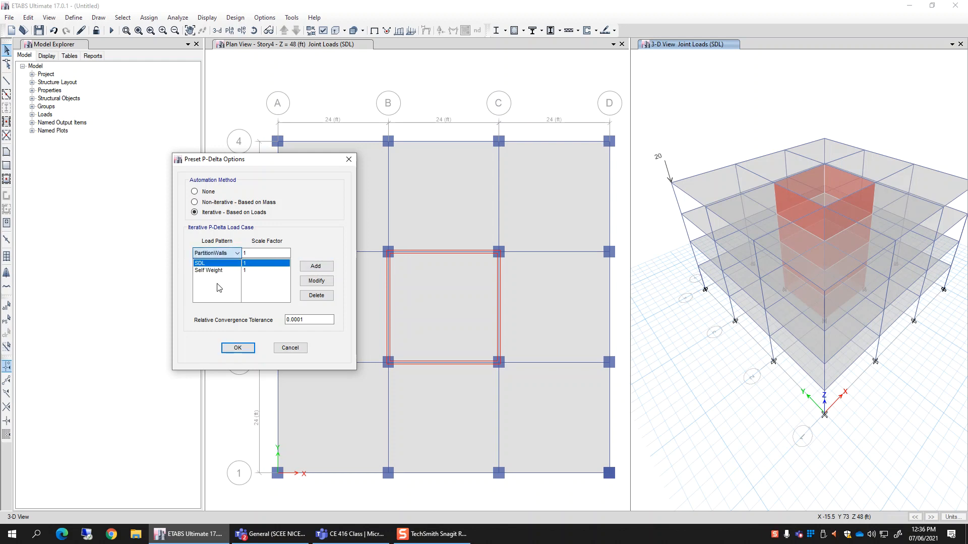
pyautogui.click(316, 267)
# Step: Add the Live pattern to the P-Delta load case with a scale factor of 0.25 and save the P-Delta options
pyautogui.click(215, 253)
pyautogui.click(199, 271)
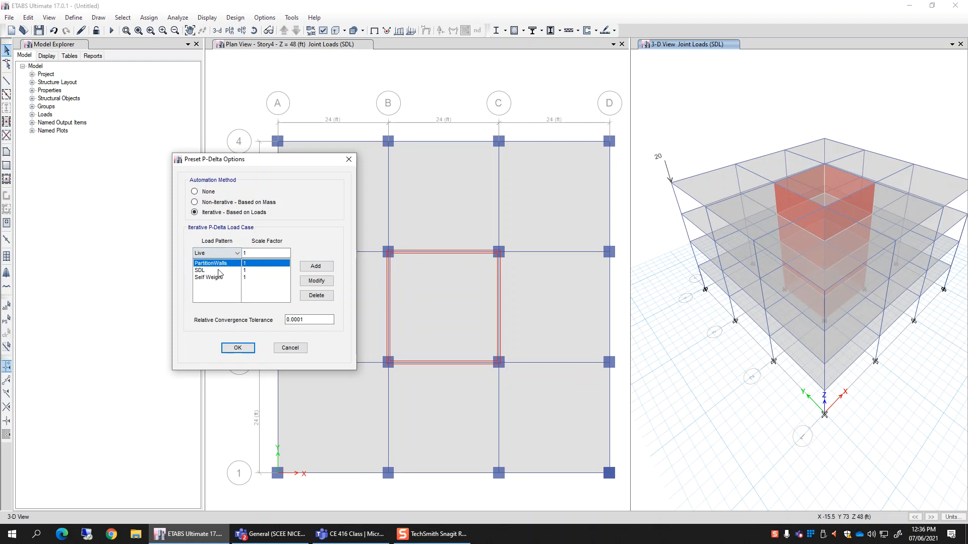
pyautogui.doubleClick(245, 254)
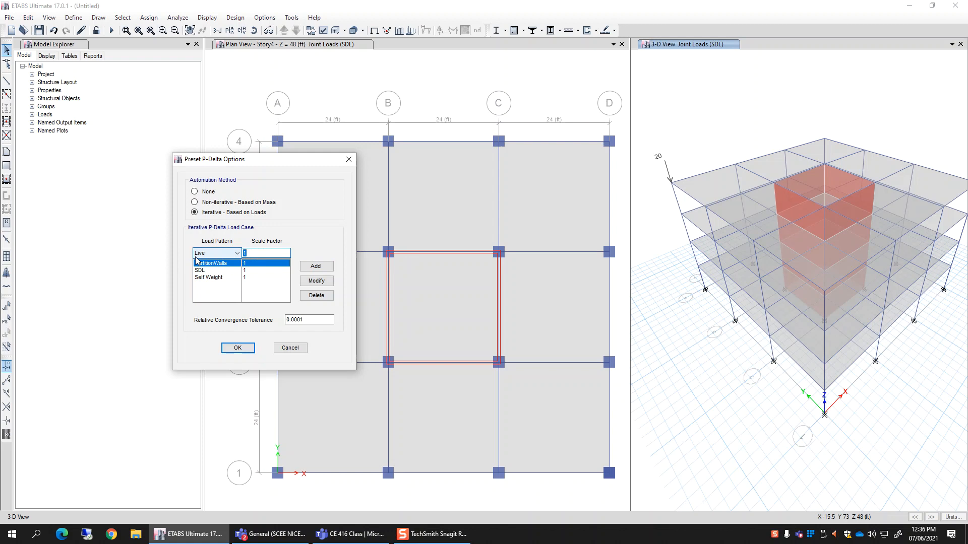
pyautogui.write('0.25')
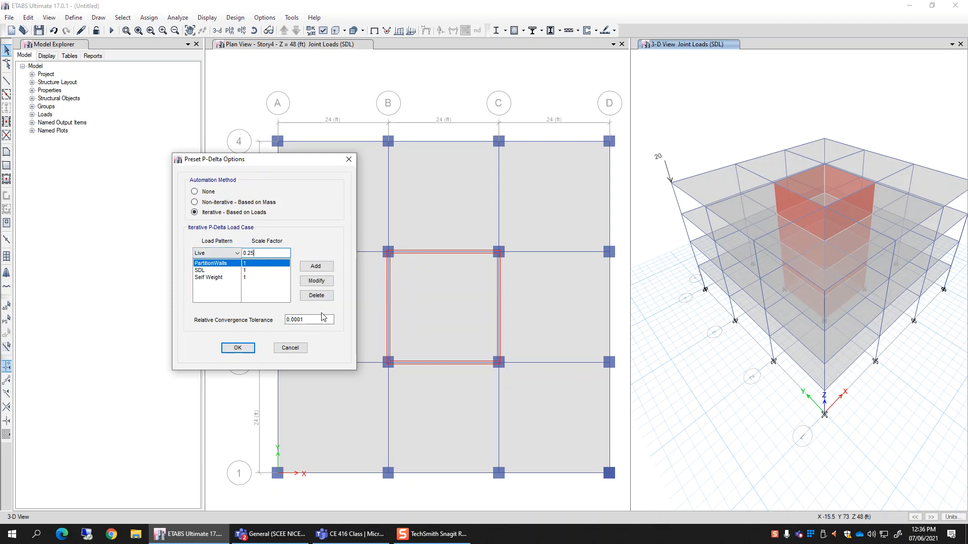
pyautogui.click(315, 266)
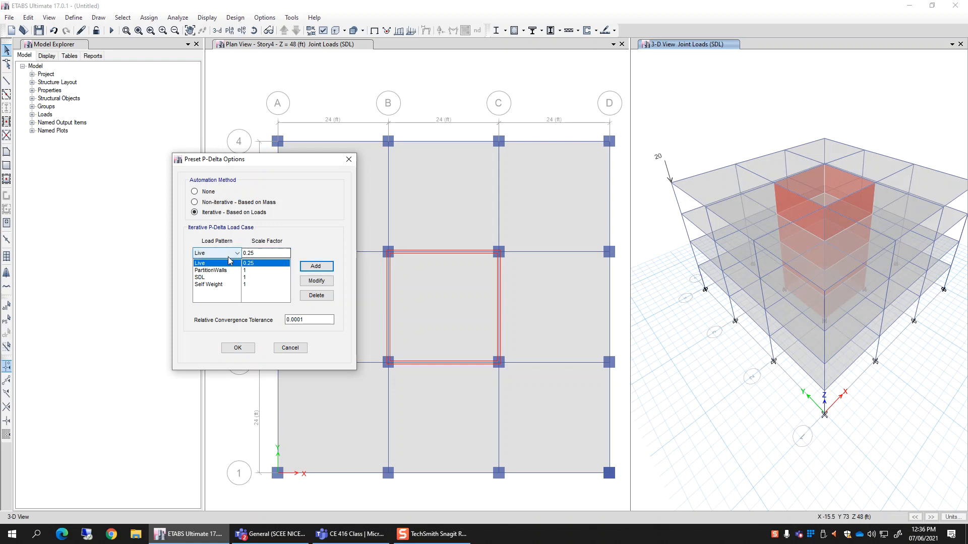
pyautogui.click(237, 349)
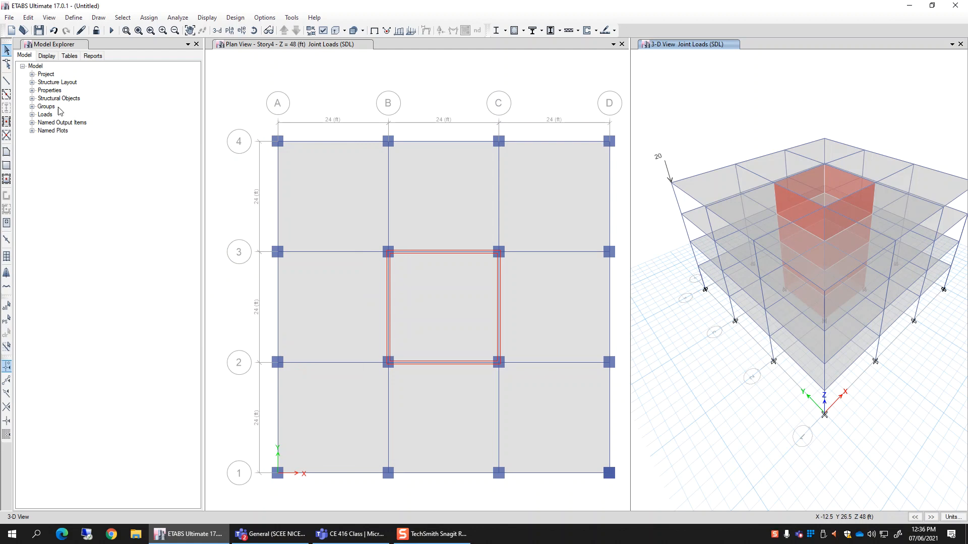
# Step: Examine the Dead load case's preset P-Delta settings and applied loads, leaving the load cases as they are
pyautogui.click(72, 20)
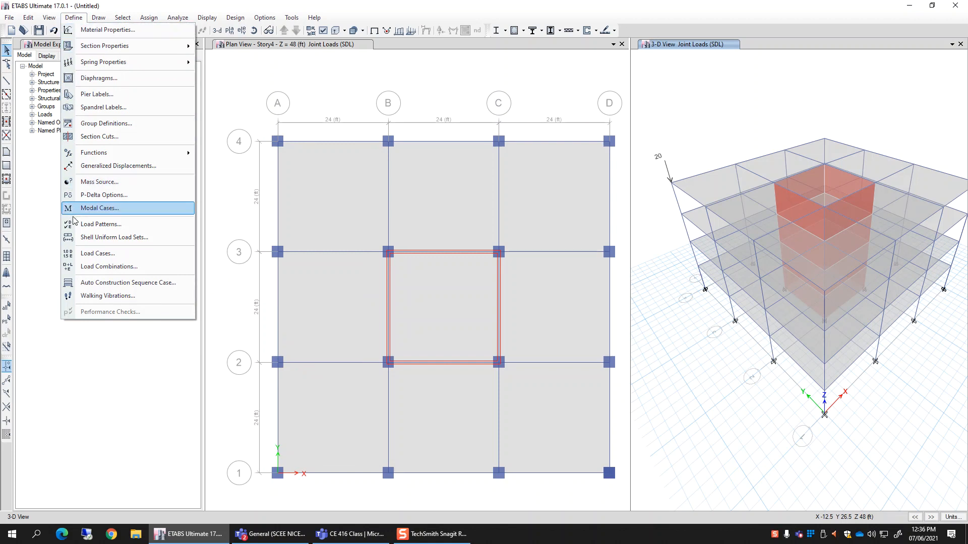
pyautogui.click(106, 255)
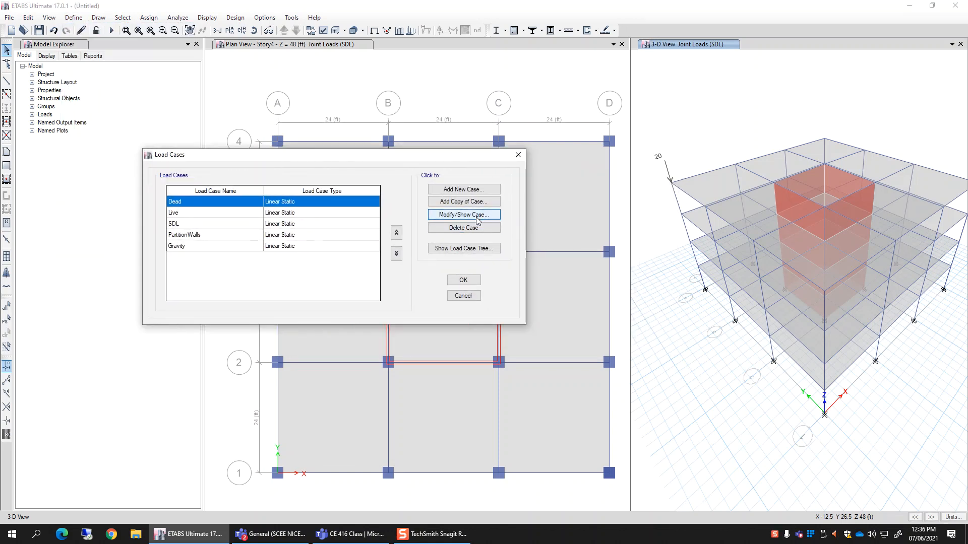
pyautogui.click(477, 215)
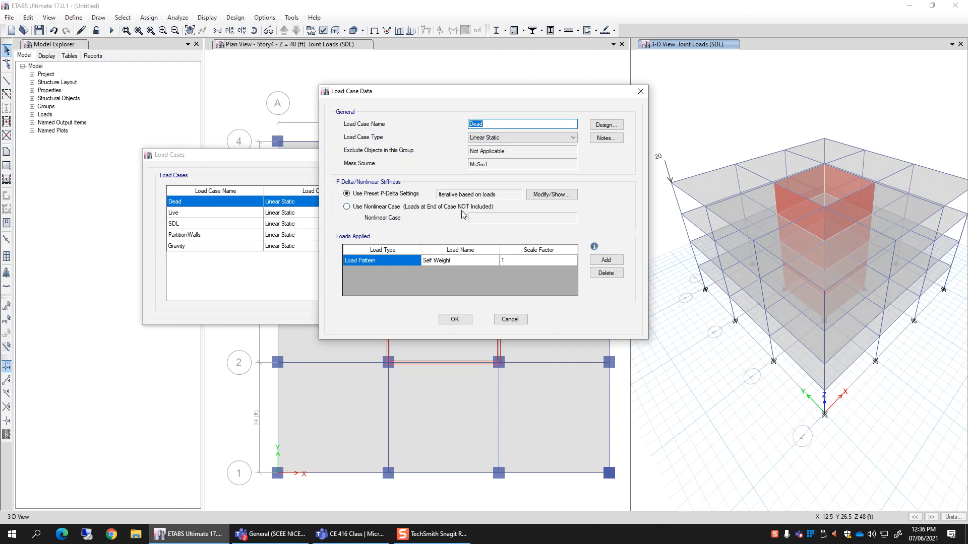
pyautogui.click(508, 319)
pyautogui.click(462, 296)
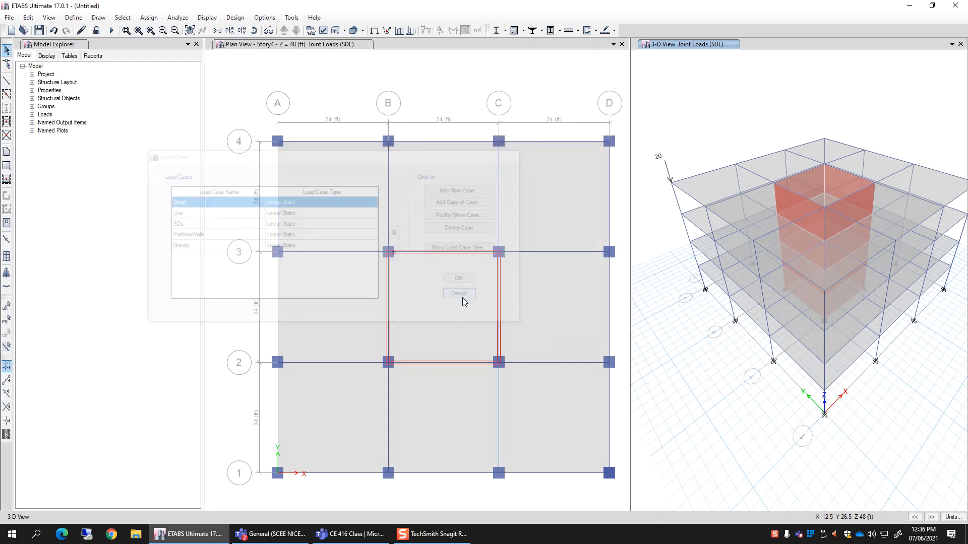
# Step: Edit the MsSrc1 mass source and enable specified load patterns as a source of mass
pyautogui.click(74, 18)
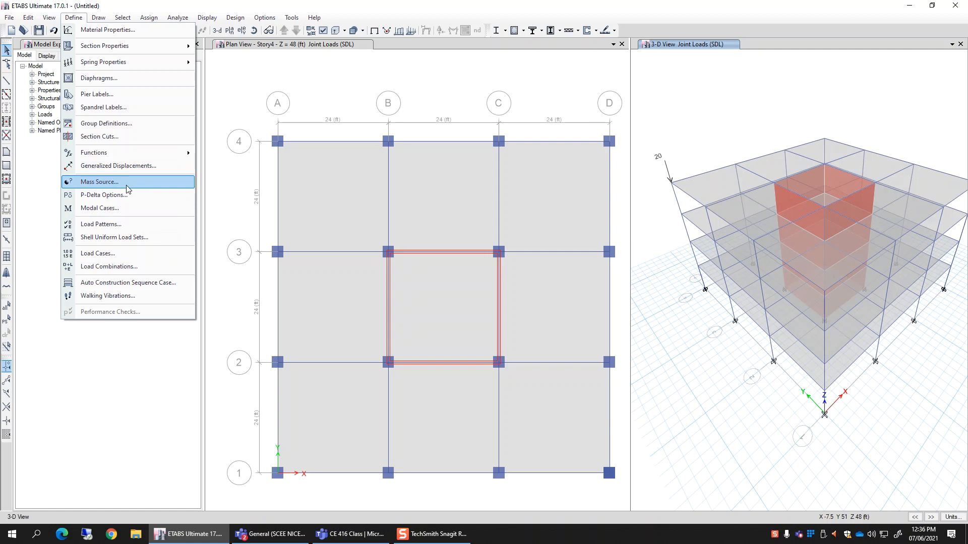
pyautogui.click(99, 182)
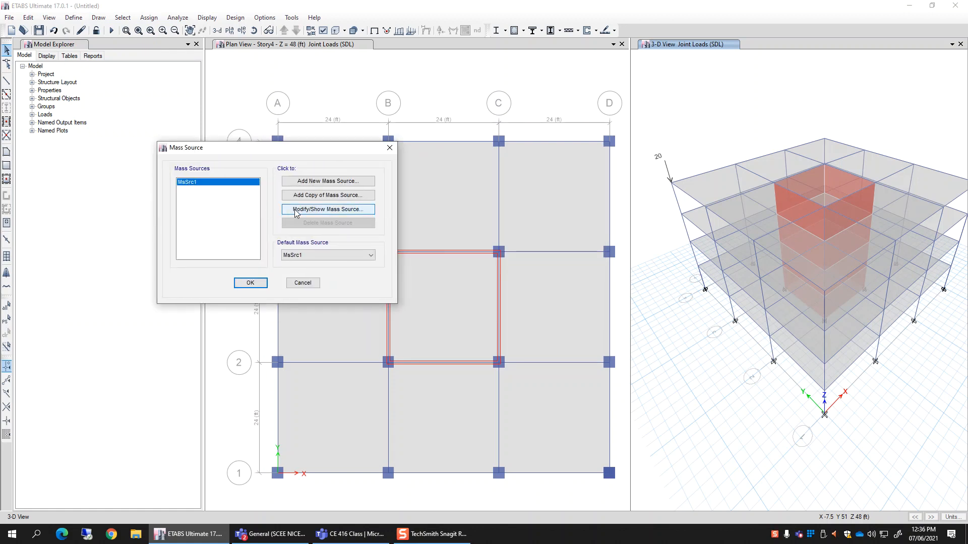
pyautogui.click(318, 210)
pyautogui.moveTo(368, 176); pyautogui.dragTo(252, 155)
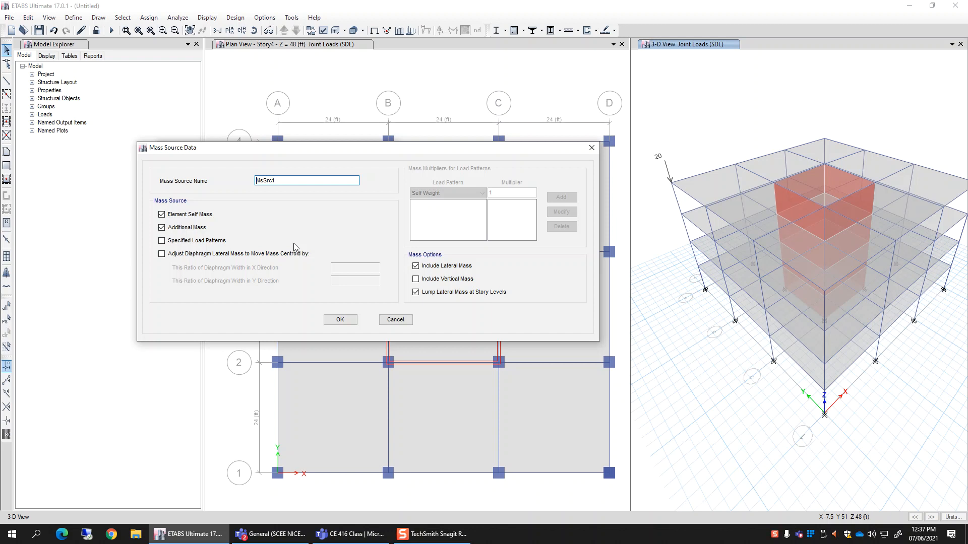
pyautogui.click(162, 242)
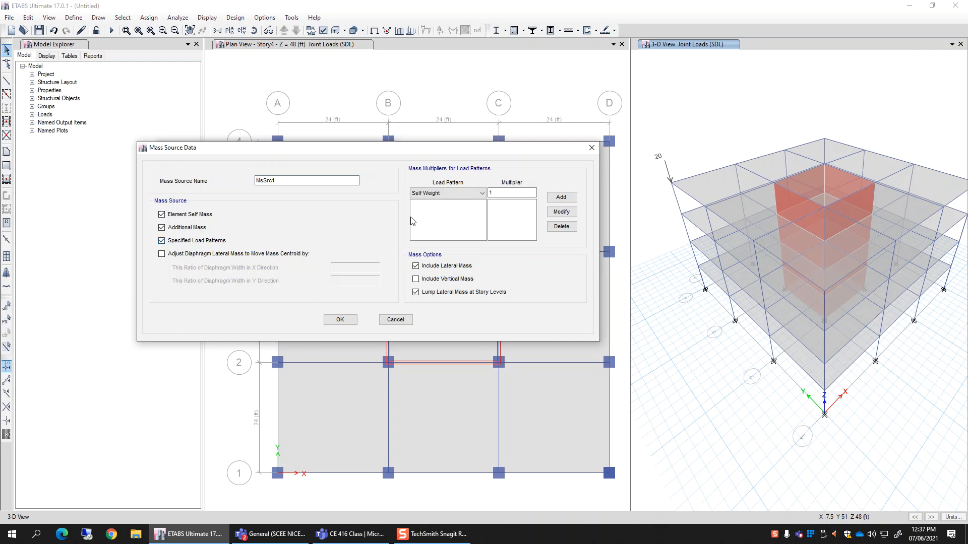
# Step: Add the PartitionWalls and SDL load patterns to the MsSrc1 mass source, each with a multiplier of 1
pyautogui.click(448, 192)
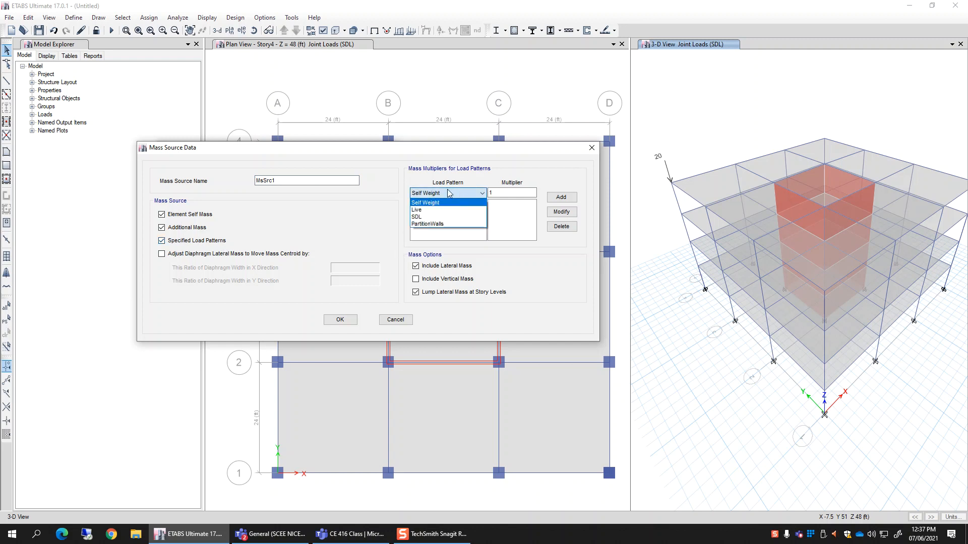
pyautogui.click(448, 193)
pyautogui.click(453, 192)
pyautogui.click(452, 192)
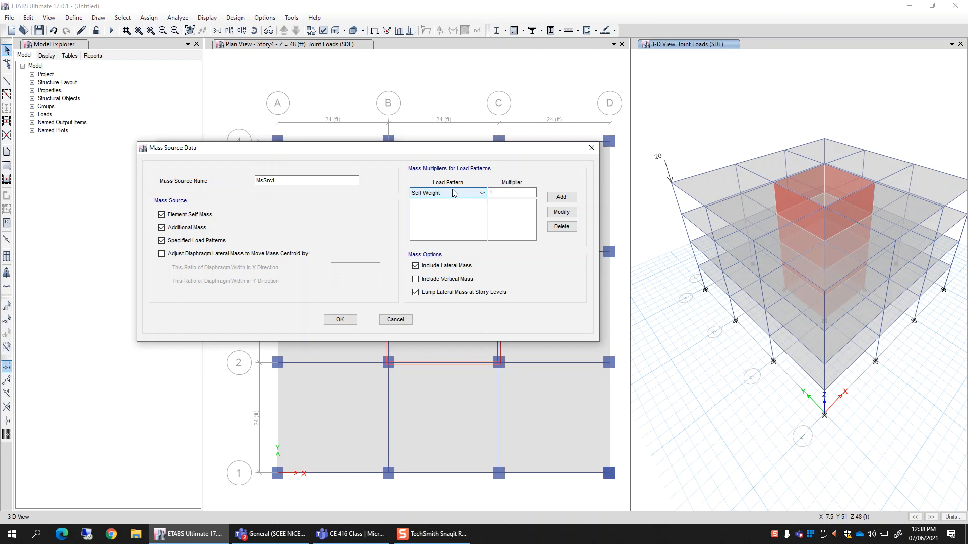
pyautogui.click(452, 191)
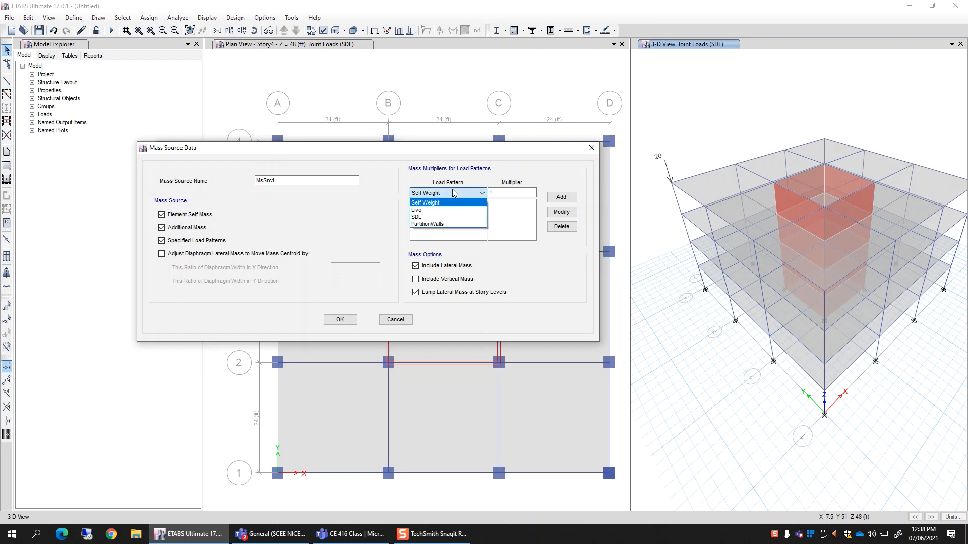
pyautogui.click(420, 224)
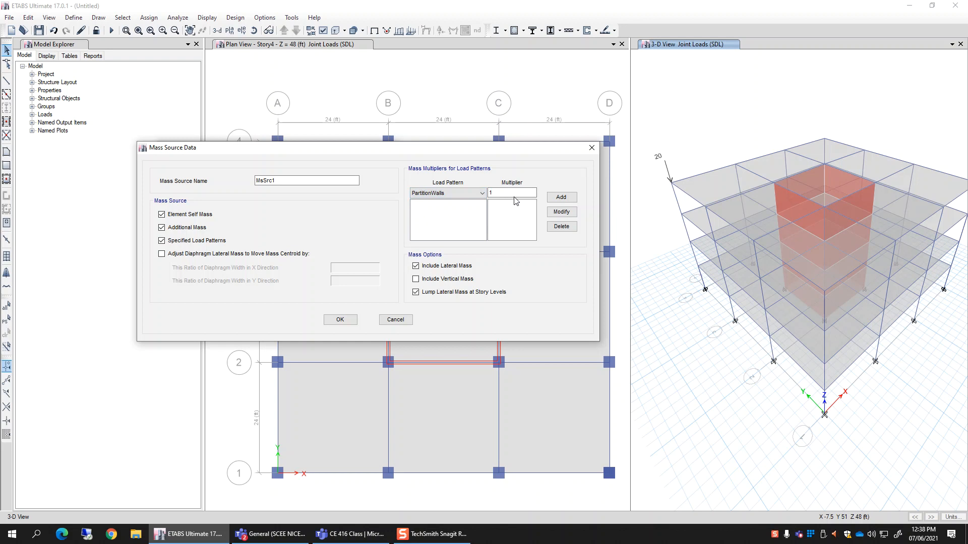
pyautogui.click(561, 197)
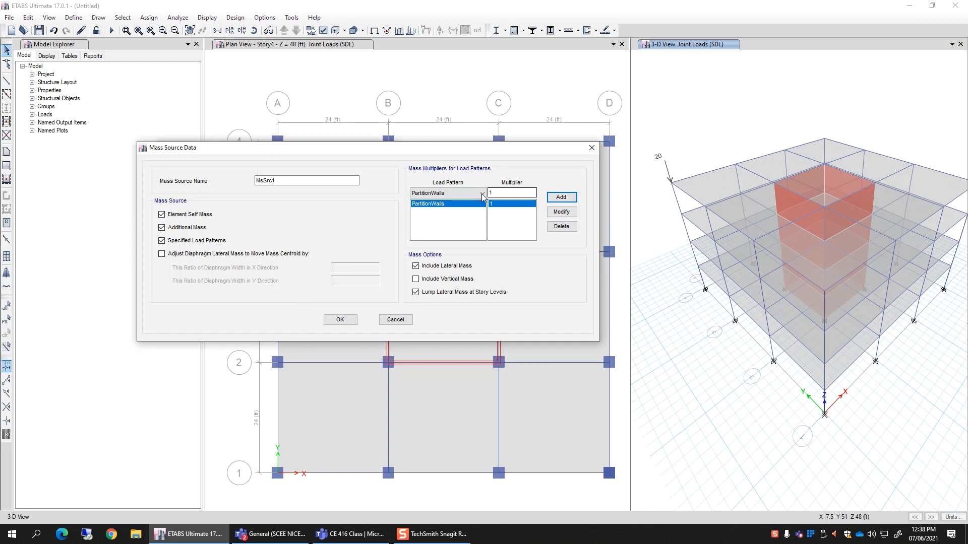
pyautogui.click(467, 197)
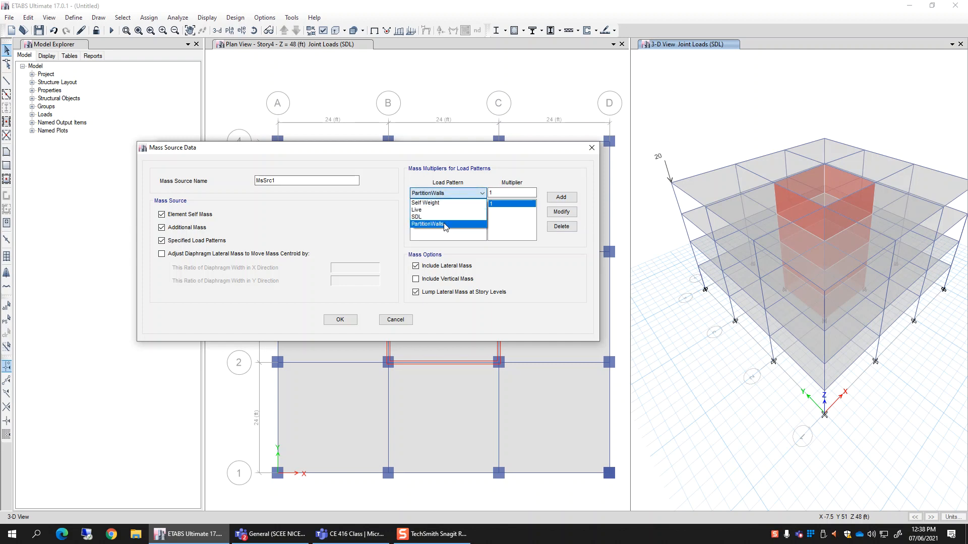
pyautogui.click(422, 217)
pyautogui.click(561, 197)
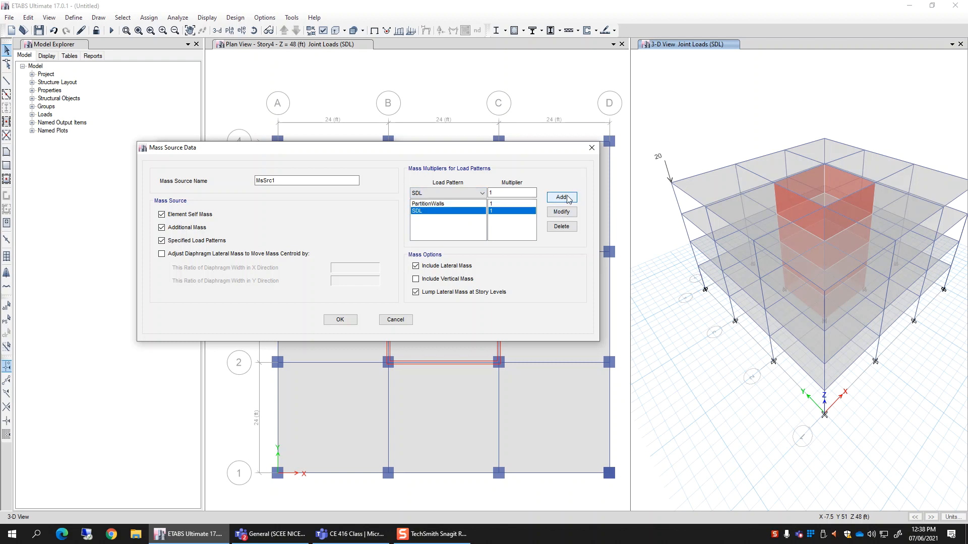
# Step: Add the Self Weight pattern to the mass source with a multiplier of 1 and turn off element self mass and additional mass
pyautogui.click(446, 192)
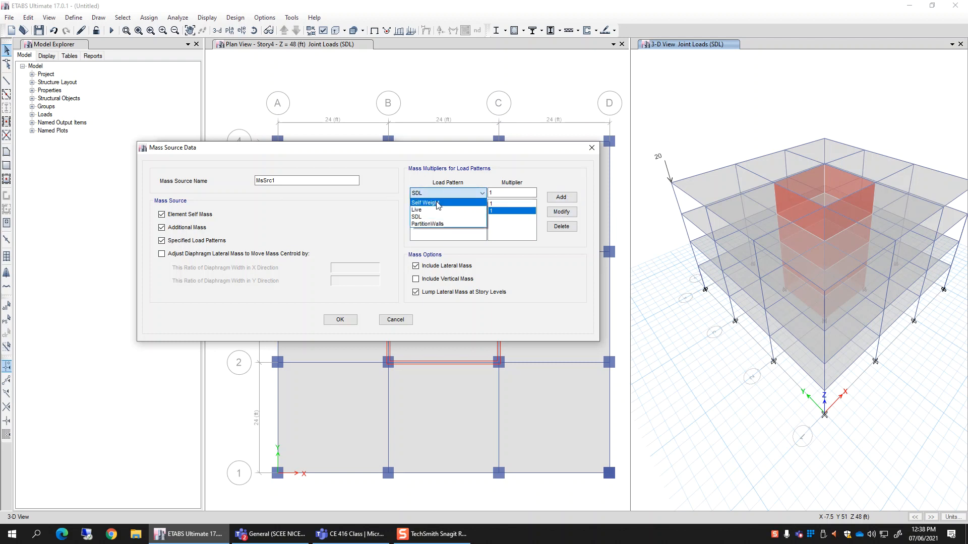
pyautogui.click(437, 204)
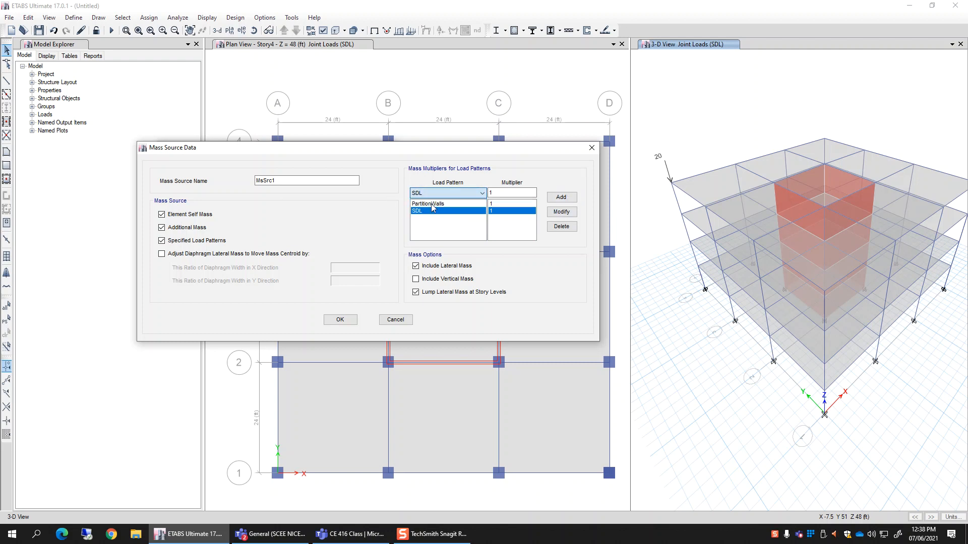
pyautogui.click(561, 198)
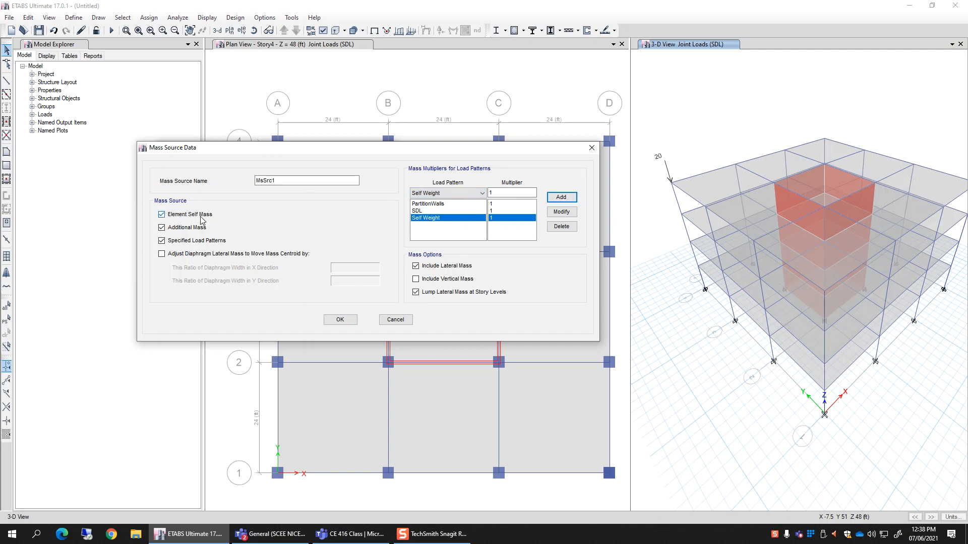
pyautogui.click(162, 215)
pyautogui.click(161, 227)
# Step: Add the Live pattern to the mass source with a multiplier of 0.25 and save the mass source definition
pyautogui.click(447, 192)
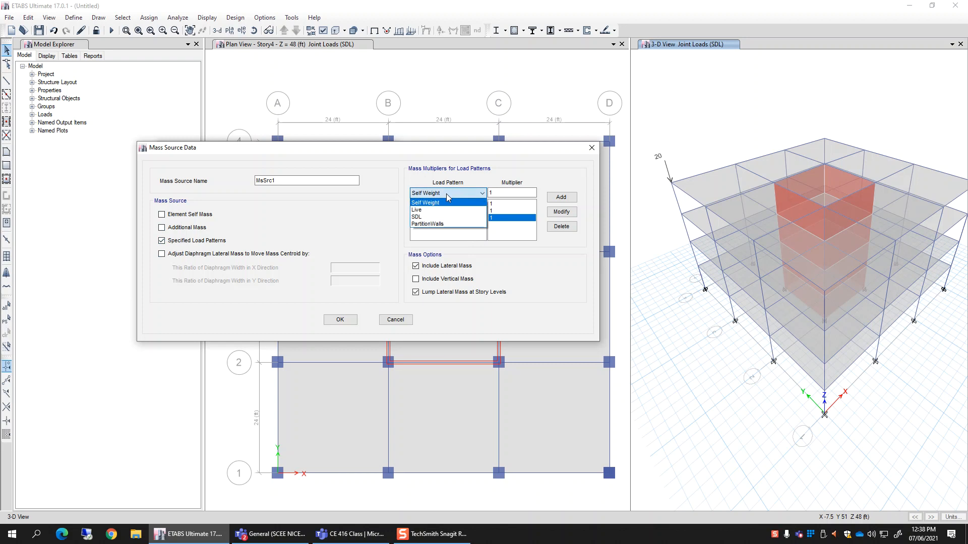
pyautogui.click(457, 192)
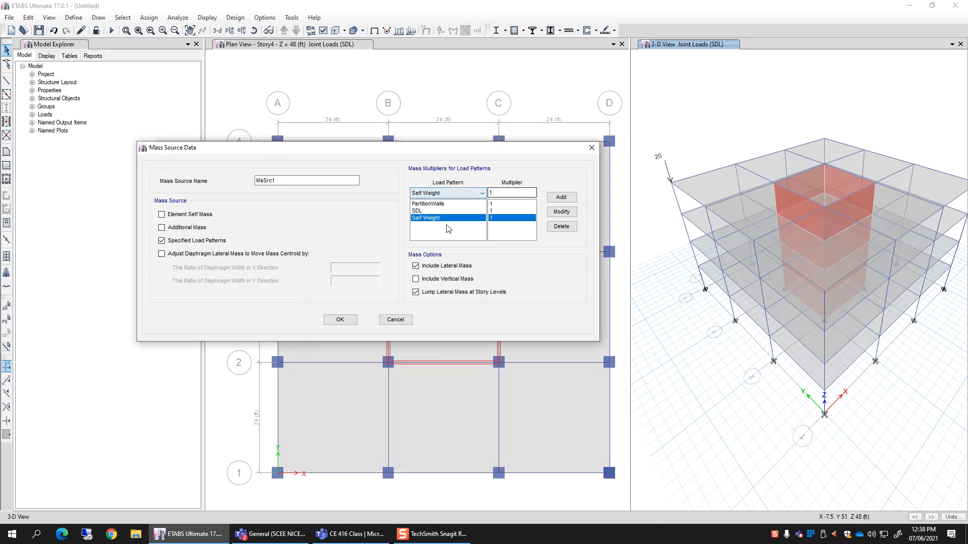
pyautogui.click(499, 204)
pyautogui.click(492, 212)
pyautogui.click(491, 219)
pyautogui.click(444, 195)
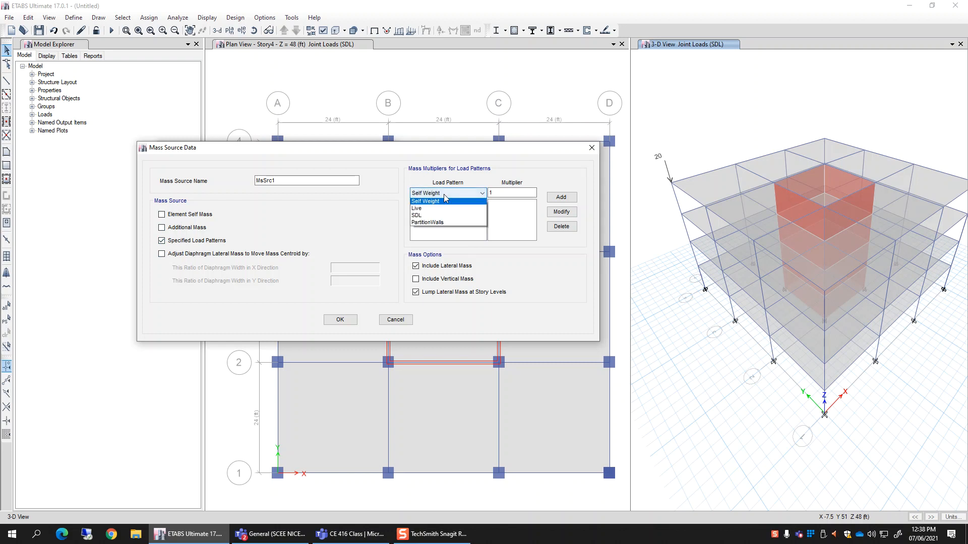
pyautogui.click(431, 210)
pyautogui.press('Tab')
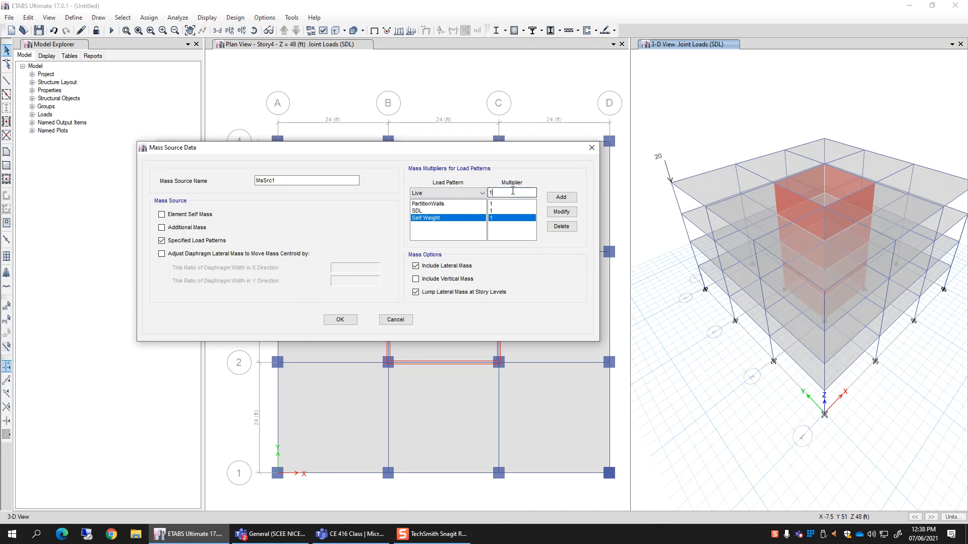
pyautogui.write('0.25')
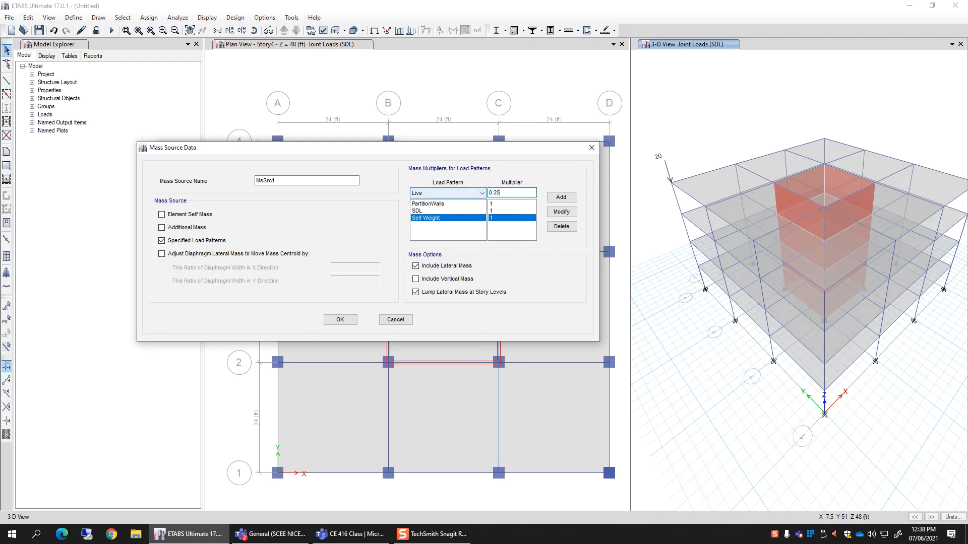
pyautogui.click(558, 198)
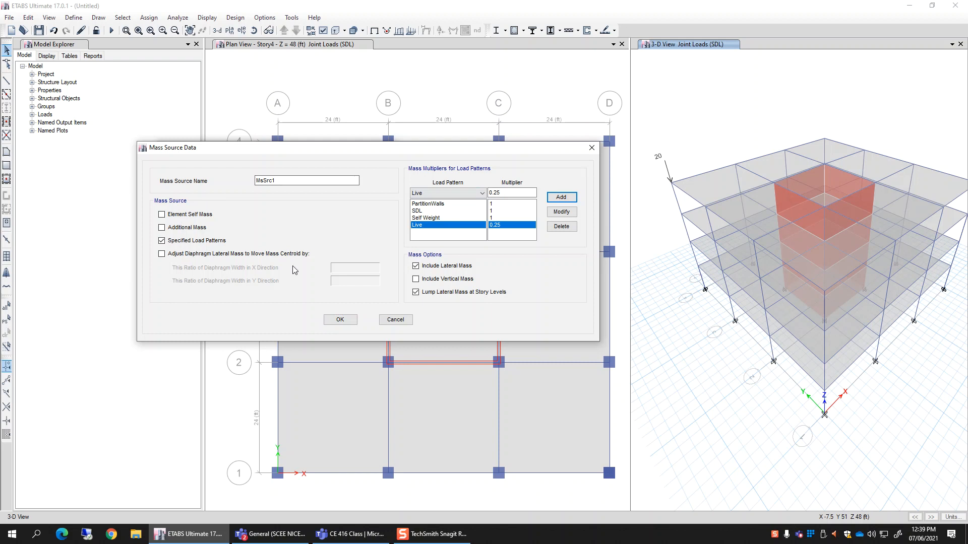
pyautogui.click(340, 321)
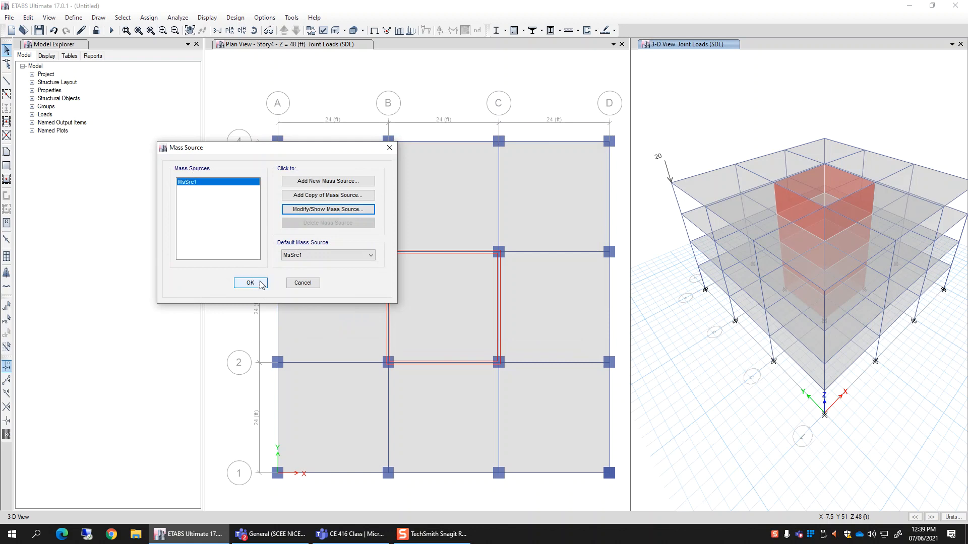
pyautogui.click(252, 283)
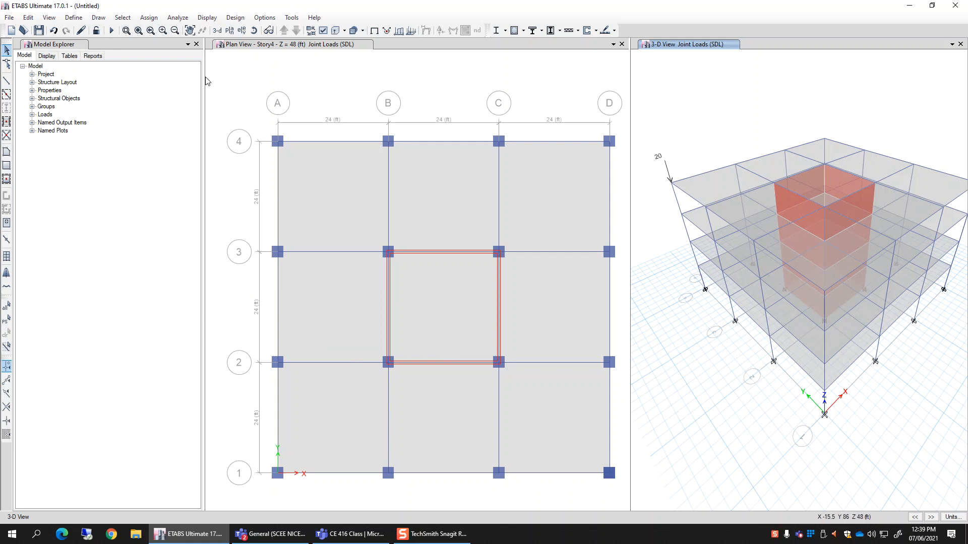
pyautogui.click(75, 18)
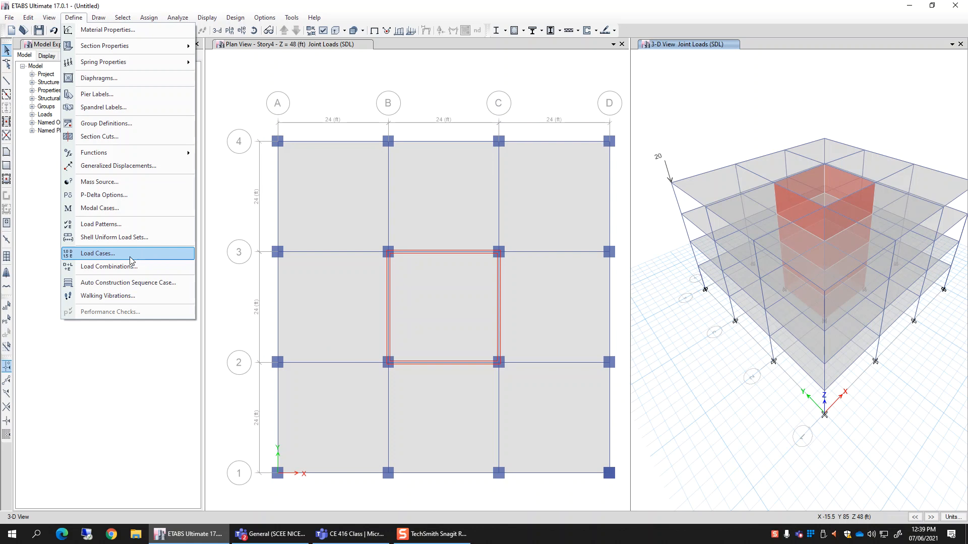
pyautogui.click(73, 20)
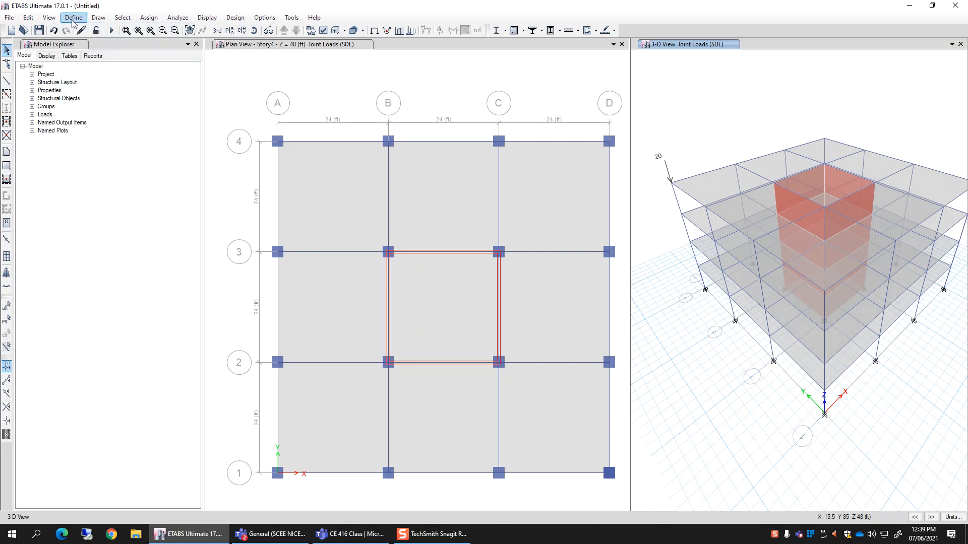